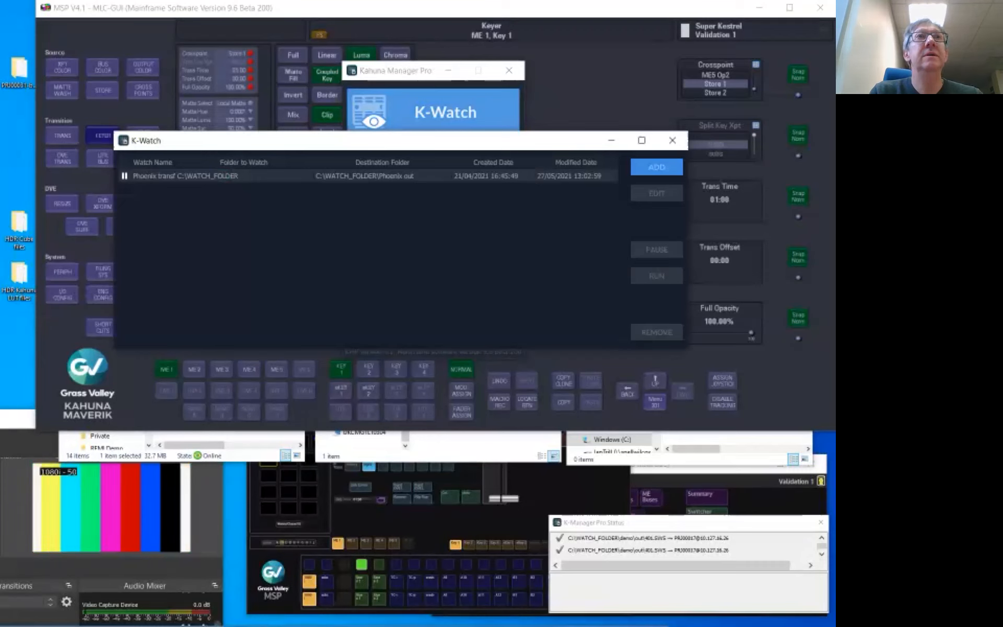
# Add a new watch in K-Watch and name it "demo".
pyautogui.moveTo(385, 144); pyautogui.dragTo(409, 115)
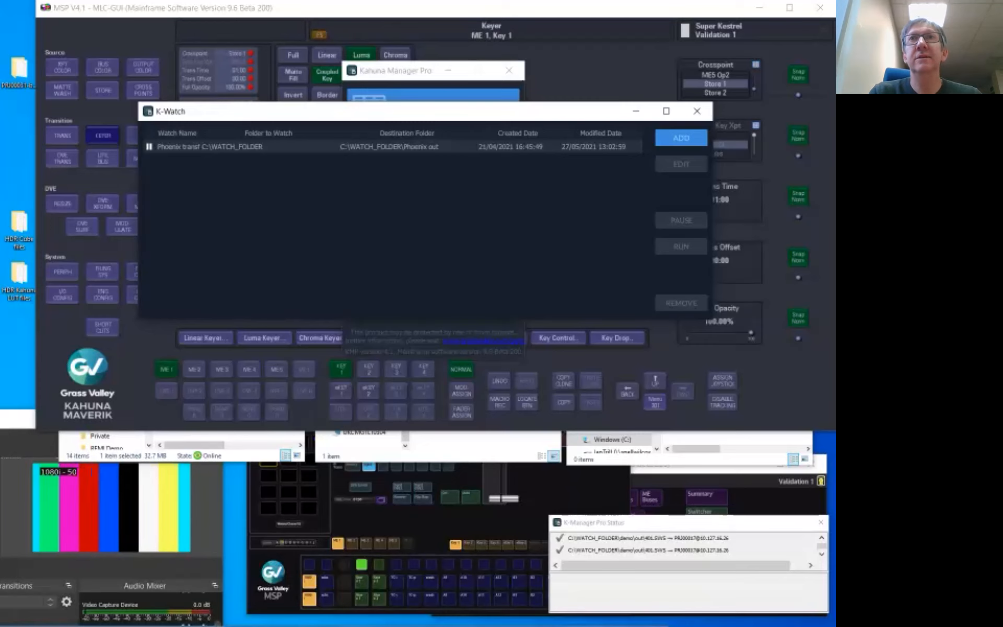
pyautogui.click(682, 138)
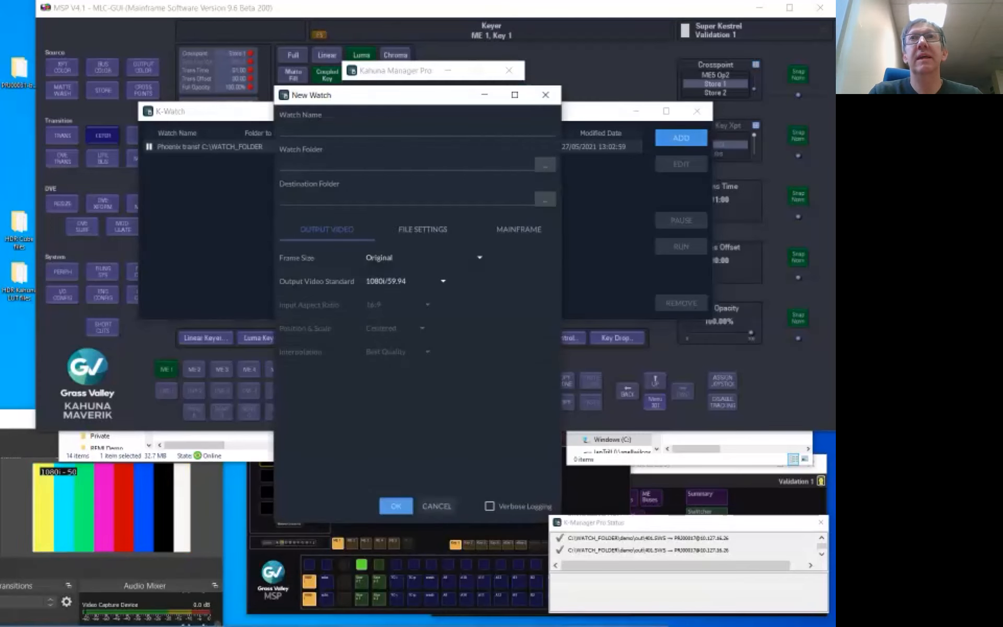
pyautogui.click(418, 129)
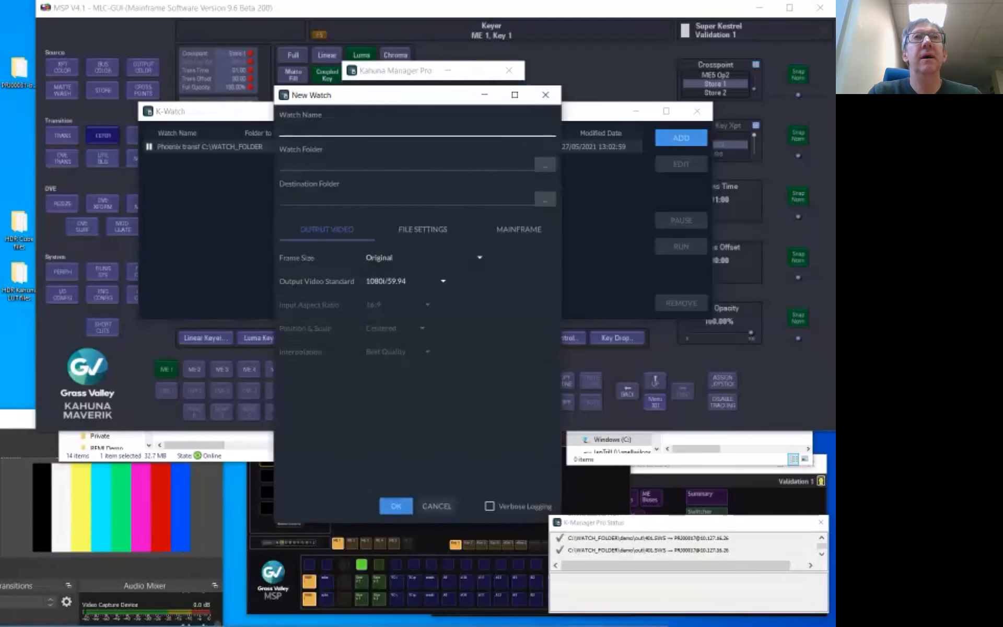
pyautogui.write('demo')
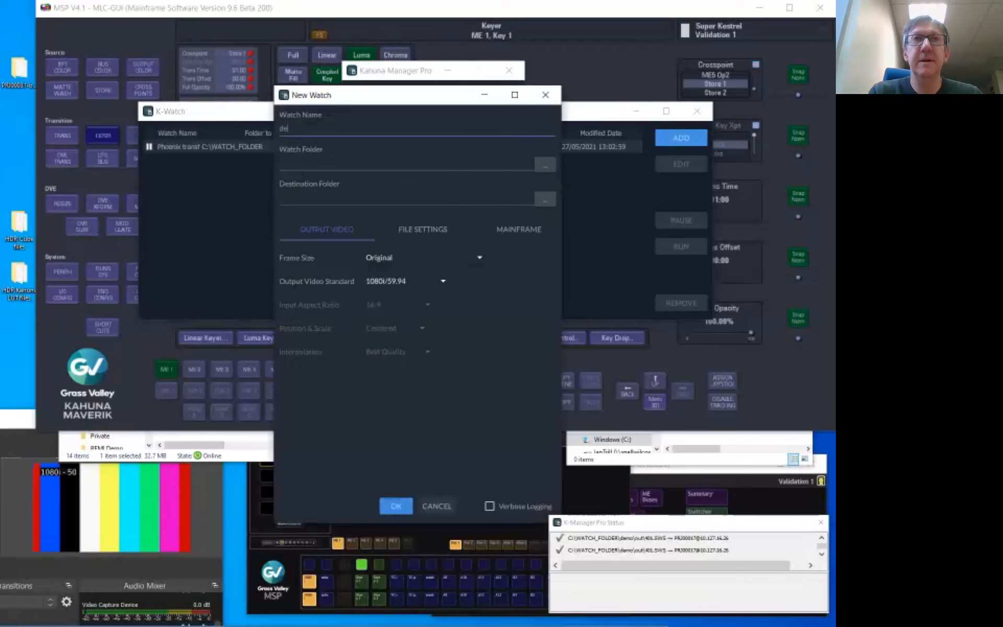
# Set the watch folder of the new watch to C:\WATCH_FOLDER\demo.
pyautogui.click(545, 165)
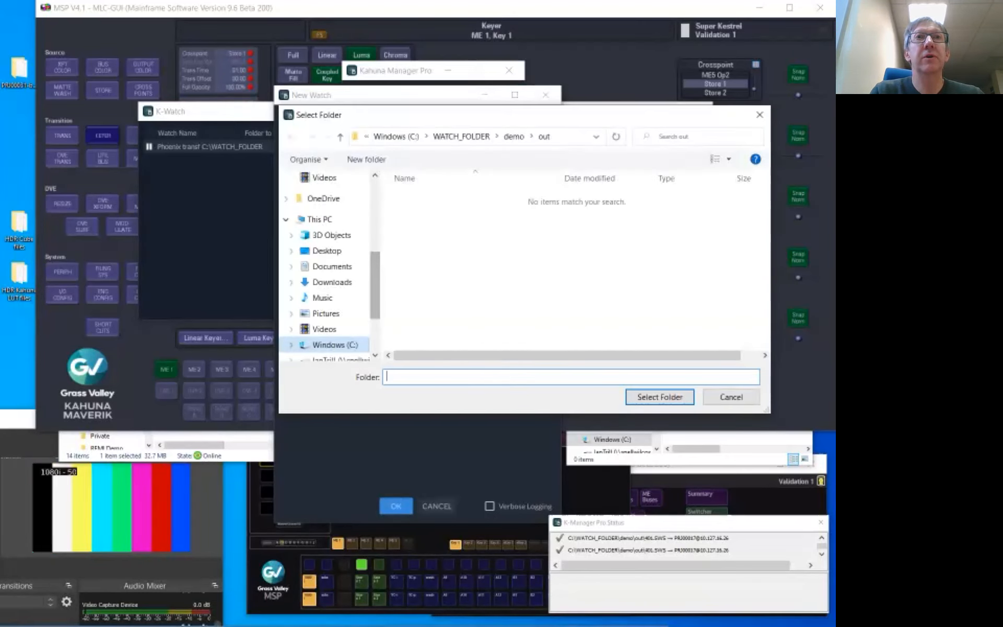
pyautogui.click(335, 345)
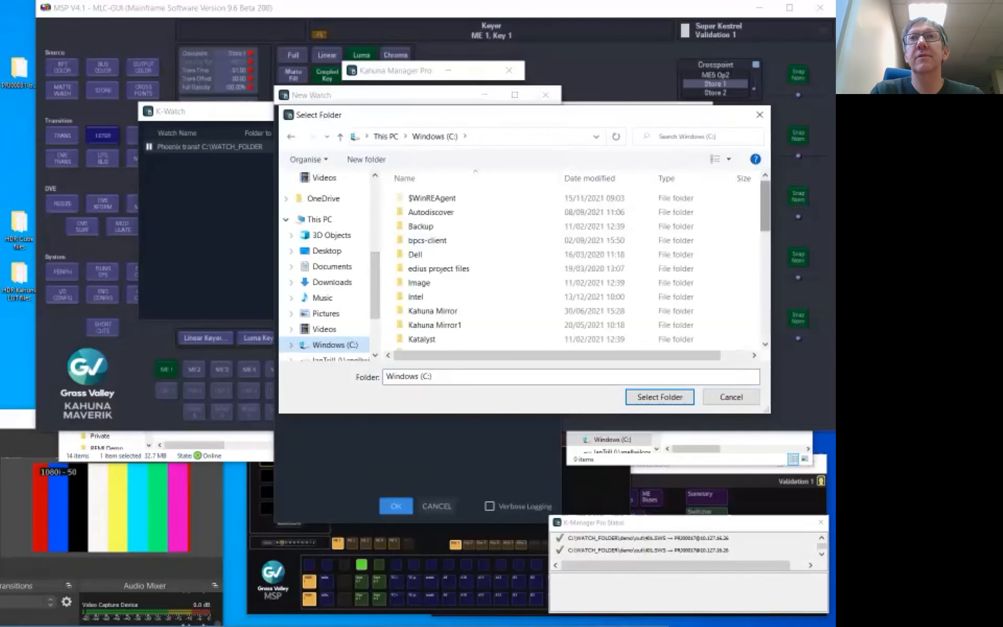
pyautogui.scroll(-5, 575, 267)
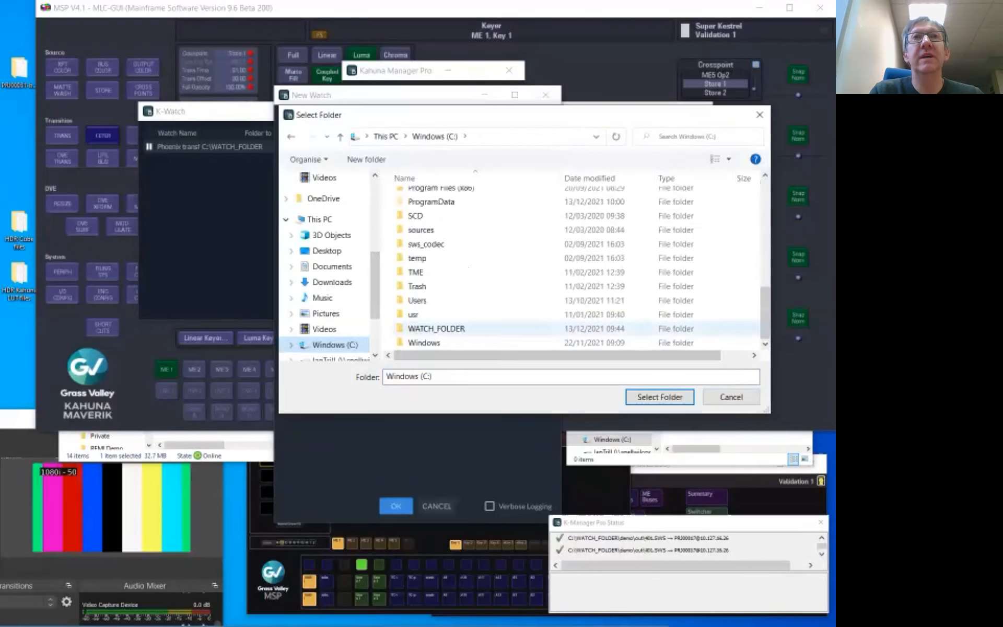
pyautogui.doubleClick(436, 328)
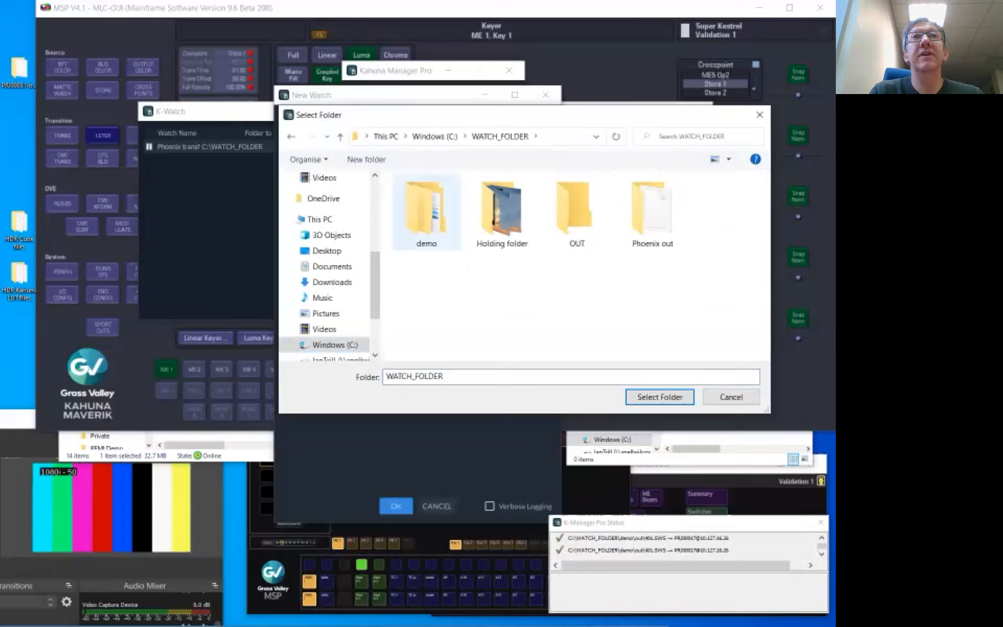
pyautogui.doubleClick(426, 211)
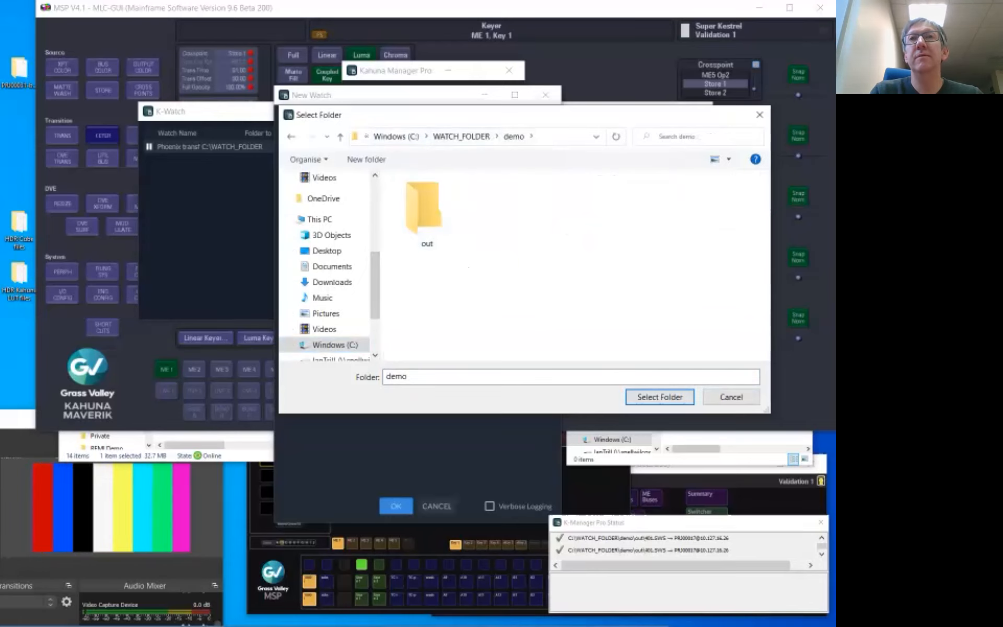
pyautogui.click(660, 397)
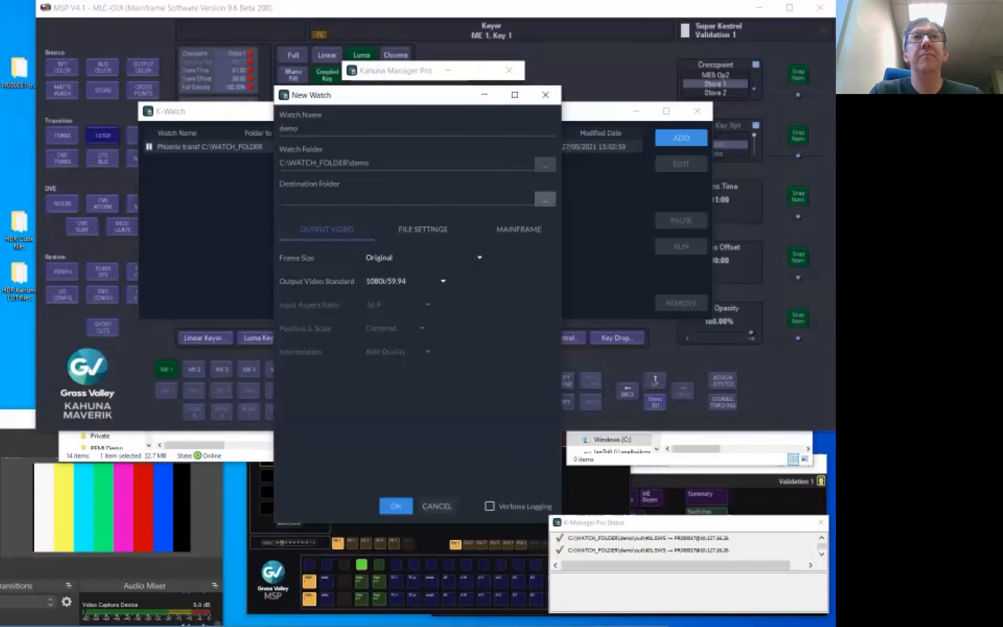
# Try to set the destination folder to the "out" subfolder of C:\WATCH_FOLDER\demo.
pyautogui.click(545, 199)
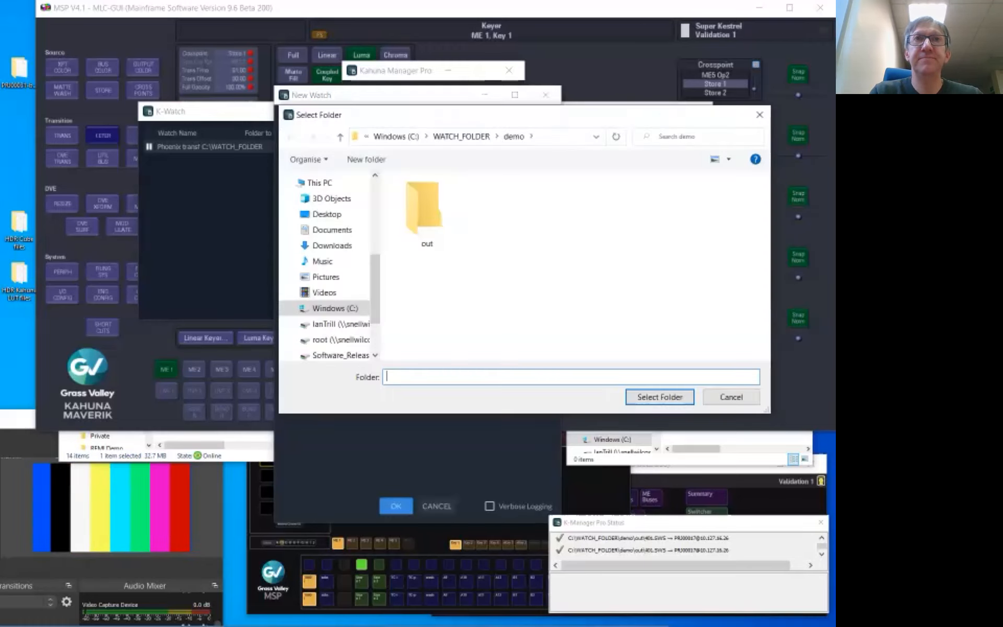
pyautogui.click(427, 212)
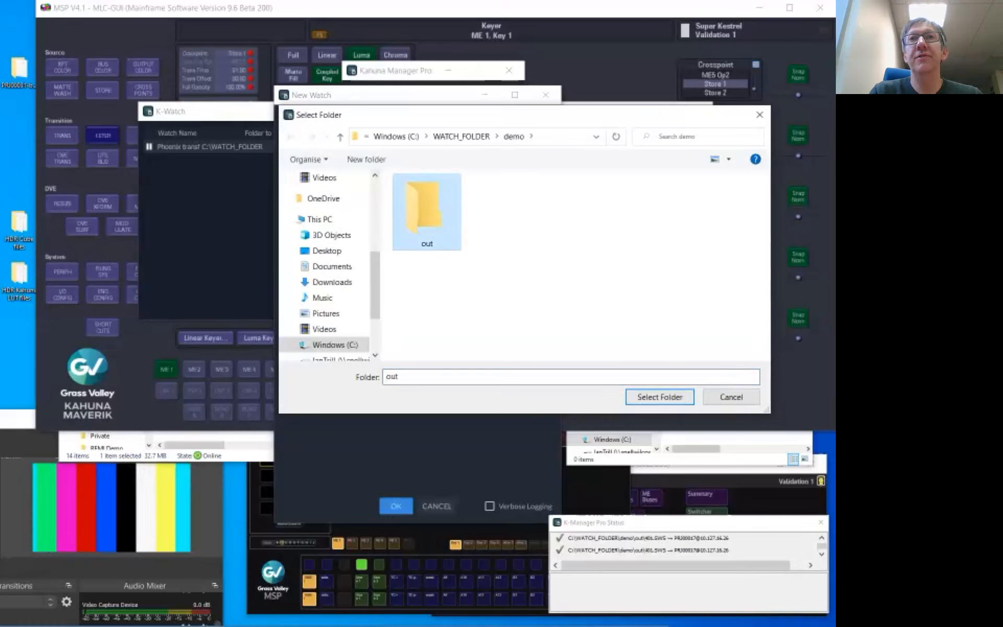
pyautogui.click(660, 396)
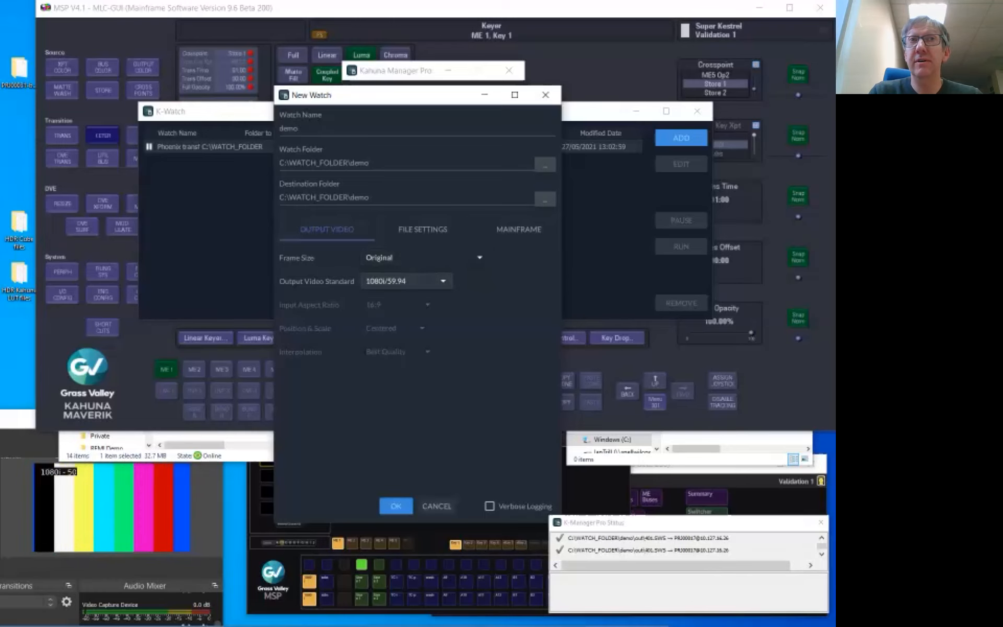
# Set the output video standard to 1080i/50 and the frame size to Match Video Standard.
pyautogui.click(406, 281)
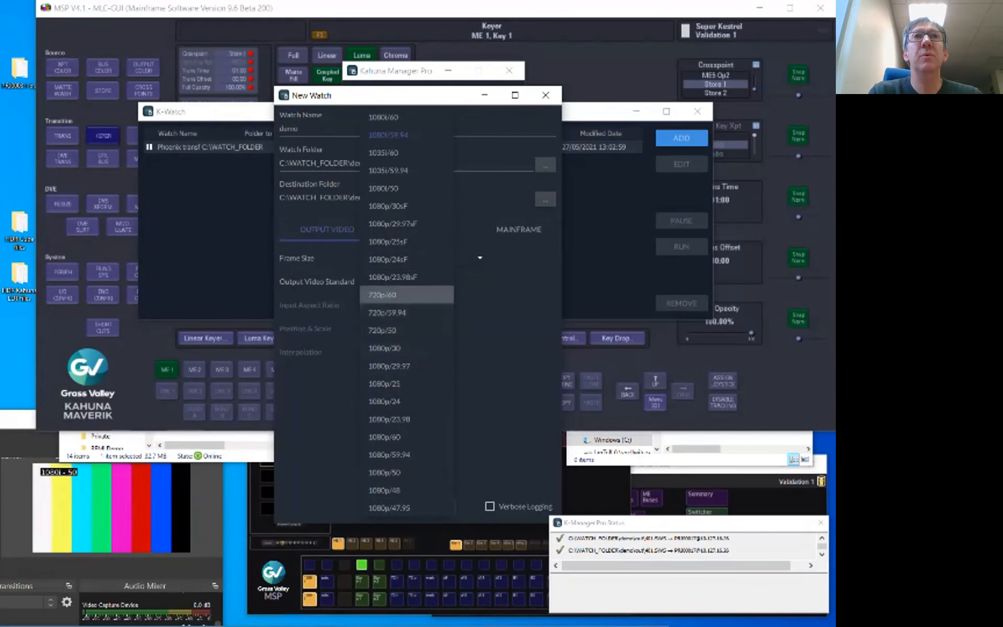
pyautogui.click(387, 188)
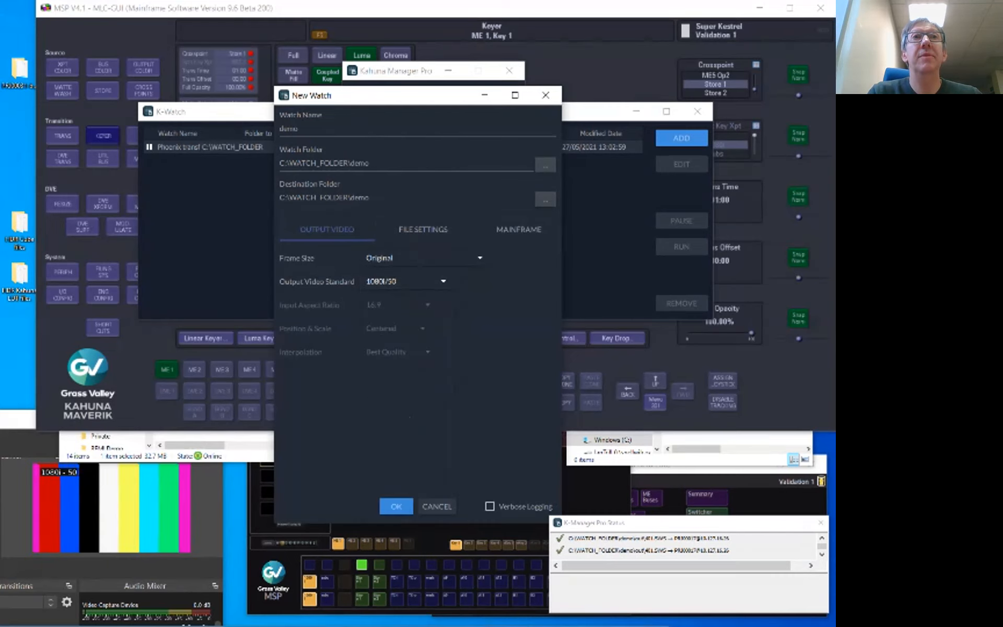
pyautogui.click(423, 258)
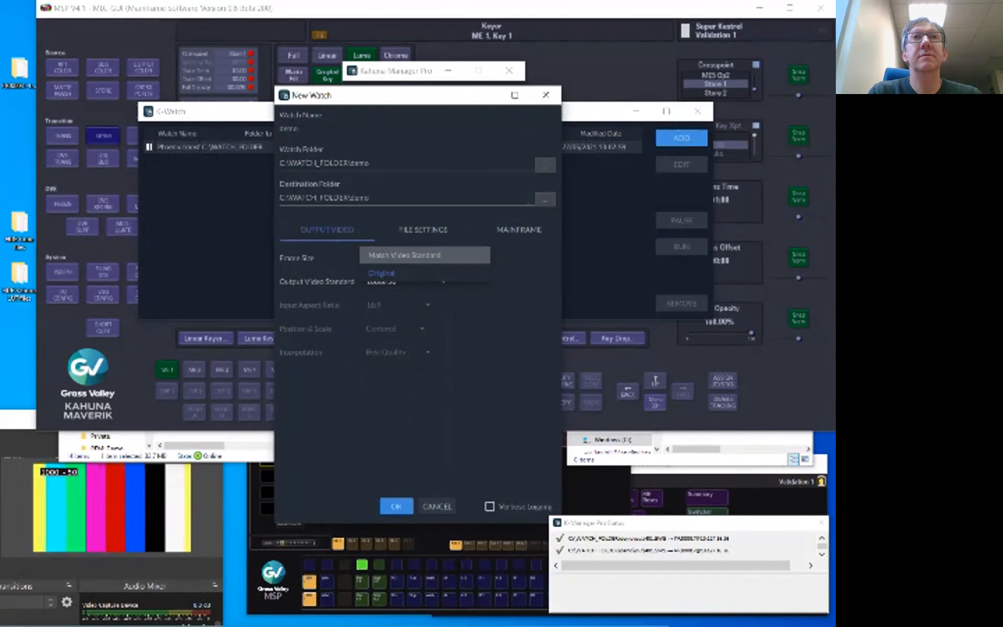
pyautogui.click(404, 255)
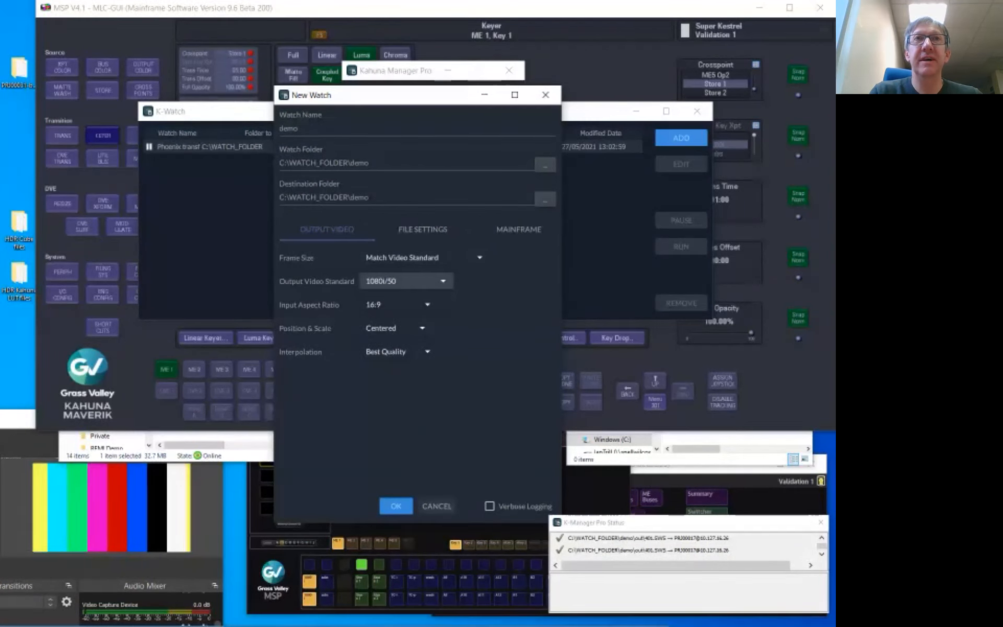
# Switch the frame size to Original and back to Match Video Standard.
pyautogui.click(423, 258)
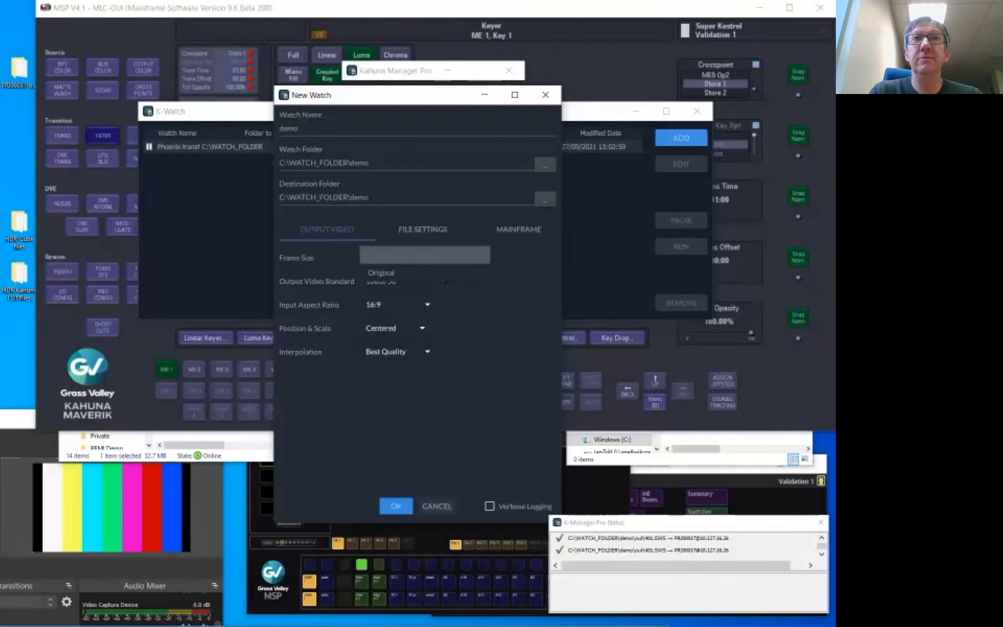
pyautogui.click(397, 270)
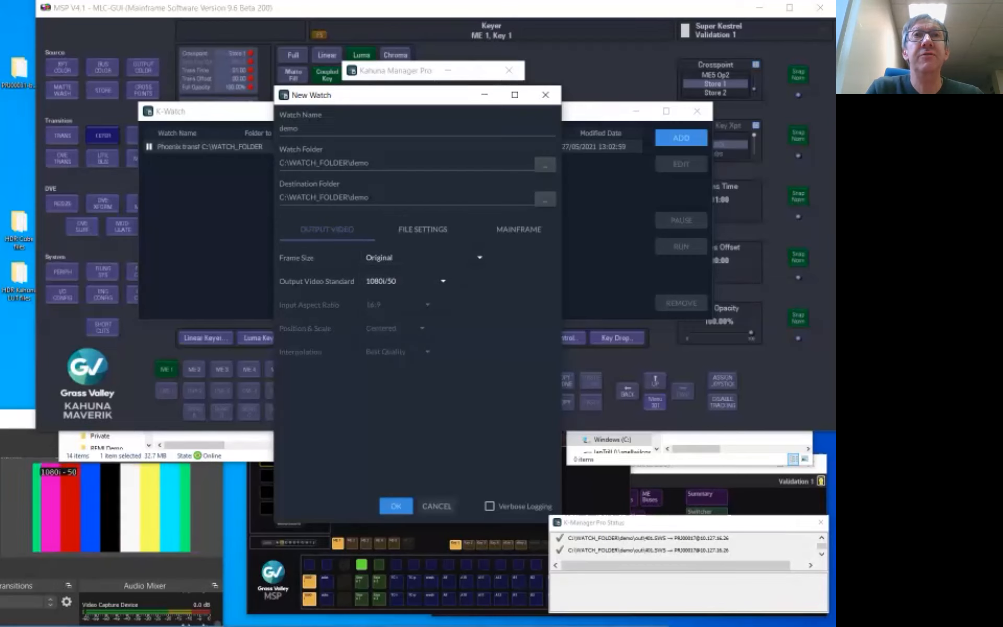
pyautogui.click(478, 257)
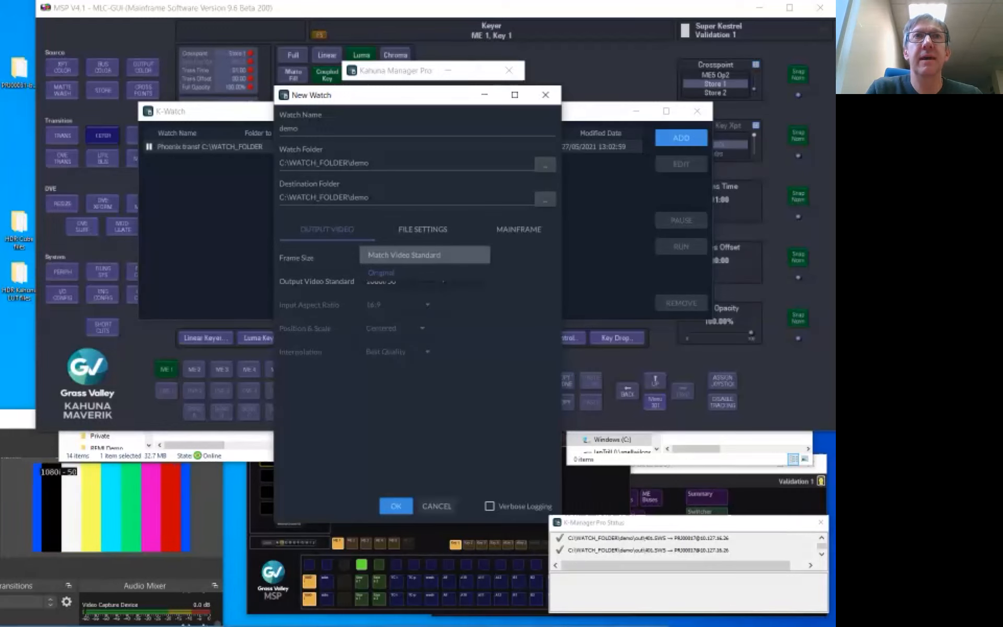
pyautogui.click(403, 255)
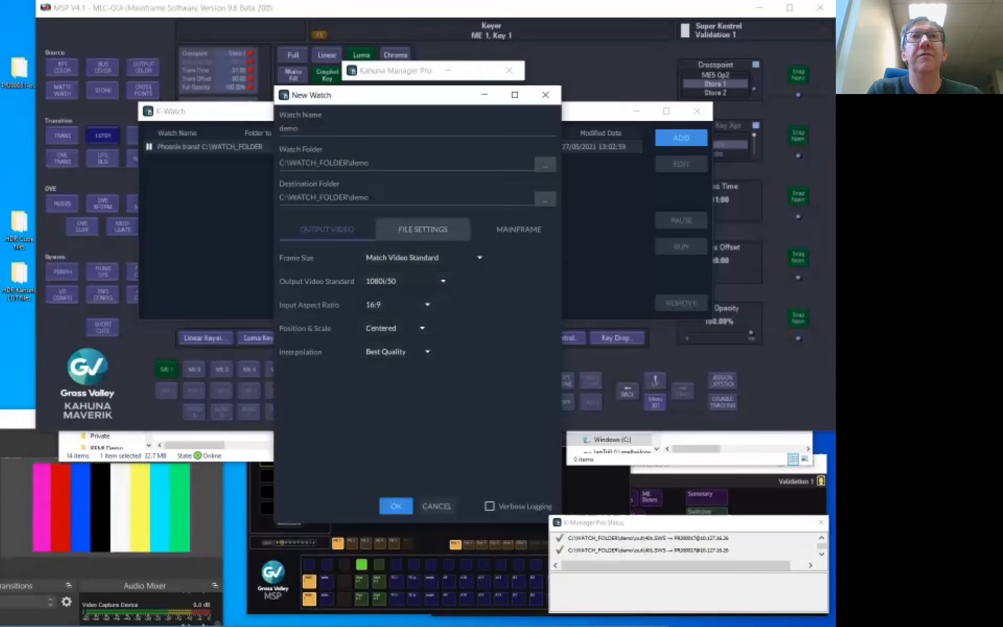
# In the file settings, toggle Exclude Audio, Override Play Rate and Split Large Files on and off, and enable only Delete Source After Conversion.
pyautogui.click(423, 229)
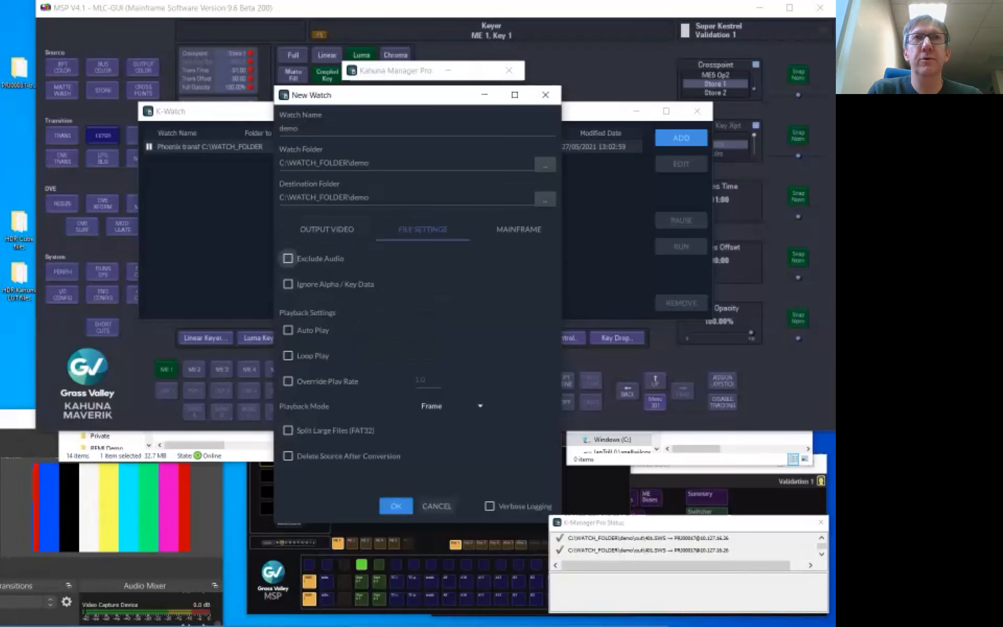
pyautogui.click(288, 258)
pyautogui.click(288, 258)
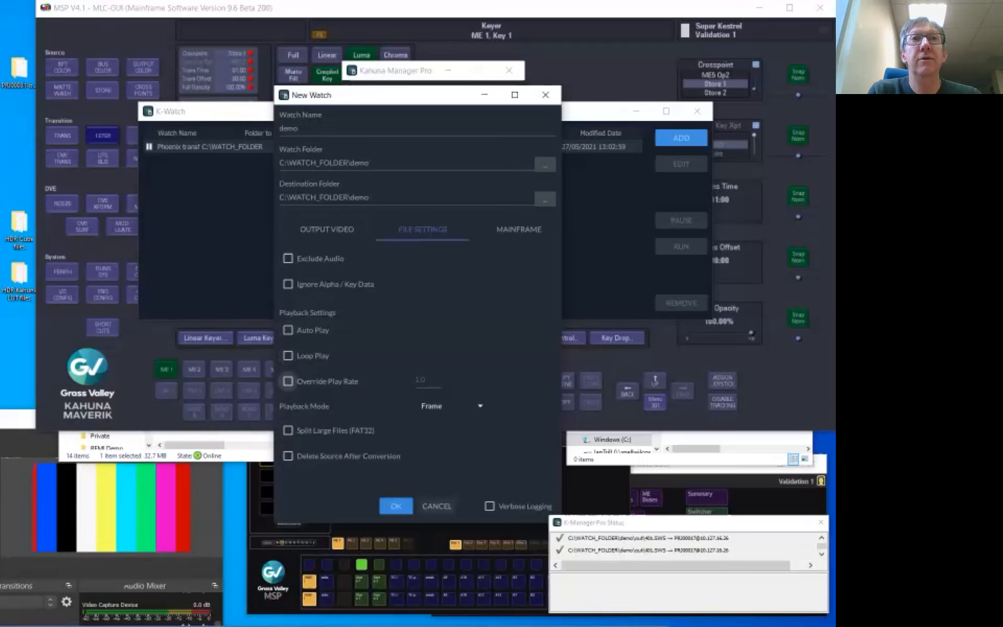
pyautogui.click(287, 381)
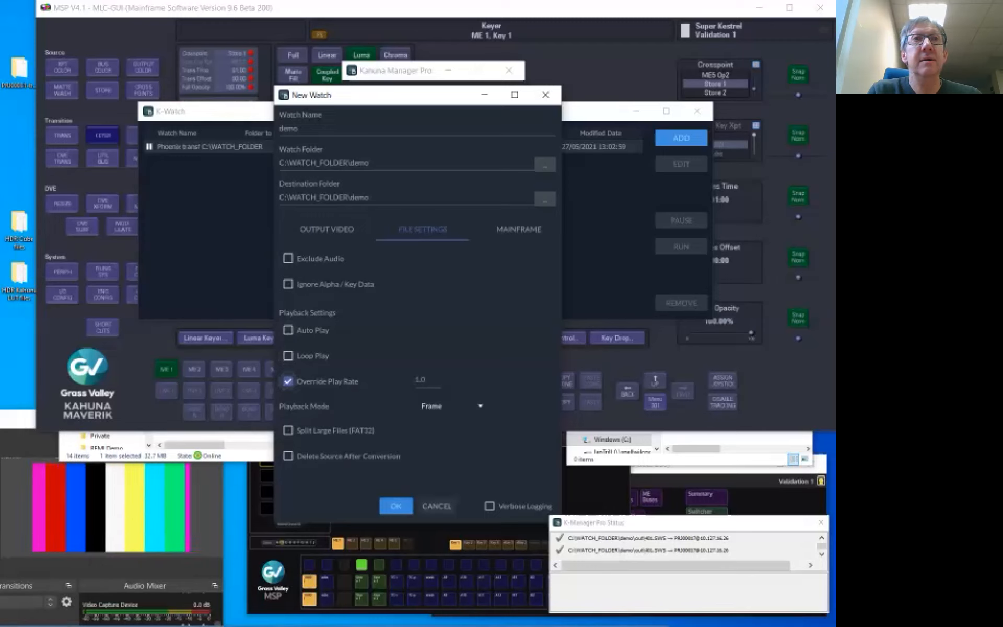
pyautogui.click(288, 381)
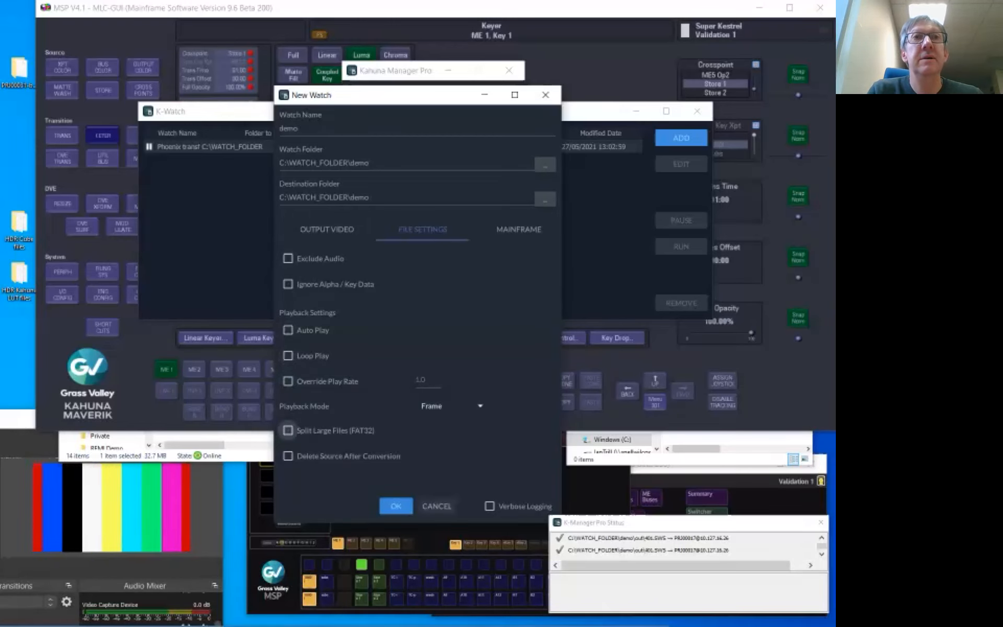
pyautogui.click(288, 430)
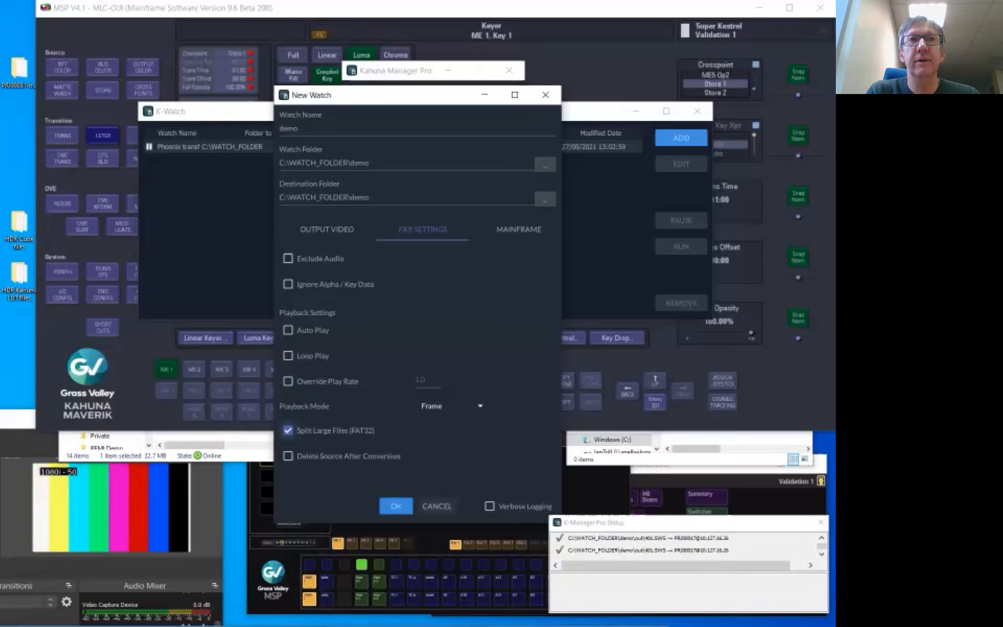
pyautogui.click(288, 430)
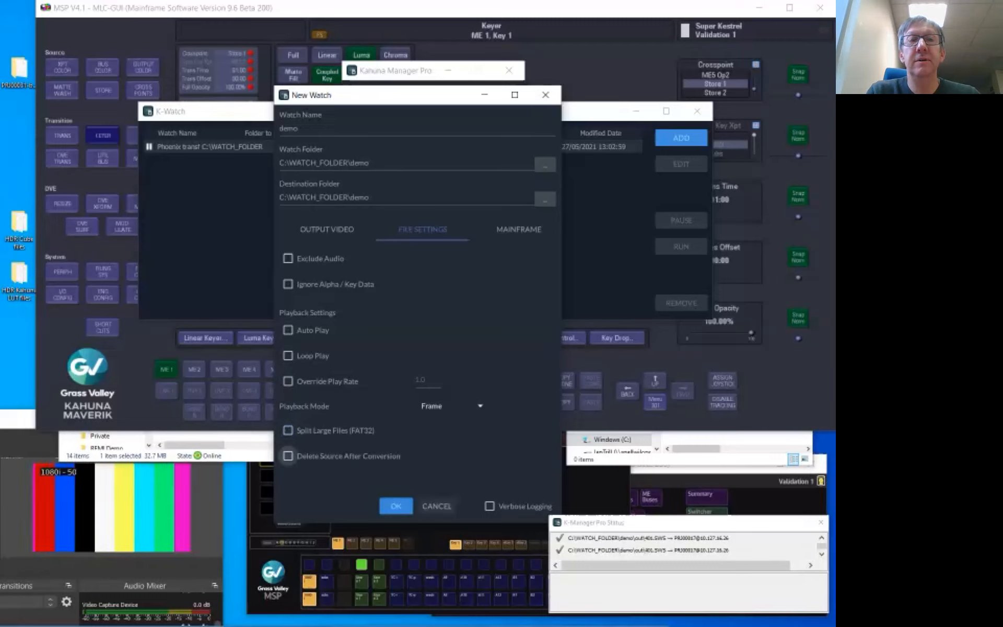
pyautogui.click(287, 456)
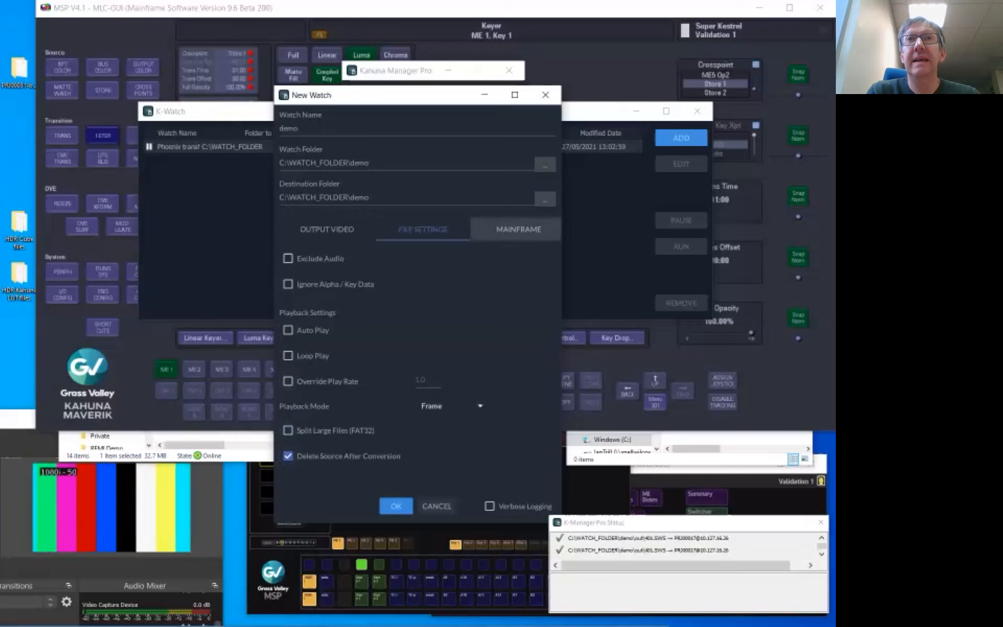
# Enable Auto File Transfer for the watch and choose Super Kestrel as the target mainframe.
pyautogui.click(519, 229)
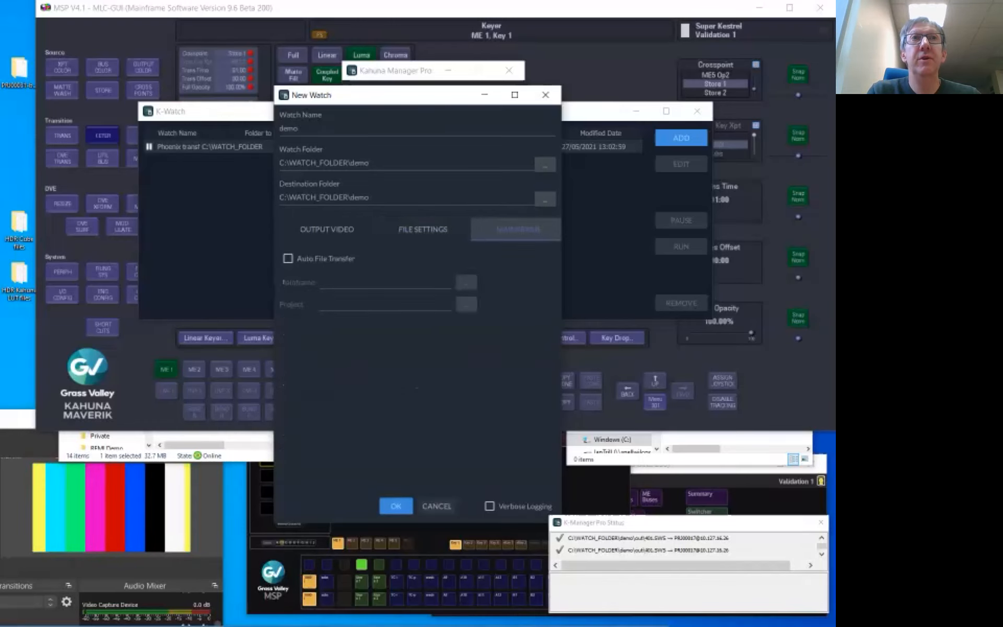
pyautogui.click(288, 258)
pyautogui.click(466, 282)
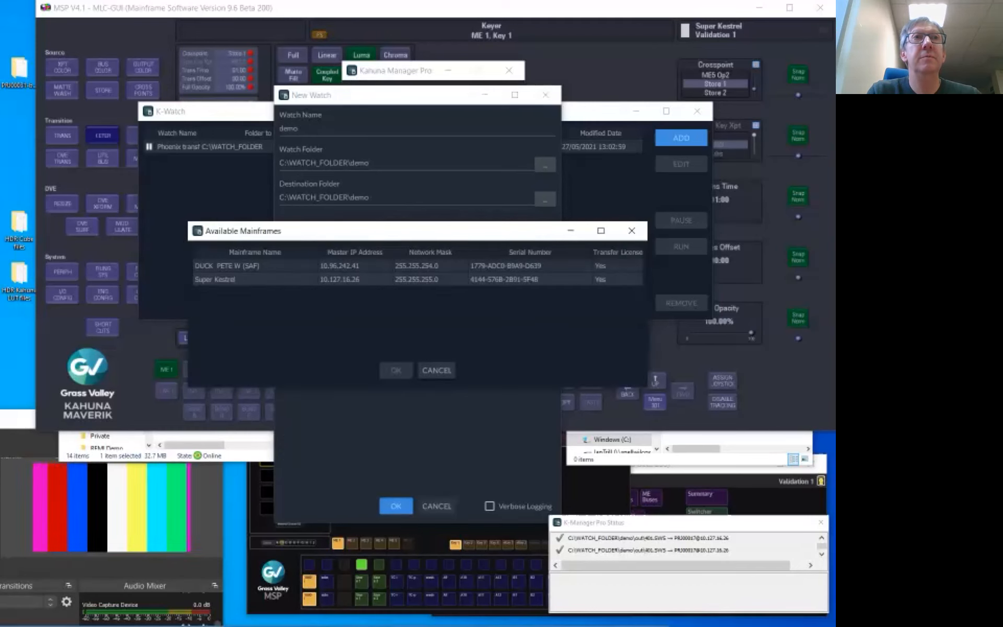
pyautogui.click(418, 279)
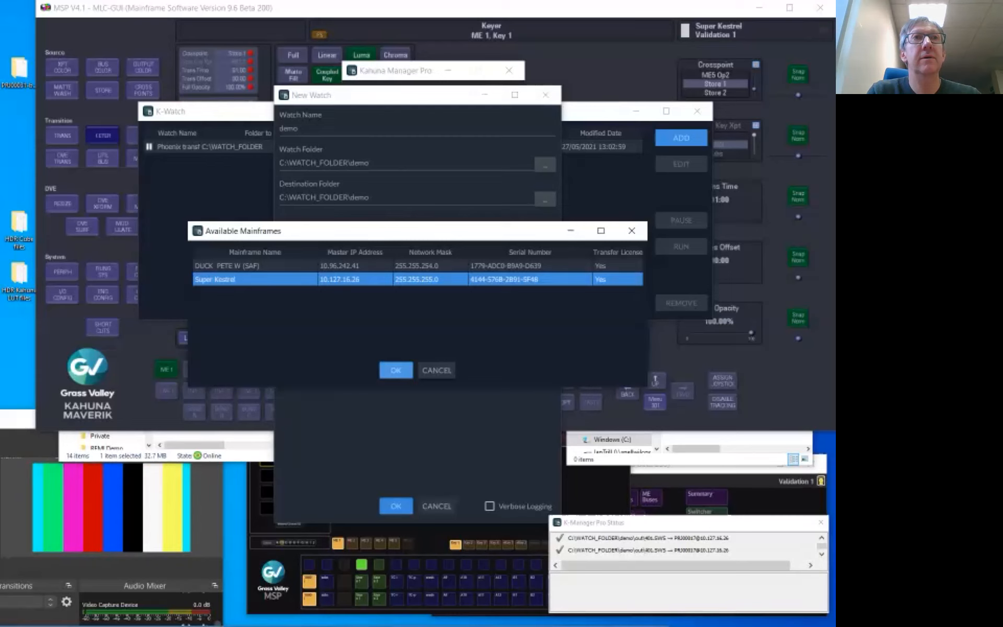
pyautogui.click(395, 370)
# Choose project 17 NEWS as the transfer destination and submit the new watch.
pyautogui.click(466, 304)
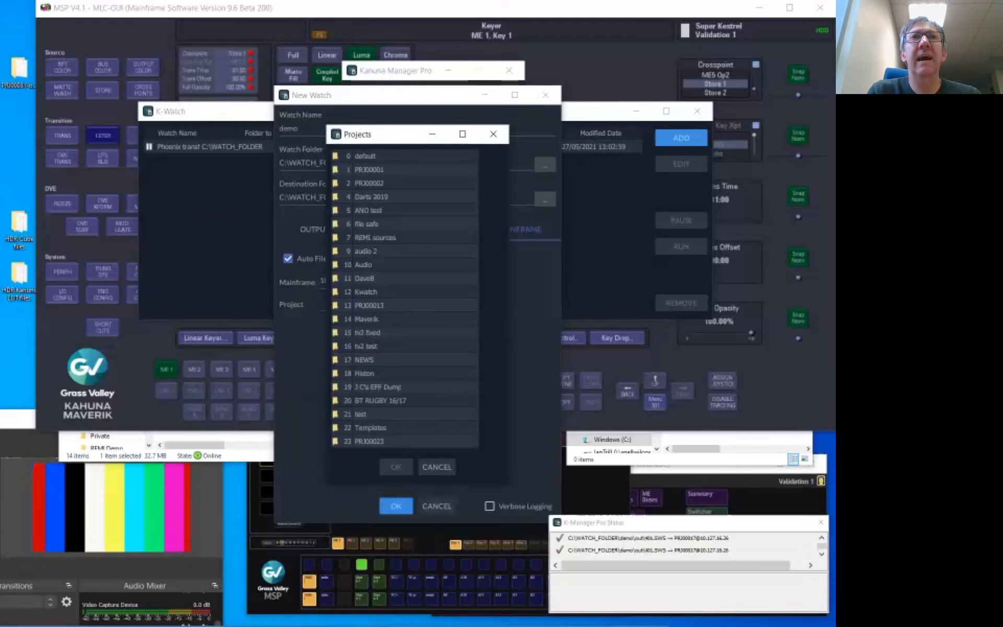
pyautogui.click(364, 360)
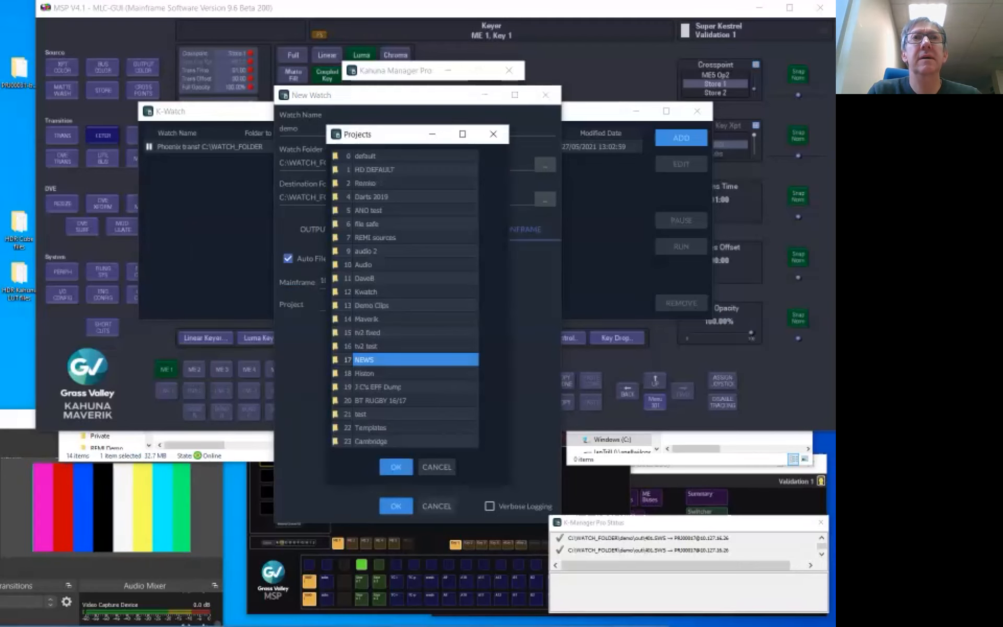
pyautogui.click(396, 466)
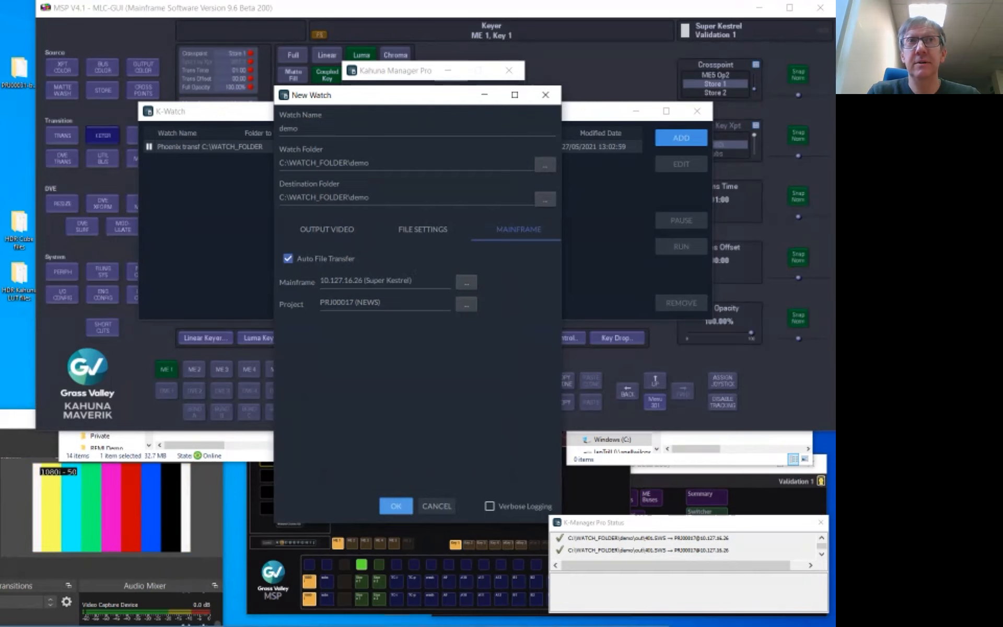
pyautogui.click(395, 506)
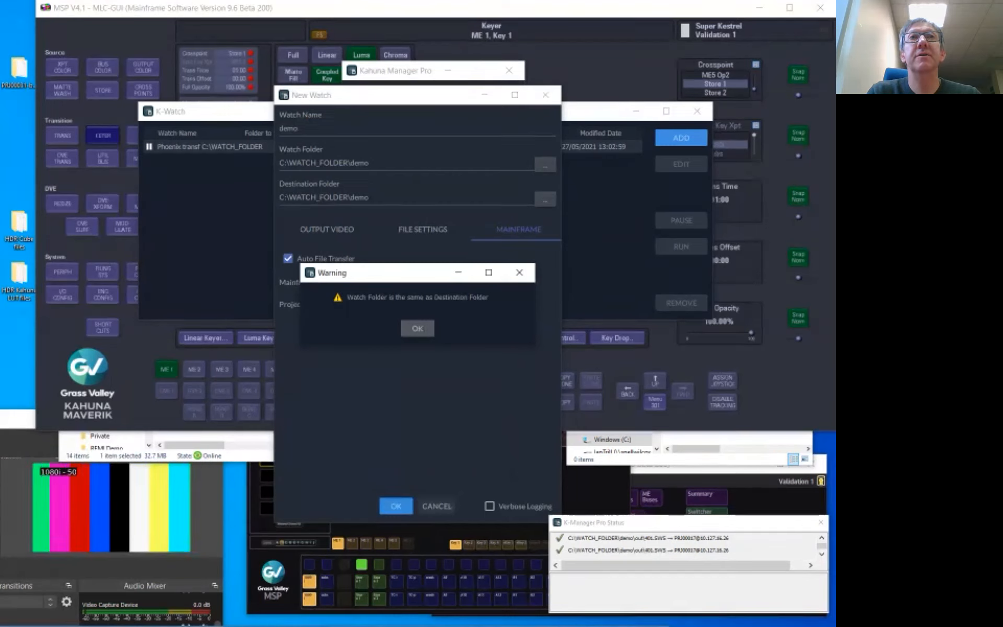
# Change the new watch's destination folder to C:\WATCH_FOLDER\demo\out and save the watch.
pyautogui.press('Return')
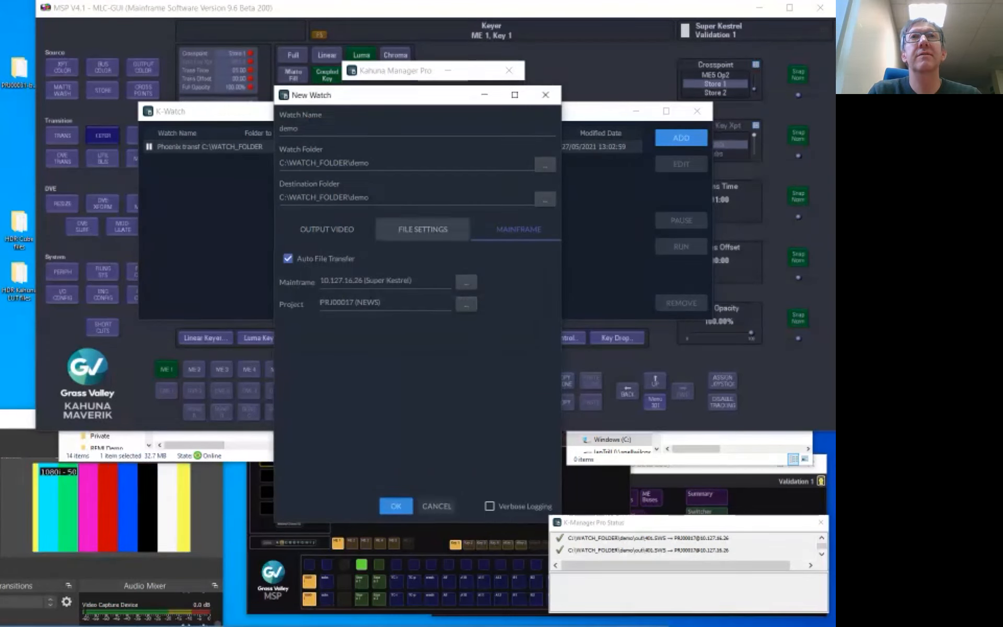
pyautogui.click(545, 199)
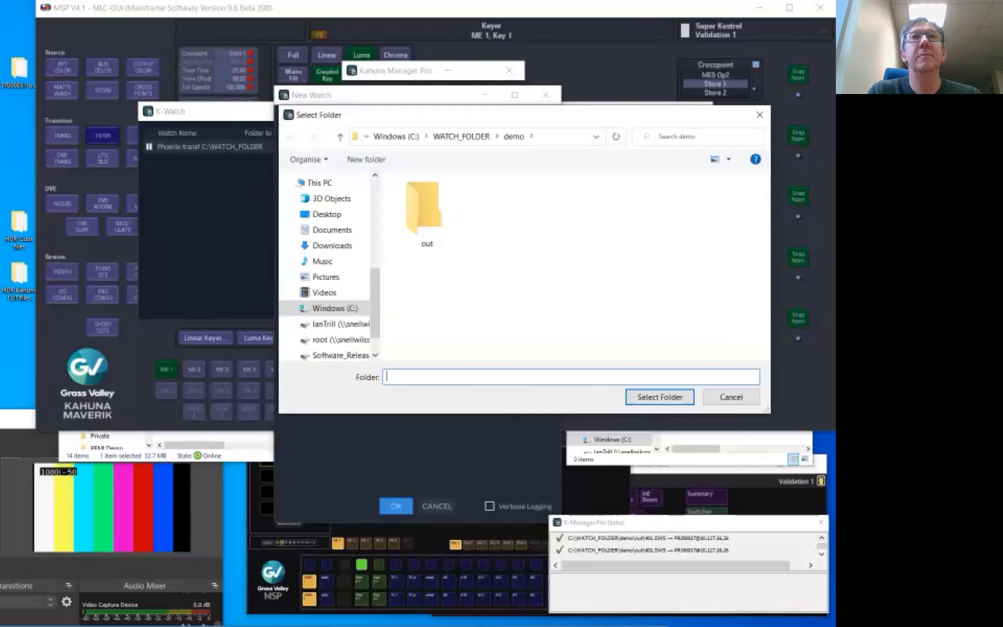
pyautogui.click(427, 212)
pyautogui.press('Return')
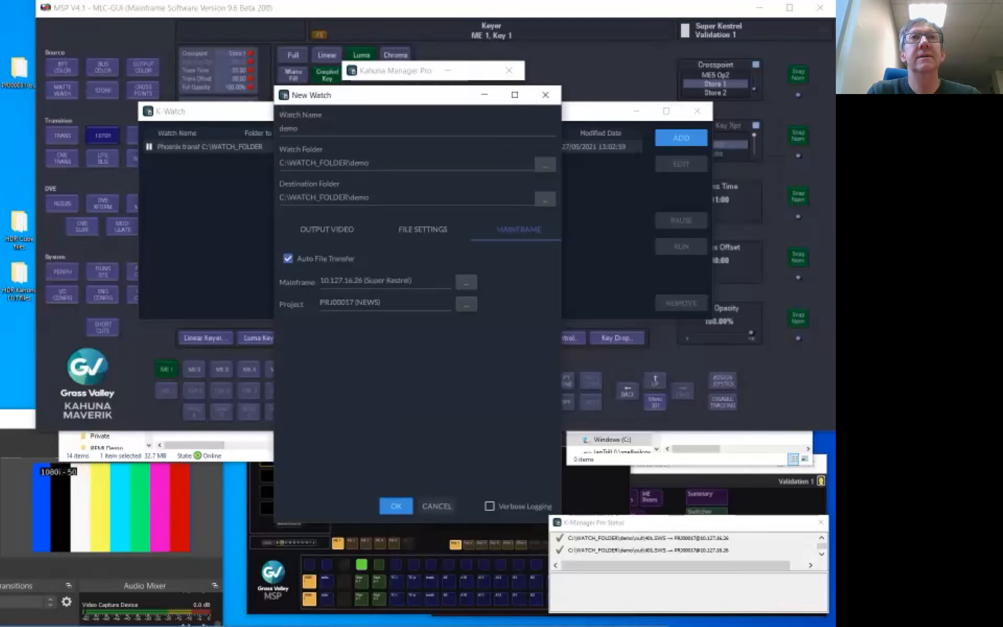
pyautogui.click(545, 199)
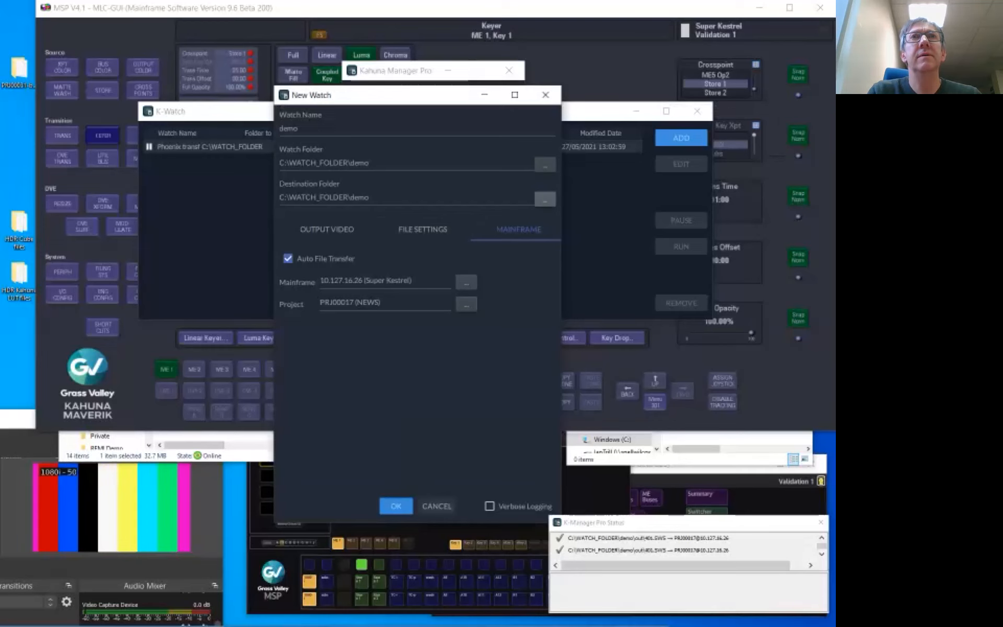
pyautogui.click(426, 212)
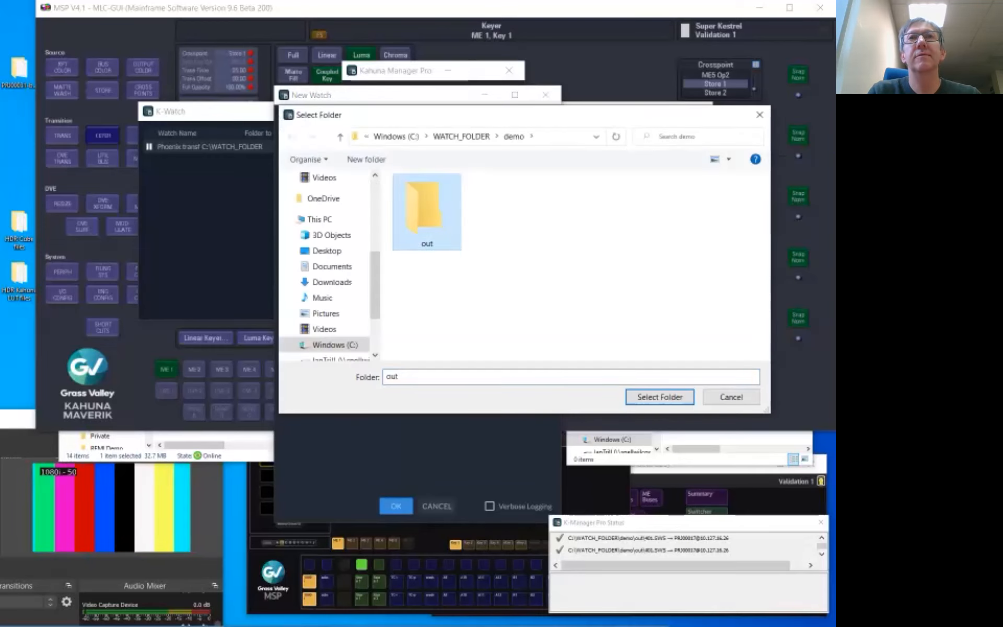
pyautogui.click(660, 397)
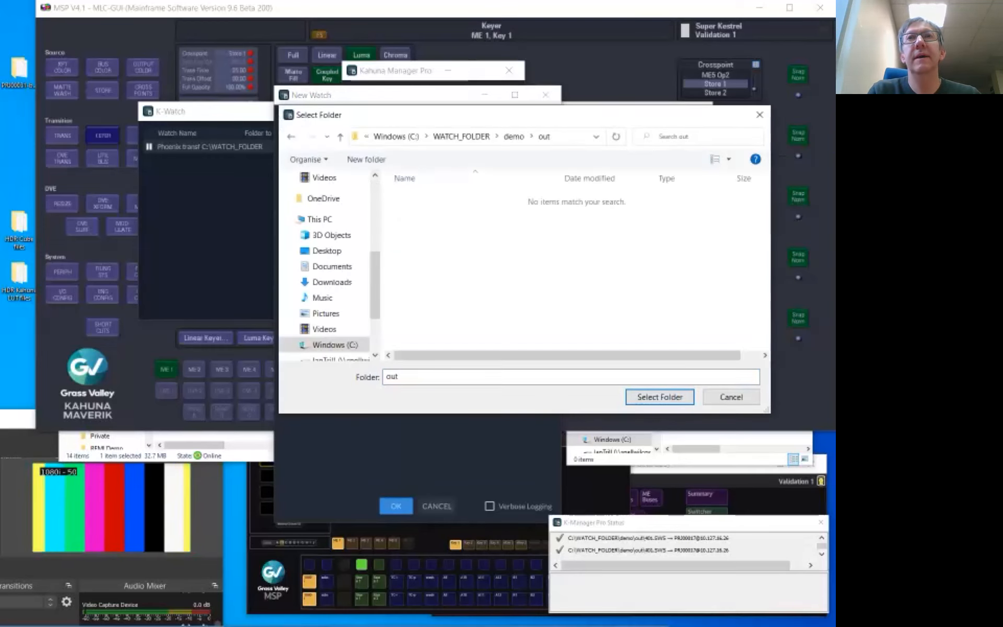
pyautogui.write('\\out')
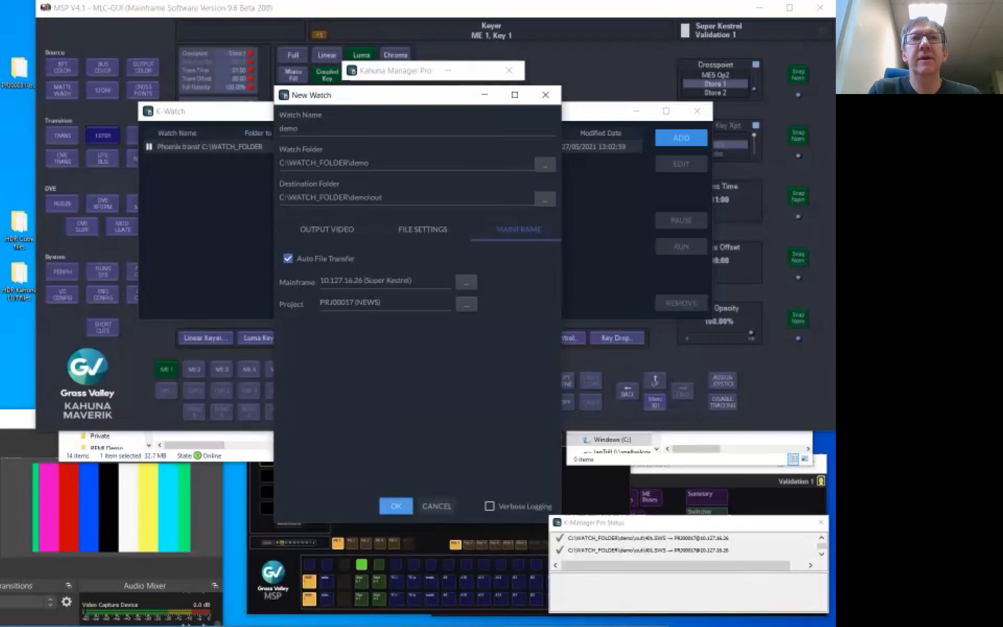
pyautogui.press('Return')
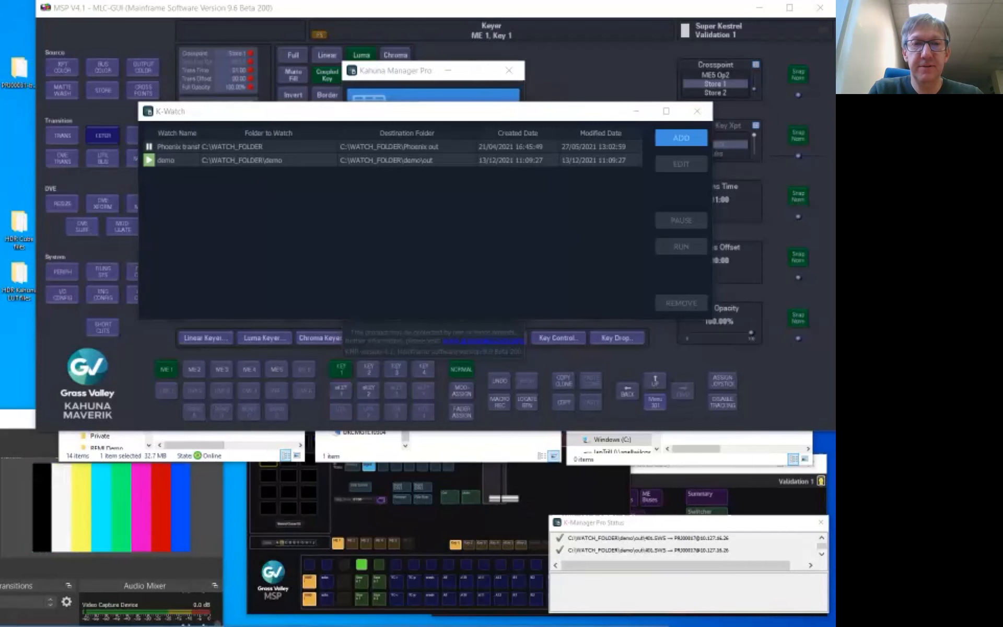
# Copy 400.jpg from the 50Hz_clips folder into the demo watch folder and check for it in the mainframe's Store load page.
pyautogui.hotkey('alt', 'Tab')
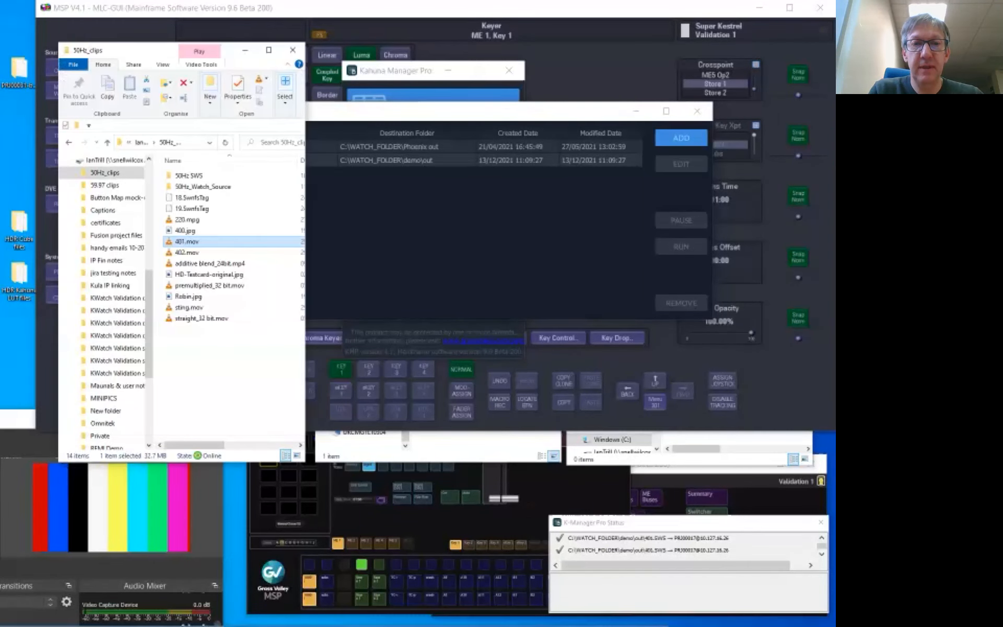
pyautogui.hotkey('alt', 'Tab')
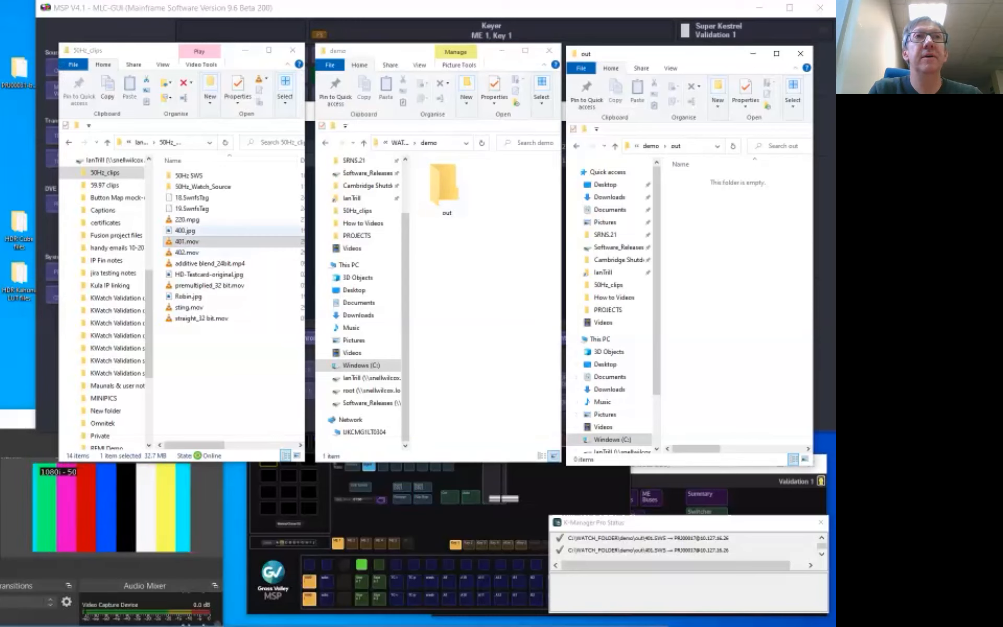
pyautogui.click(185, 230)
pyautogui.moveTo(186, 230); pyautogui.dragTo(476, 282)
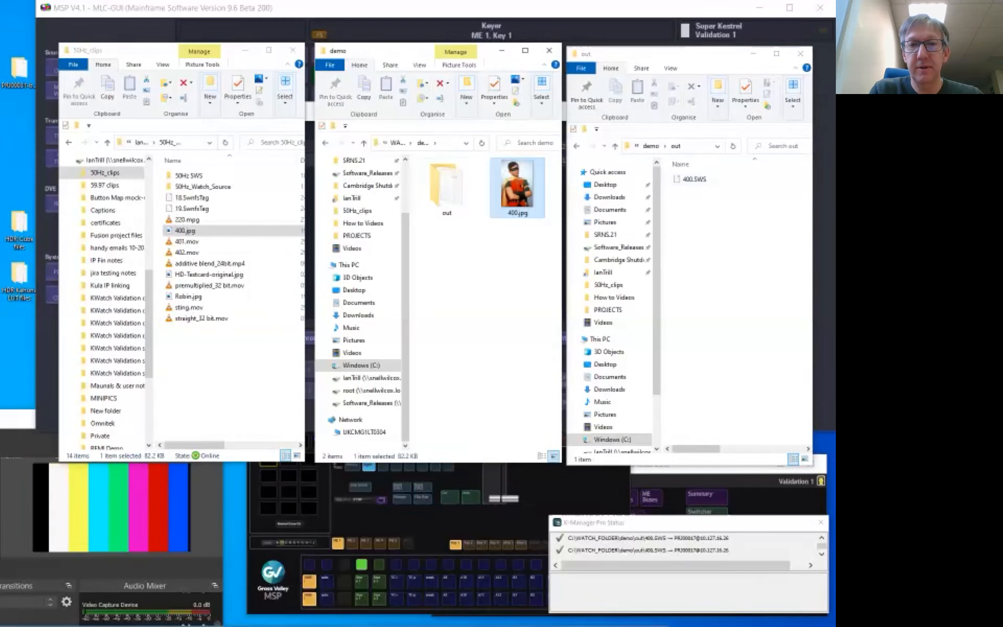
pyautogui.hotkey('alt', 'Tab')
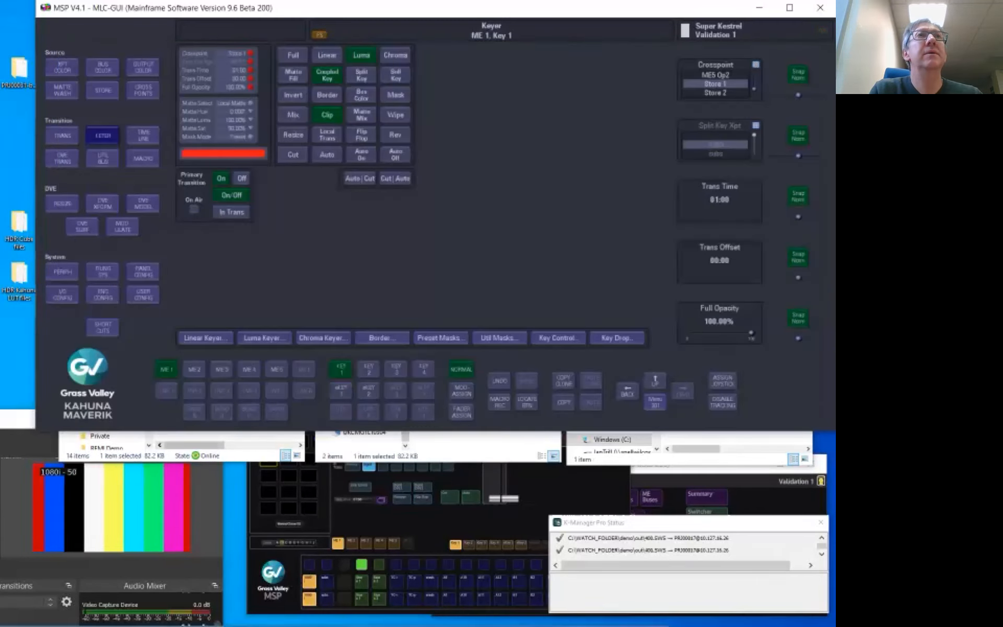
pyautogui.click(102, 90)
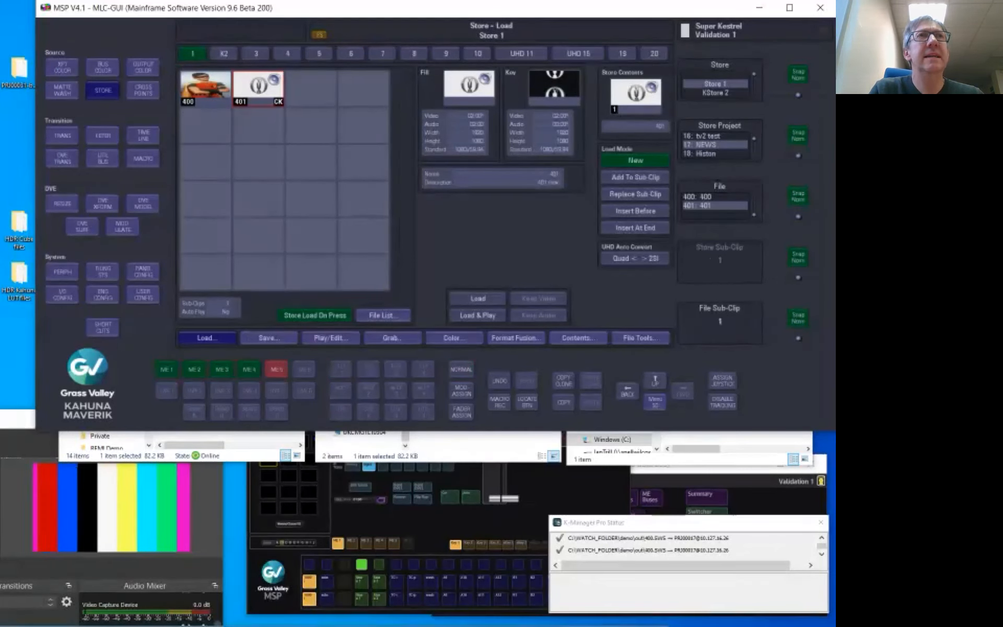
# In the mainframe's filing system, select stills 400 and 401 of project NEWS together and delete them.
pyautogui.click(103, 272)
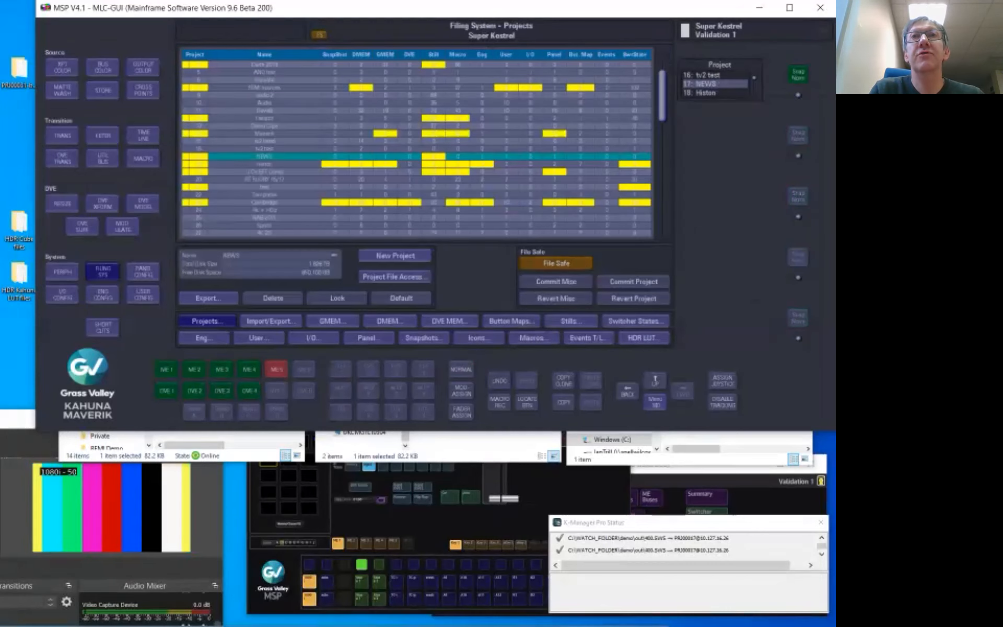
pyautogui.click(571, 321)
pyautogui.click(242, 65)
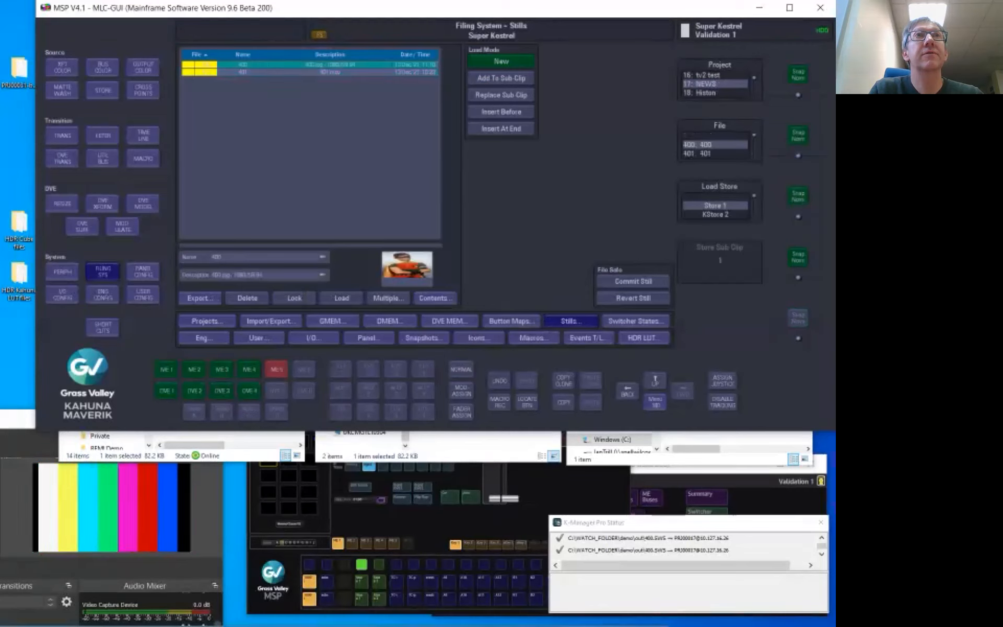
pyautogui.click(388, 298)
pyautogui.click(243, 72)
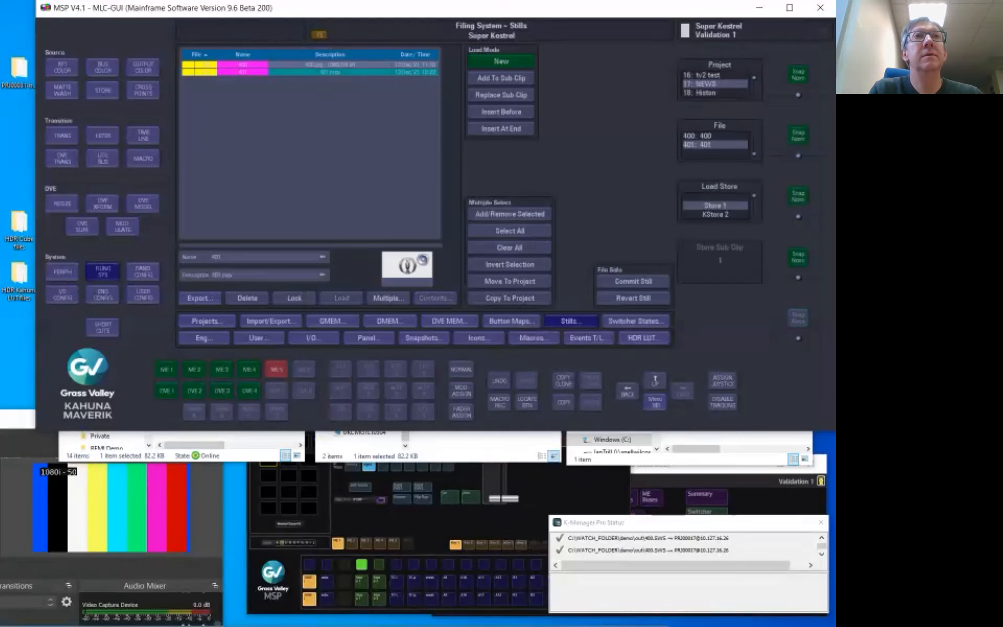
pyautogui.click(247, 298)
pyautogui.click(401, 242)
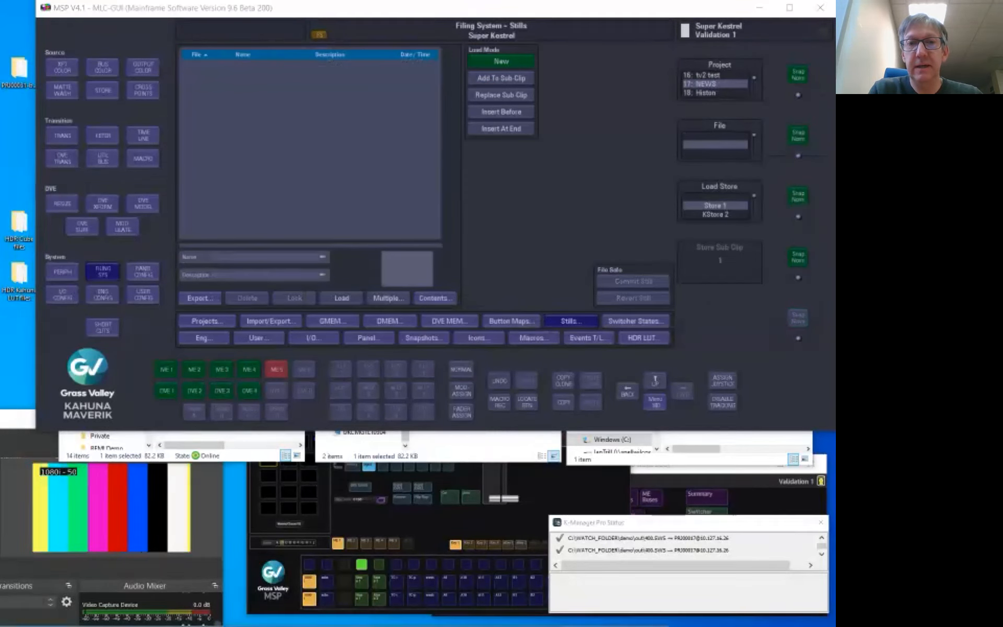
# Edit the demo watch in K-Watch, set its output video Frame Size to Original, and save.
pyautogui.hotkey('alt', 'Tab')
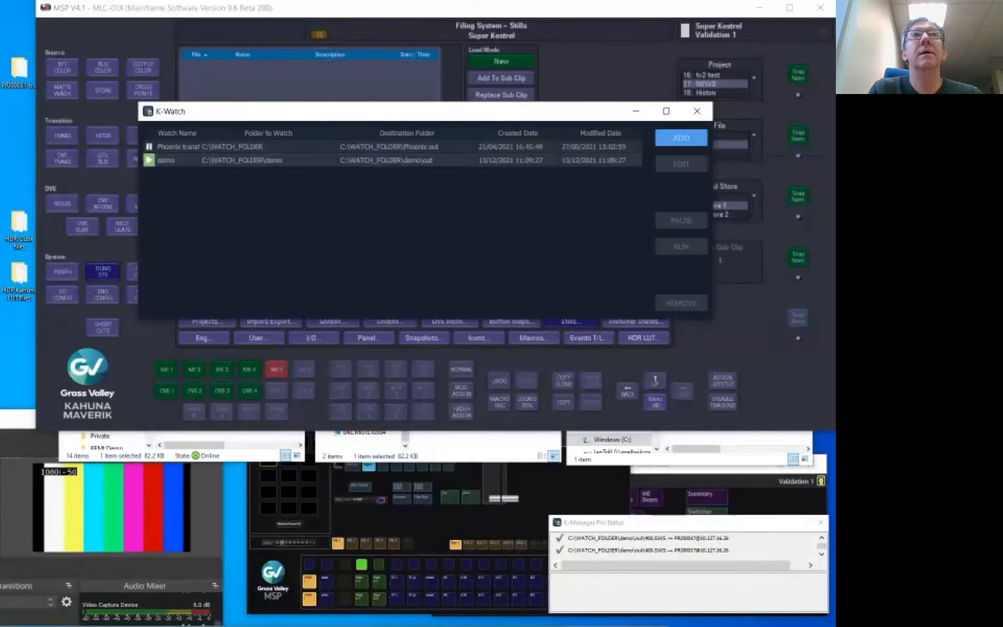
pyautogui.click(393, 160)
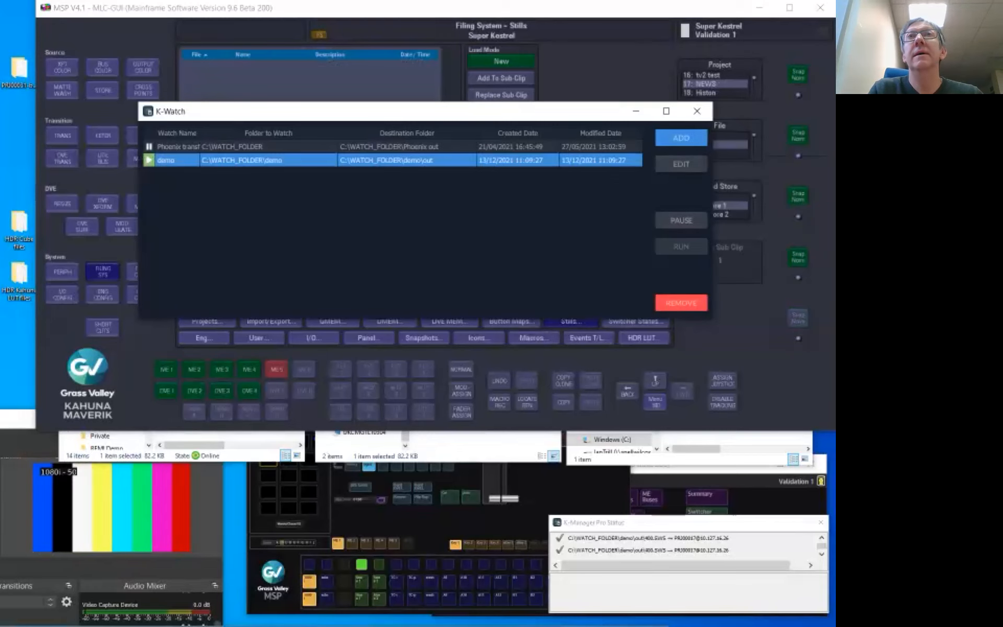
pyautogui.click(681, 164)
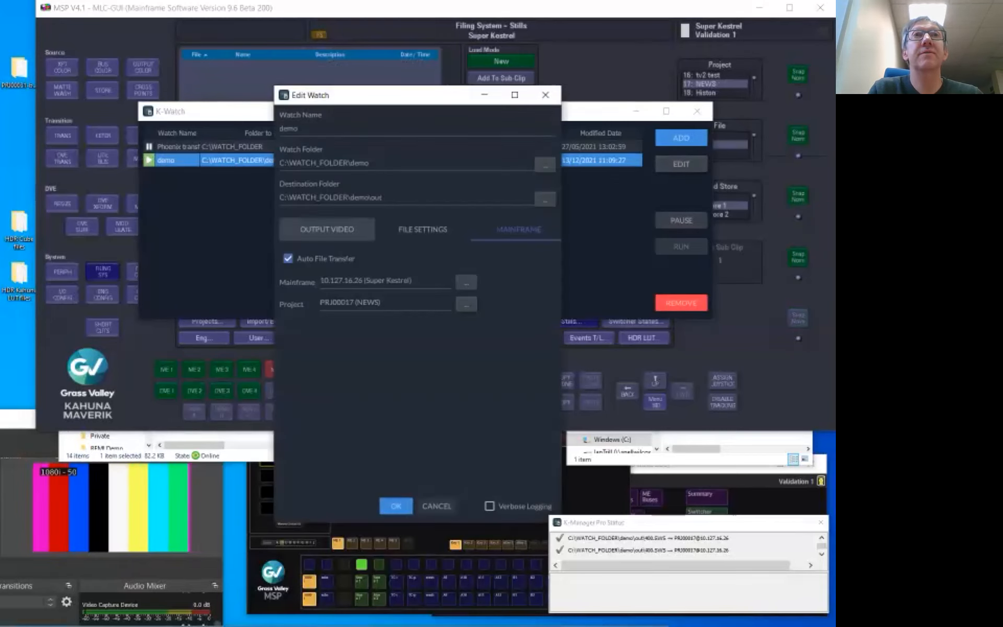
pyautogui.click(327, 229)
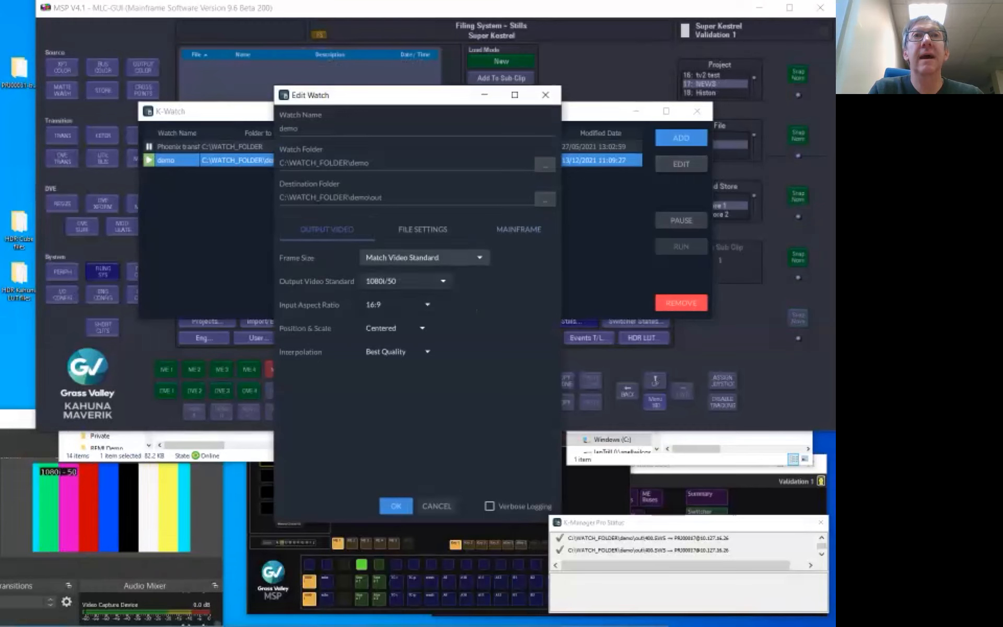
pyautogui.click(418, 257)
pyautogui.click(397, 276)
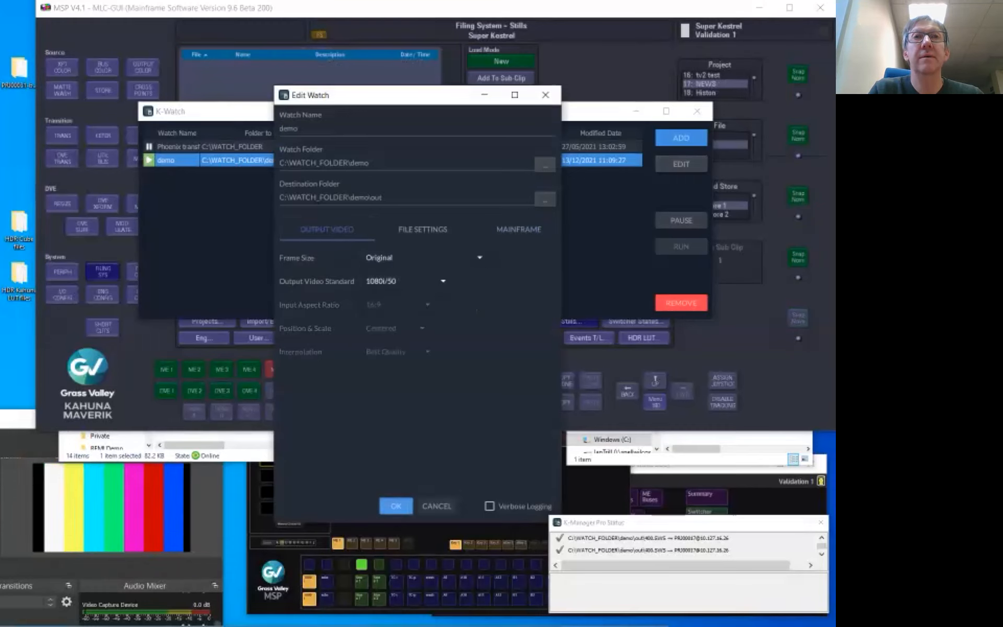
pyautogui.click(396, 506)
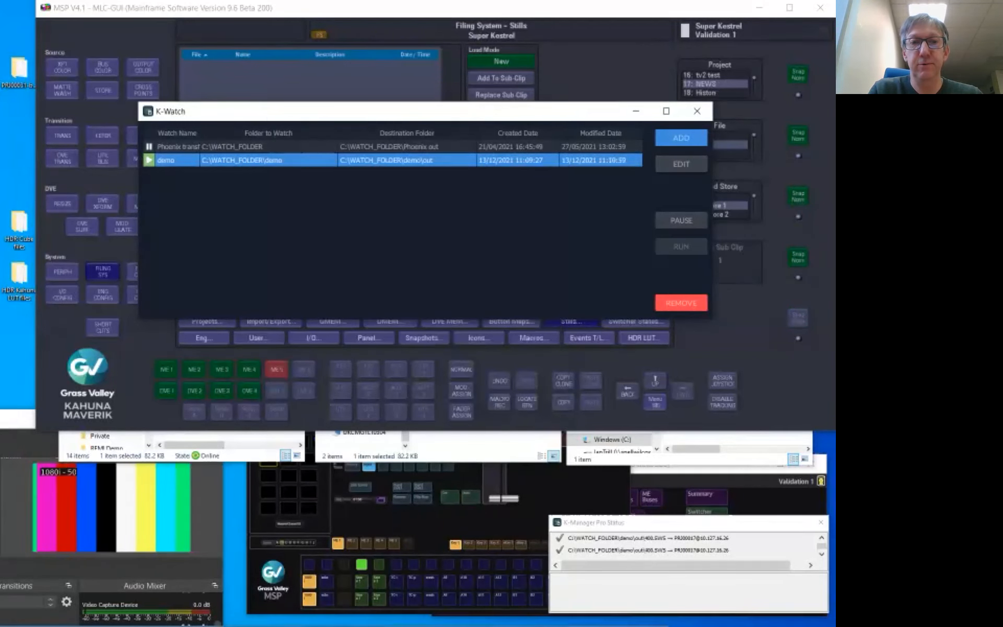
# Clear 400.SWS from the out folder and check for still 400 in the mainframe's Stills and Store load pages.
pyautogui.hotkey('alt', 'Tab')
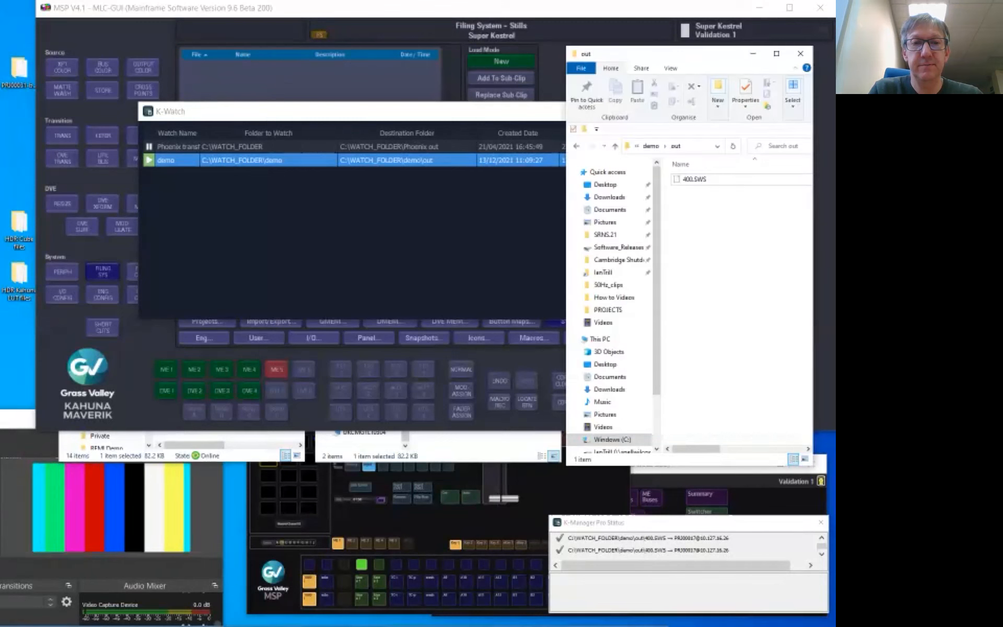
pyautogui.hotkey('alt', 'Tab')
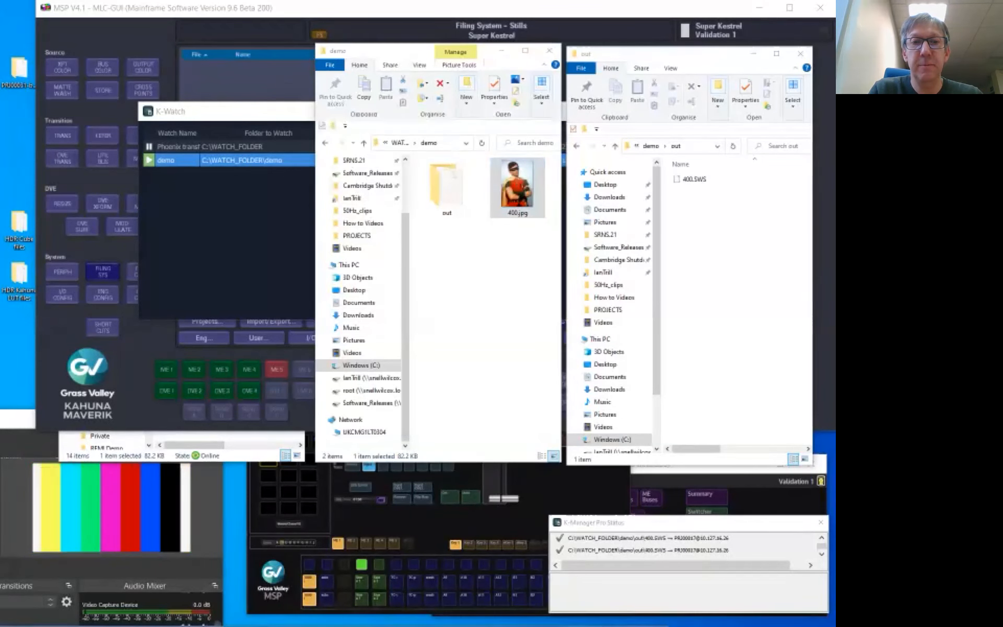
pyautogui.hotkey('alt', 'Tab')
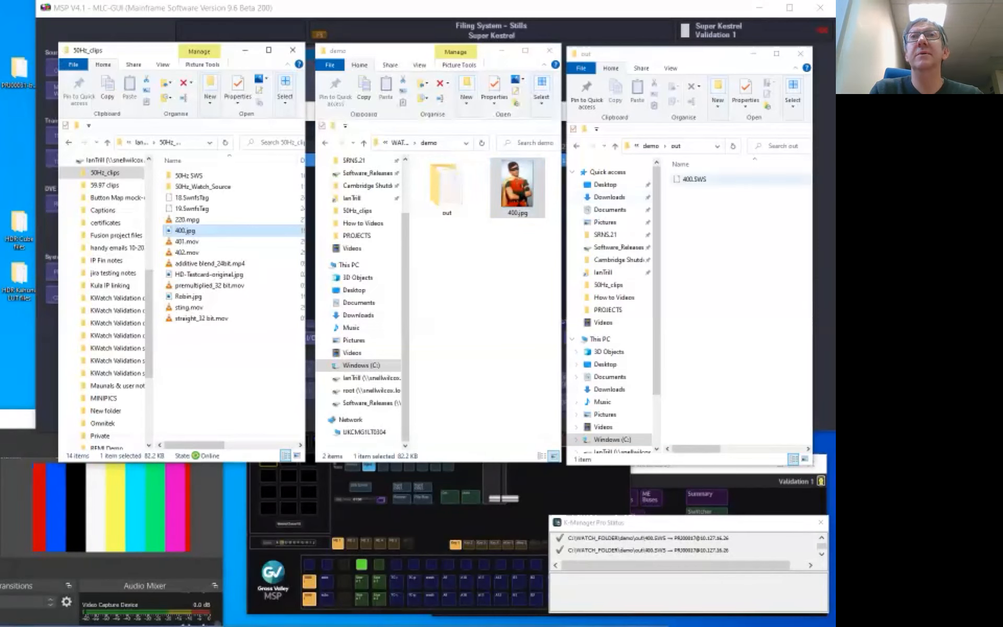
pyautogui.click(695, 179)
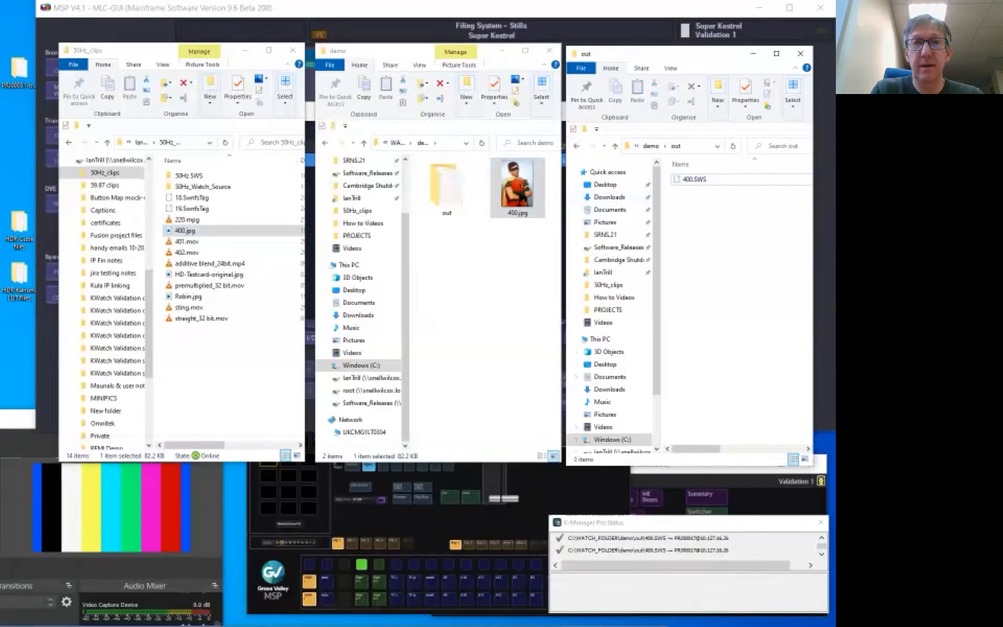
pyautogui.hotkey('alt', 'Tab')
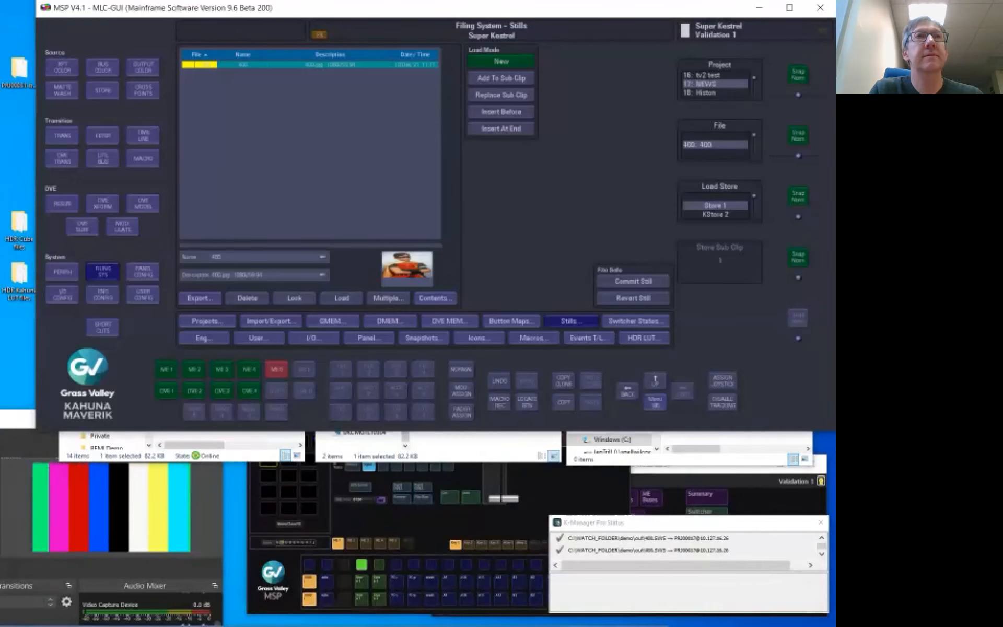
pyautogui.click(103, 90)
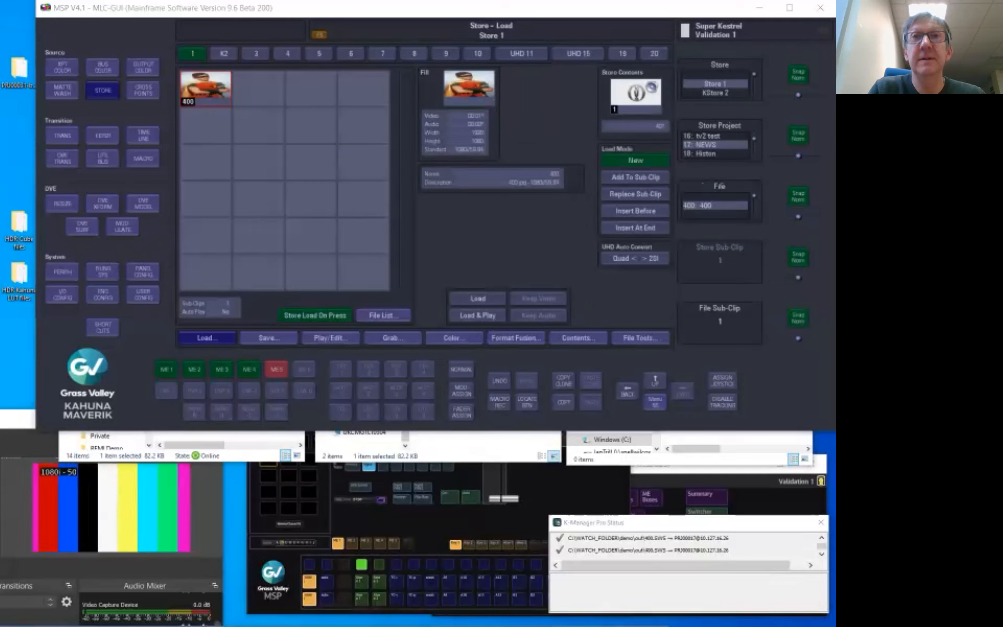
# Reopen the demo watch for editing and examine the available Frame Size and Output Video Standard options, keeping Original and 1080i/50.
pyautogui.hotkey('alt', 'Tab')
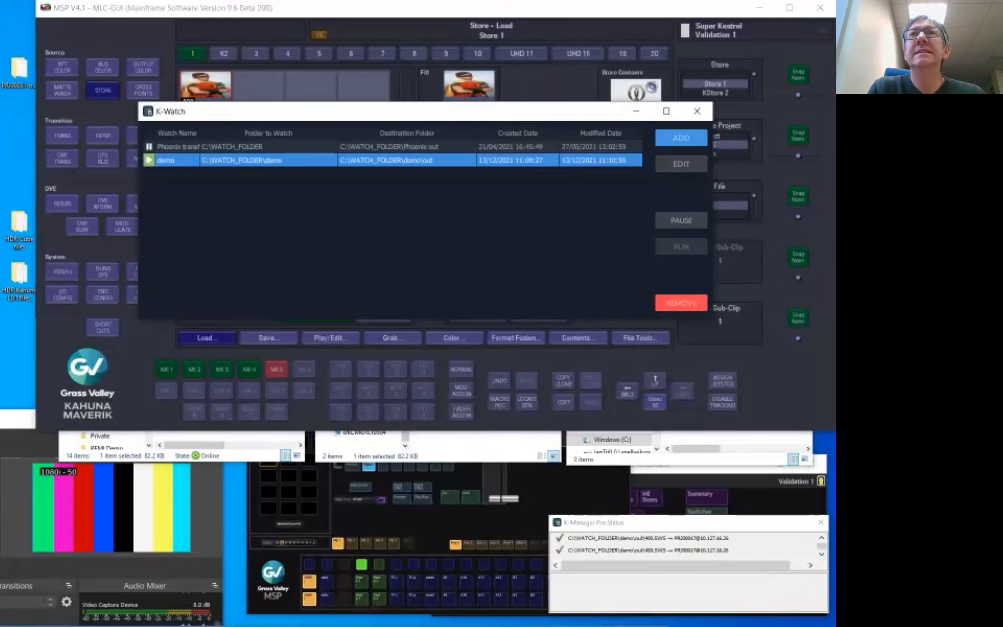
pyautogui.click(681, 164)
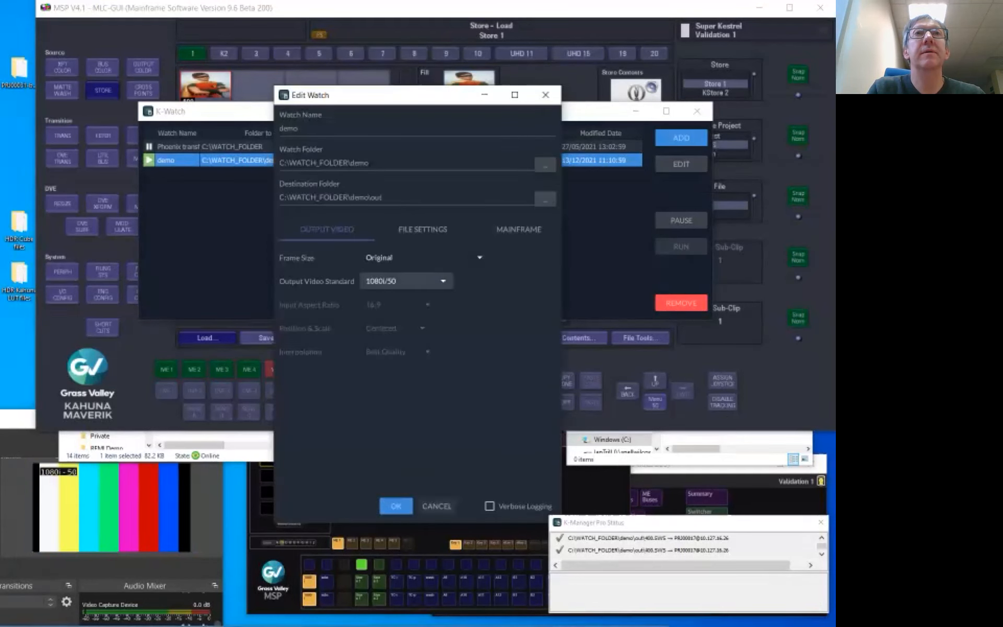
pyautogui.click(405, 281)
pyautogui.press('Escape')
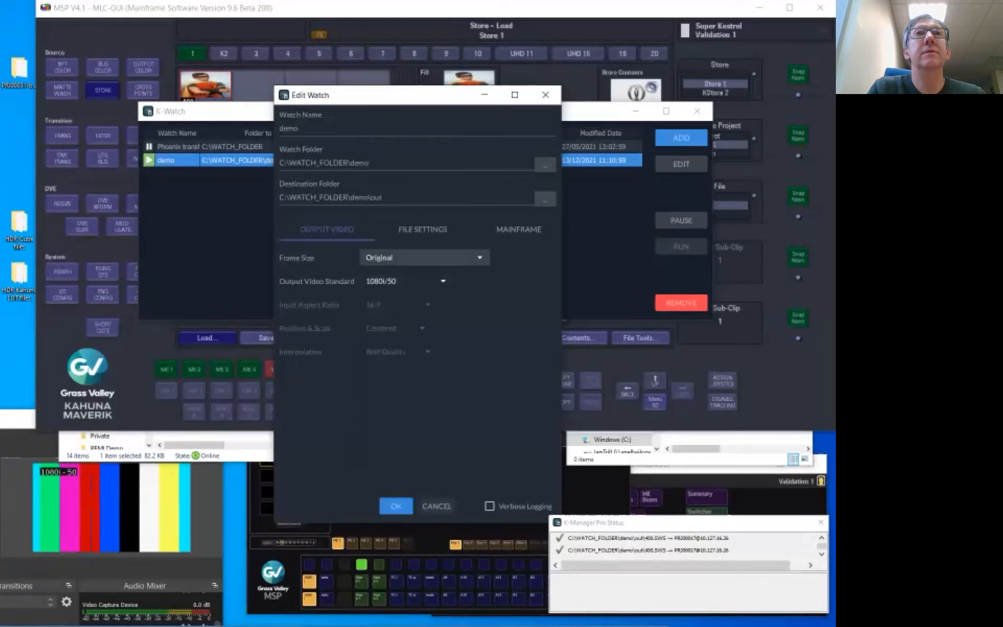
pyautogui.click(424, 257)
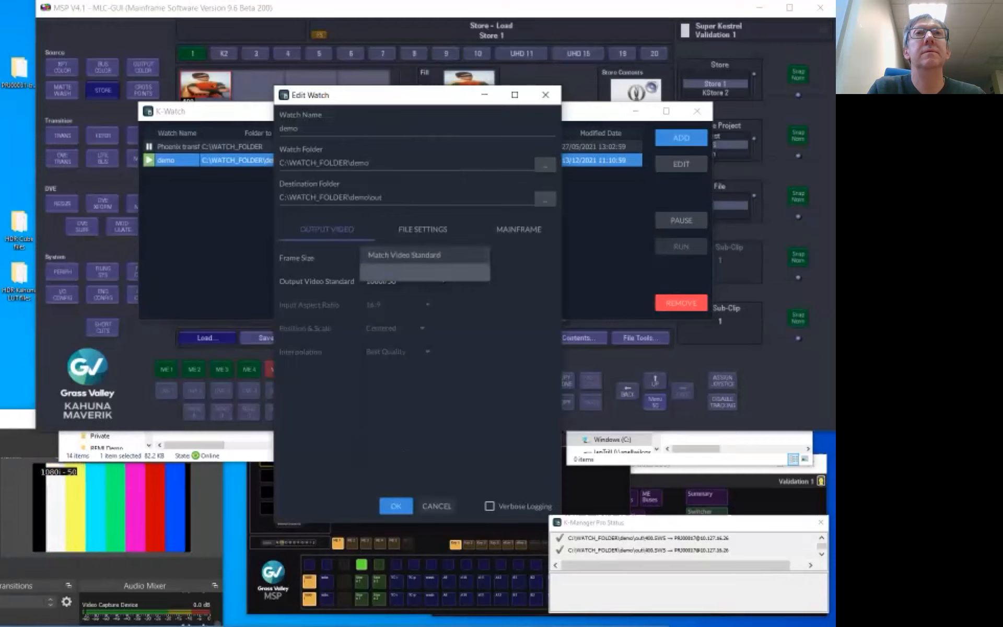
pyautogui.click(381, 272)
pyautogui.click(402, 281)
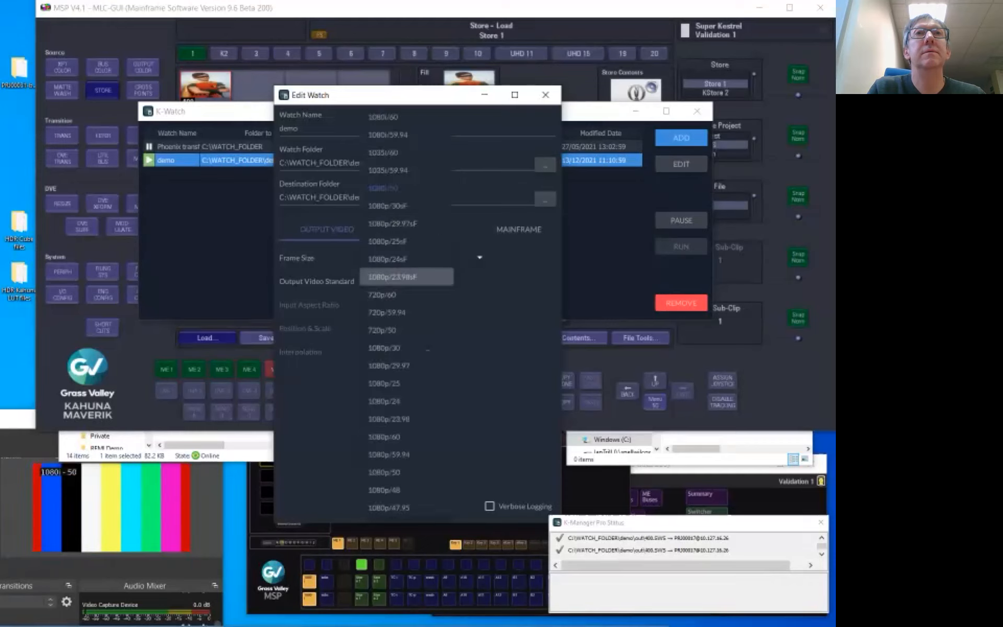
pyautogui.click(470, 278)
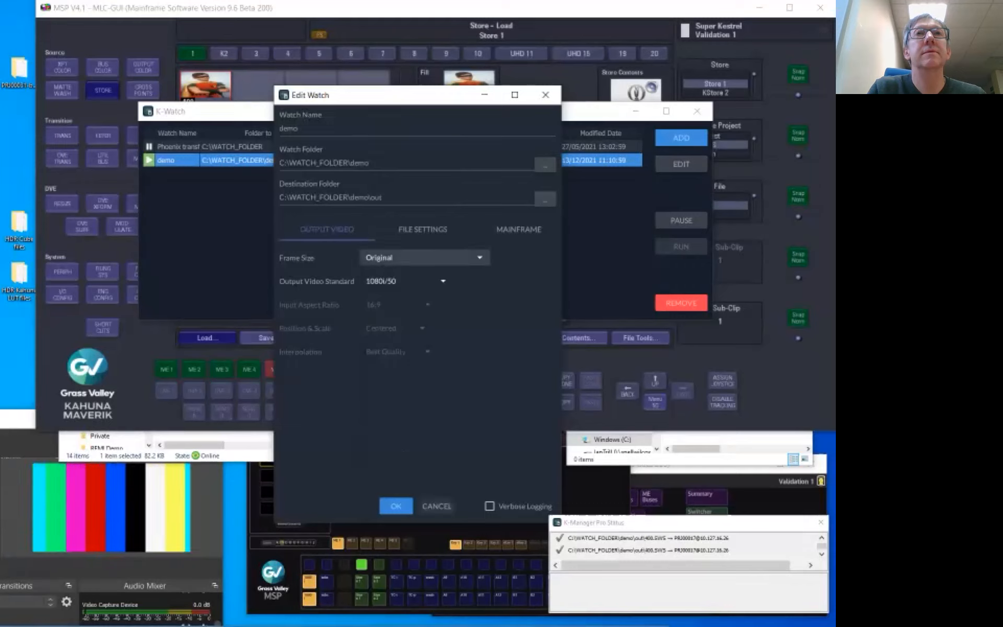
# Compare Match Video Standard with Original as the demo watch's Frame Size, return it to Original, and save the watch.
pyautogui.click(424, 257)
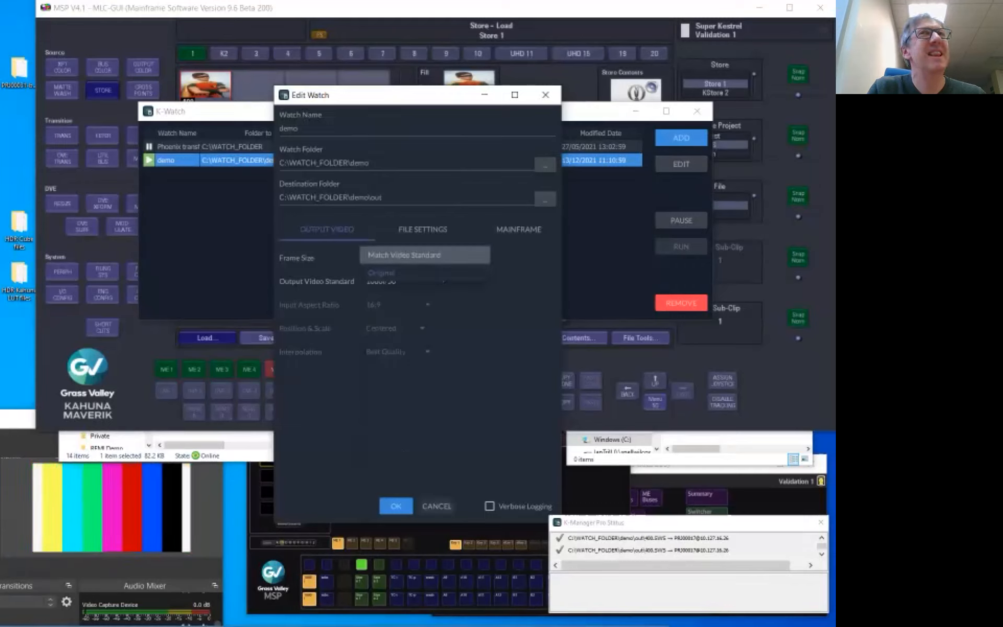
pyautogui.click(424, 255)
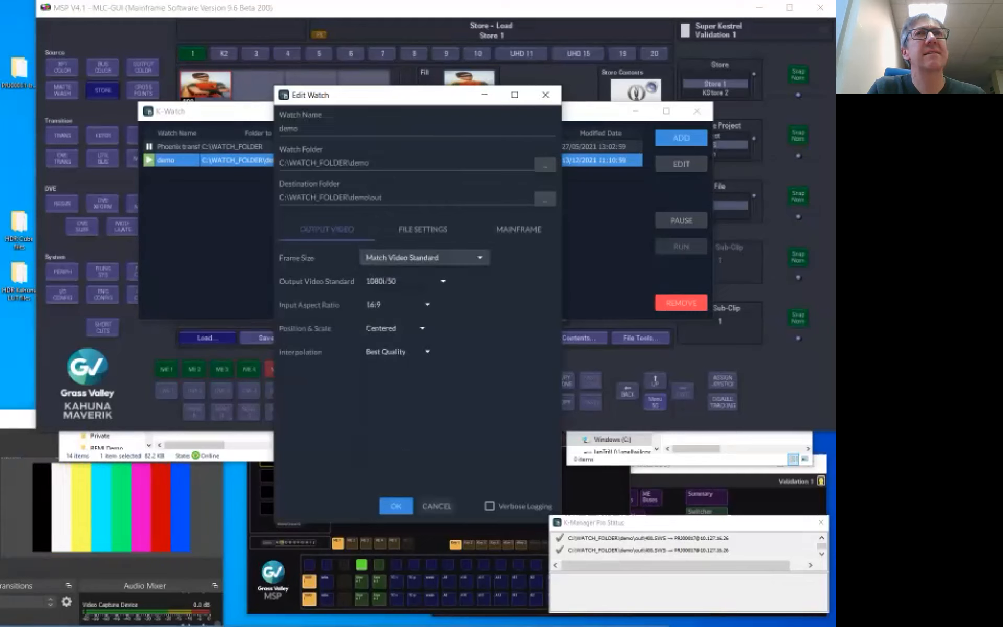
pyautogui.click(424, 257)
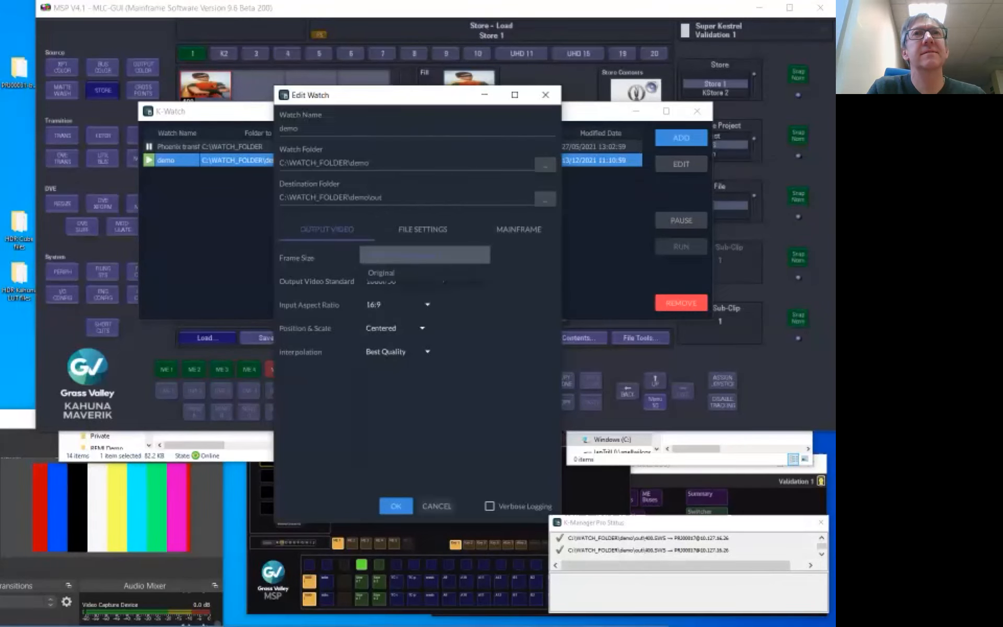
pyautogui.click(424, 272)
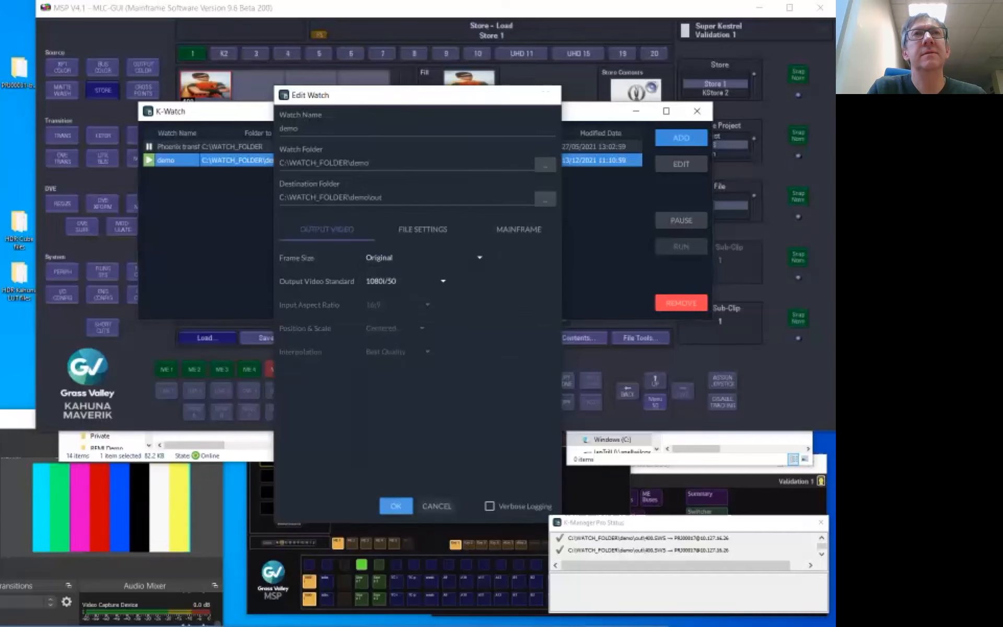
pyautogui.click(396, 505)
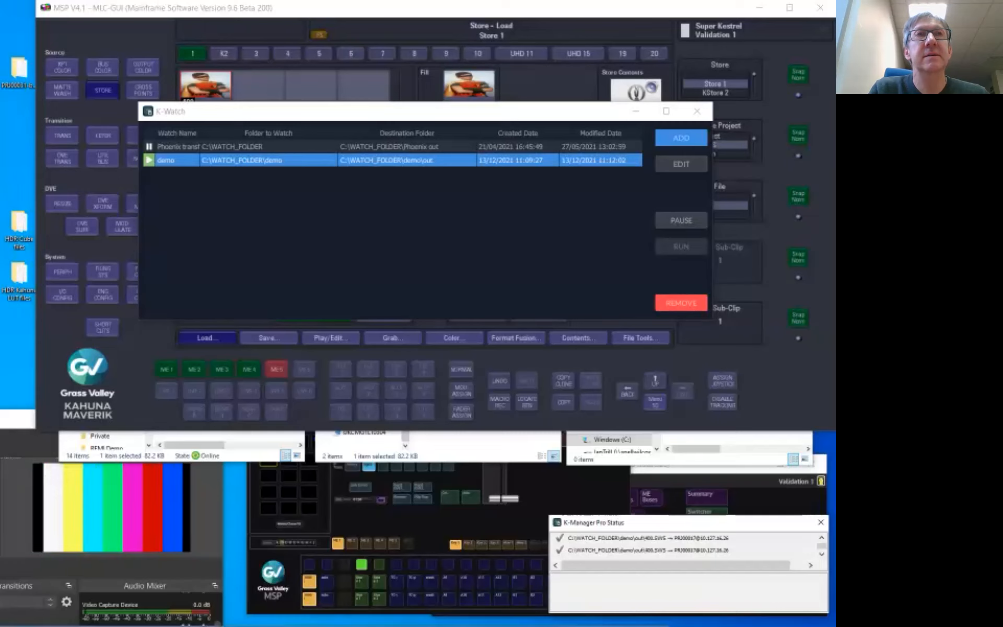
# Reopen the demo watch's settings and set them aside, and delete still 400 from project NEWS in the mainframe's filing system.
pyautogui.click(682, 164)
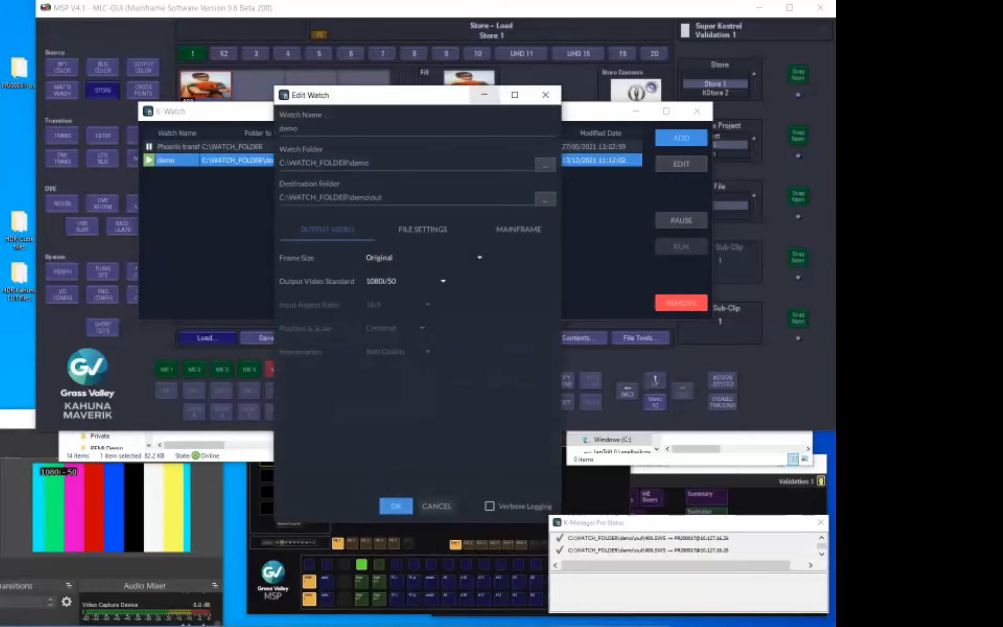
pyautogui.click(484, 95)
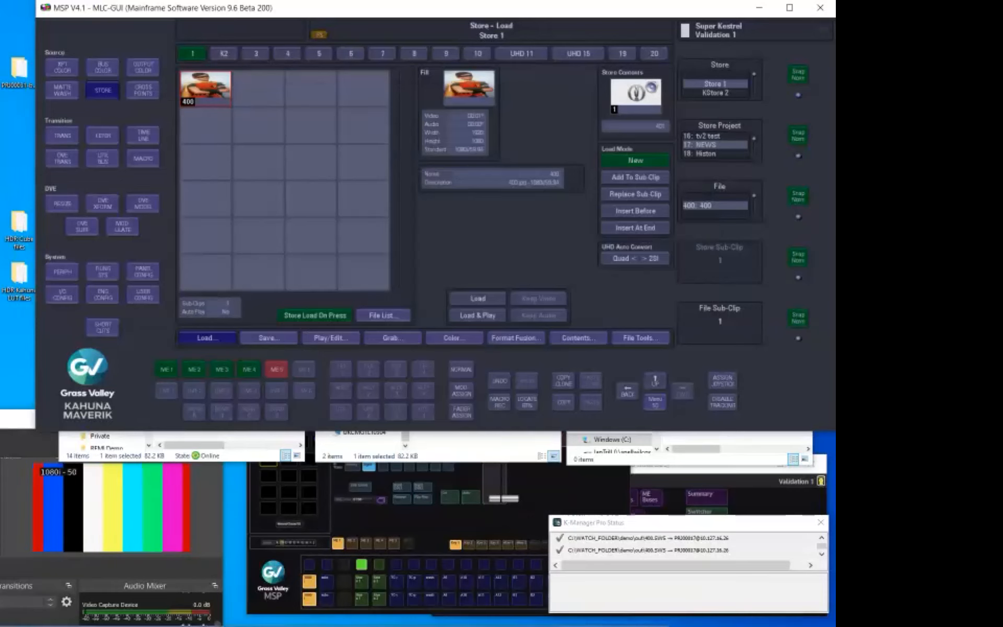
pyautogui.click(102, 272)
pyautogui.click(571, 321)
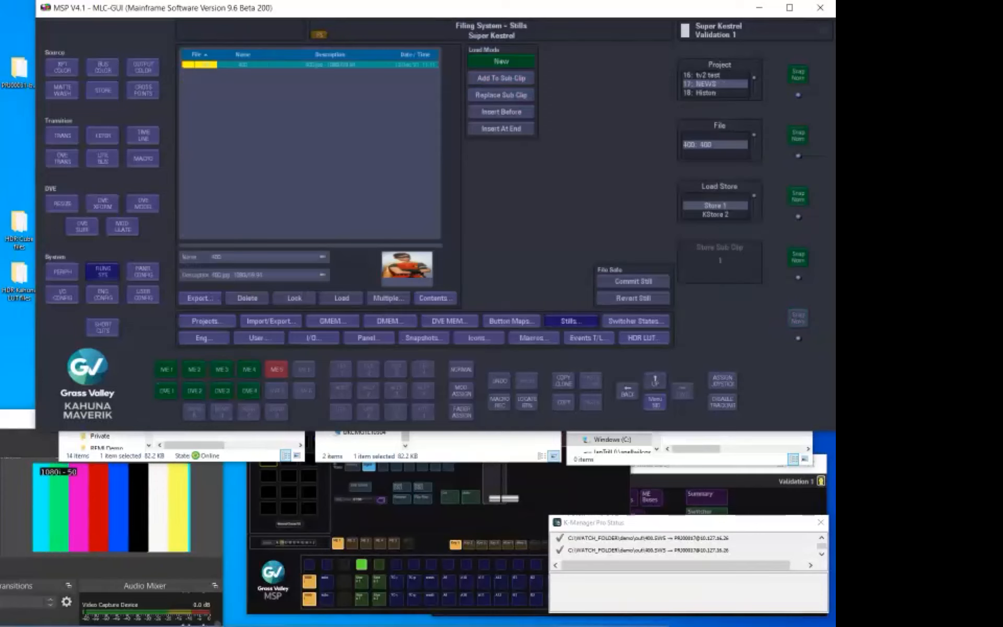
pyautogui.click(247, 298)
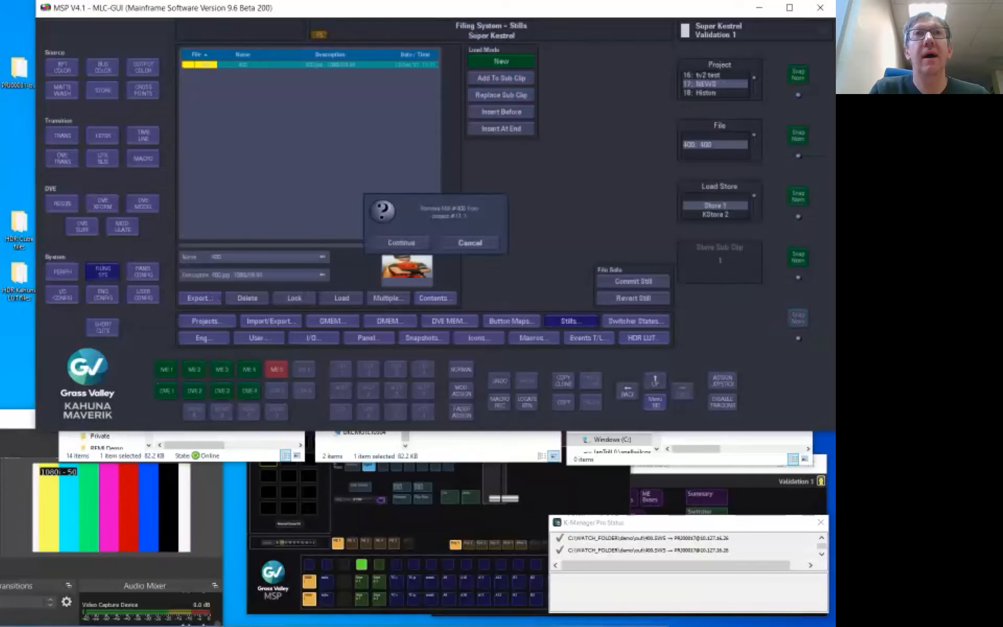
pyautogui.click(402, 241)
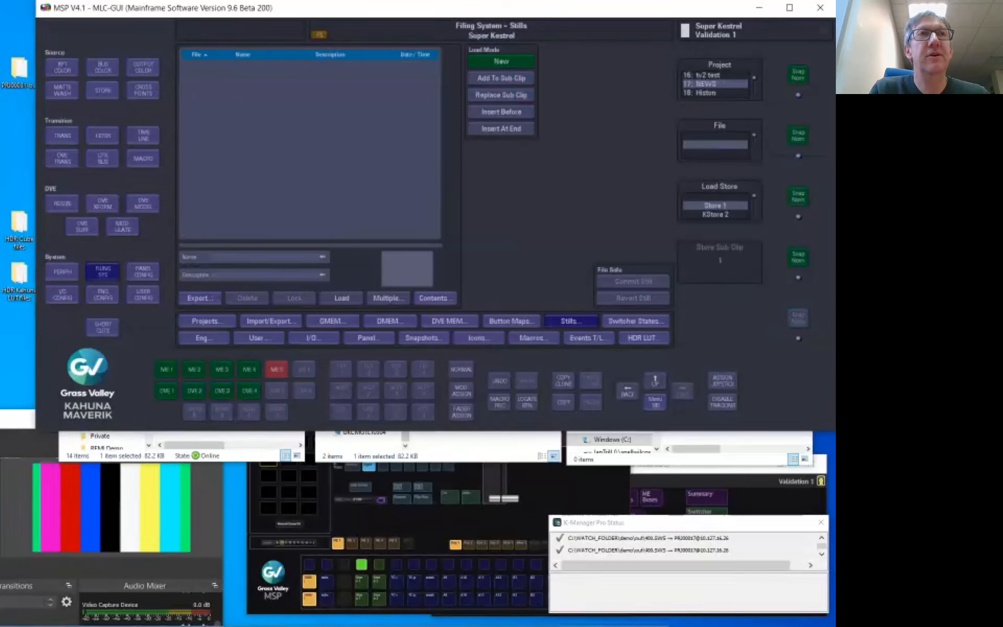
# View the mainframe's Engineering Config and close the demo watch's settings, keeping Frame Size Original and Output Video Standard 1080i/50.
pyautogui.click(103, 294)
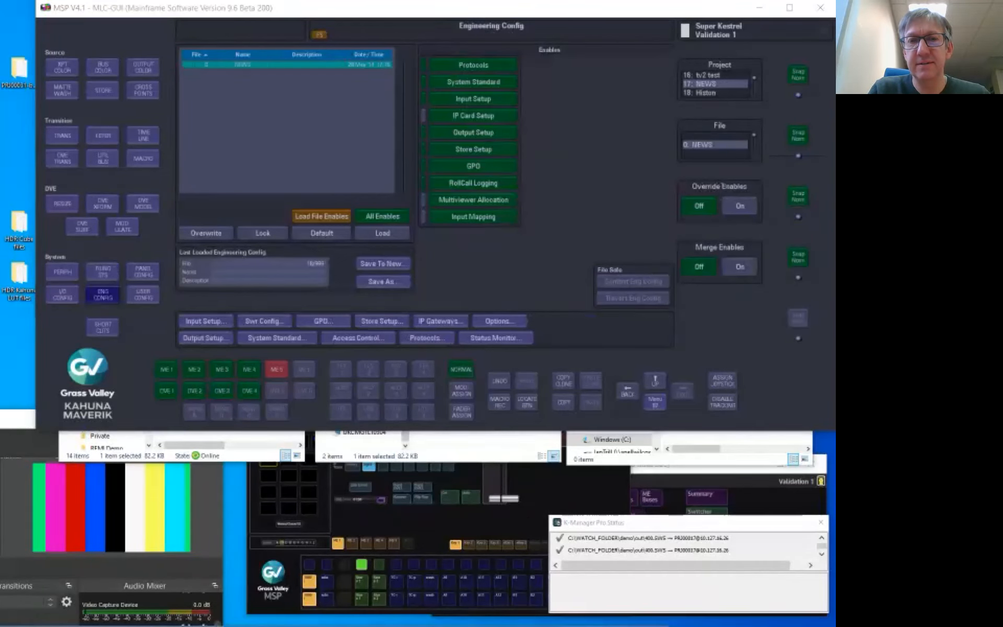
pyautogui.hotkey('alt', 'Tab')
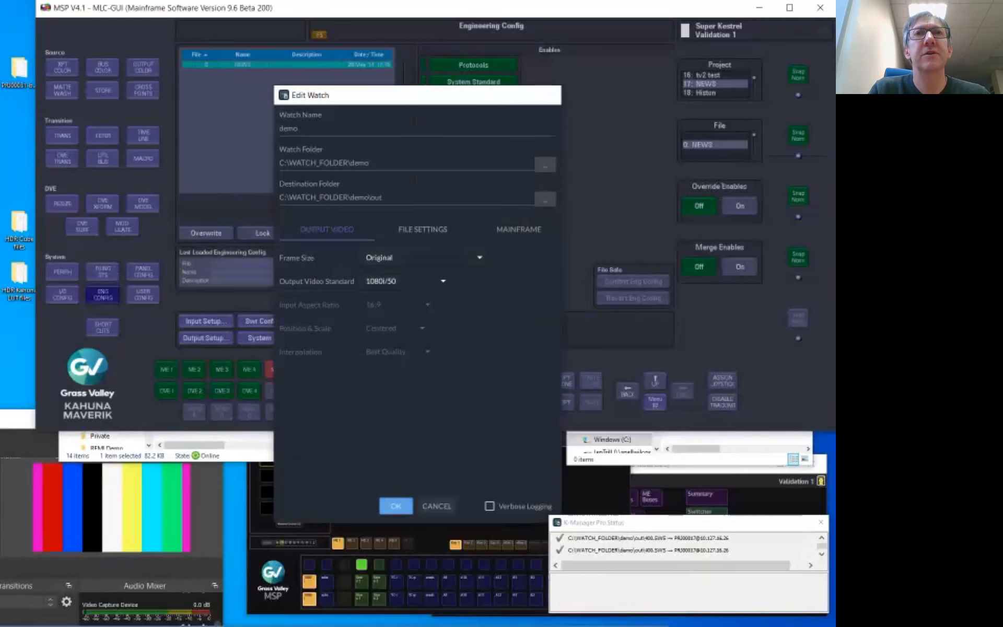
pyautogui.click(436, 506)
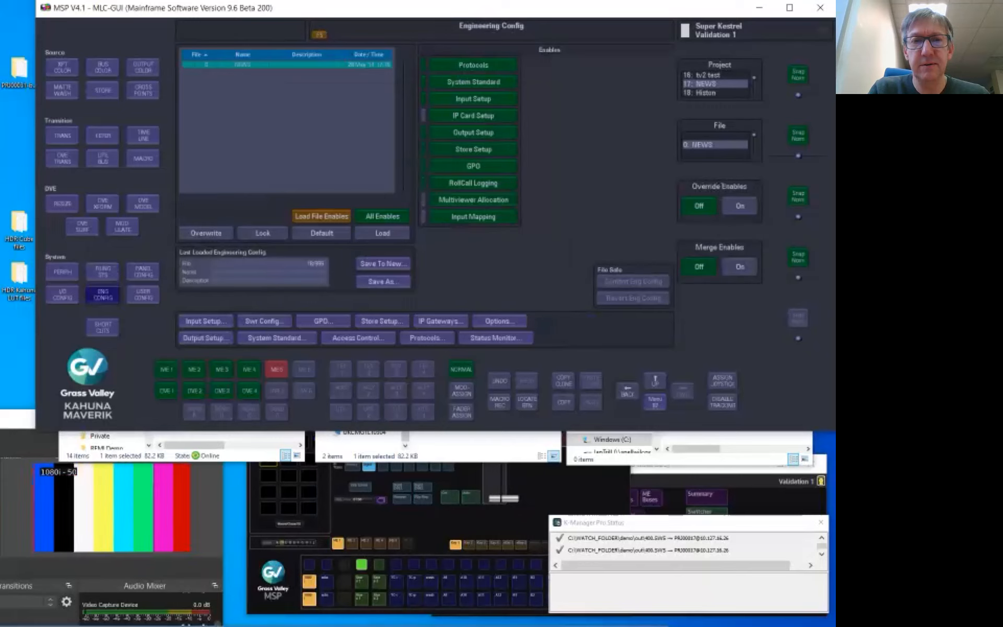
# Check the demo and out folders for 400.SWS and the mainframe's Store load page for still 400.
pyautogui.hotkey('alt', 'Tab')
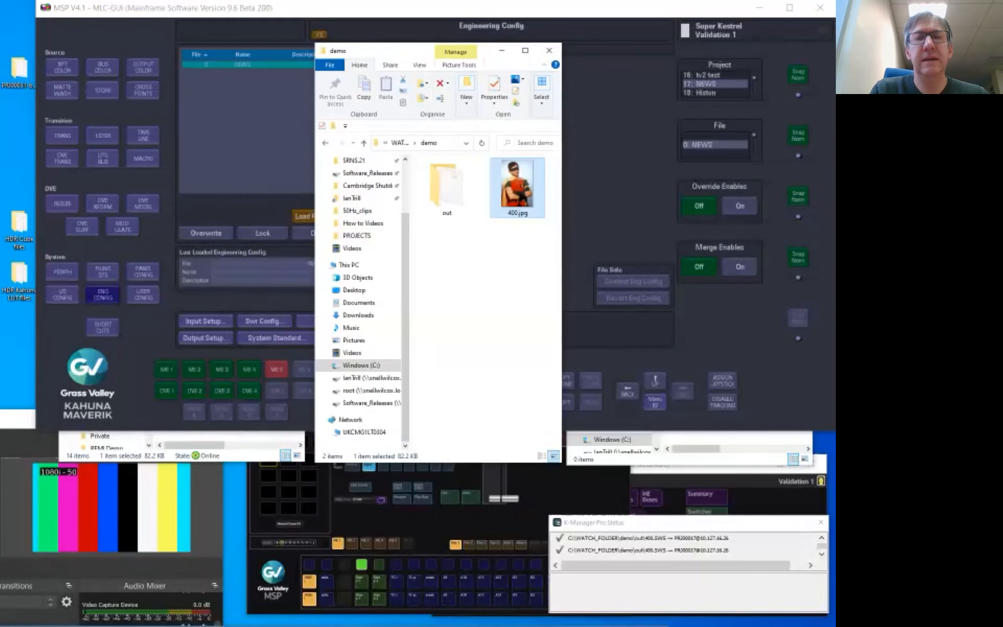
pyautogui.hotkey('alt', 'Tab')
pyautogui.hotkey('alt', 'Tab')
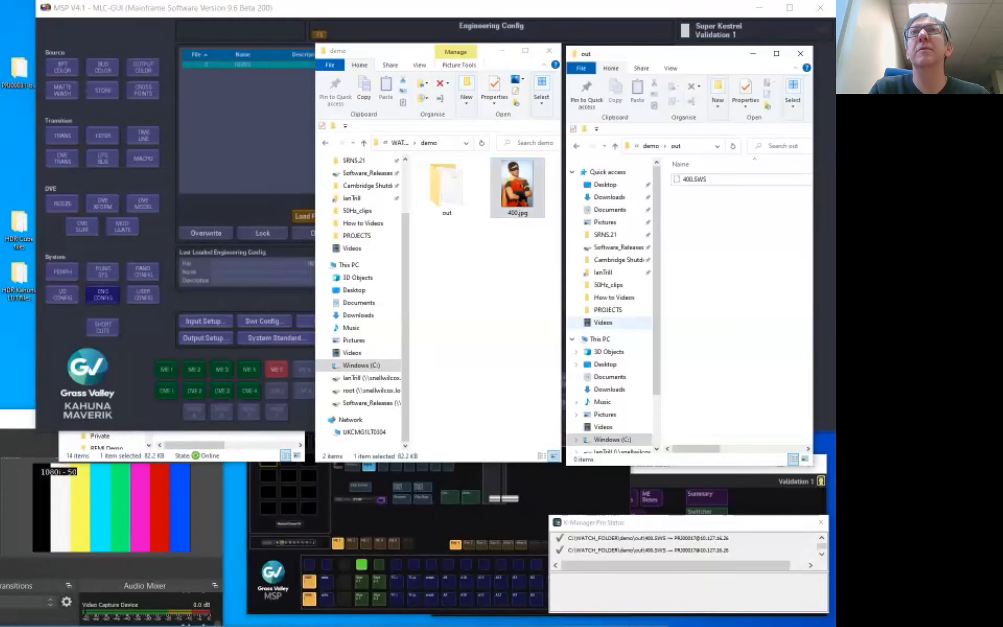
pyautogui.click(695, 180)
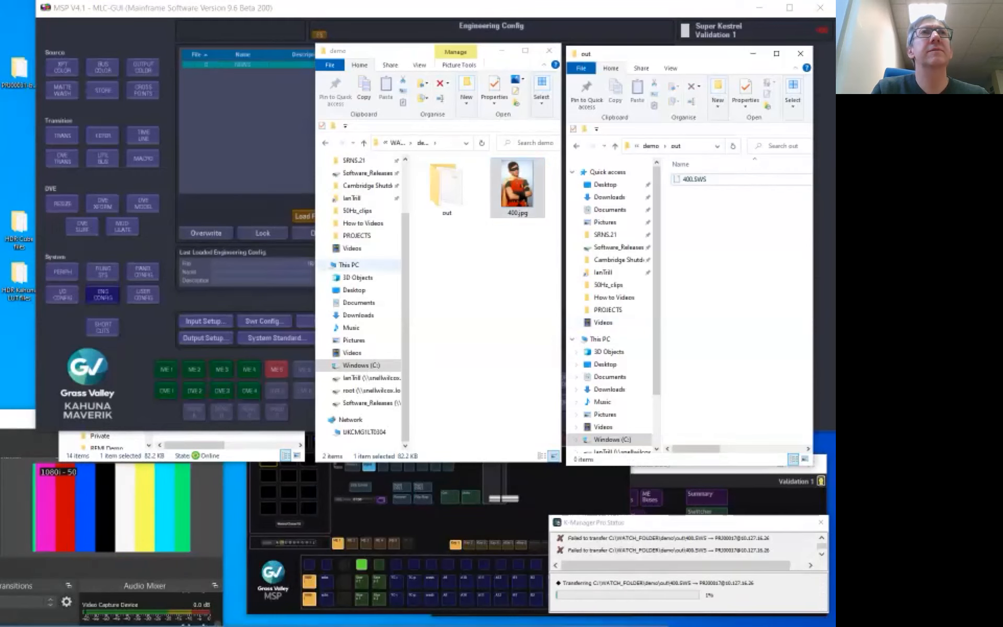
pyautogui.click(103, 91)
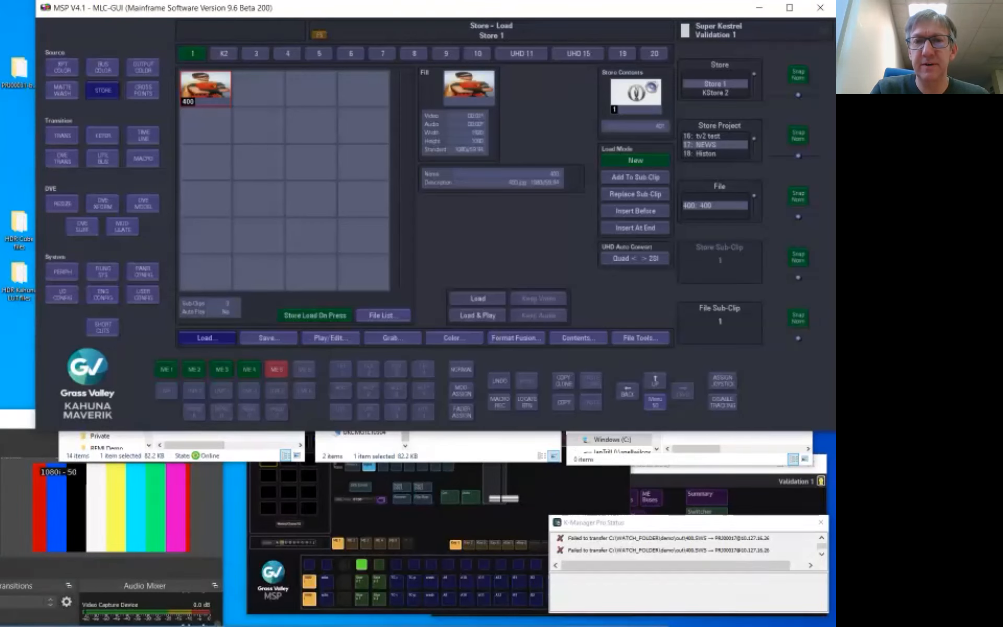
# Try Match Video Standard as the Frame Size in the demo watch's settings and discard the edit.
pyautogui.hotkey('alt', 'Tab')
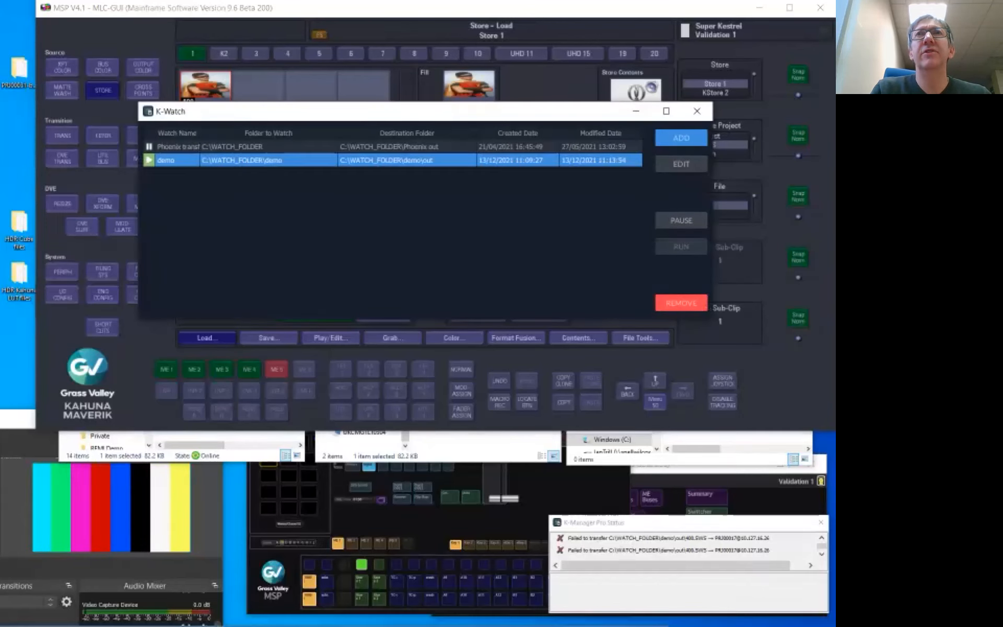
pyautogui.click(681, 164)
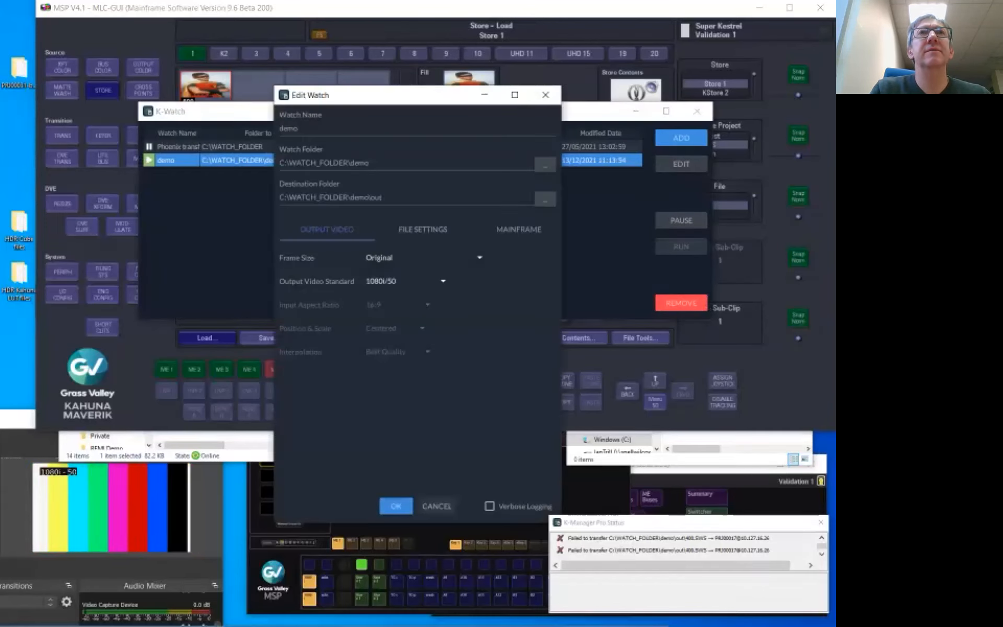
pyautogui.click(408, 257)
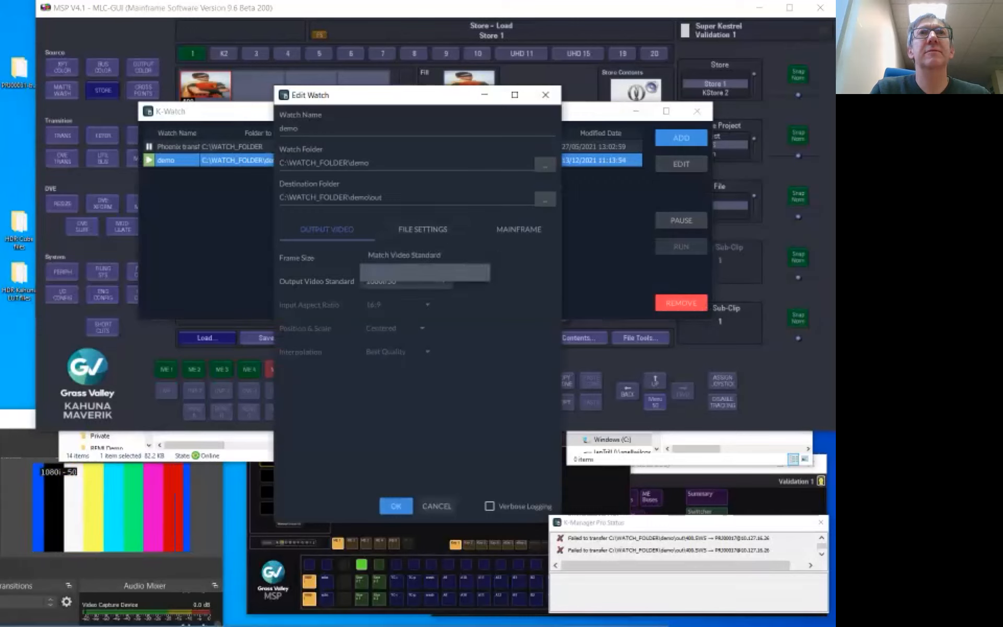
pyautogui.click(408, 255)
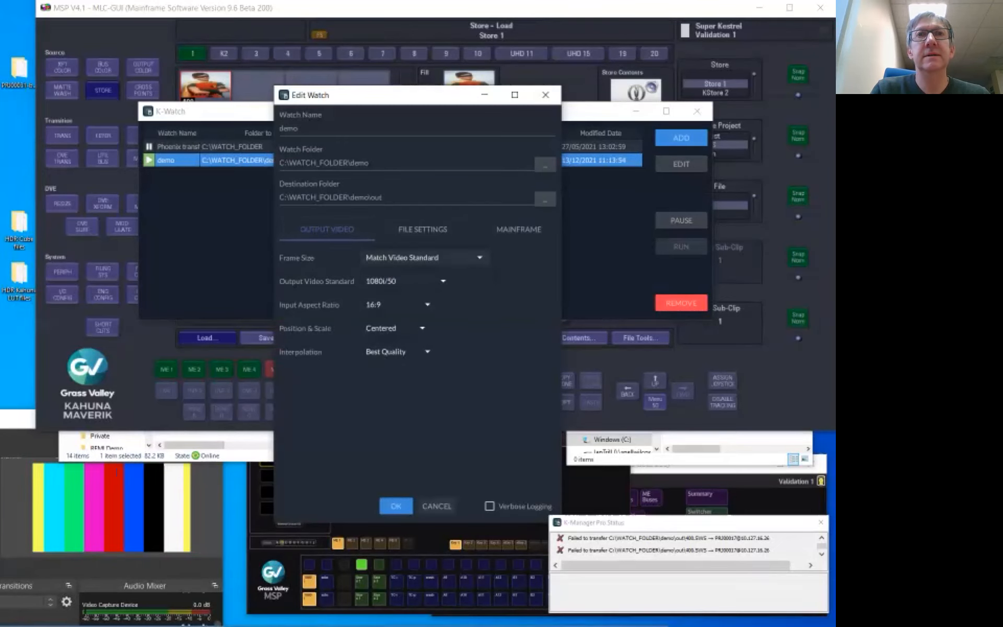
pyautogui.click(437, 505)
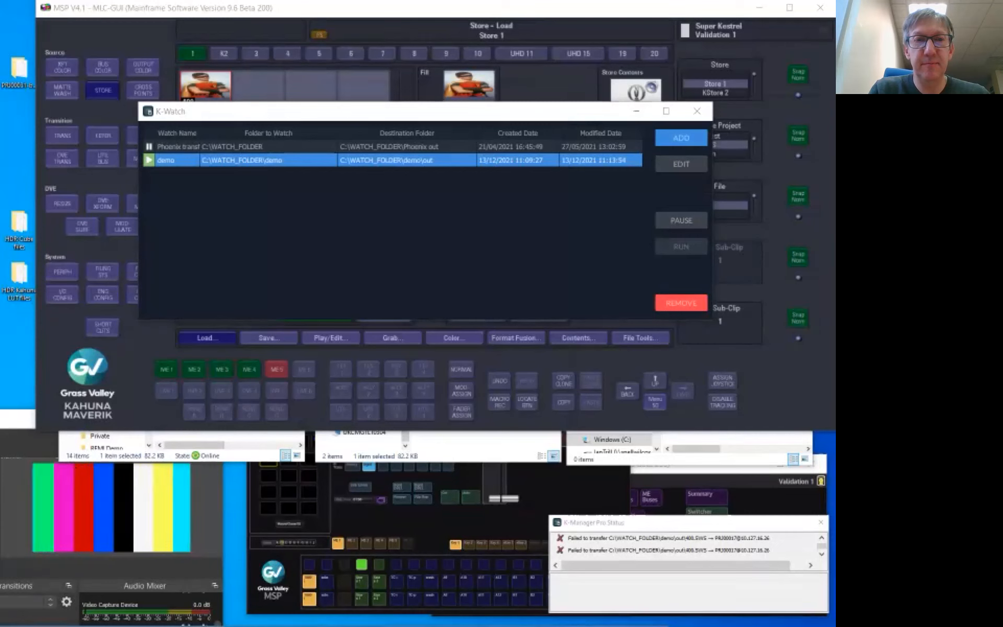
# Copy 401.mov from the 50Hz_clips folder into the demo watch folder and bring up the K-Manager Pro Status window.
pyautogui.click(695, 459)
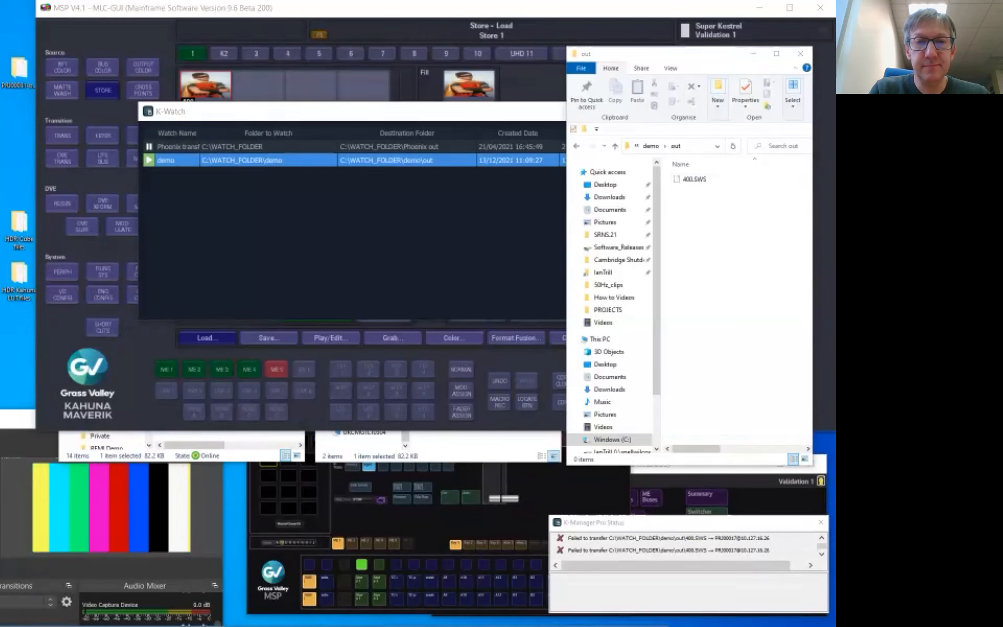
pyautogui.click(470, 456)
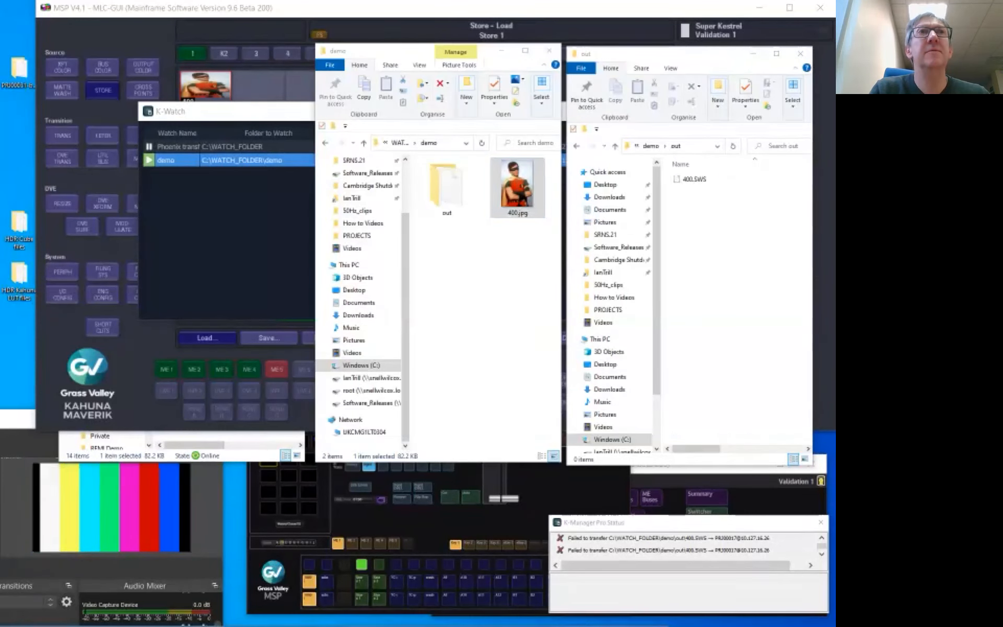
pyautogui.click(131, 456)
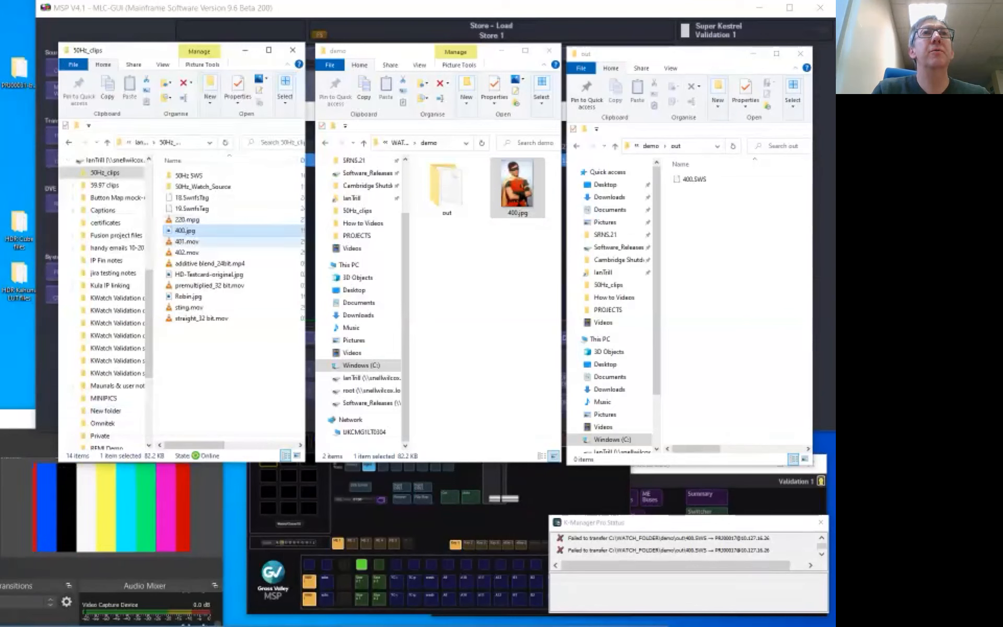
pyautogui.moveTo(188, 241); pyautogui.dragTo(476, 306)
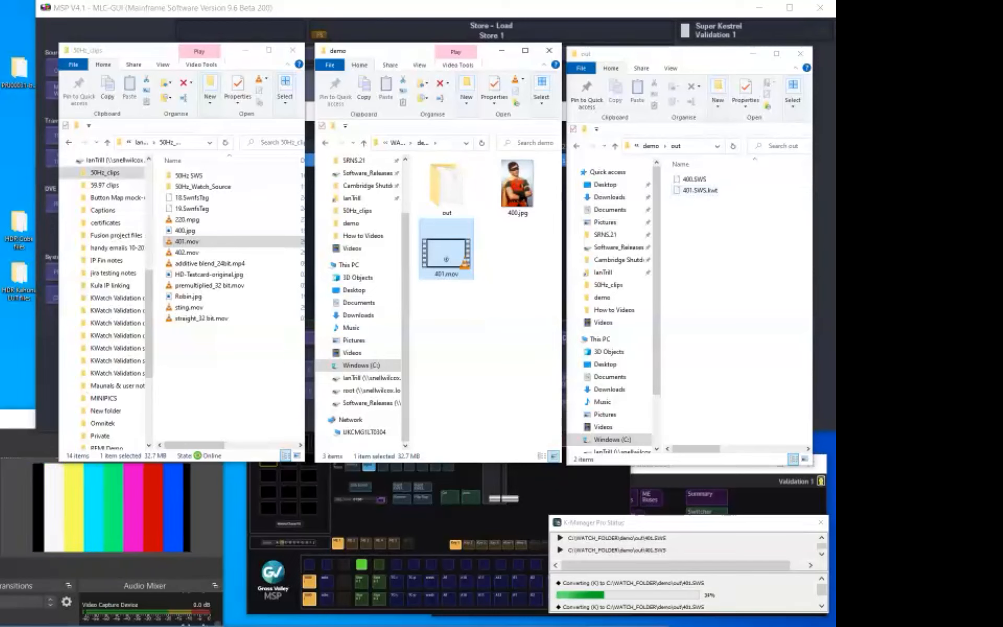
pyautogui.click(684, 523)
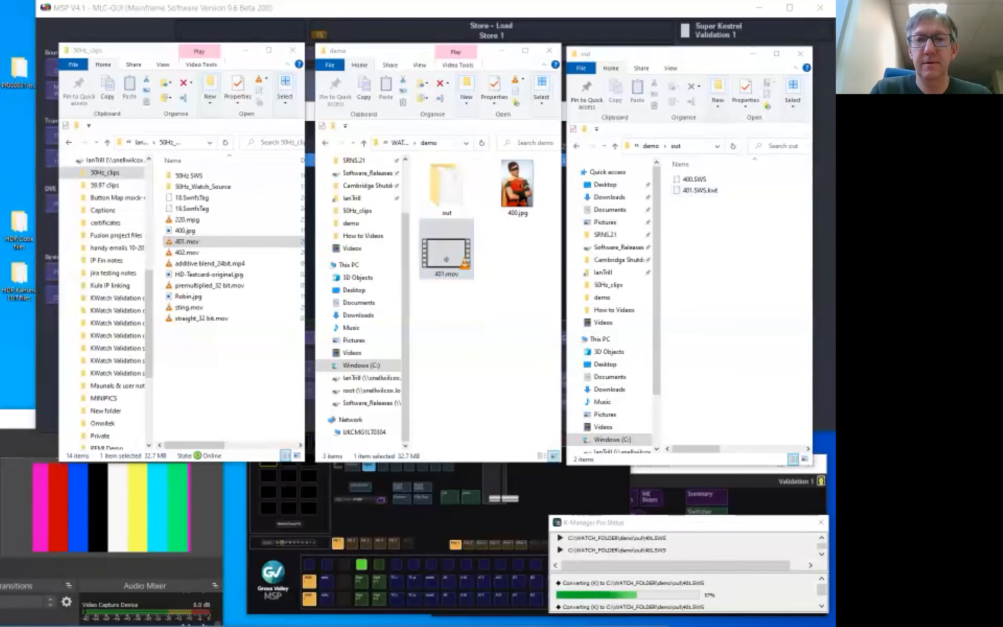
# Review the demo watch's output video settings in K-Watch and close them without changes.
pyautogui.hotkey('alt', 'Tab')
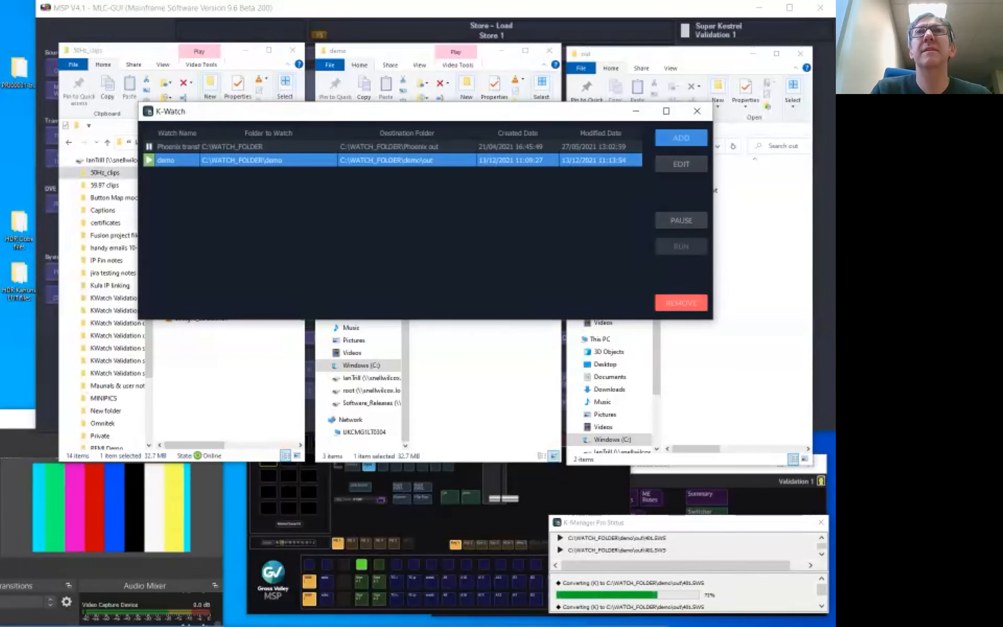
pyautogui.click(682, 165)
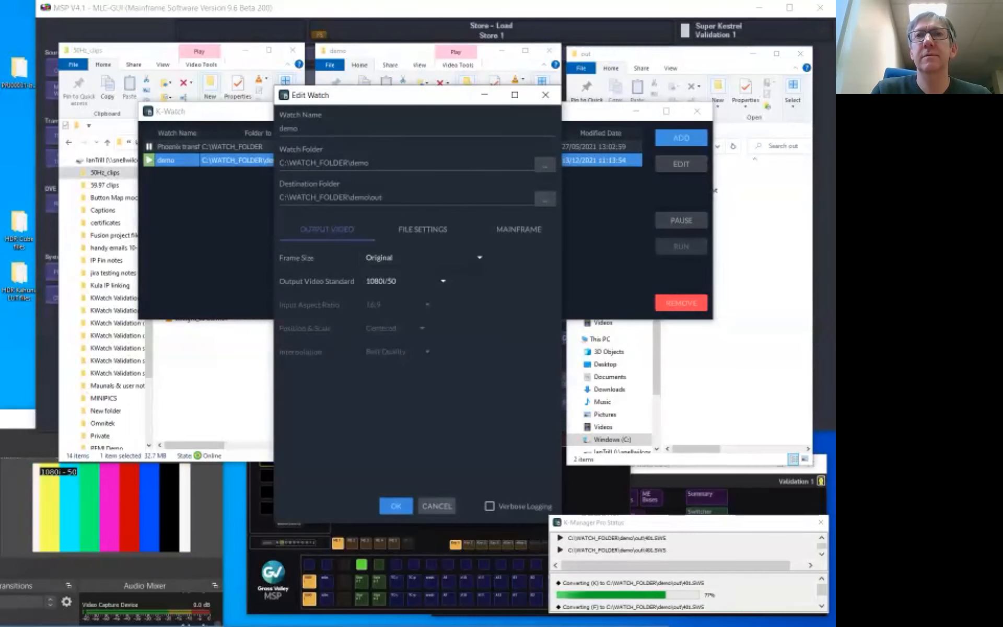
pyautogui.click(436, 506)
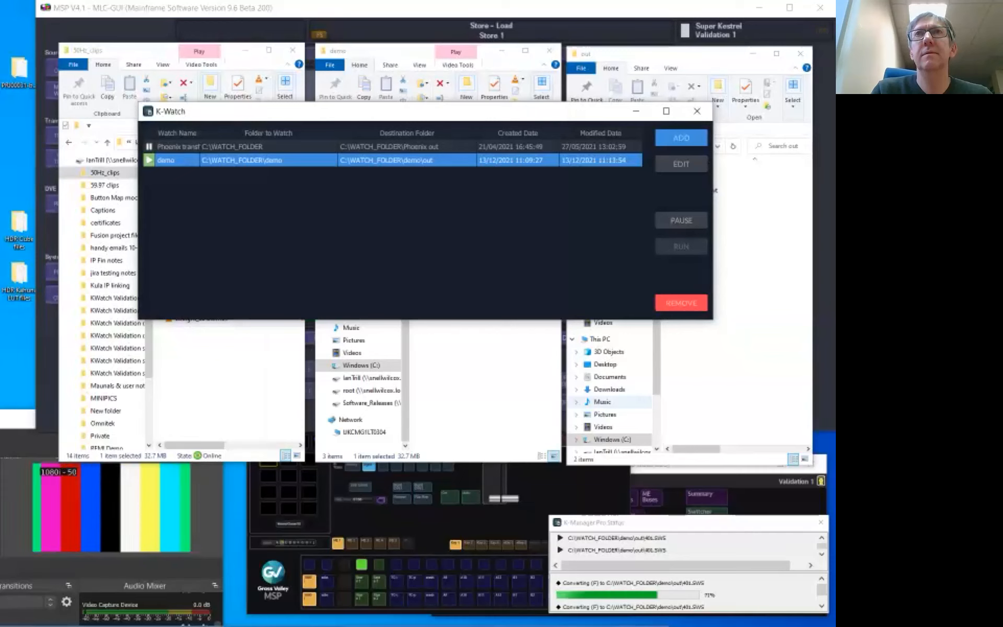
# Try to delete 401.SWS.kwt from the out folder, retry once, and cancel the deletion.
pyautogui.click(731, 366)
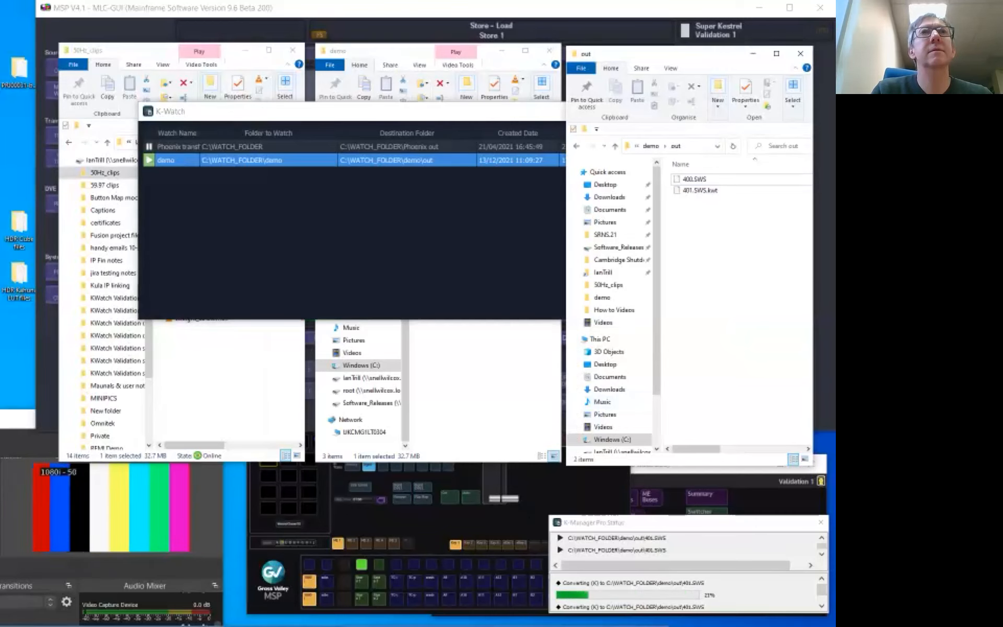
pyautogui.click(483, 375)
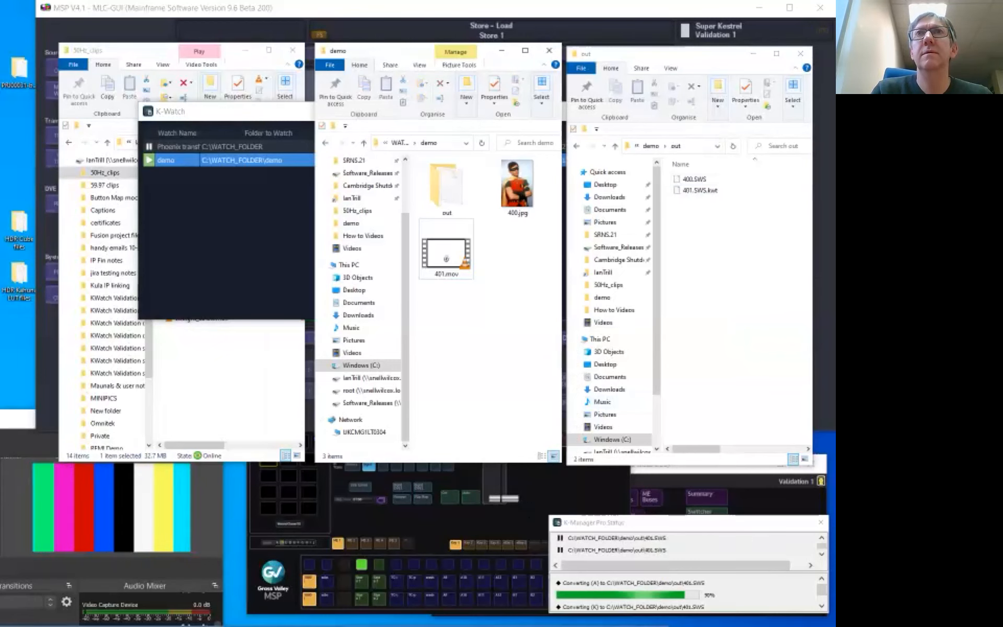
pyautogui.click(701, 190)
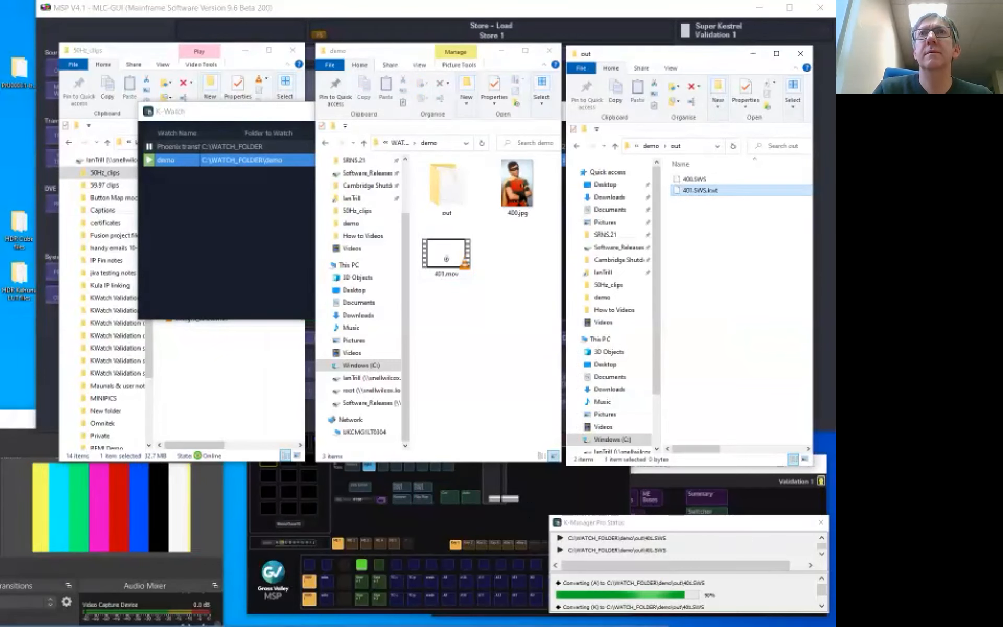
pyautogui.press('Delete')
pyautogui.click(442, 272)
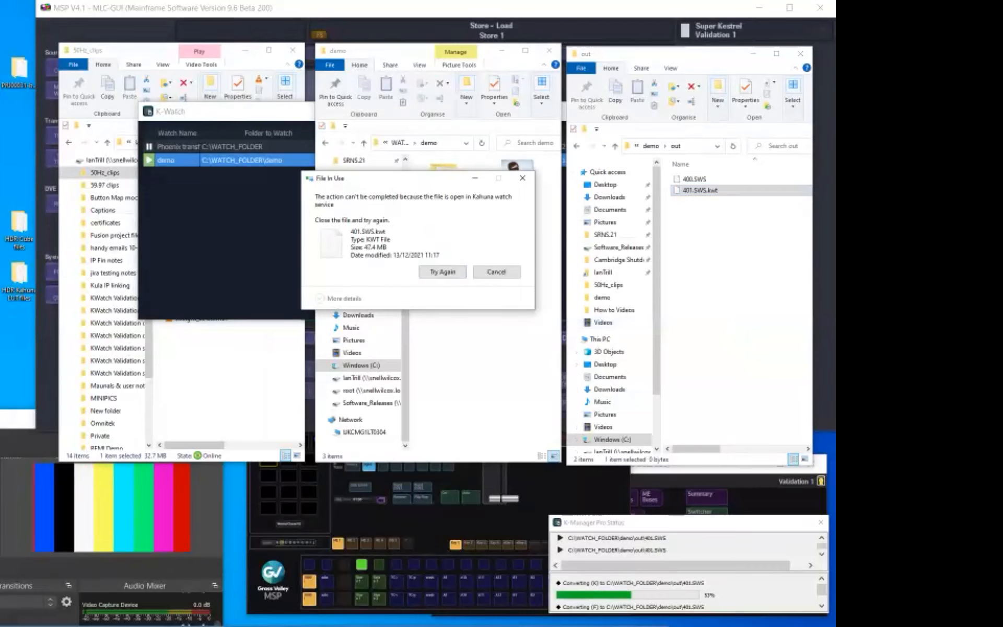
pyautogui.click(496, 272)
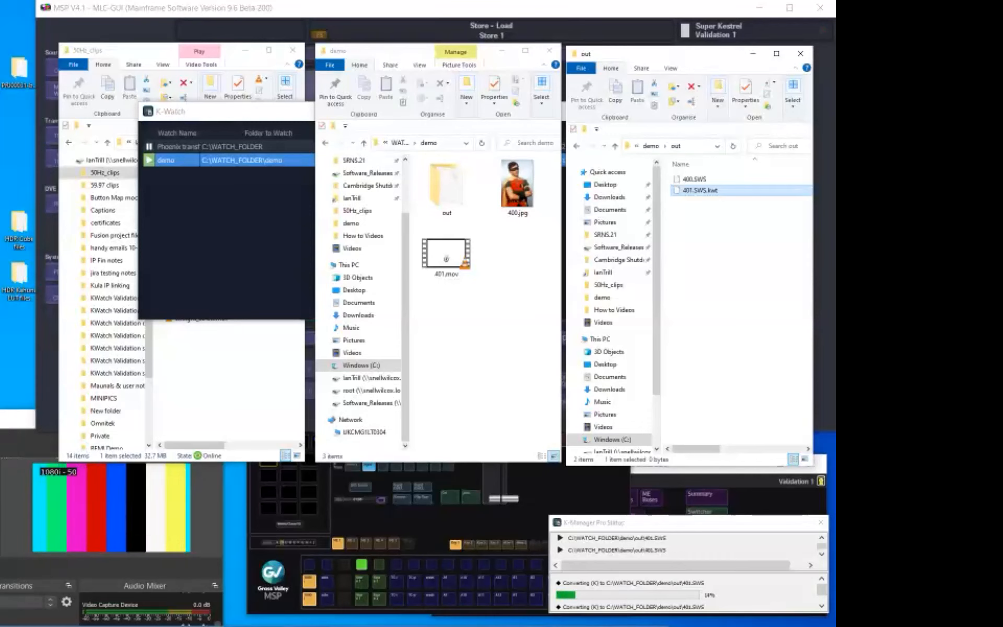
# Pause the demo watch in K-Watch and minimise the K-Watch window.
pyautogui.click(235, 111)
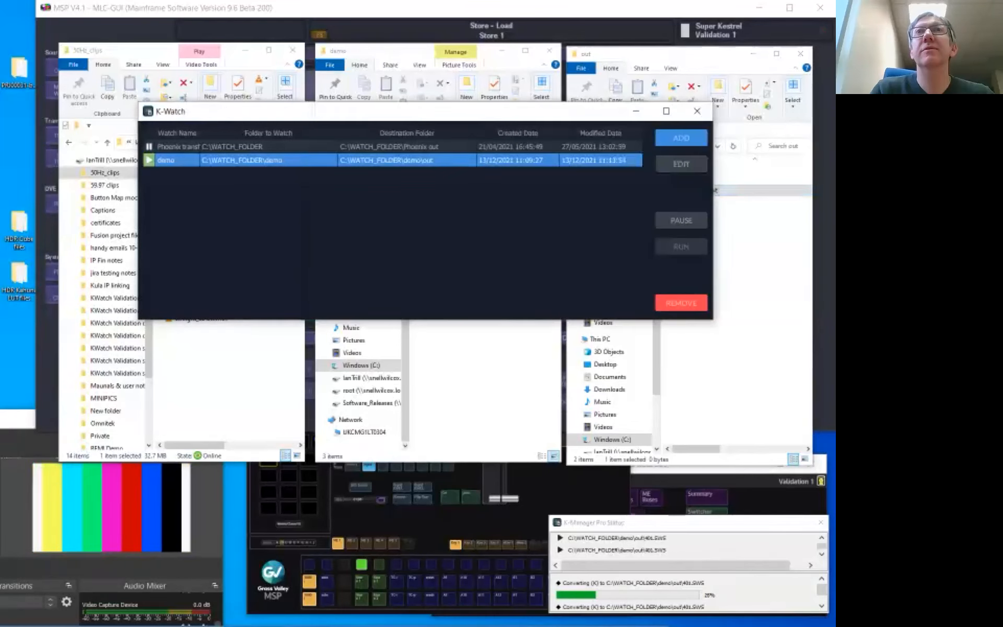
pyautogui.click(682, 220)
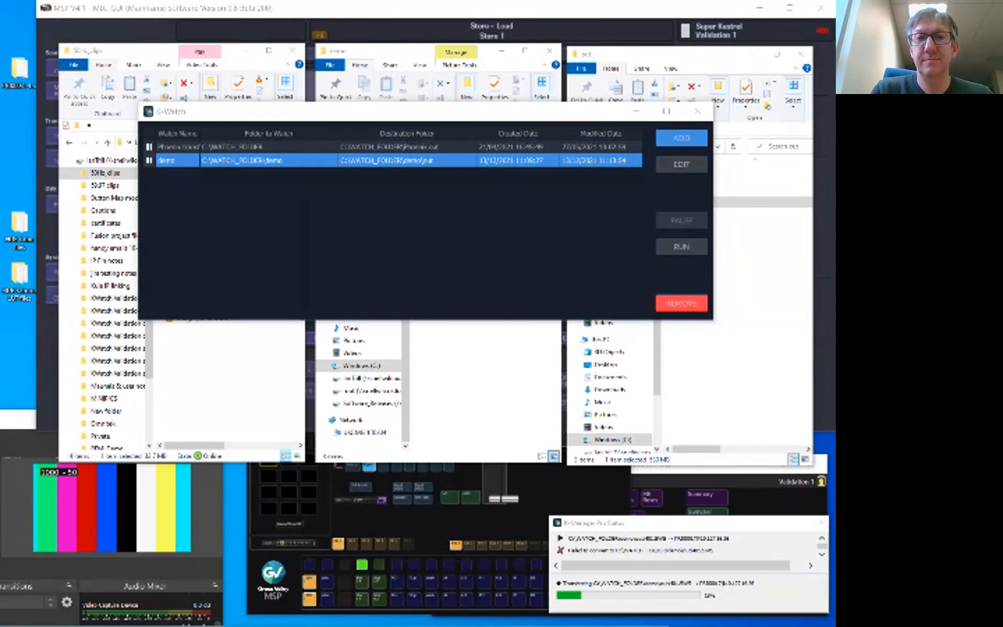
pyautogui.click(636, 111)
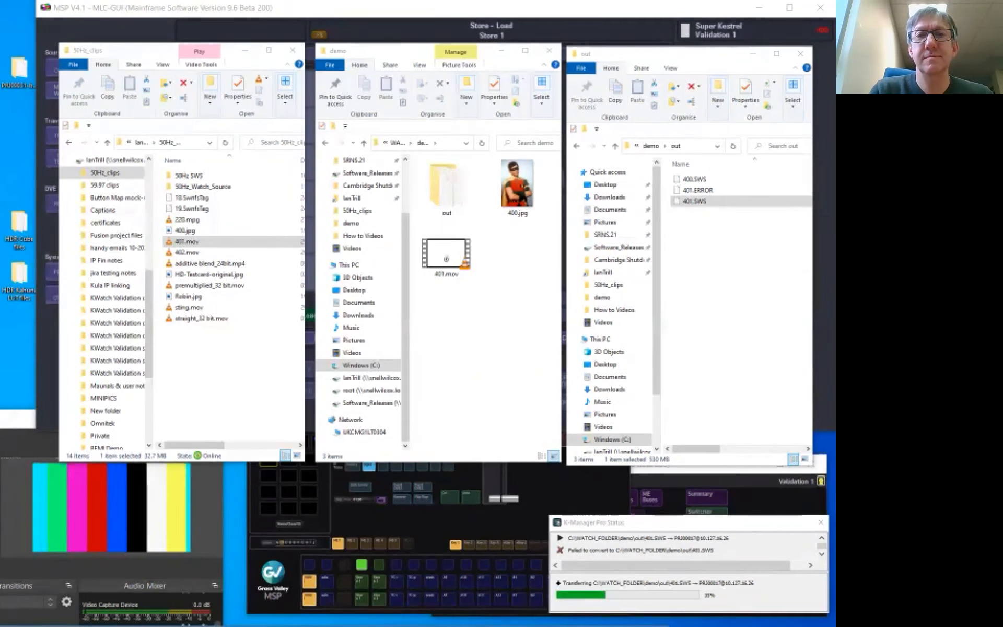
# Close the status window, and delete 401.mov from the demo folder and 401.ERROR and 401.SWS from the out folder.
pyautogui.click(695, 201)
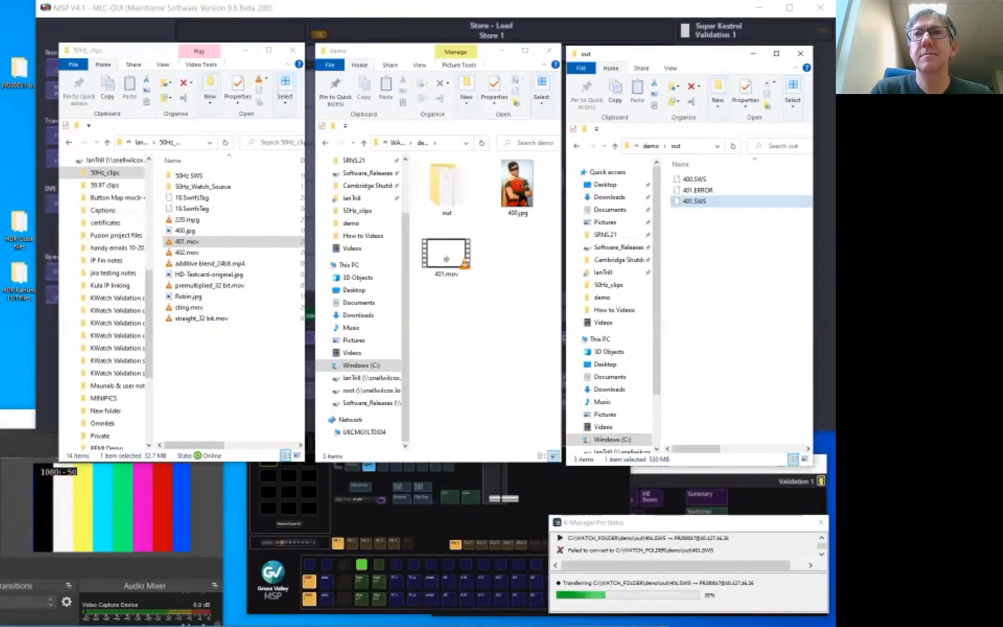
pyautogui.click(821, 522)
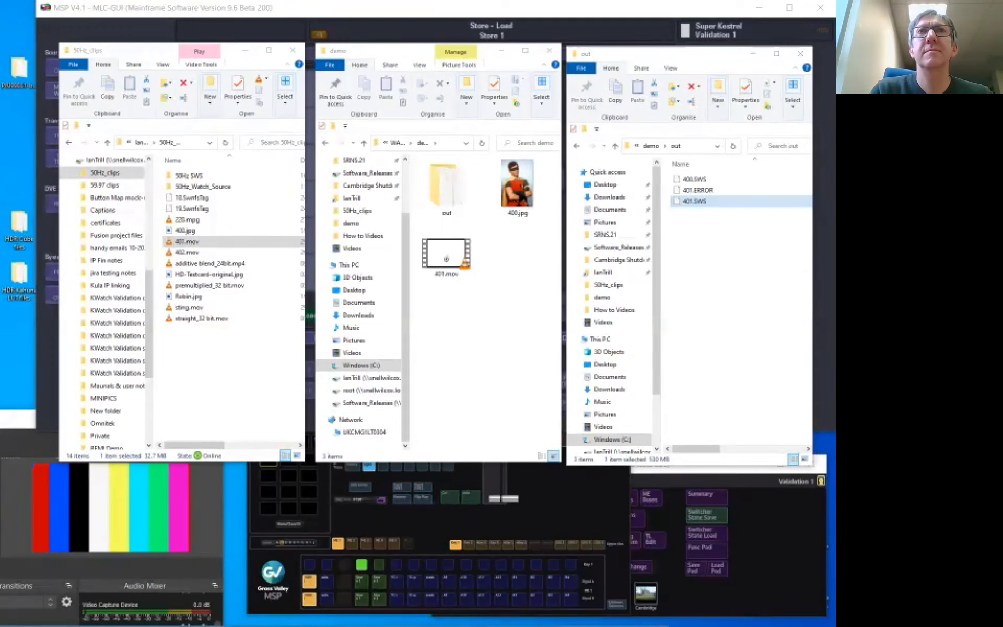
pyautogui.click(446, 255)
pyautogui.press('Delete')
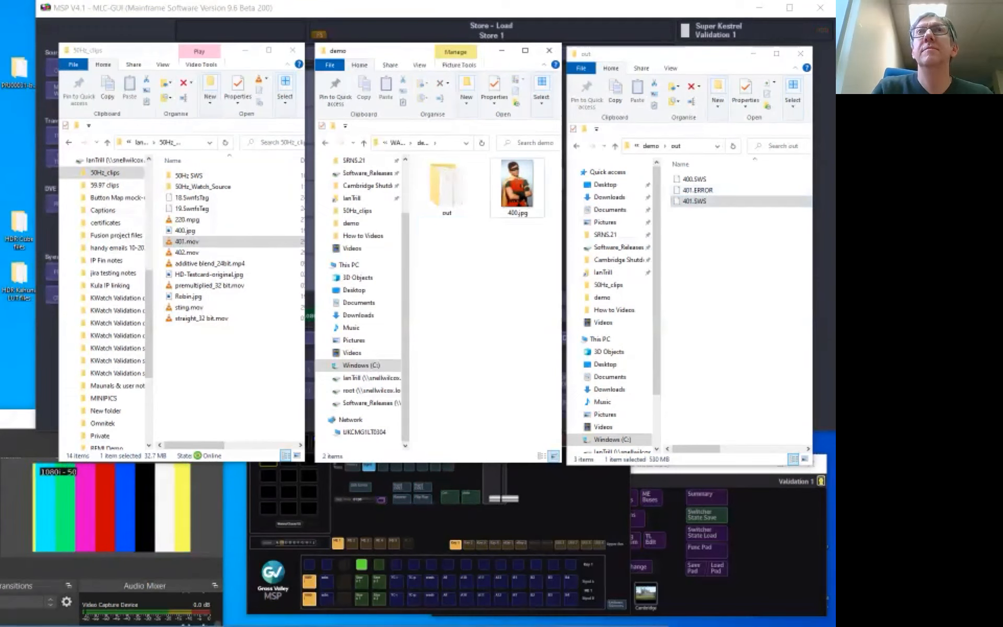
pyautogui.click(697, 190)
pyautogui.press('Delete')
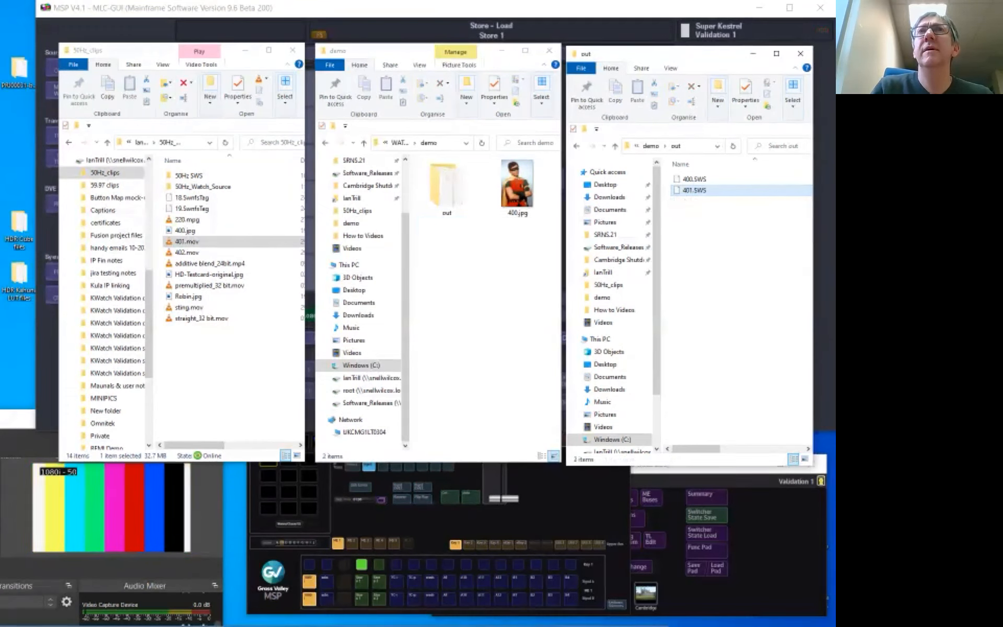
pyautogui.click(692, 190)
pyautogui.press('Delete')
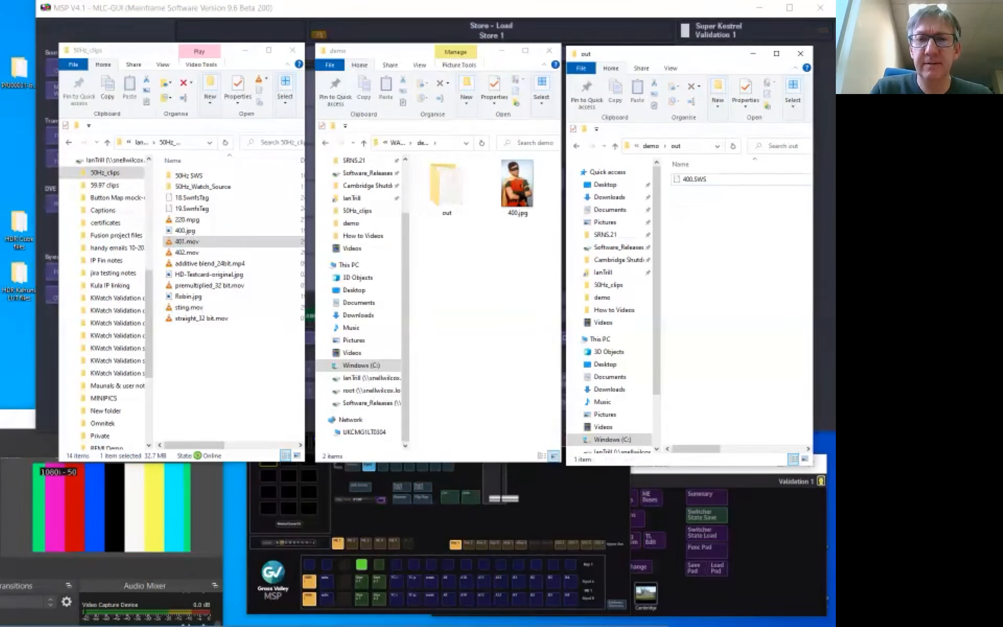
# Reopen K-Watch from Kahuna Manager Pro, set the demo watch running and close the K-Watch window.
pyautogui.hotkey('alt', 'Tab')
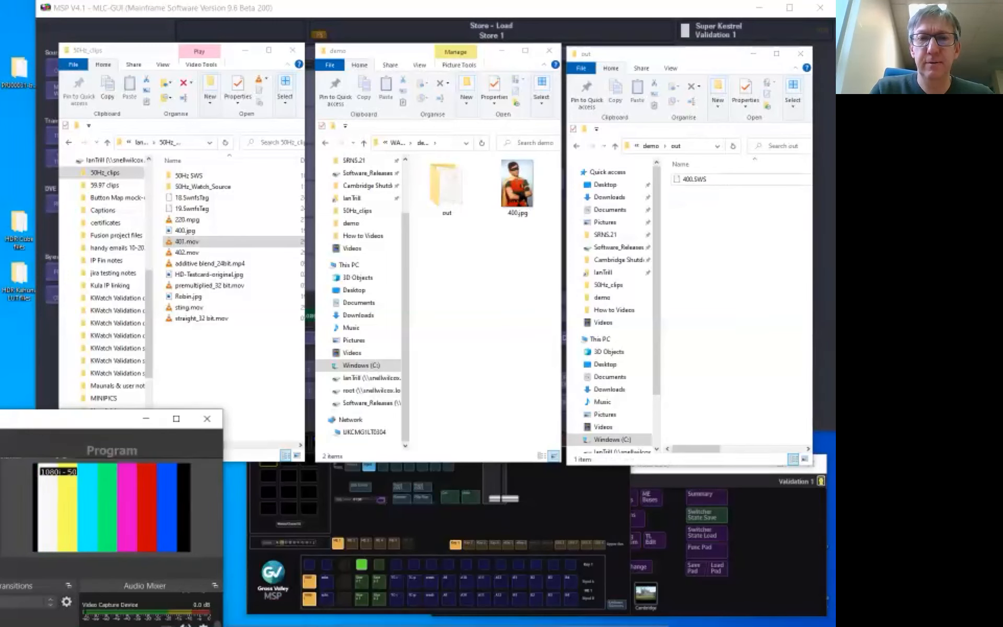
pyautogui.hotkey('alt', 'Tab')
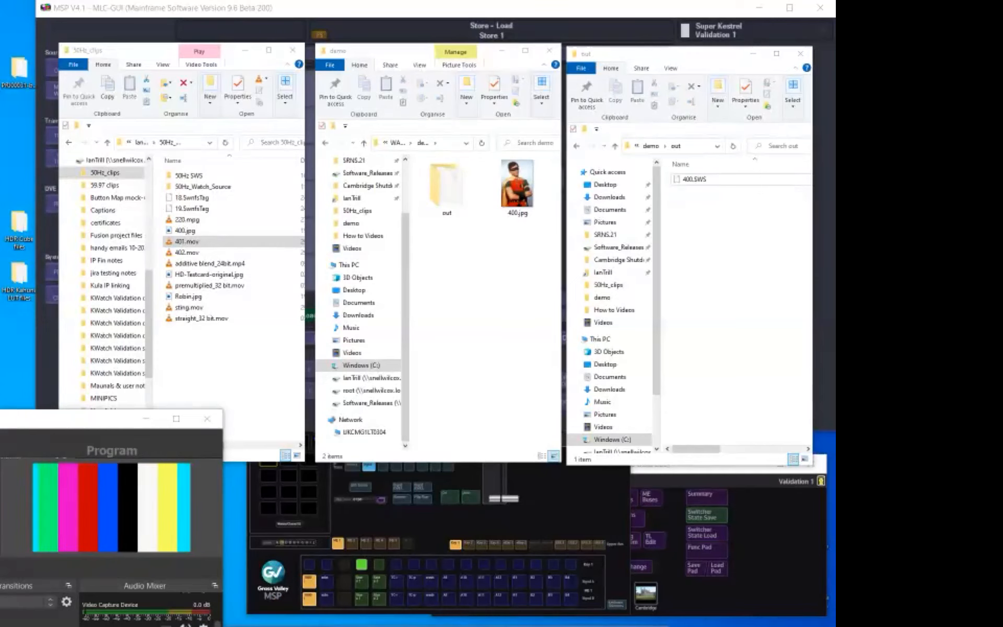
pyautogui.click(298, 624)
pyautogui.click(431, 160)
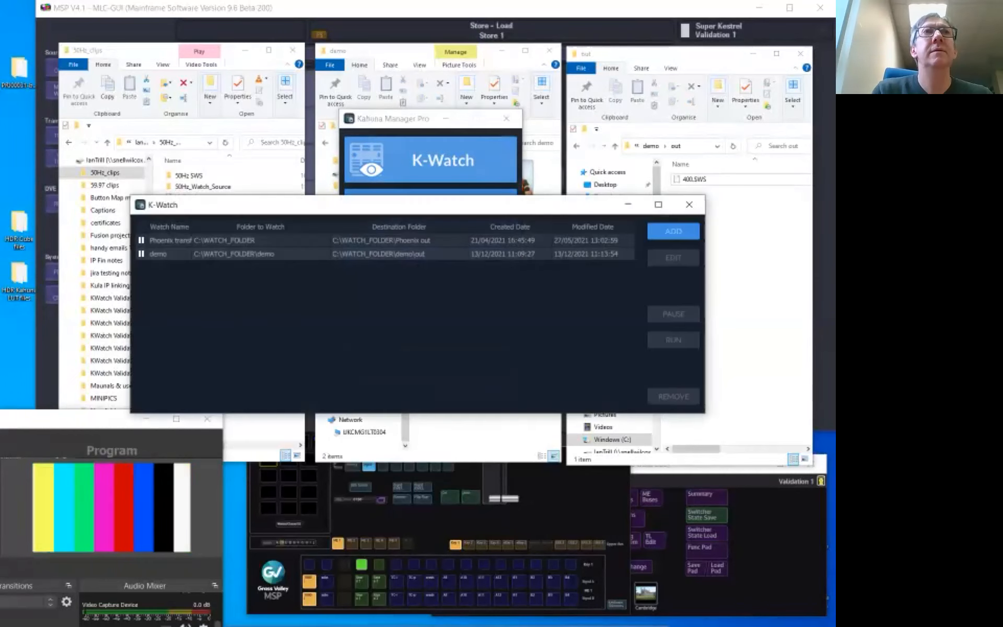
pyautogui.click(365, 254)
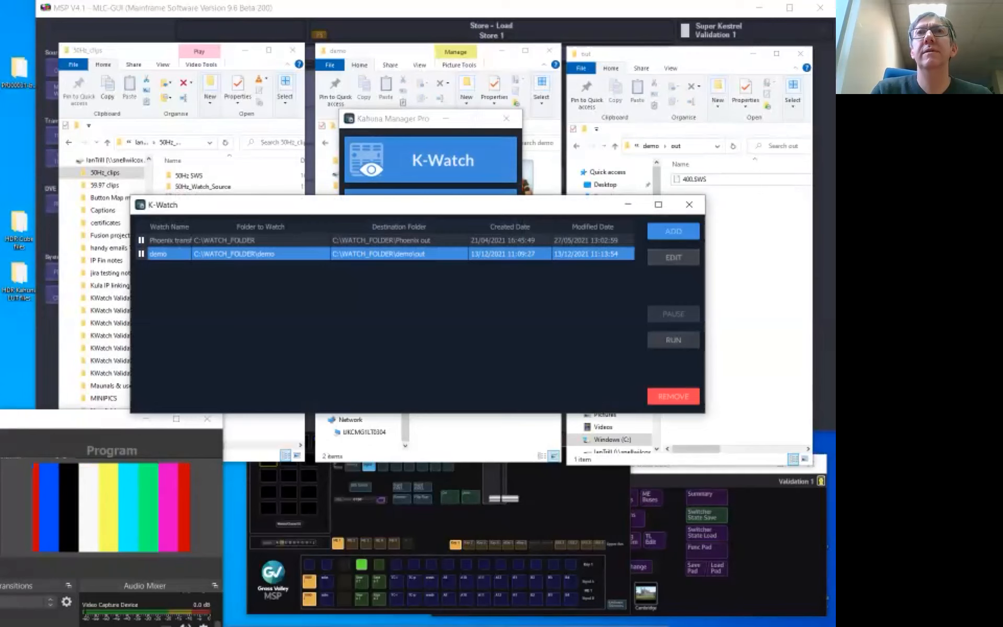
pyautogui.click(673, 339)
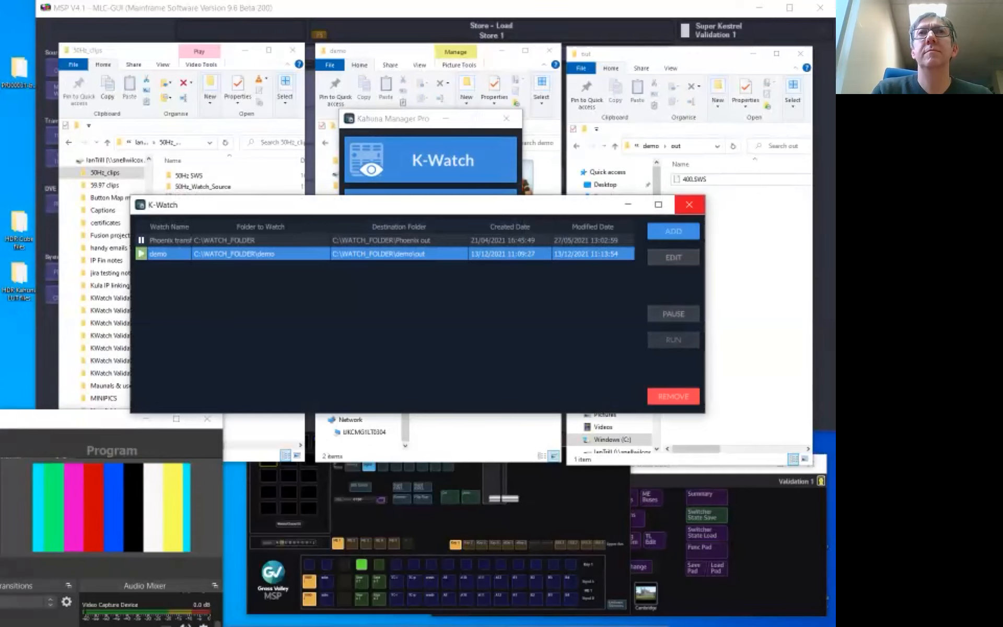
pyautogui.click(689, 204)
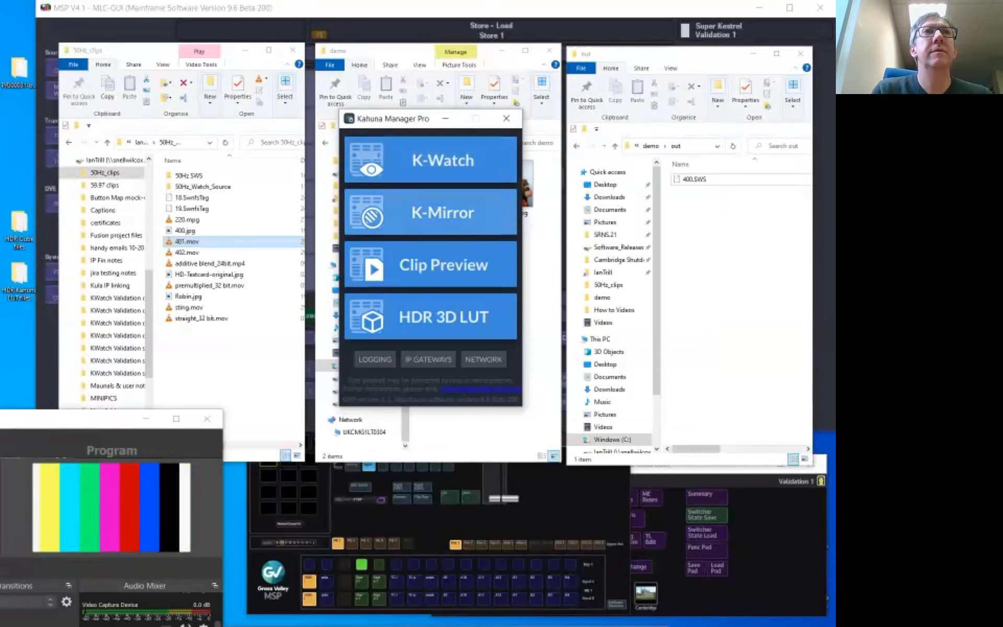
# Move Kahuna Manager Pro clear of the folders and copy 402.mov from 50Hz_clips into the demo watch folder.
pyautogui.moveTo(400, 119); pyautogui.dragTo(408, 462)
pyautogui.moveTo(187, 252); pyautogui.dragTo(465, 277)
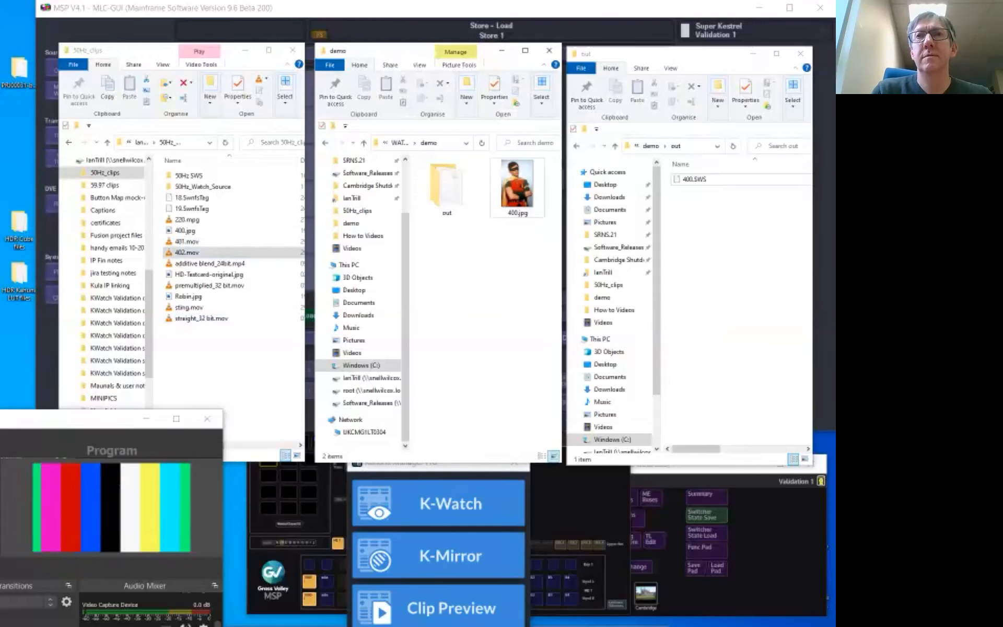
pyautogui.hotkey('ctrl', 'v')
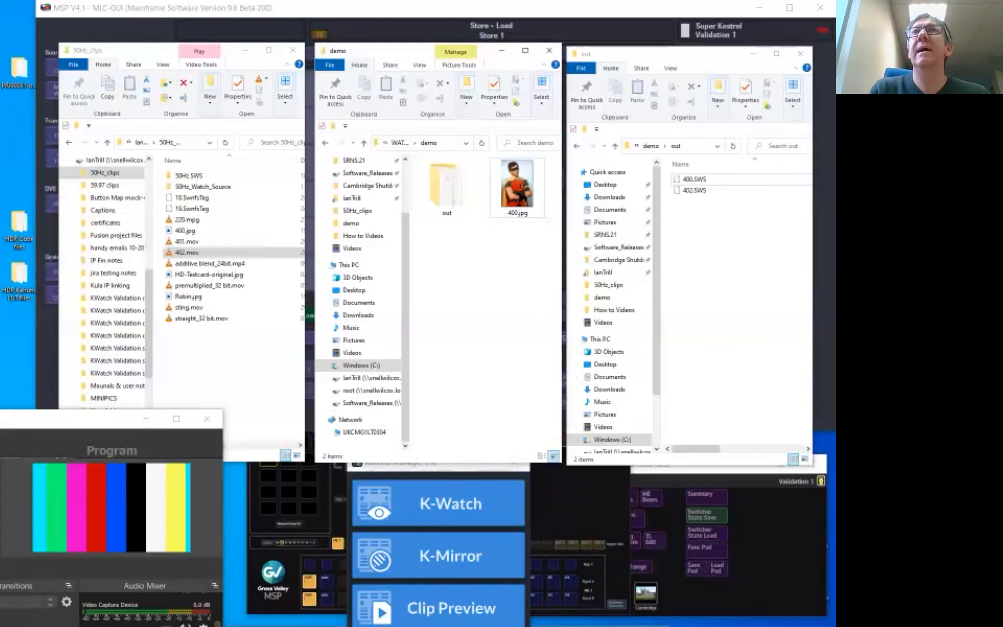
# Switch to the MLC-GUI, minimise Kahuna Manager Pro and load clip 402 from the NEWS project into Store 1.
pyautogui.hotkey('alt', 'Tab')
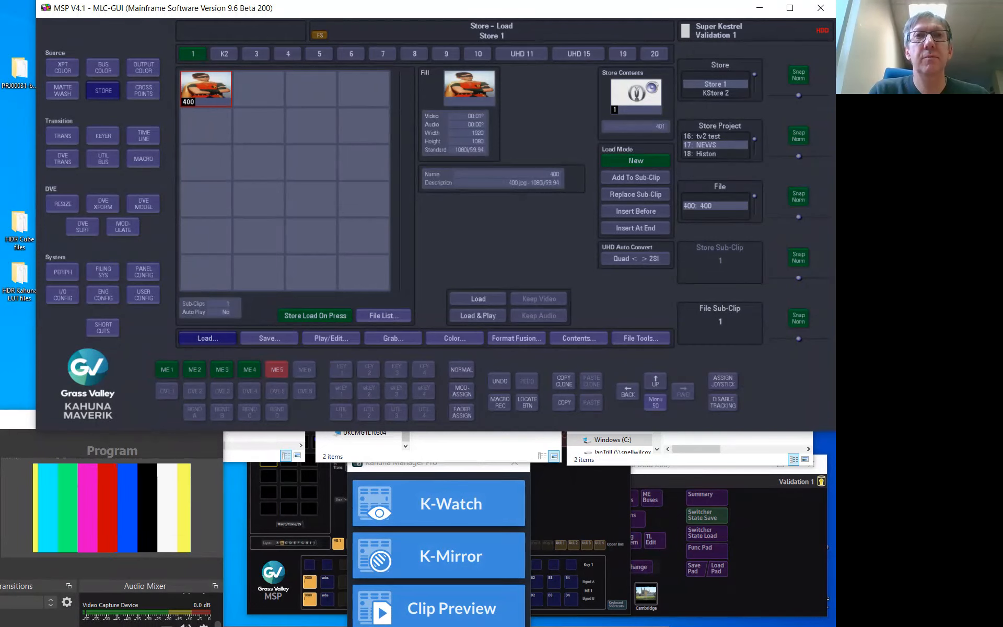
pyautogui.click(430, 463)
pyautogui.moveTo(429, 463); pyautogui.dragTo(409, 104)
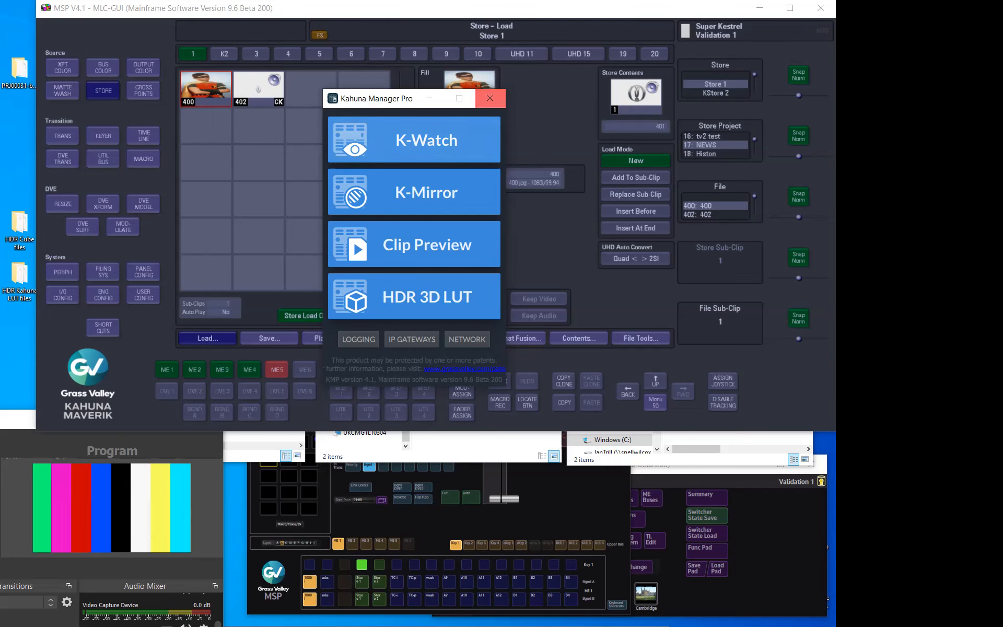
pyautogui.click(429, 98)
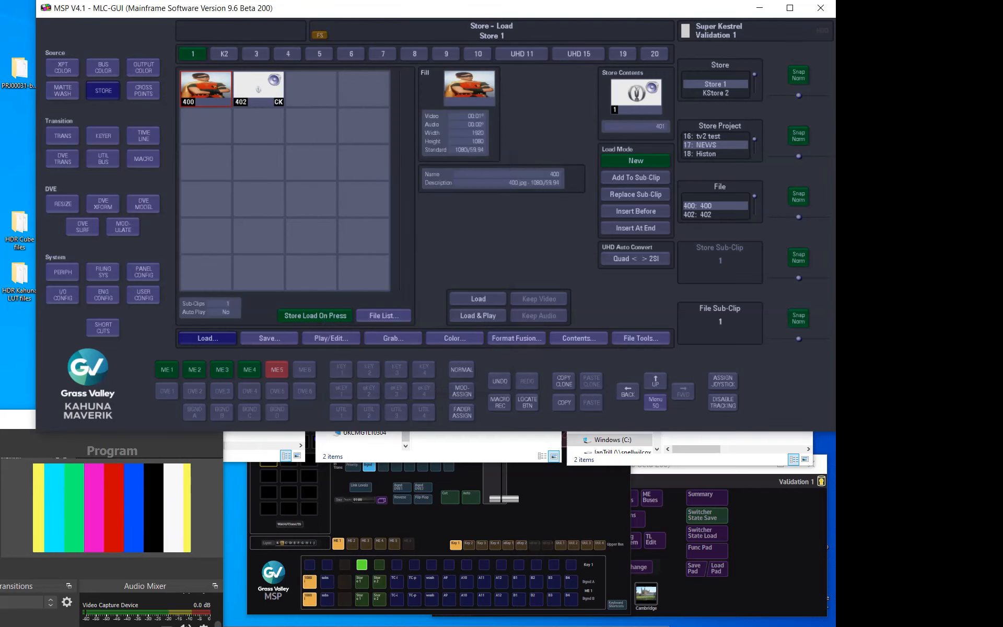
pyautogui.click(258, 89)
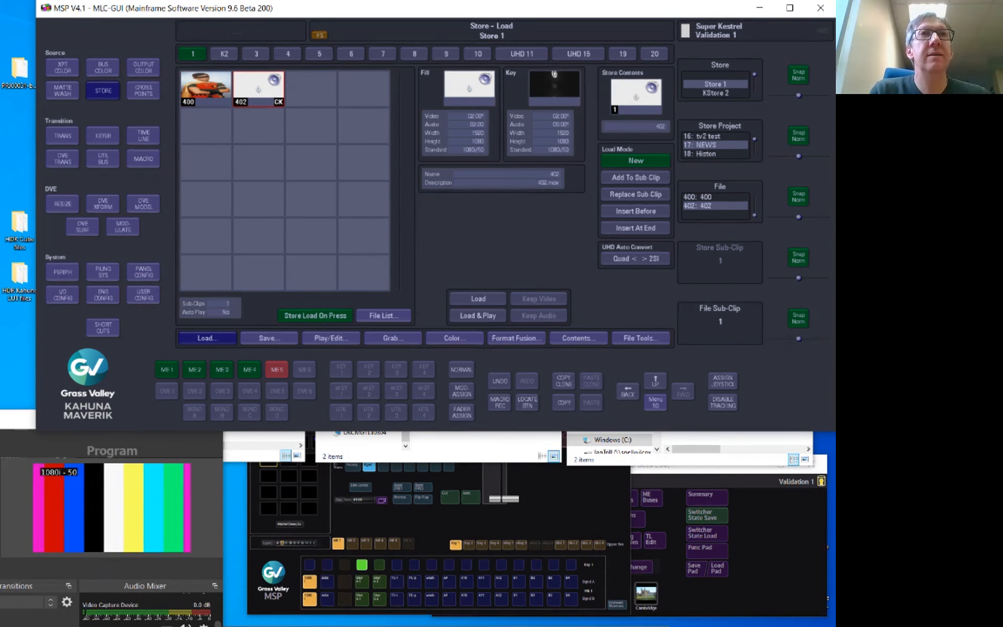
# Play clip 402 in Store 1's Play/Edit page several times to check its video and audio.
pyautogui.click(331, 338)
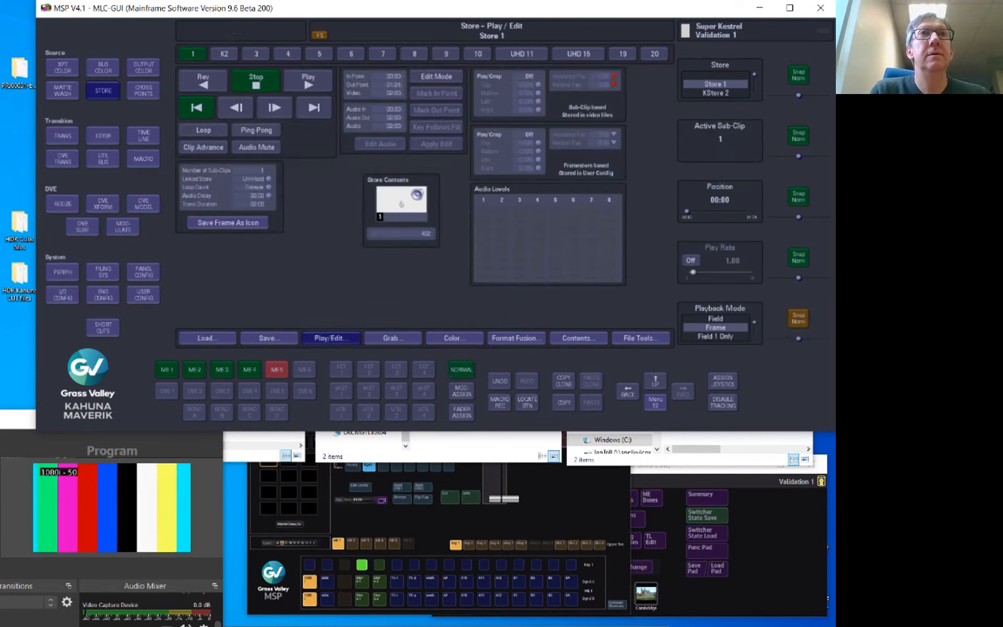
pyautogui.click(308, 81)
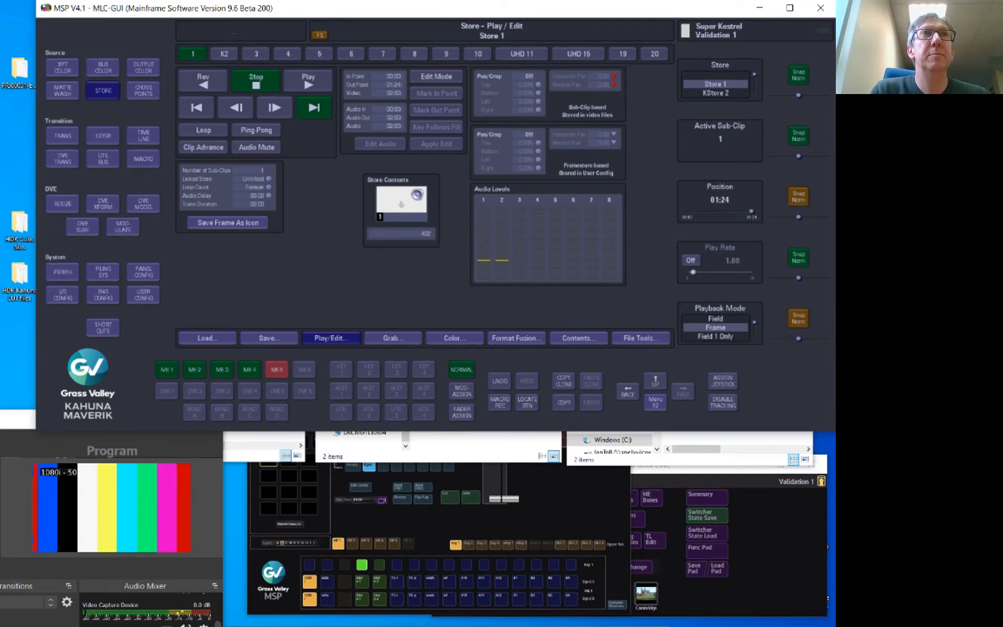
pyautogui.click(197, 108)
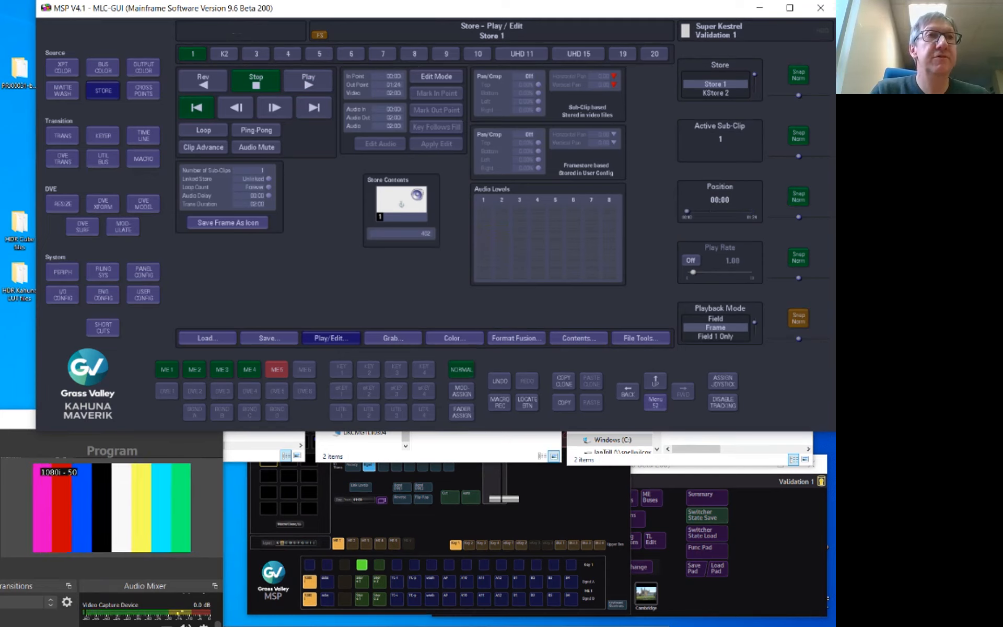
pyautogui.click(308, 81)
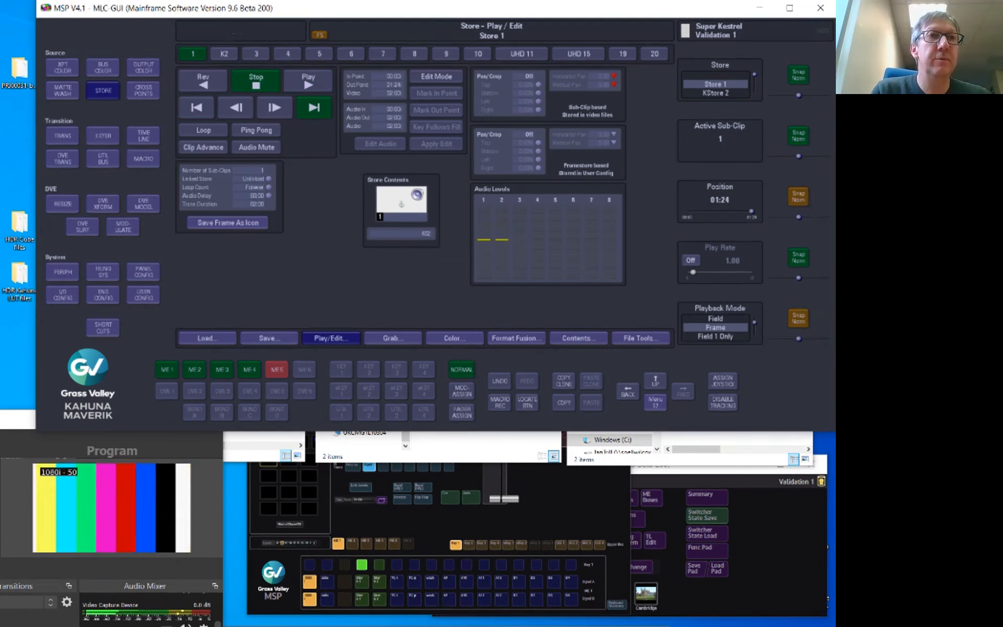
pyautogui.click(308, 81)
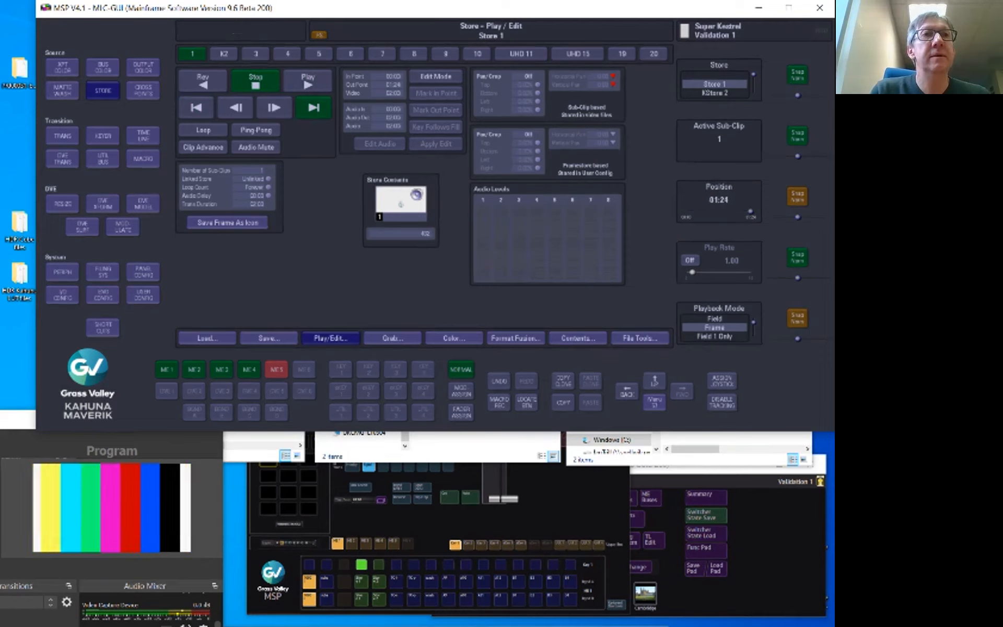
pyautogui.press('space')
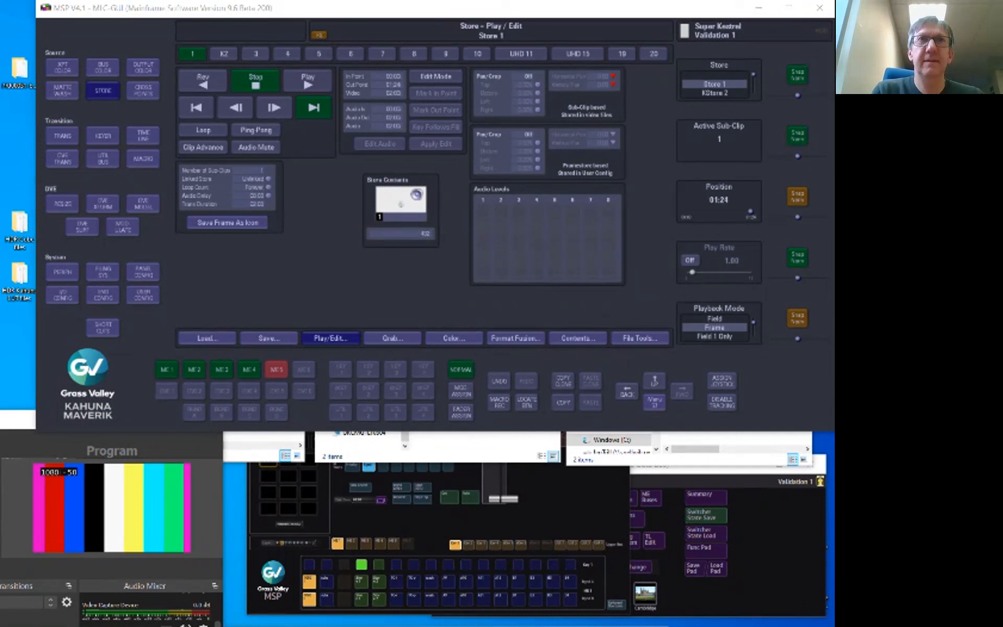
# Start a new mirror in K-Mirror from Kahuna Manager Pro and add both available mainframes, including Super Kestrel.
pyautogui.hotkey('alt', 'Tab')
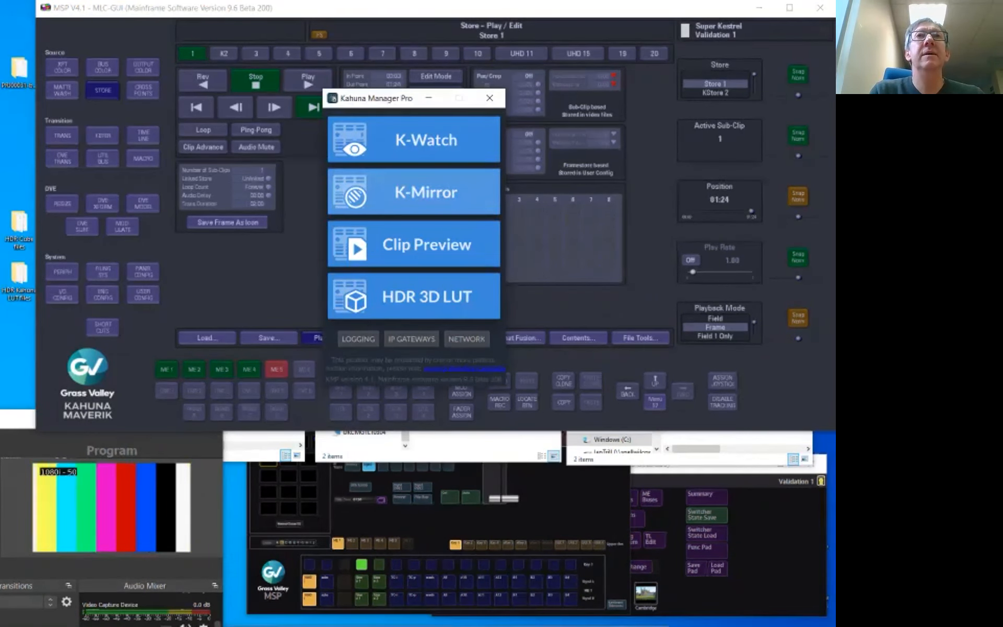
pyautogui.click(414, 192)
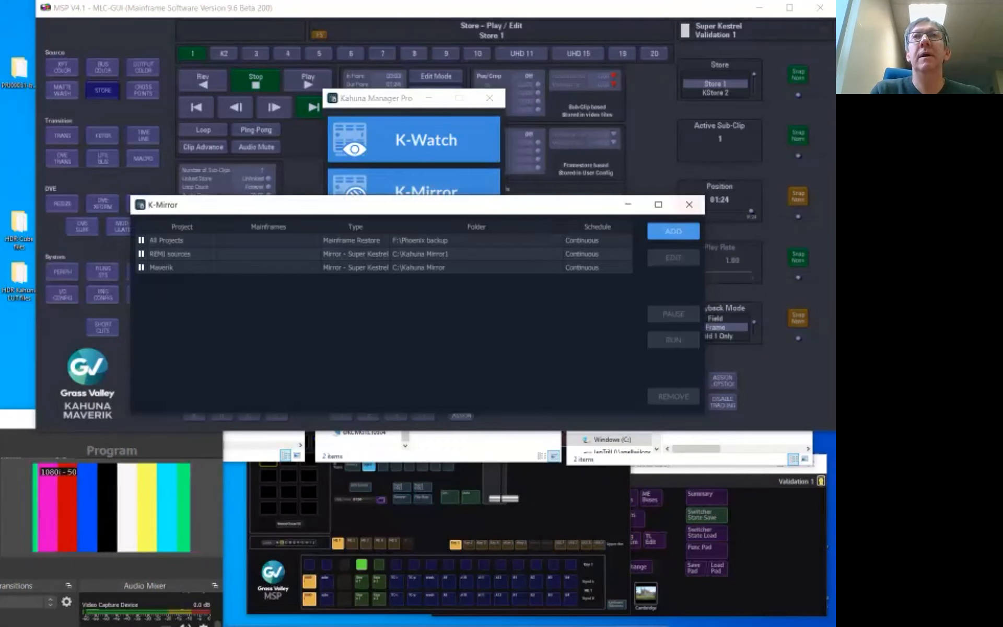
pyautogui.click(674, 231)
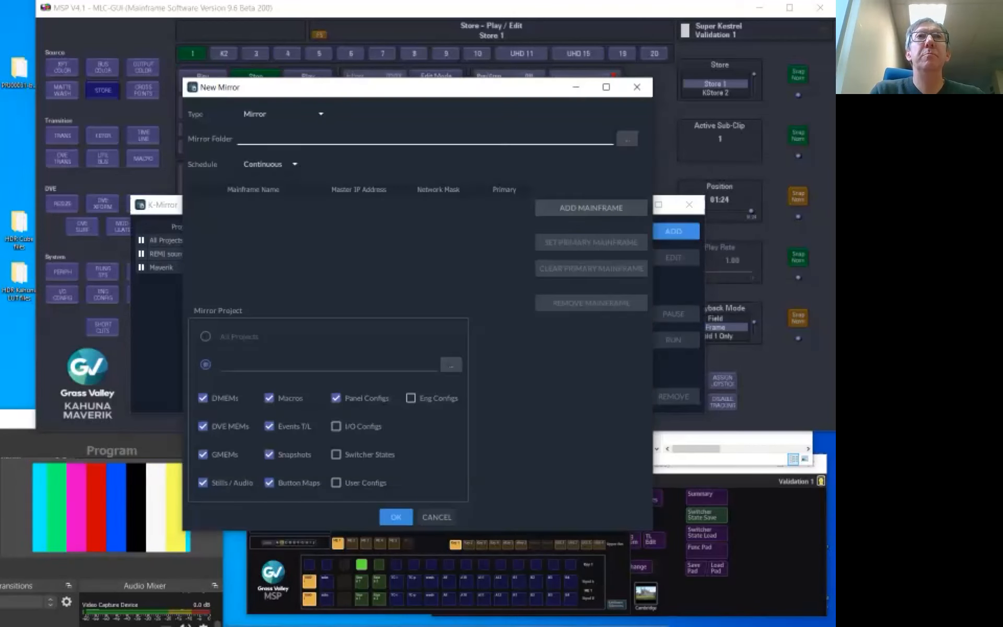
pyautogui.click(591, 207)
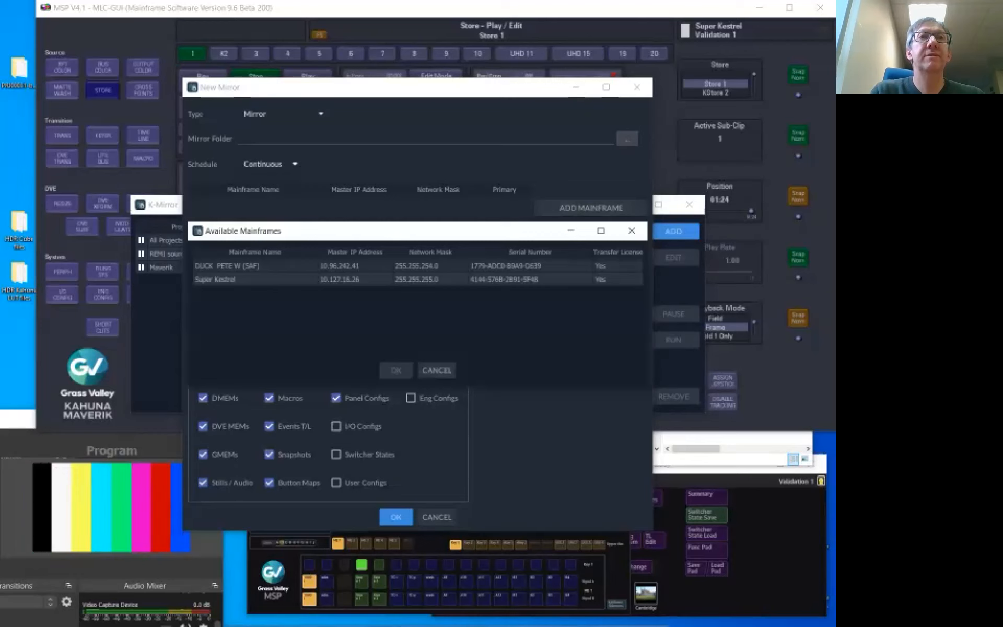
pyautogui.click(255, 266)
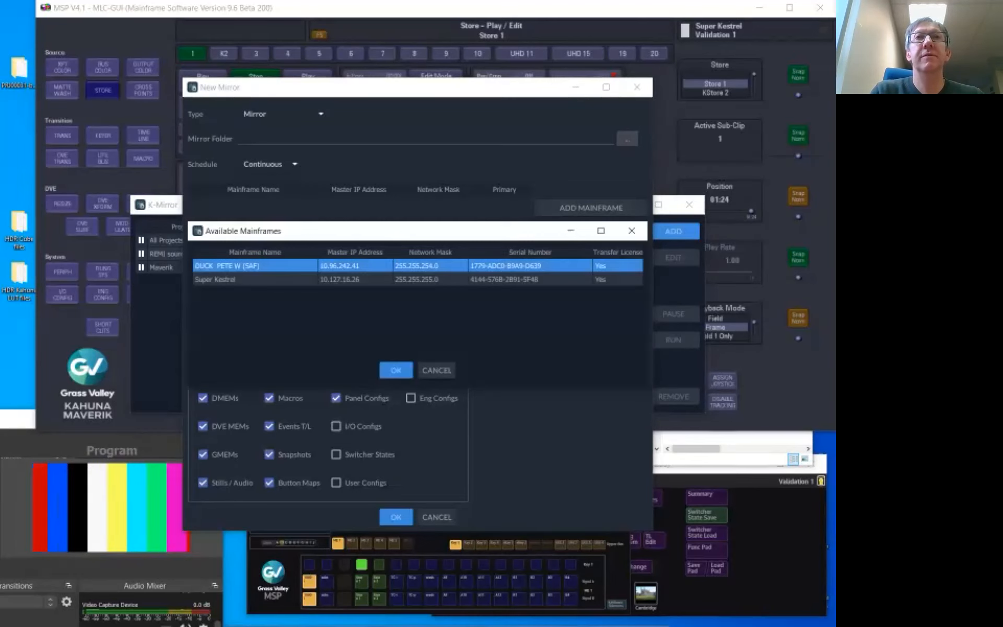
pyautogui.click(396, 370)
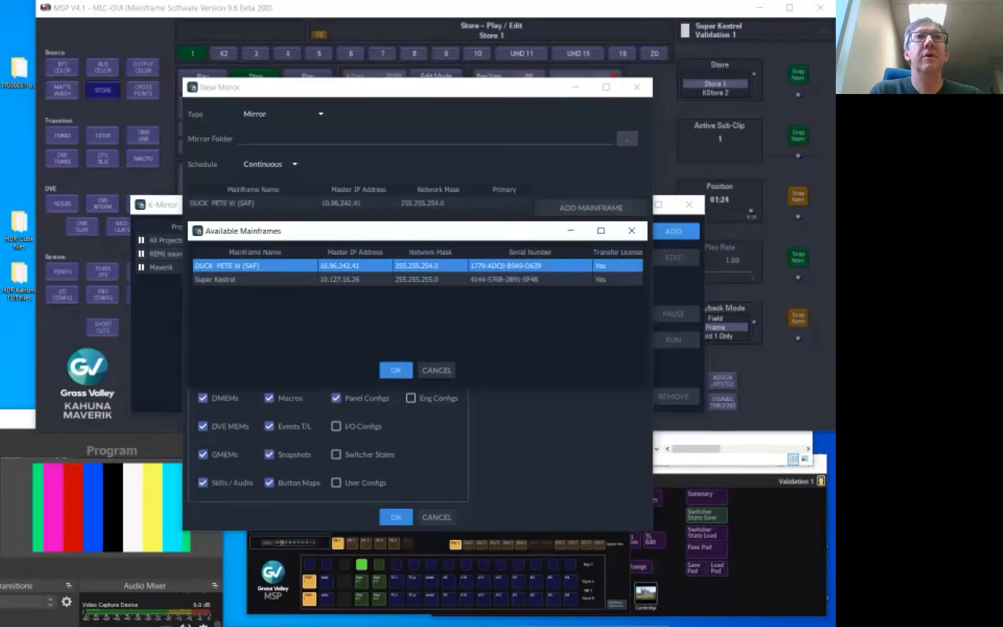
pyautogui.click(255, 279)
pyautogui.click(396, 370)
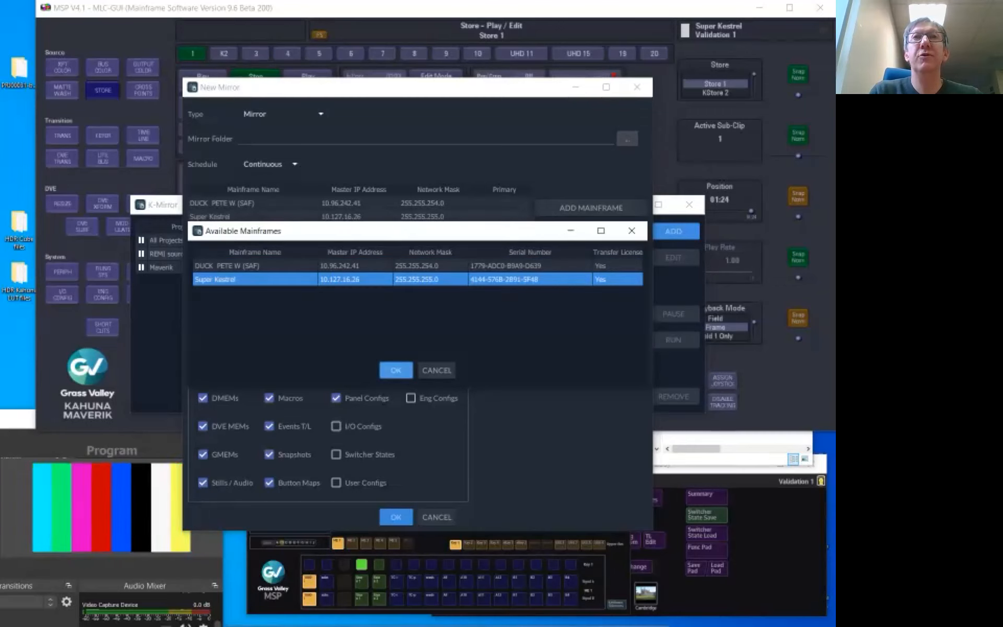
pyautogui.click(631, 230)
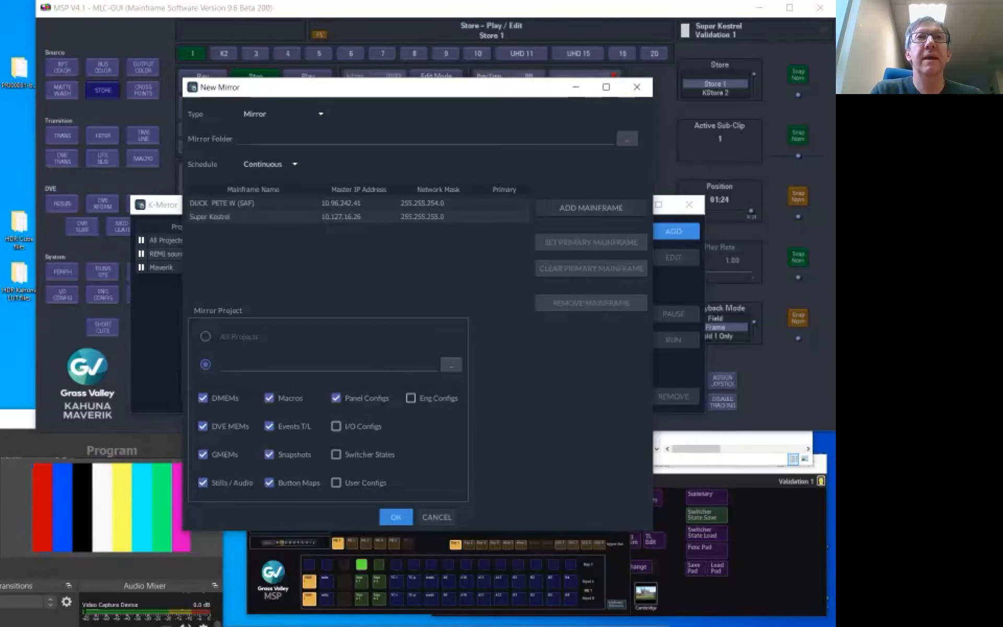
# Select Super Kestrel in the new mirror's mainframe list and choose its NEWS project as the project to mirror.
pyautogui.click(451, 365)
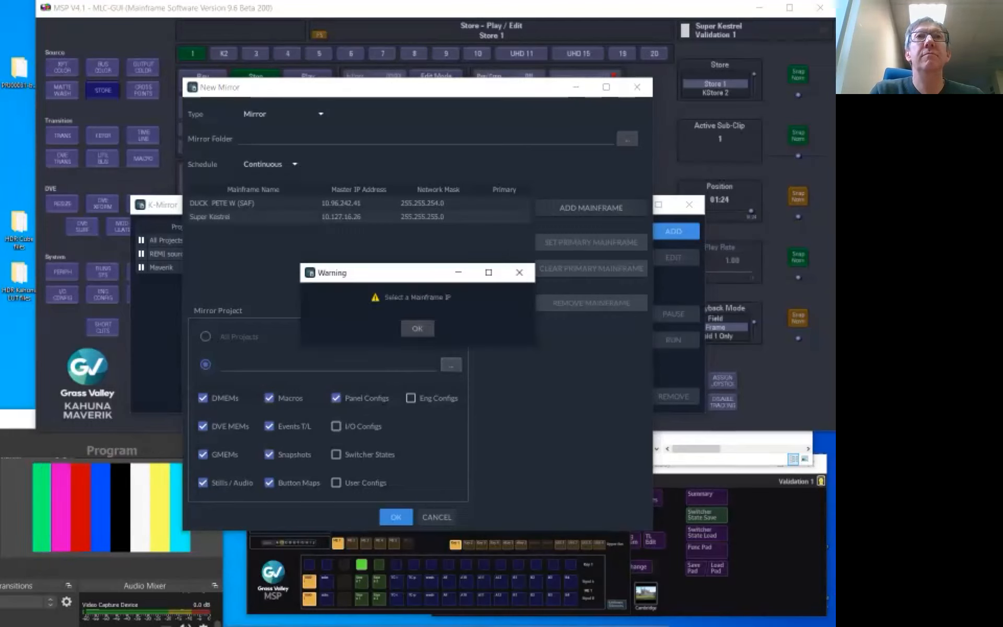
pyautogui.click(418, 328)
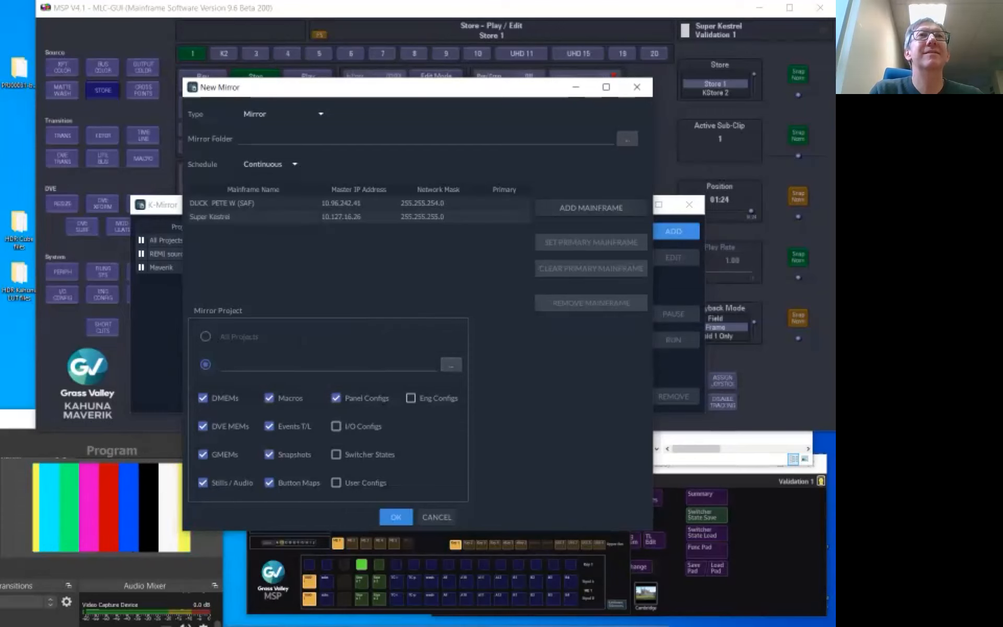
pyautogui.click(340, 216)
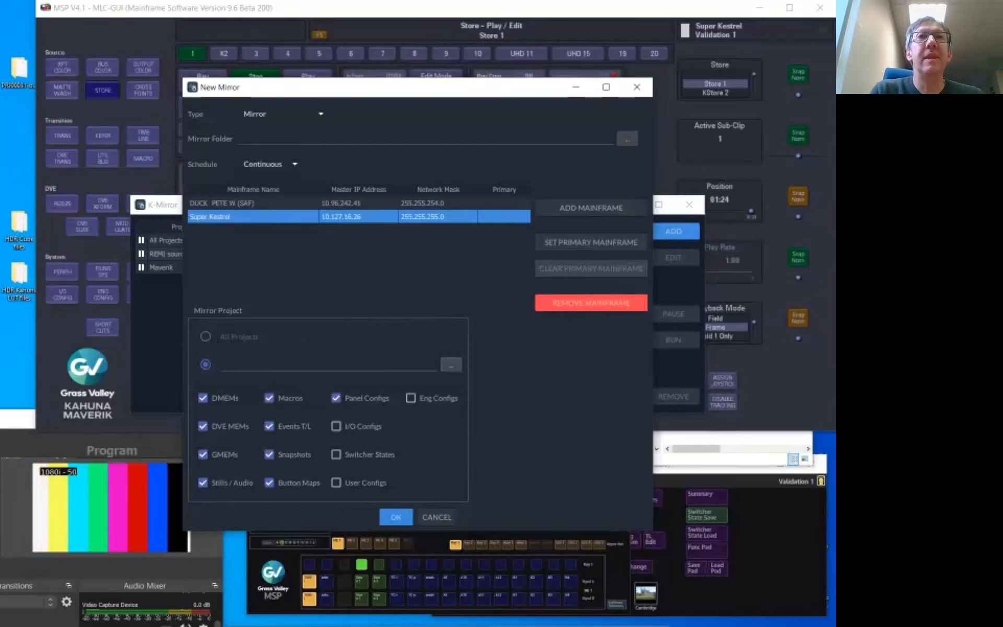
pyautogui.click(450, 364)
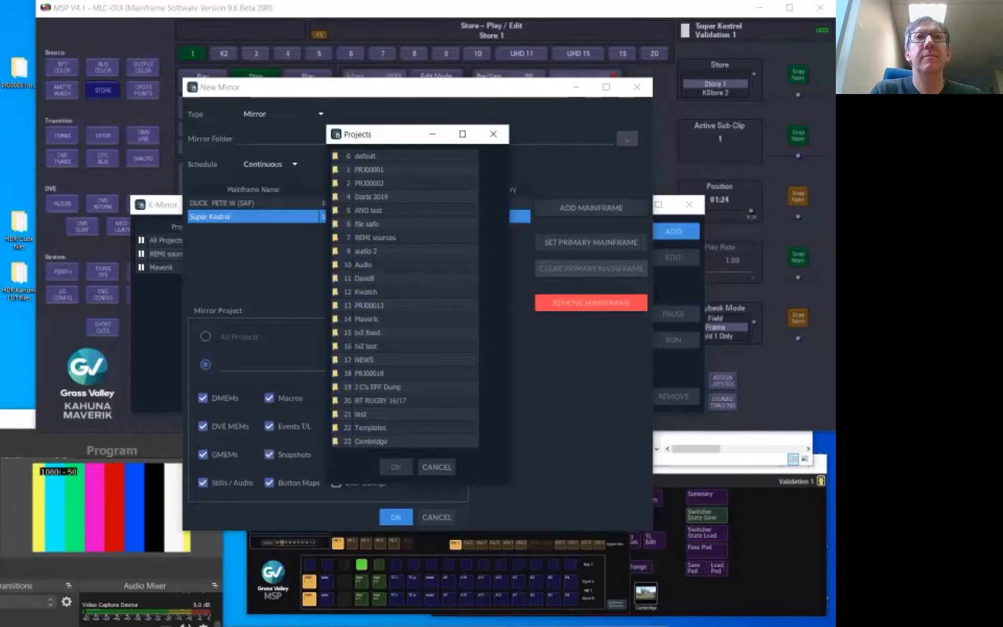
pyautogui.click(364, 360)
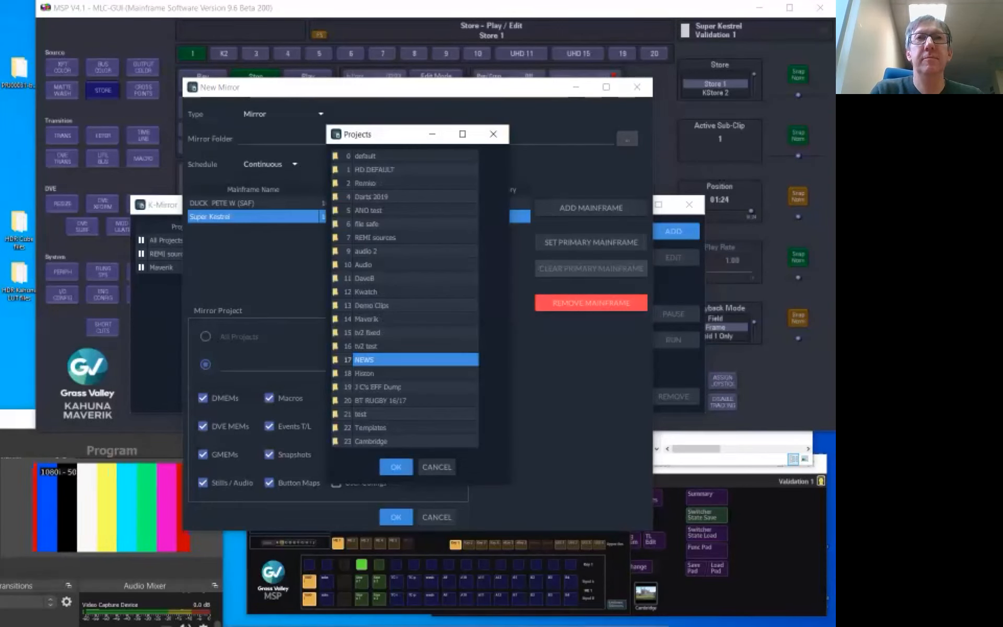
pyautogui.click(396, 467)
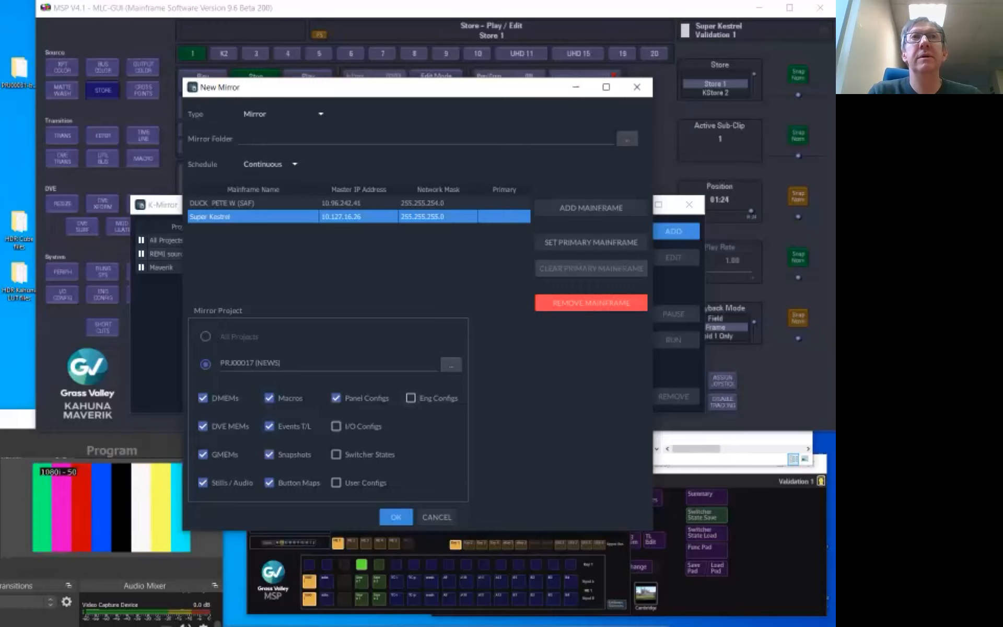
# Set Super Kestrel as the new mirror's primary mainframe, and clear that primary setting again.
pyautogui.click(591, 243)
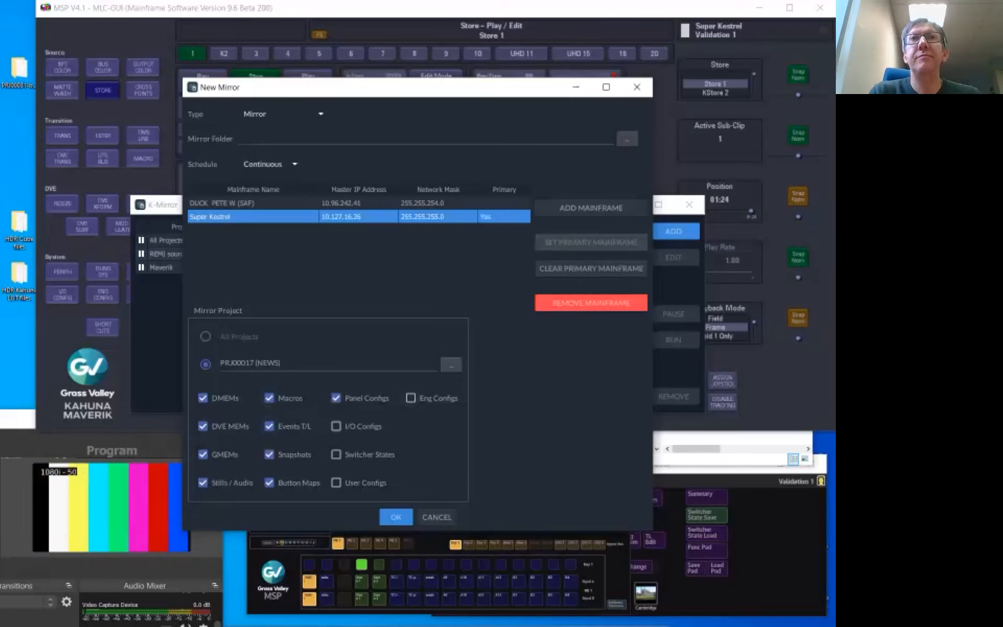
pyautogui.click(591, 269)
pyautogui.click(439, 216)
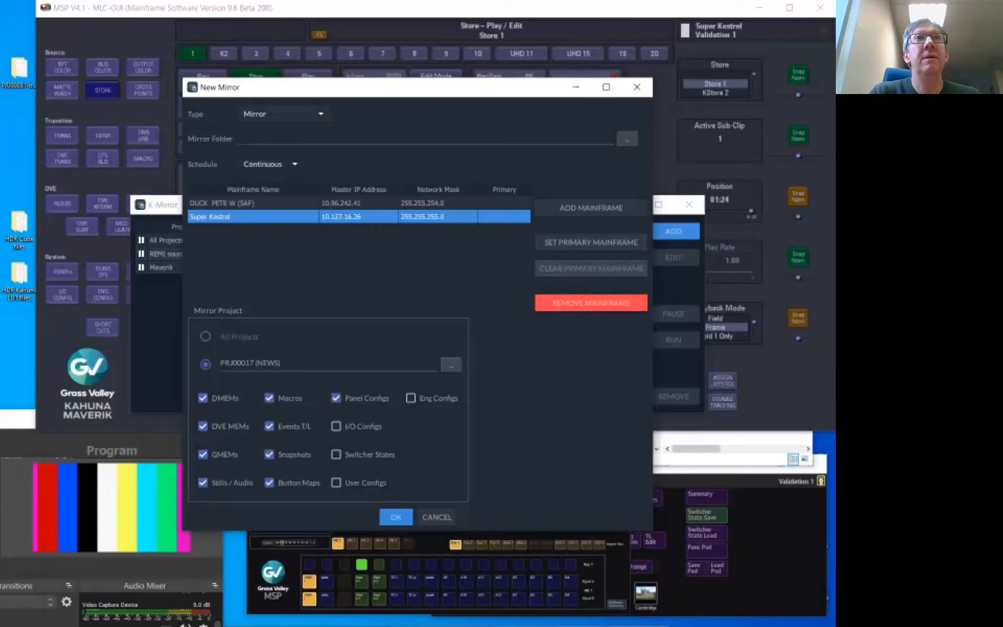
# Try the Upload and Mainframe Backup types for the new mirror, and cancel it and close K-Mirror.
pyautogui.click(282, 114)
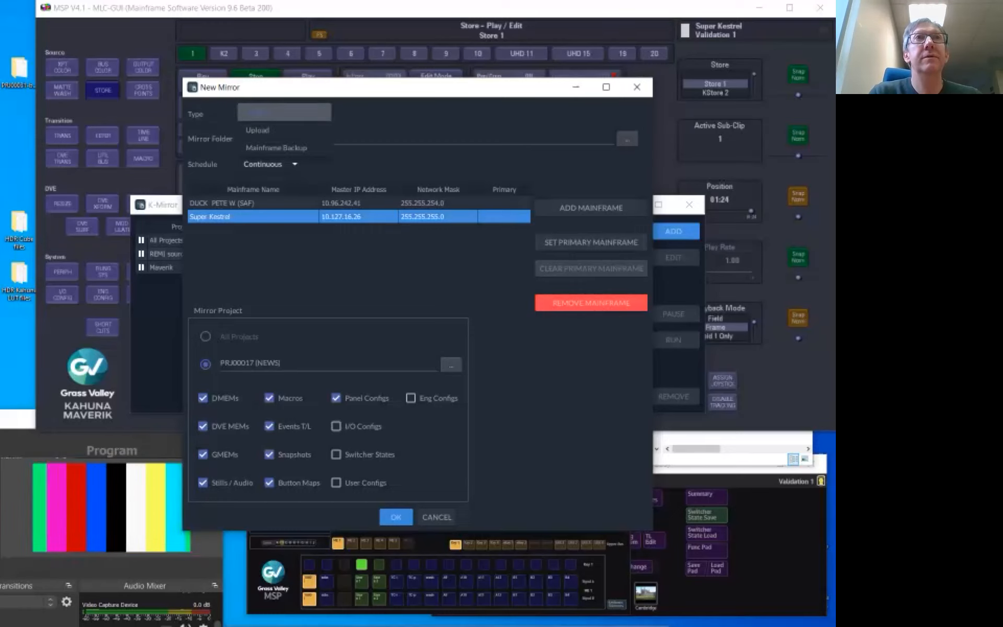
pyautogui.click(282, 130)
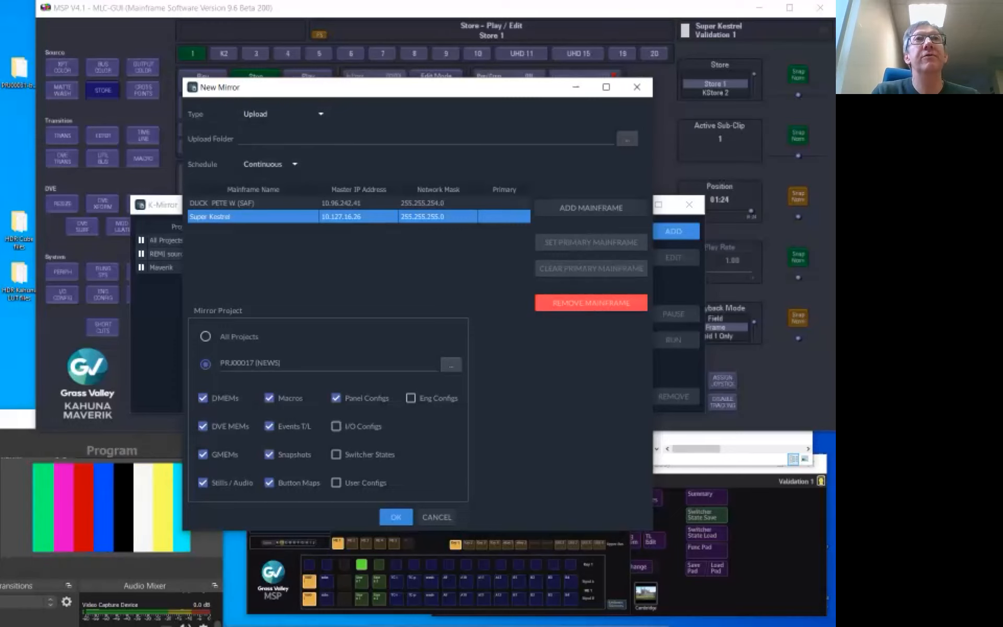
pyautogui.click(284, 114)
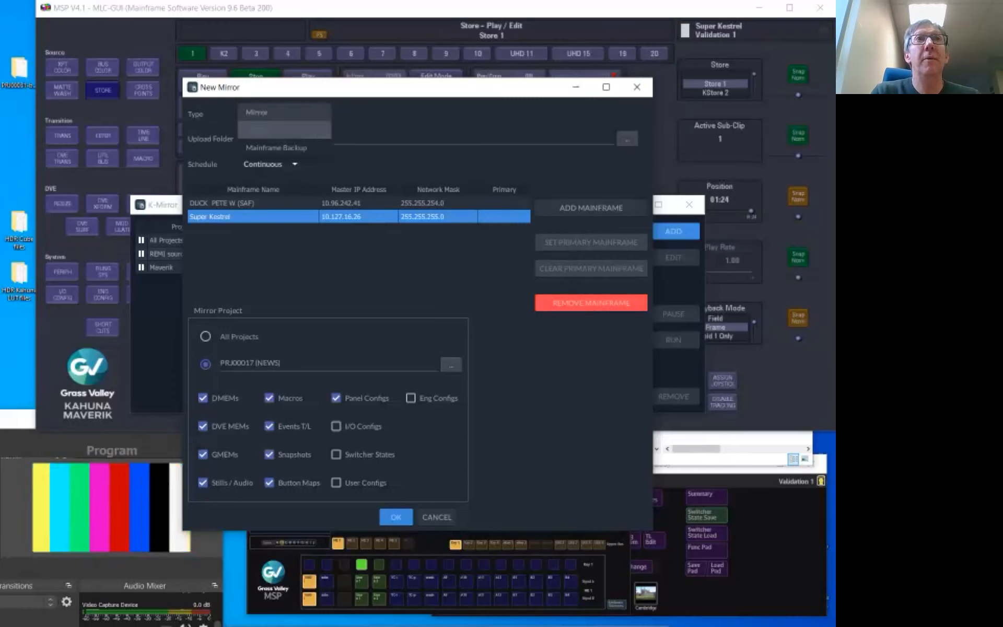
pyautogui.click(284, 148)
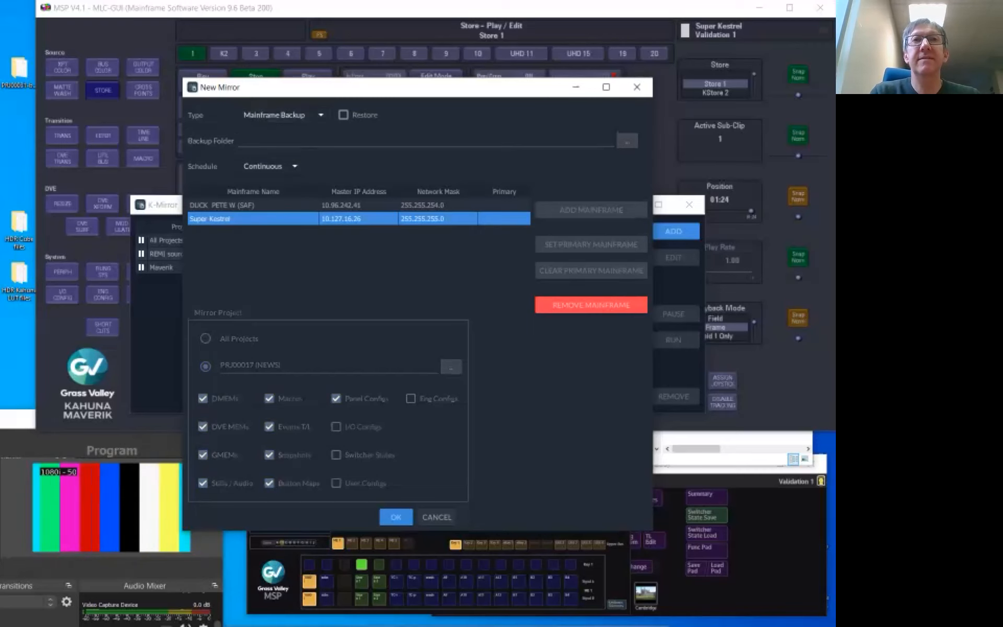
pyautogui.click(437, 517)
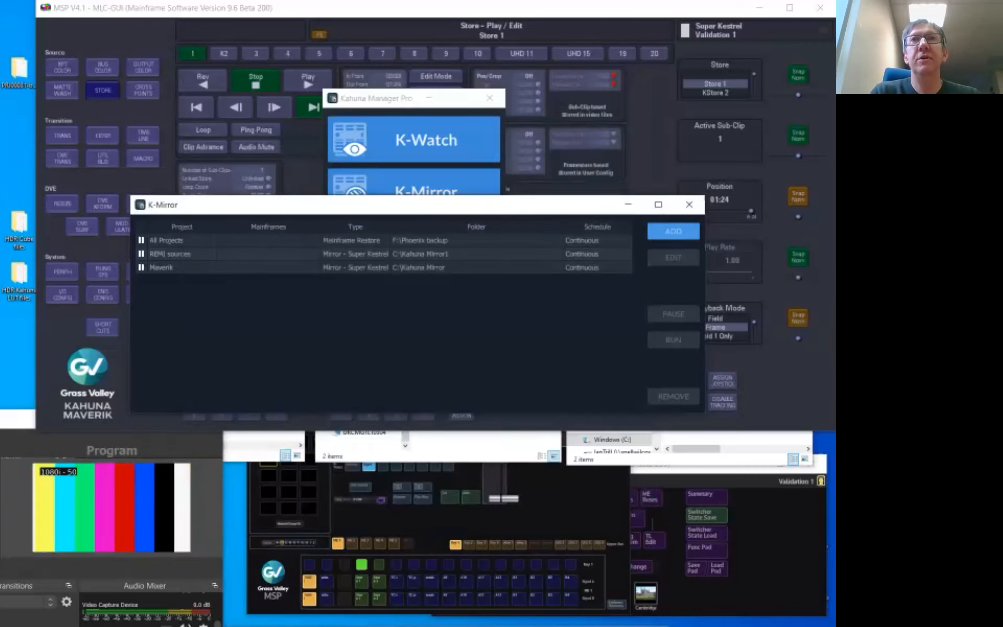
pyautogui.click(689, 205)
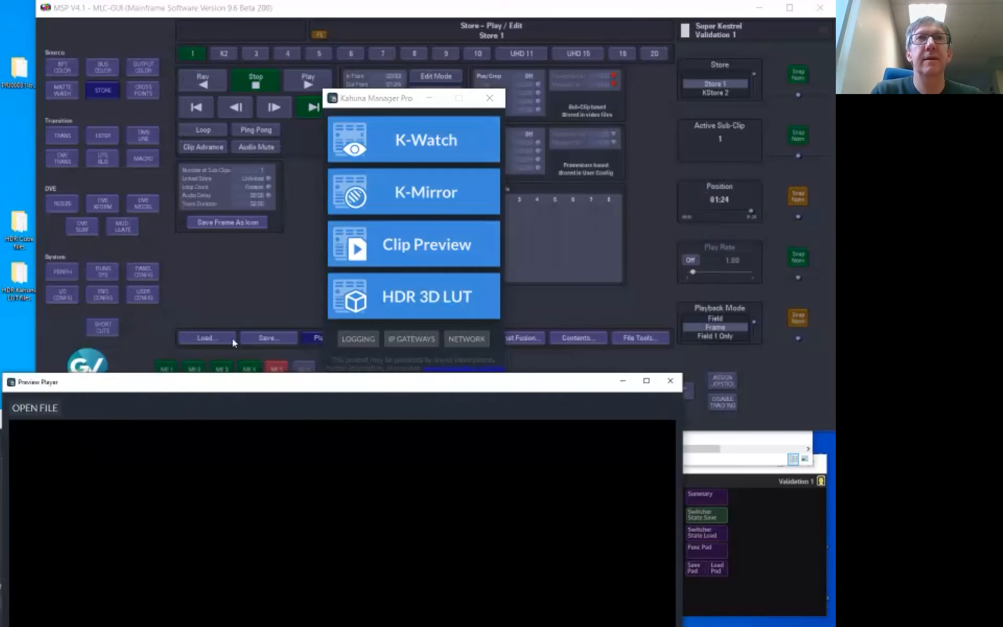
# Move the Preview Player up into view and open Store 1's Load page in the MLC-GUI.
pyautogui.moveTo(181, 389); pyautogui.dragTo(314, 110)
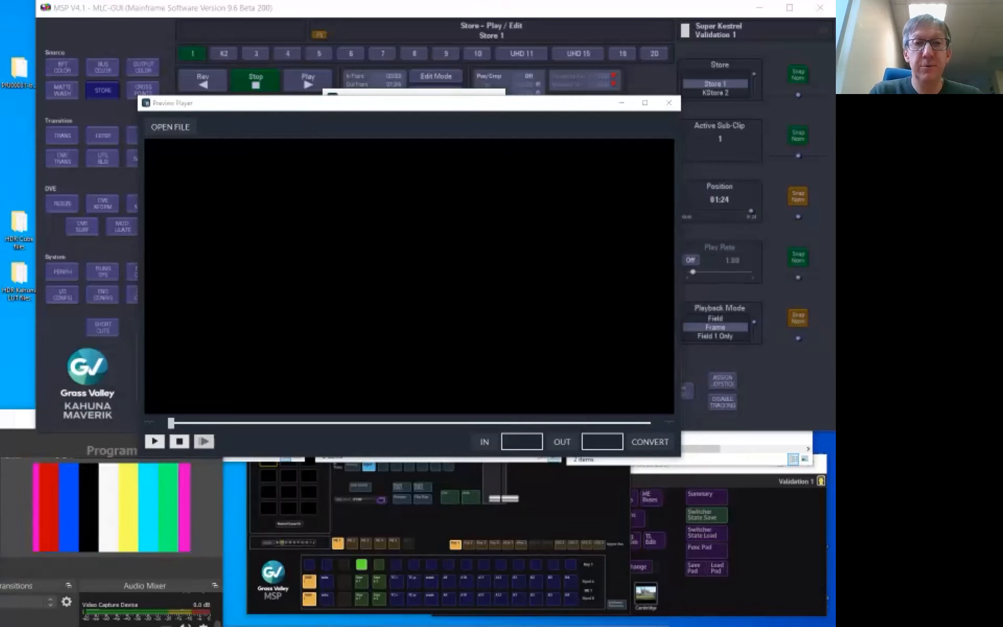
pyautogui.hotkey('alt', 'Tab')
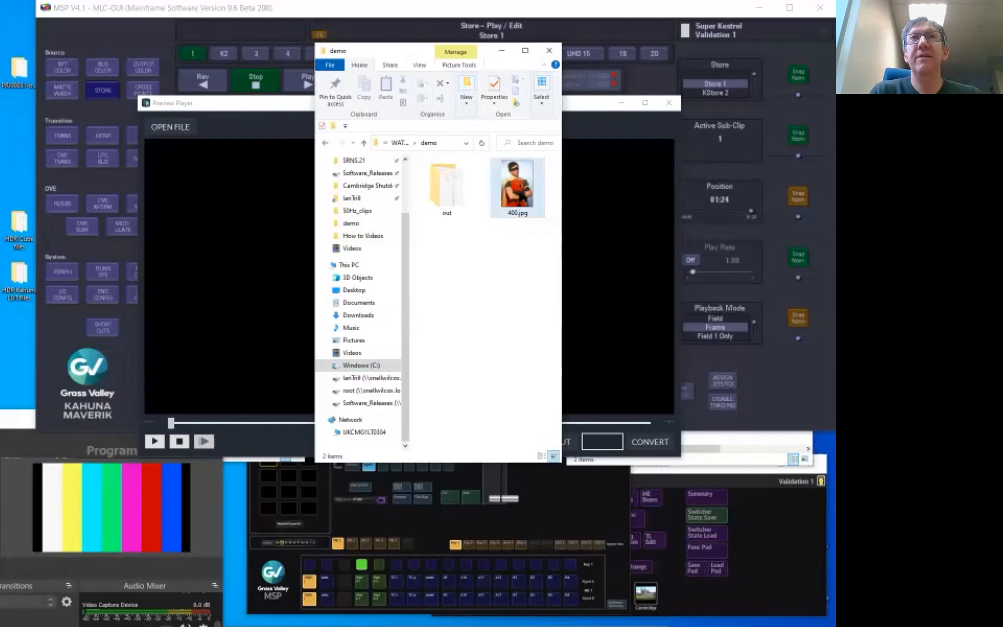
pyautogui.click(103, 91)
pyautogui.click(103, 91)
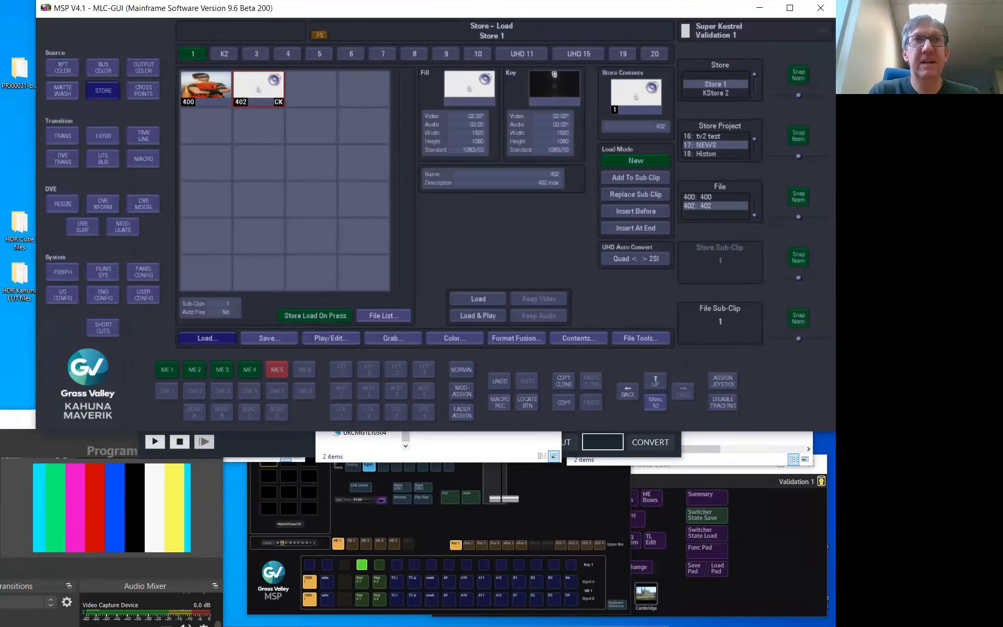
# Bring the Preview Player forward and open ITV Idents Compilation.mp4 from the Videos folder.
pyautogui.click(264, 443)
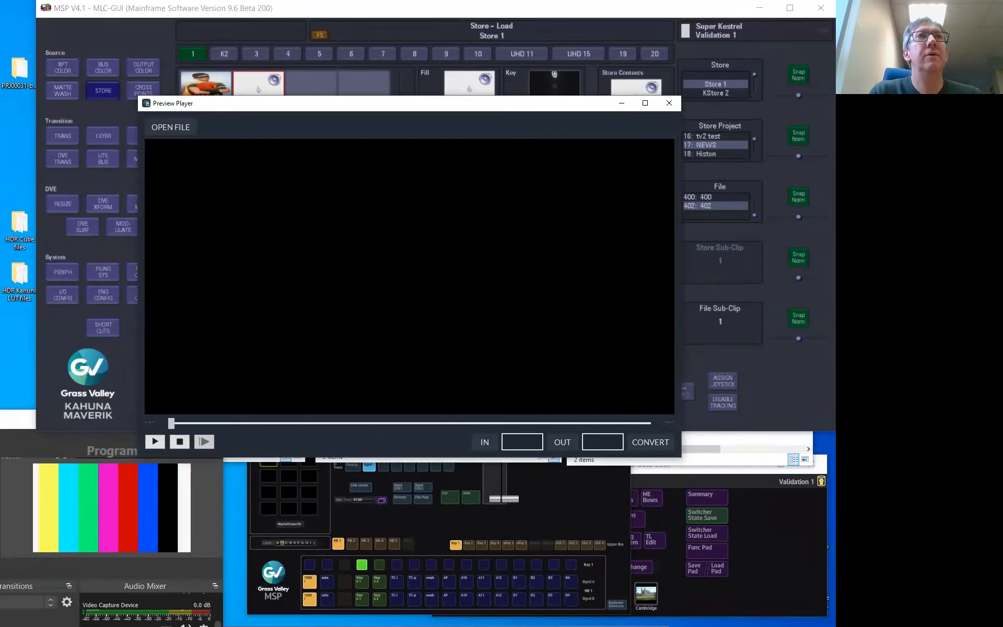
pyautogui.click(171, 128)
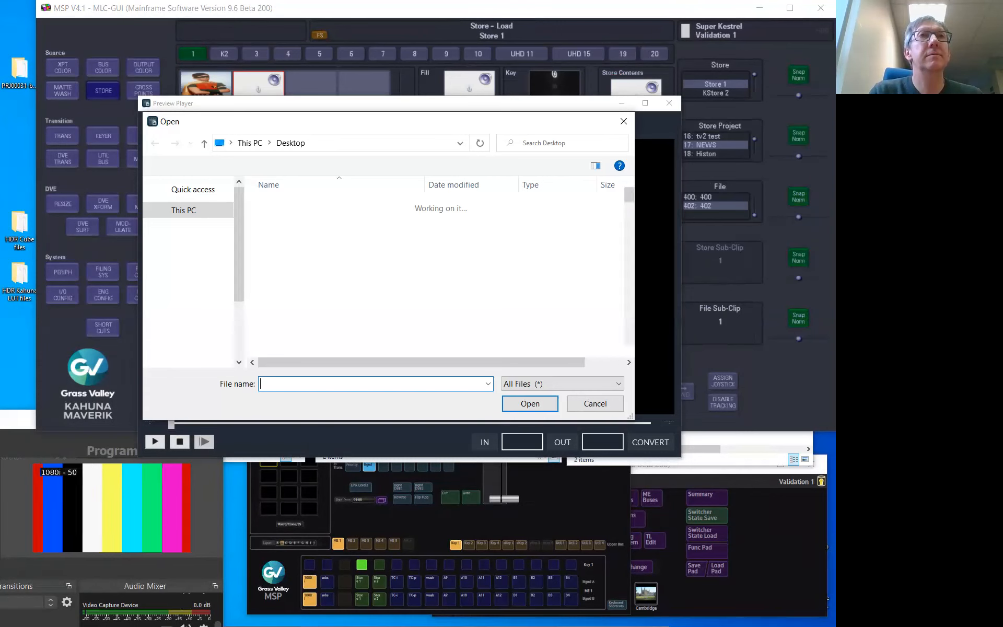
pyautogui.click(188, 279)
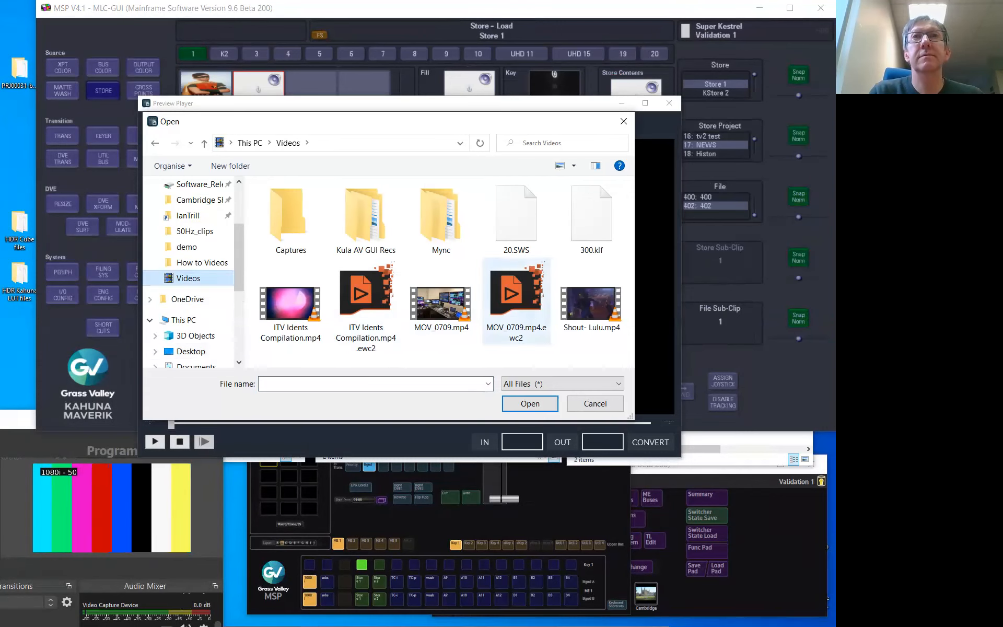
pyautogui.click(290, 303)
pyautogui.doubleClick(290, 303)
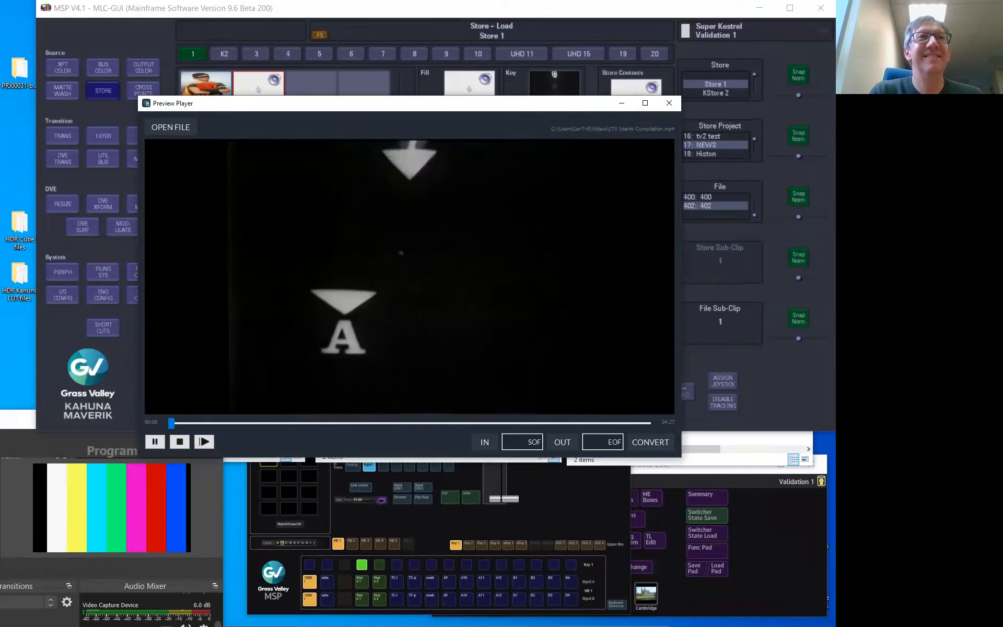
# Move through the compilation to the London Weekend Television ident, and mark it in at 13:04.28 and out at 13:06.21.
pyautogui.click(180, 442)
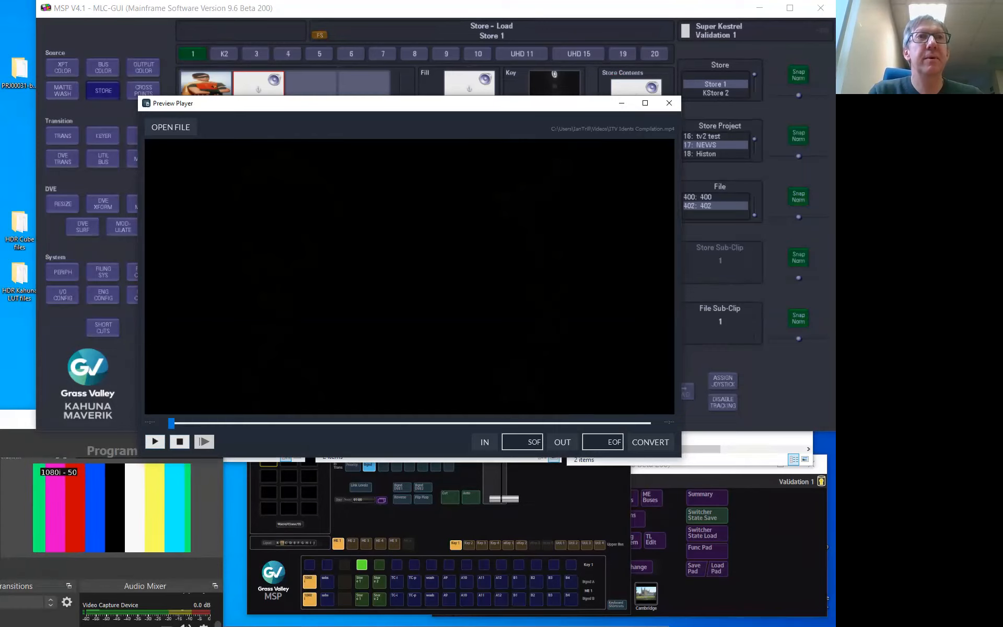
pyautogui.click(155, 442)
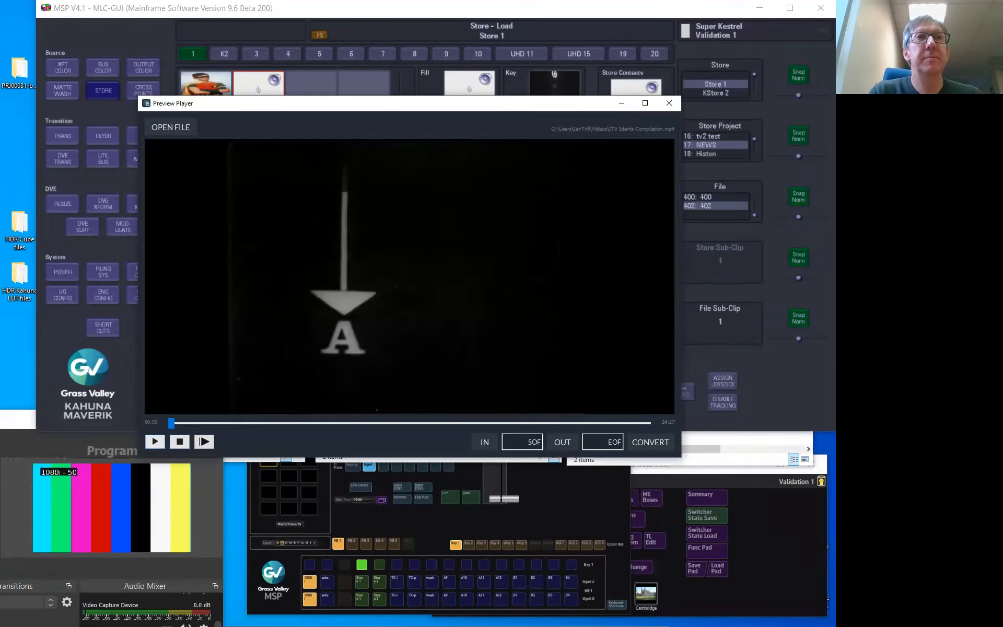
pyautogui.moveTo(171, 423); pyautogui.dragTo(425, 423)
pyautogui.click(204, 442)
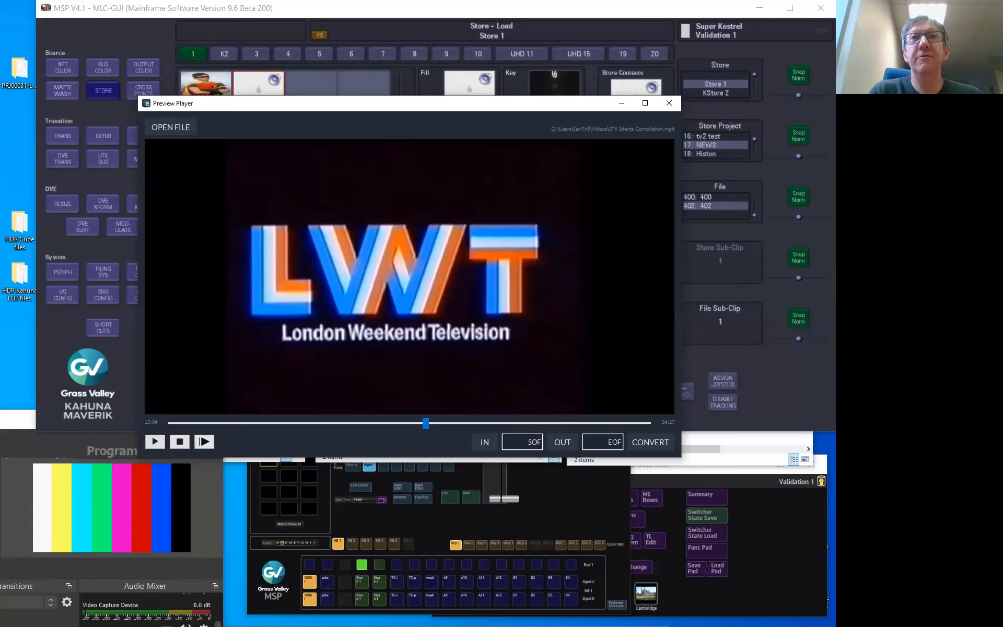
pyautogui.click(485, 442)
pyautogui.click(155, 442)
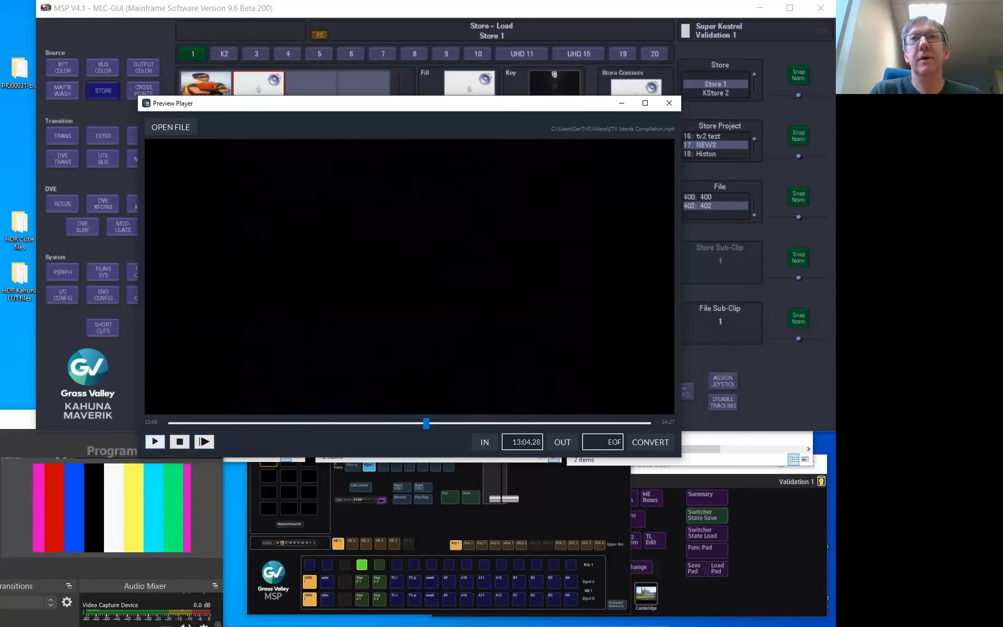
pyautogui.click(563, 442)
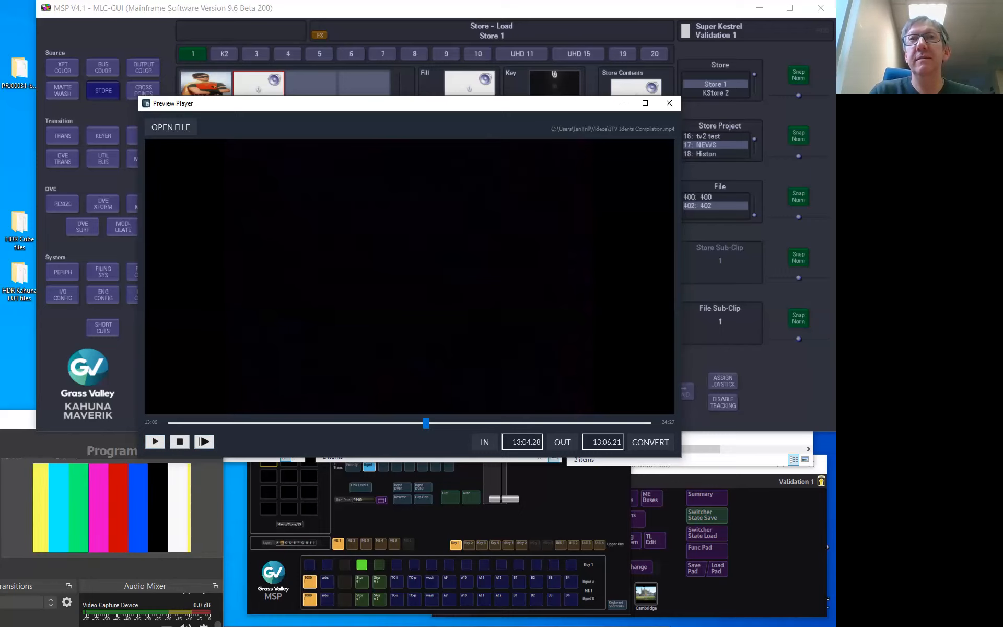
# Convert the marked section as file number 600 using the demo watch's settings.
pyautogui.click(651, 442)
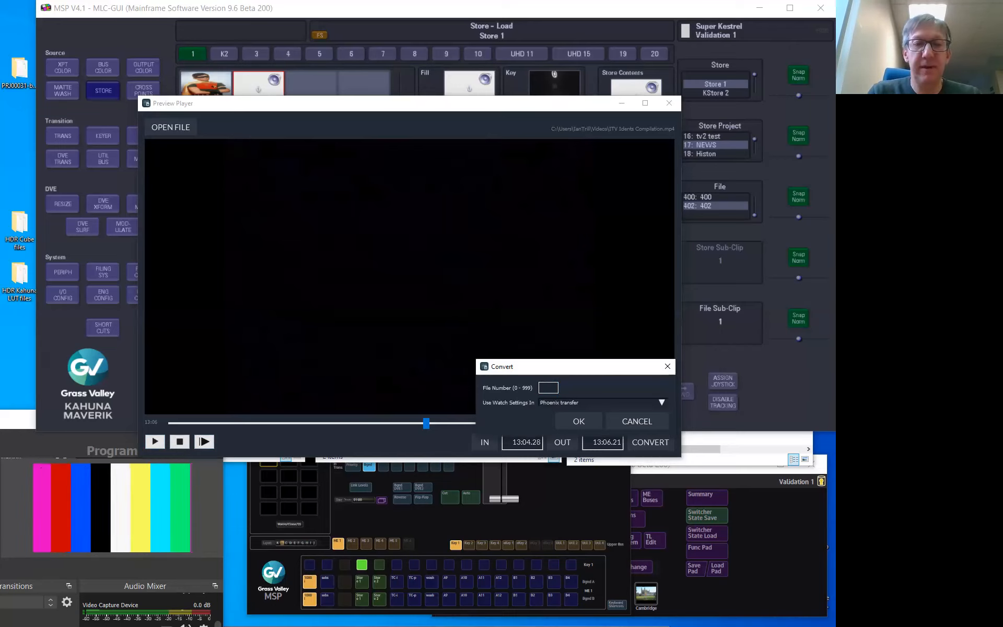
pyautogui.write('600')
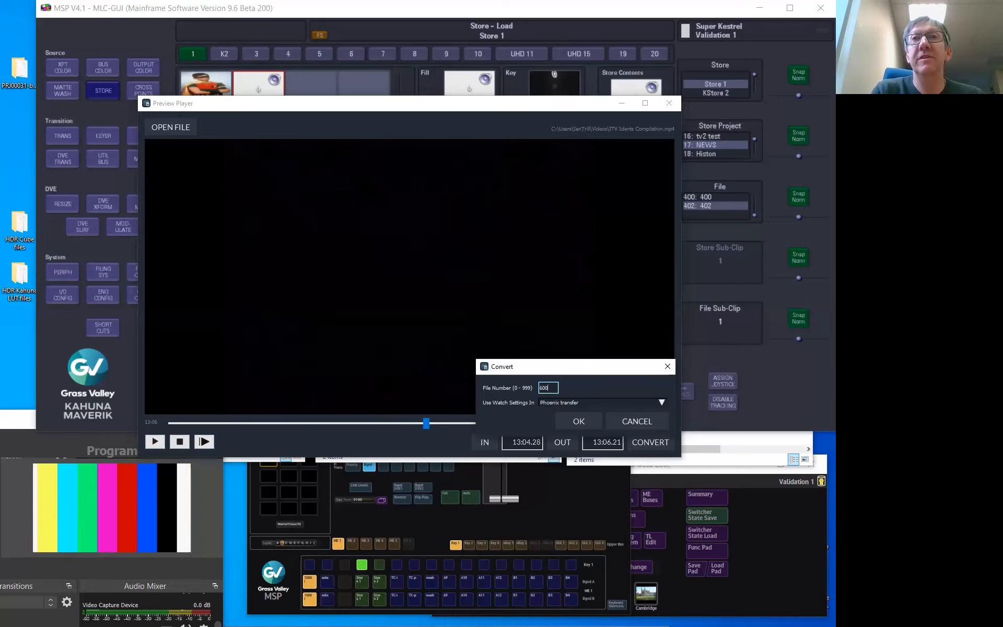
pyautogui.click(661, 402)
pyautogui.click(648, 409)
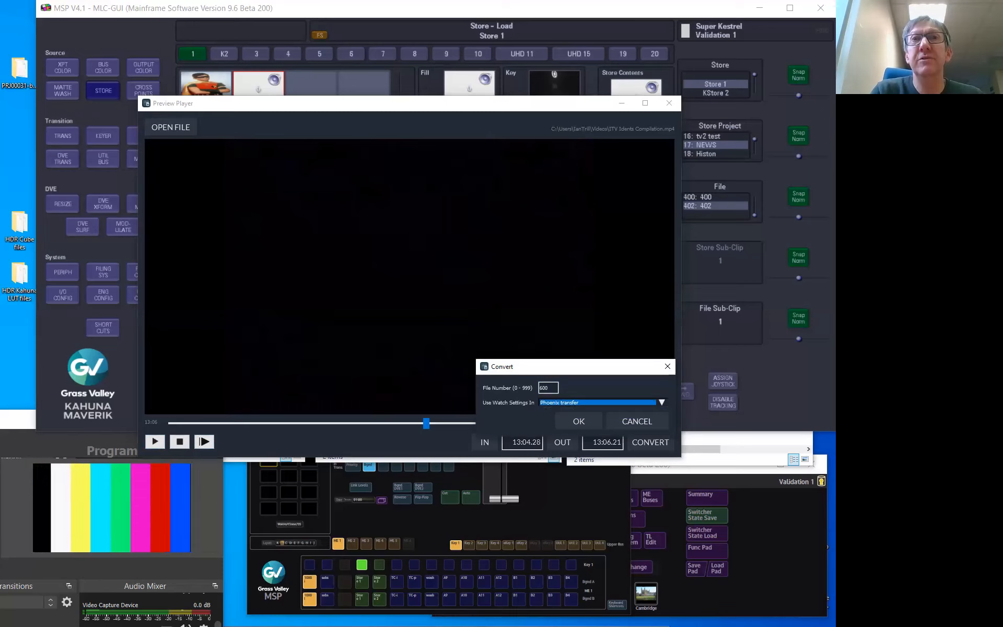
pyautogui.click(579, 421)
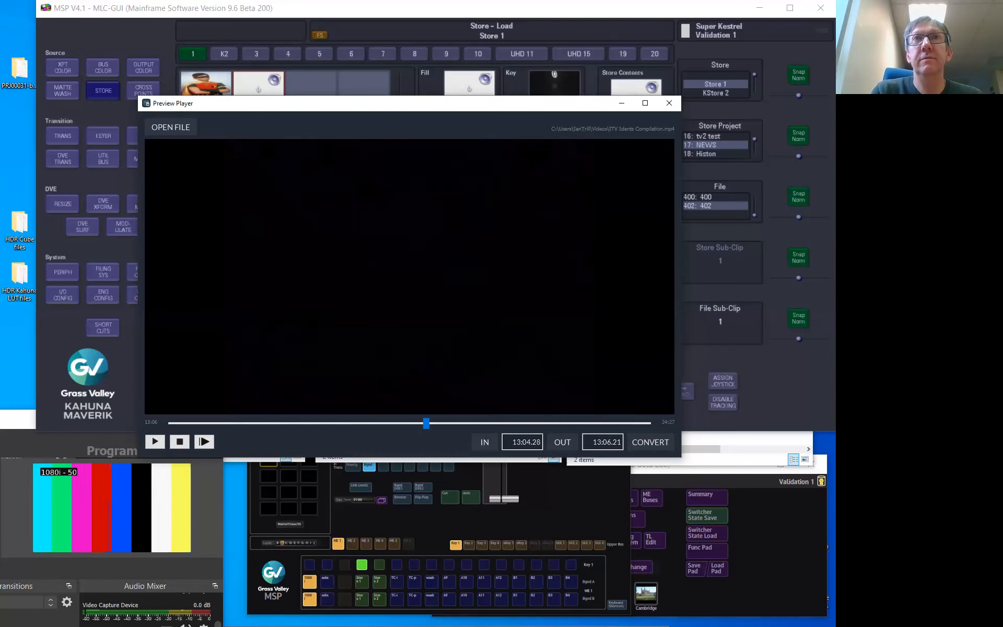
# Check the demo watch's out folder for the converted file and load clip 600 from the NEWS project into Store 1.
pyautogui.moveTo(550, 105); pyautogui.dragTo(541, 626)
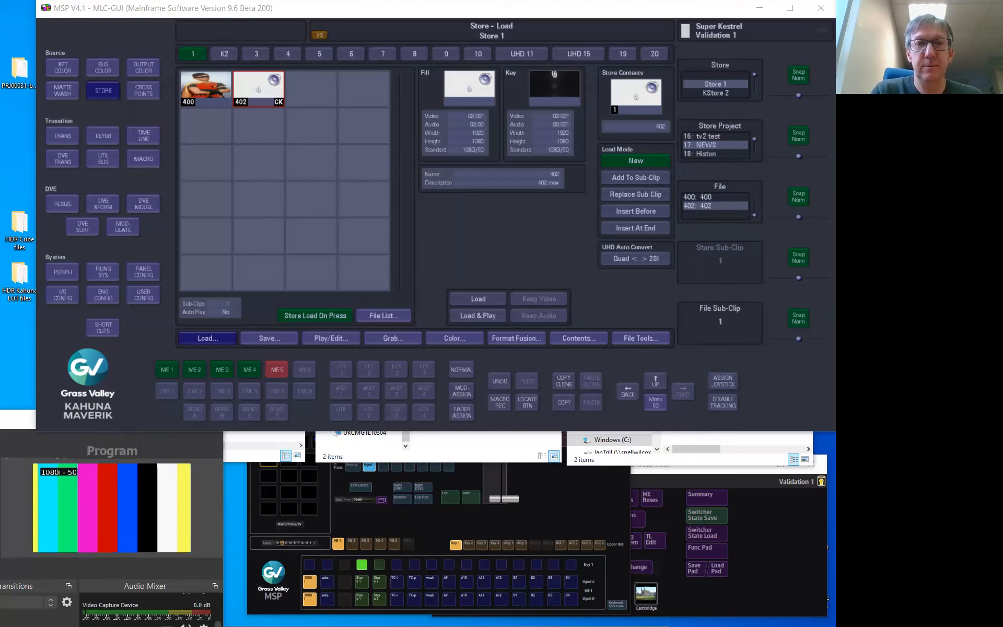
pyautogui.click(695, 460)
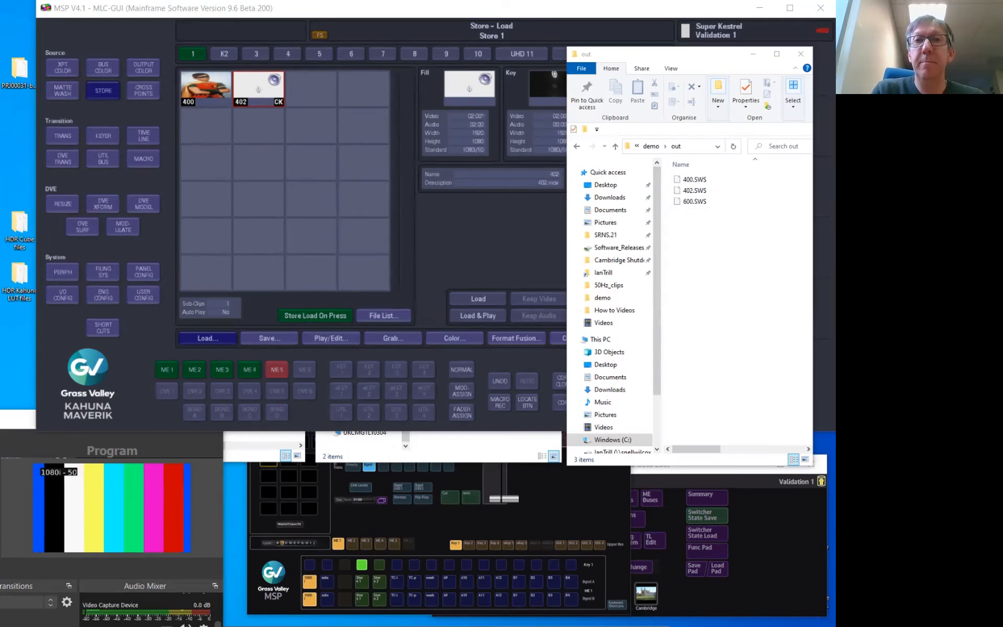
pyautogui.moveTo(240, 626); pyautogui.dragTo(278, 157)
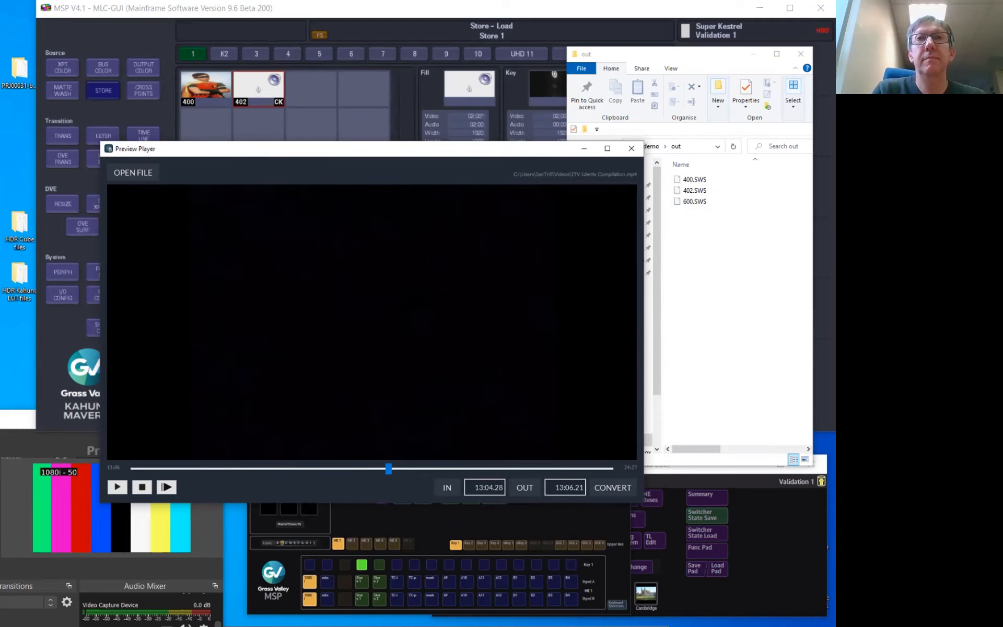
pyautogui.moveTo(403, 148); pyautogui.dragTo(451, 626)
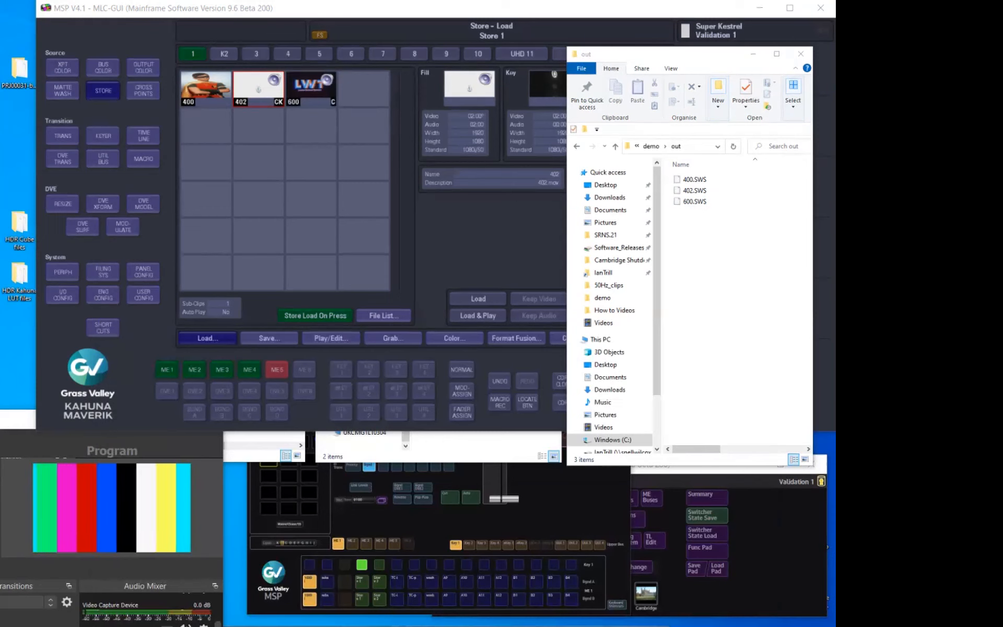
pyautogui.click(311, 89)
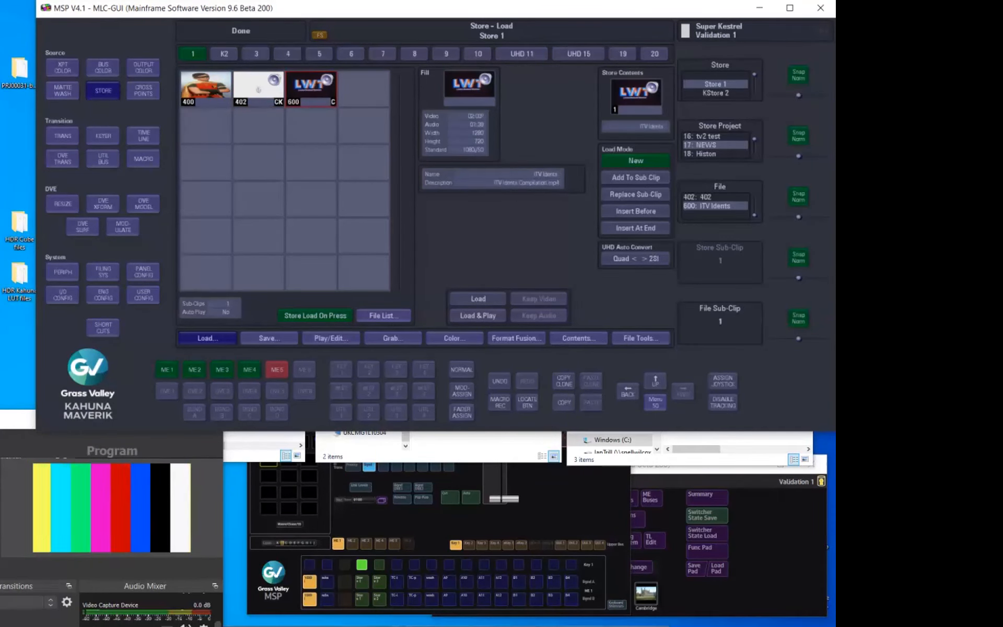
# Bring the Preview Player forward, review the watch settings offered for converting the marked section, and cancel the conversion.
pyautogui.moveTo(403, 625); pyautogui.dragTo(406, 82)
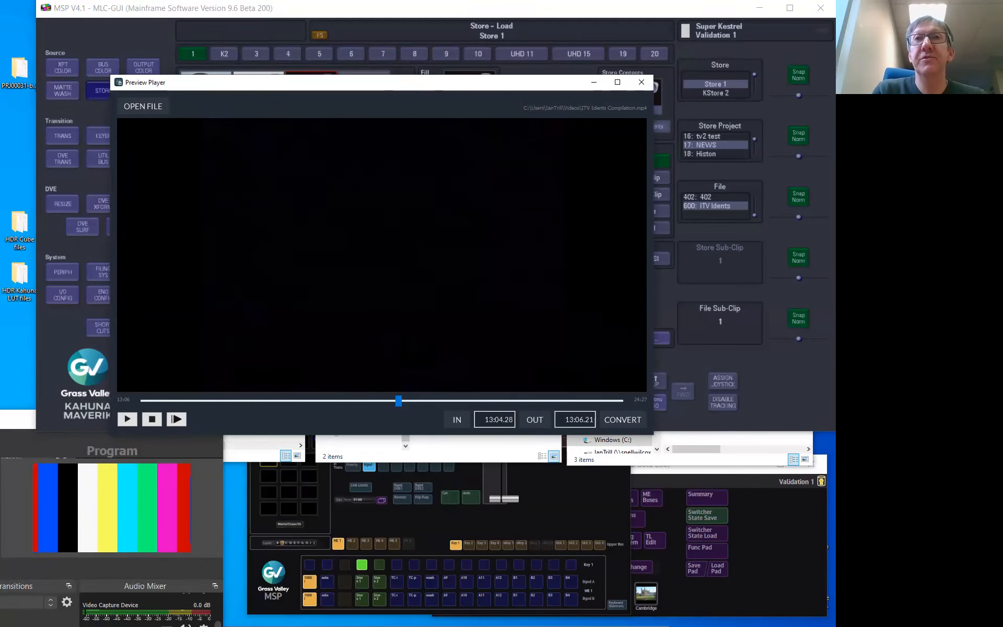
pyautogui.click(623, 419)
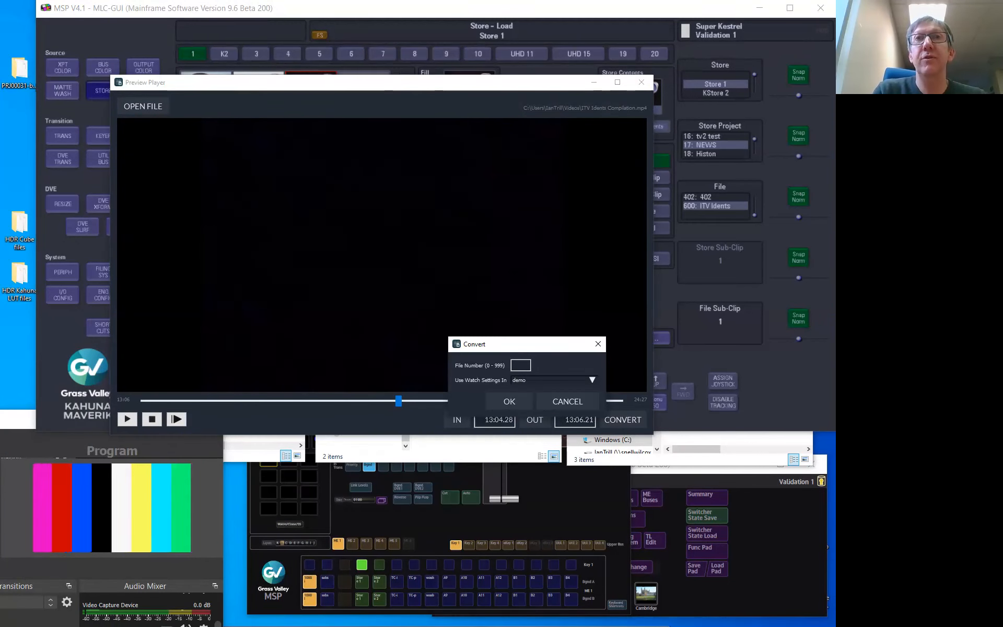
pyautogui.click(592, 380)
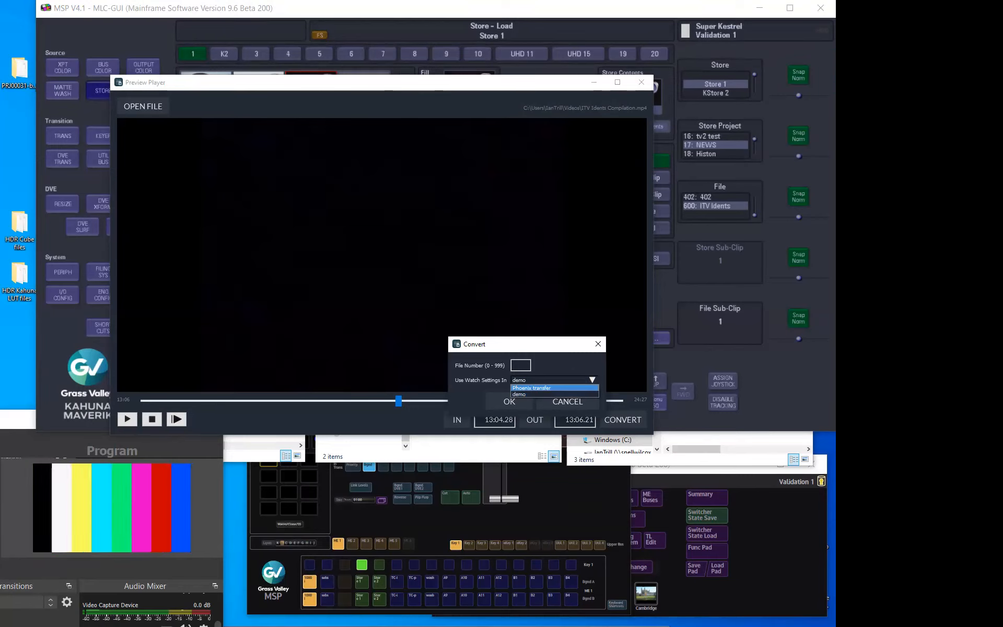
pyautogui.click(539, 394)
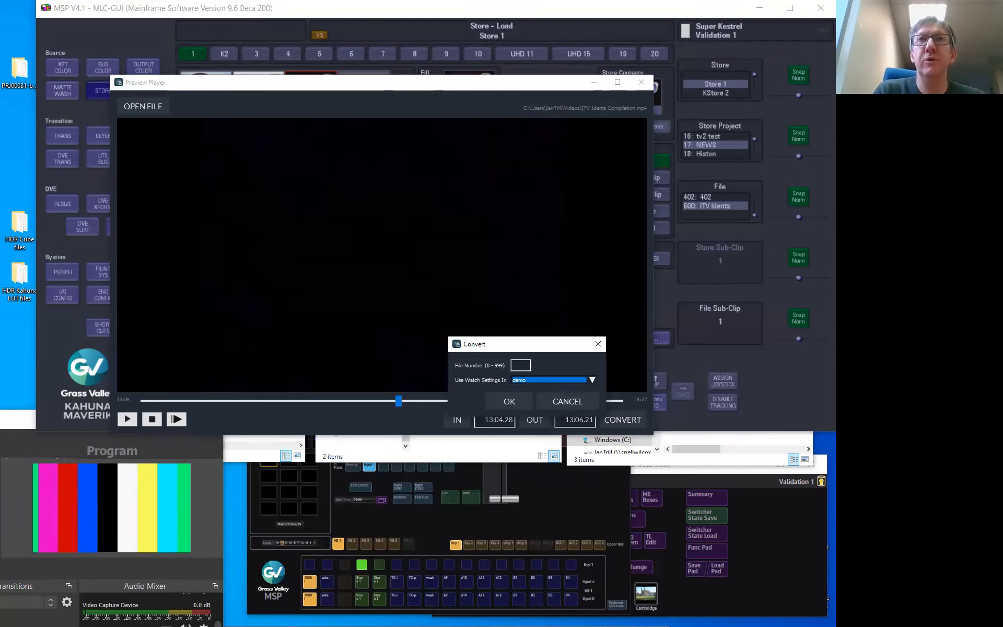
pyautogui.click(567, 402)
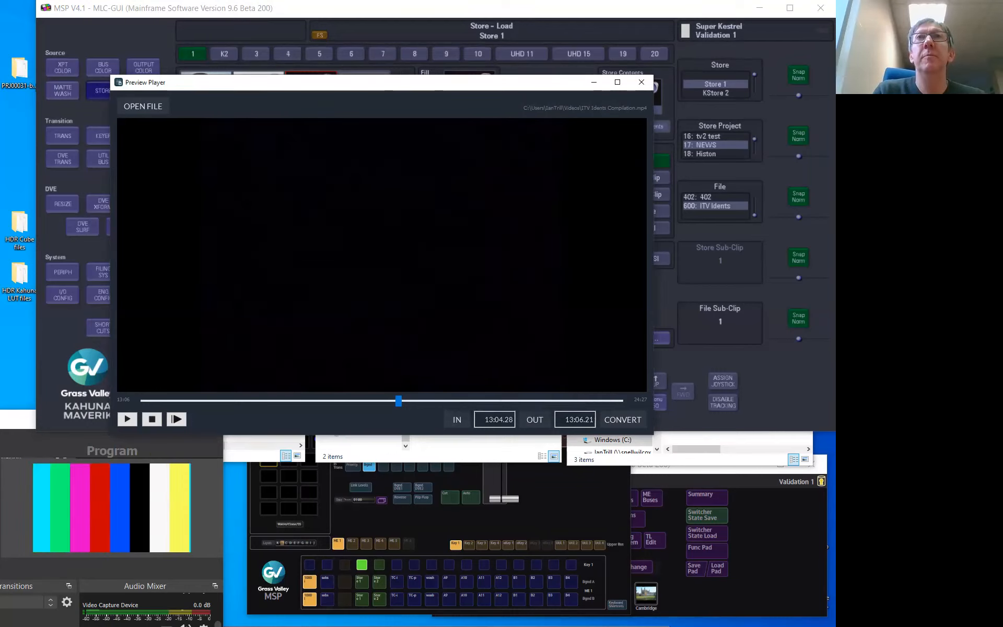
# Minimise the Preview Player and select Store 1 as the signal A source on ME 1.
pyautogui.moveTo(566, 82); pyautogui.dragTo(508, 519)
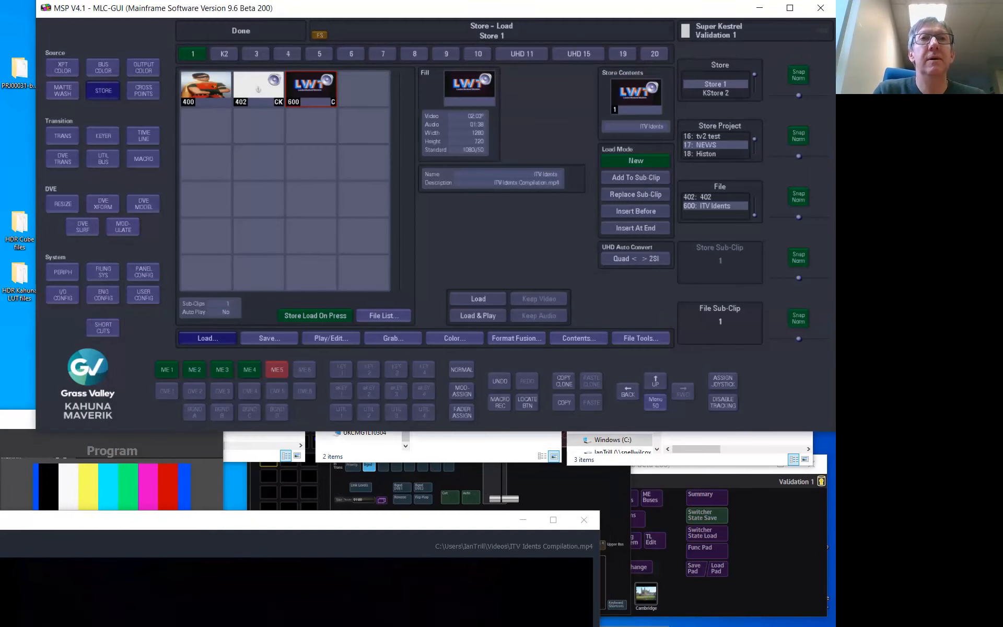
pyautogui.click(523, 519)
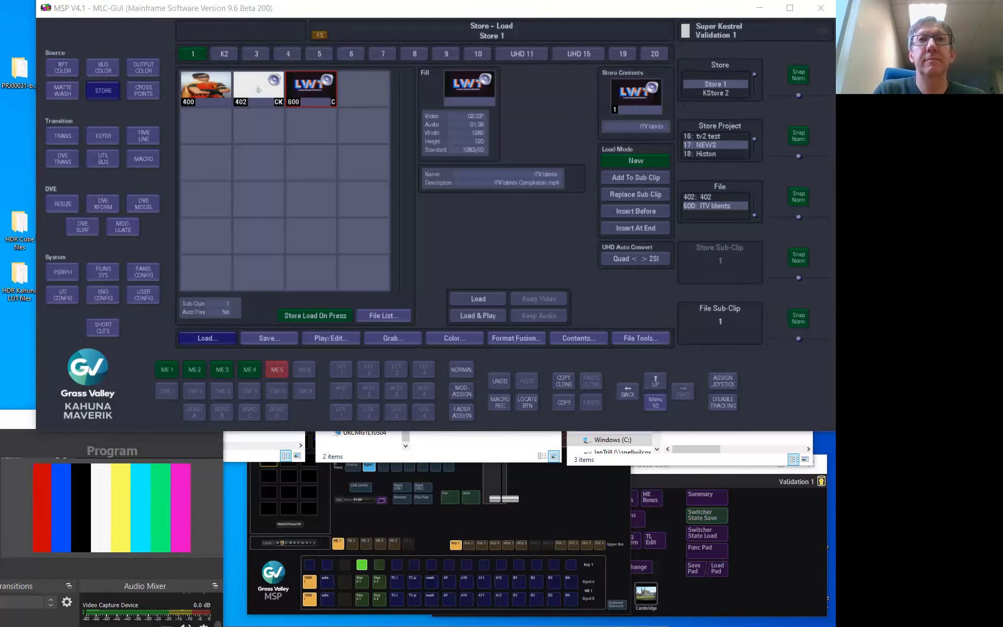
pyautogui.click(361, 582)
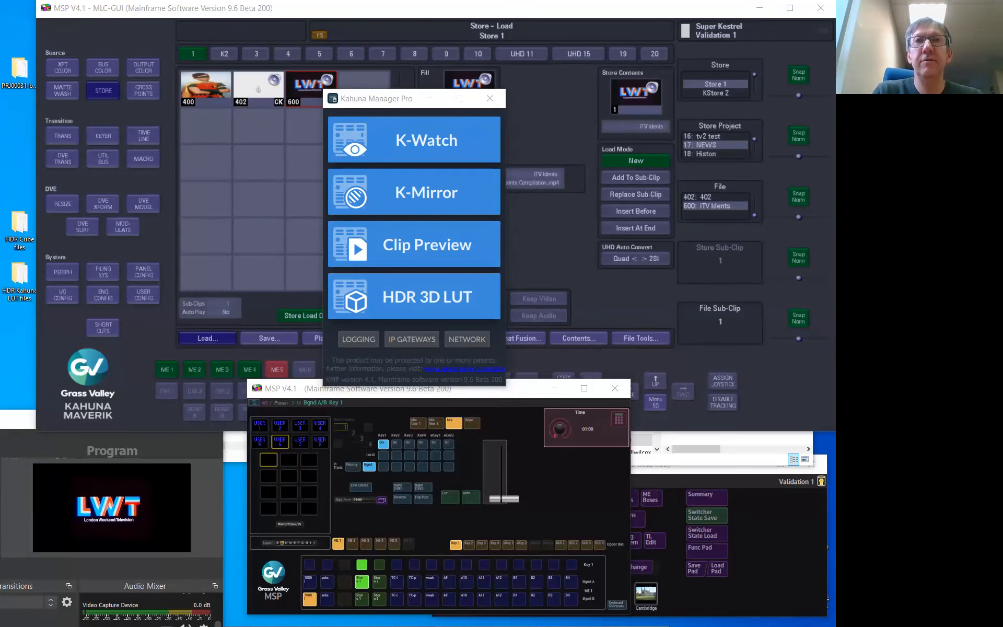
# In the HDR 3D LUT Translator, choose 6-1a_BT709_HLG_Type3_Scene_UpMapping_nocomp-v1_5.cube from the desktop's HDR Cube files folder as the cube file.
pyautogui.moveTo(426, 528); pyautogui.dragTo(443, 151)
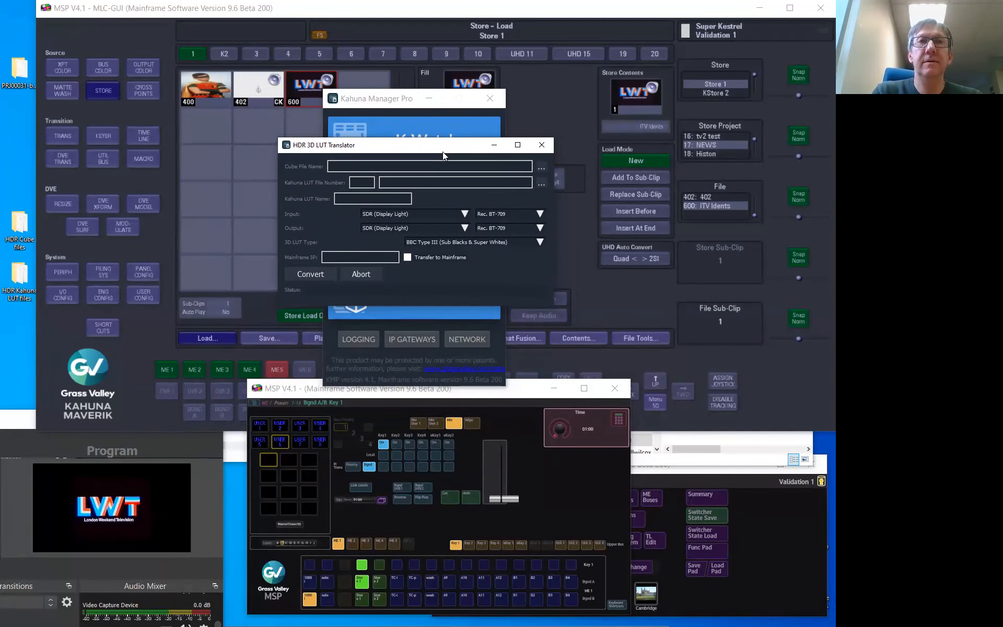
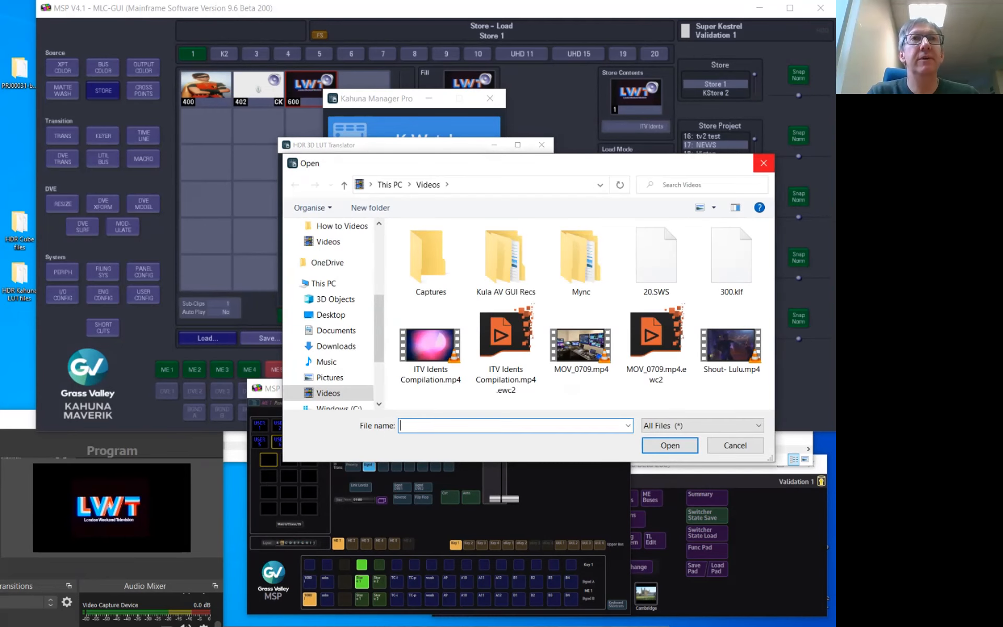
pyautogui.moveTo(379, 317); pyautogui.dragTo(379, 251)
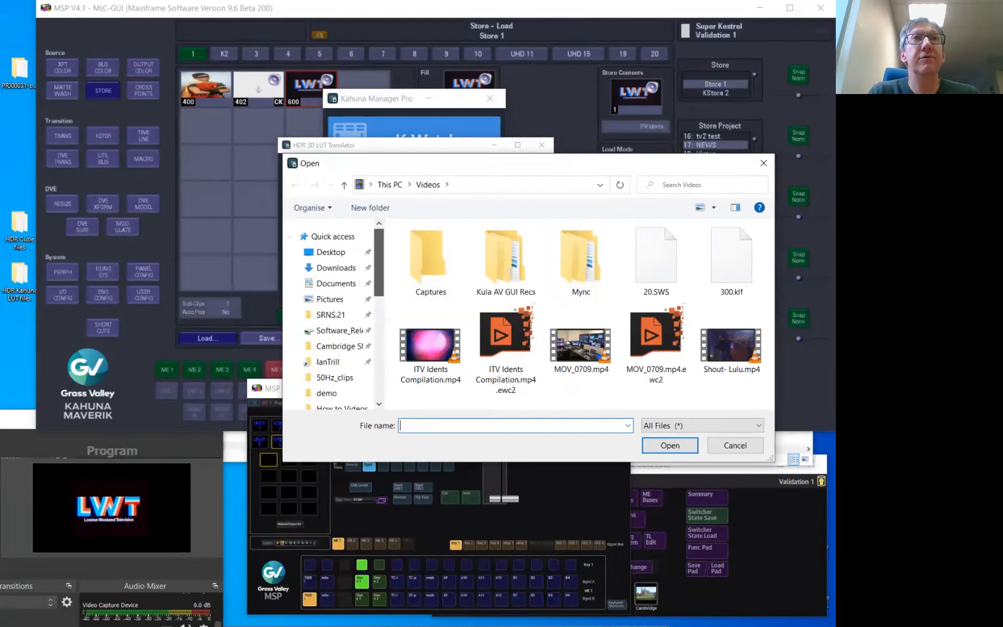
pyautogui.click(331, 252)
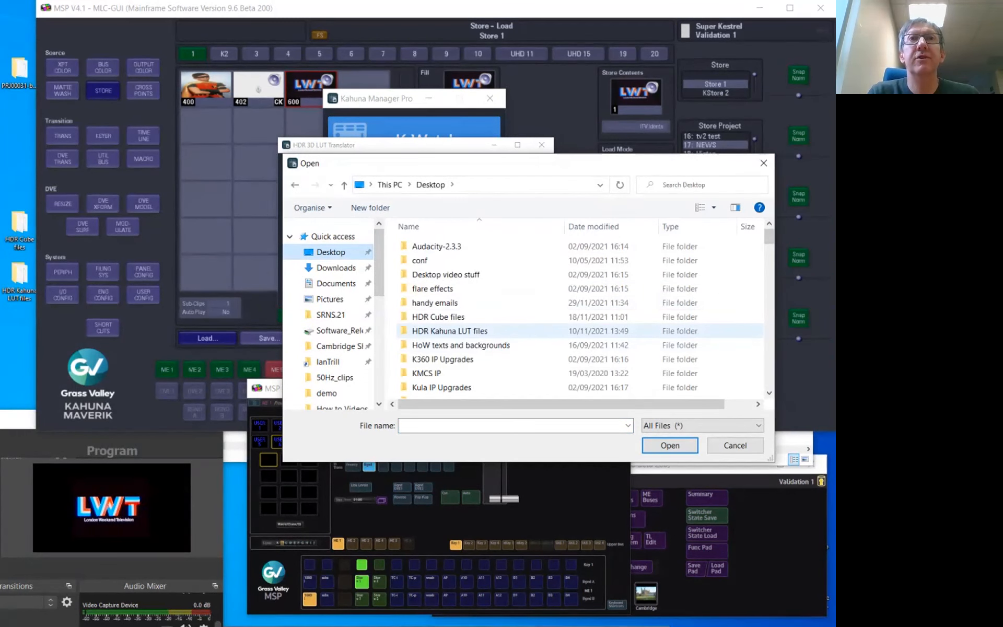
pyautogui.doubleClick(439, 317)
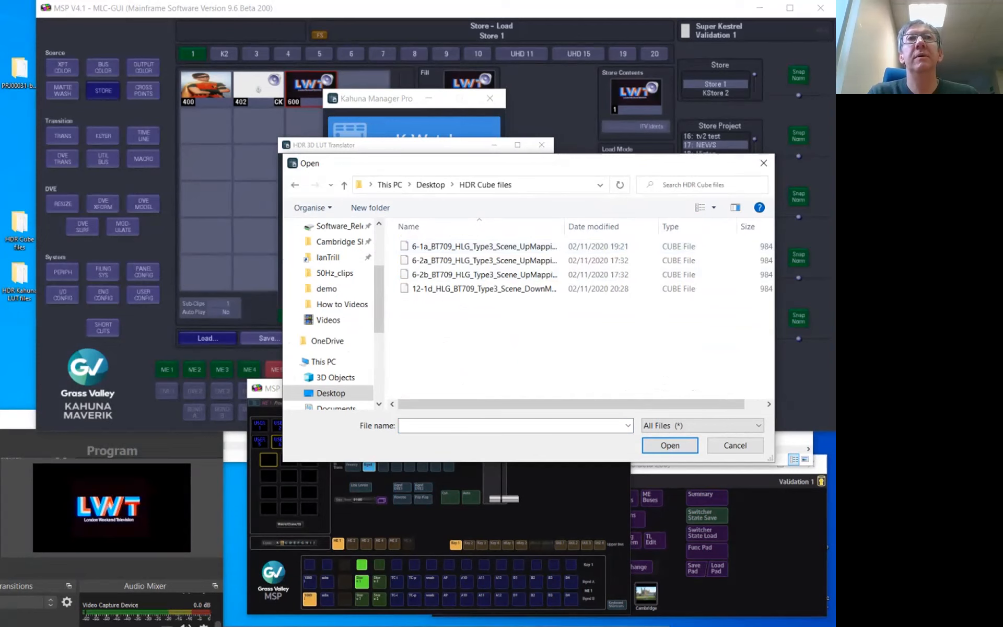
pyautogui.doubleClick(470, 246)
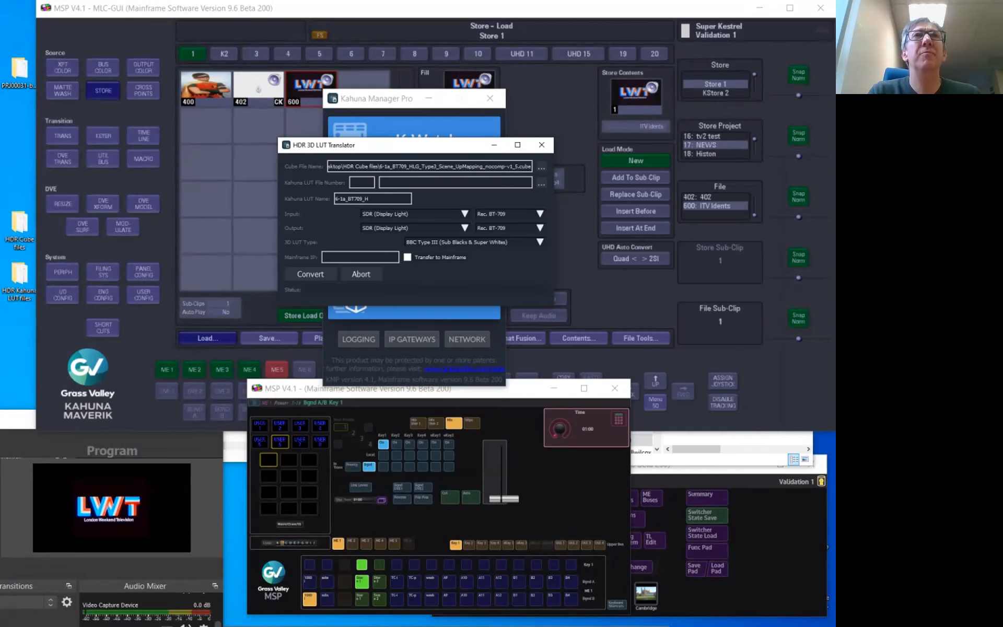
# Set the Kahuna LUT file number to 777 and name the LUT doris.
pyautogui.write('777')
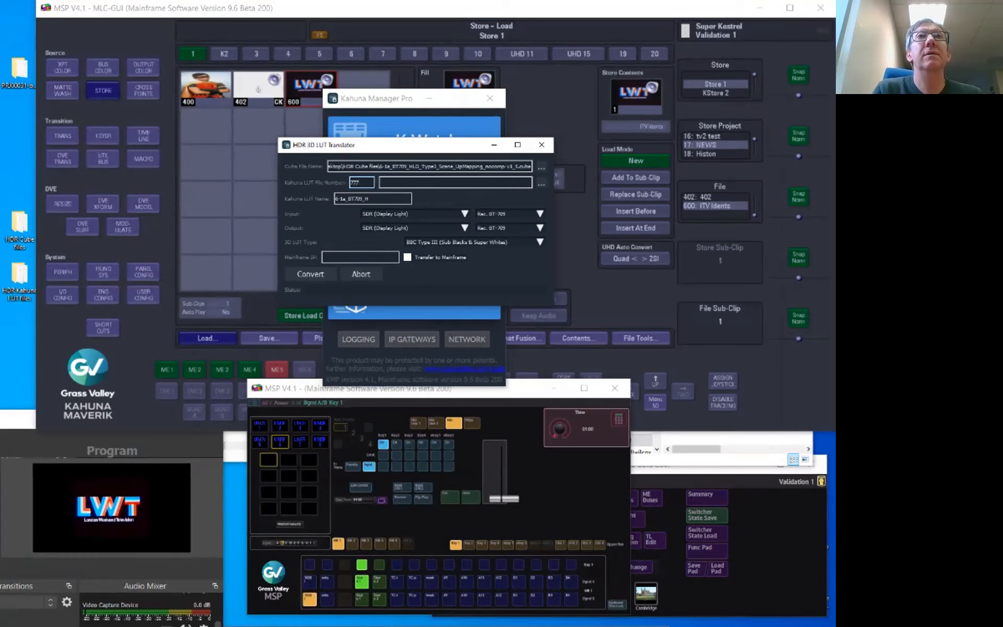
pyautogui.press('Return')
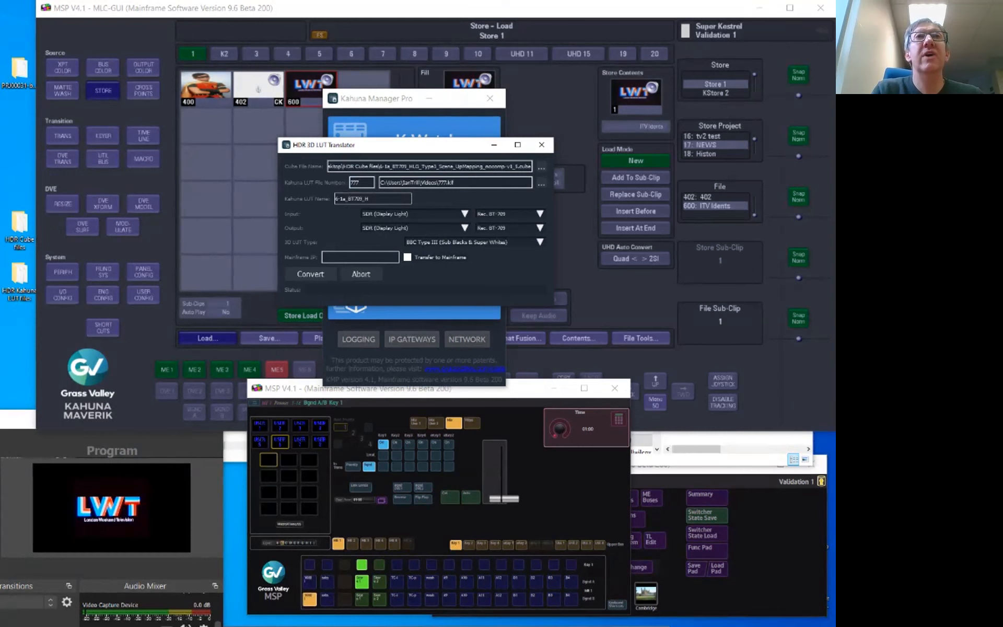
pyautogui.doubleClick(352, 199)
pyautogui.write('doris')
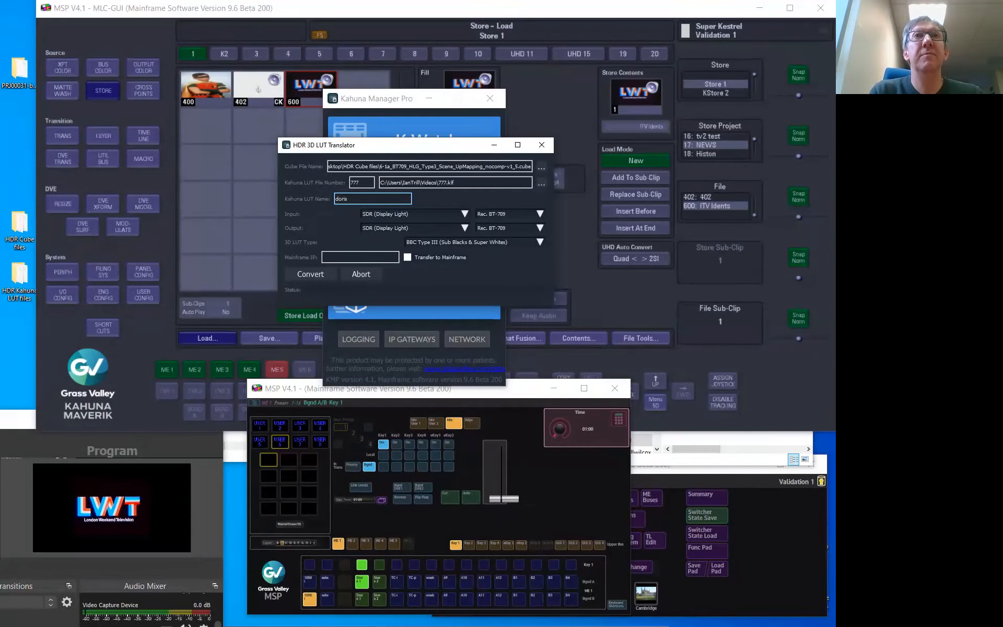
# Set the LUT's output to HLG with Rec. BT-2020, and choose BBC Type III (Sub Blacks & Super Whites) as the 3D LUT type.
pyautogui.click(465, 227)
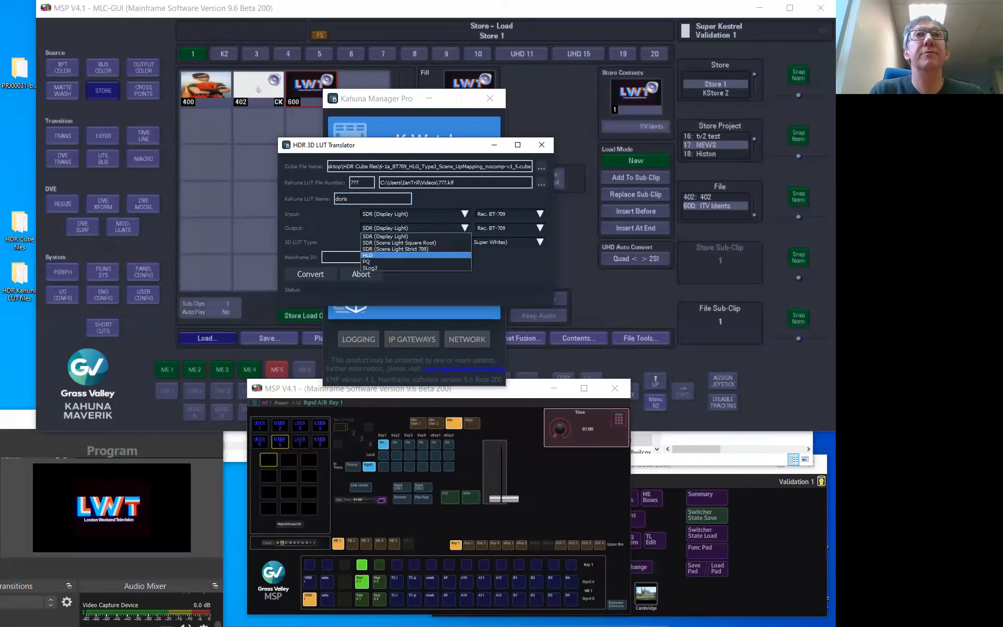
pyautogui.press('Return')
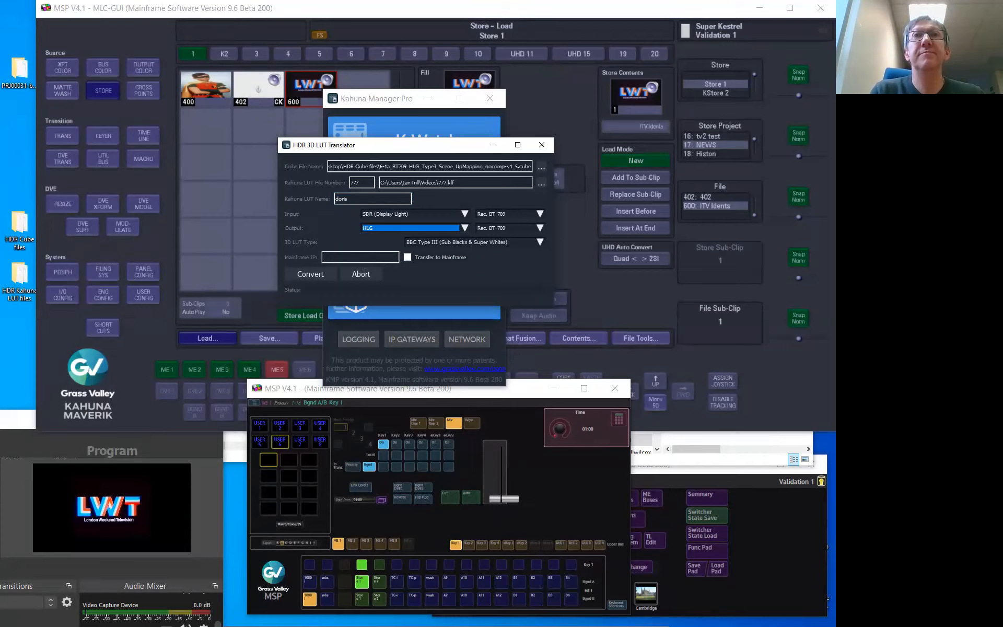
pyautogui.click(539, 228)
pyautogui.click(509, 243)
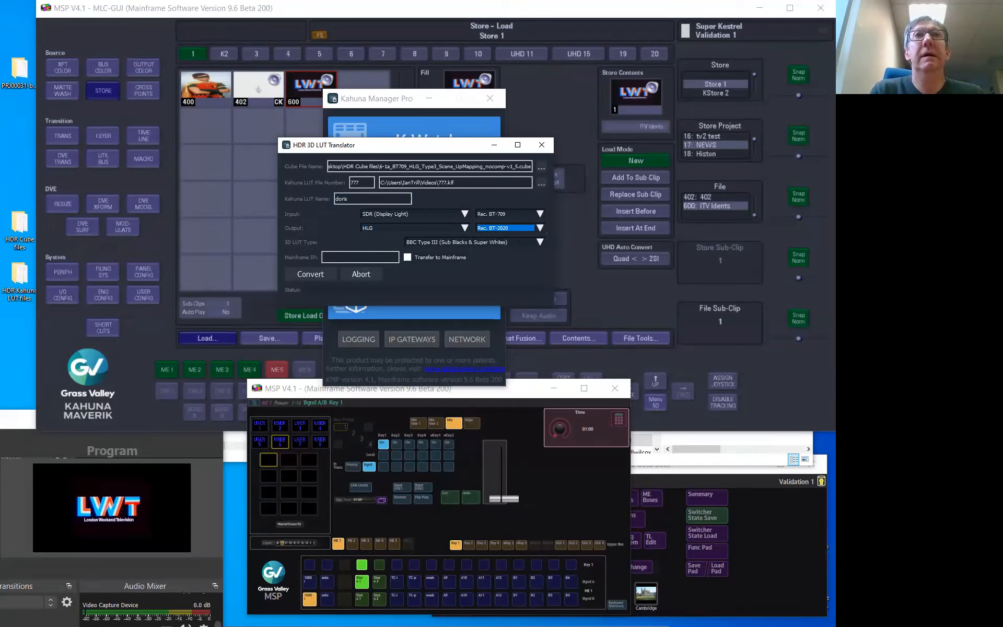
pyautogui.click(540, 242)
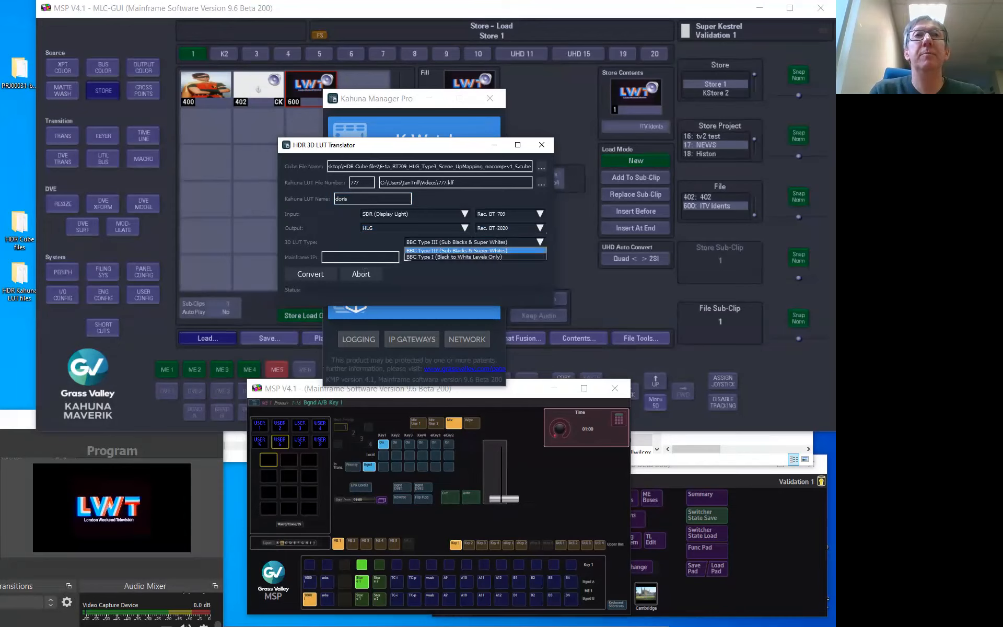
pyautogui.click(475, 251)
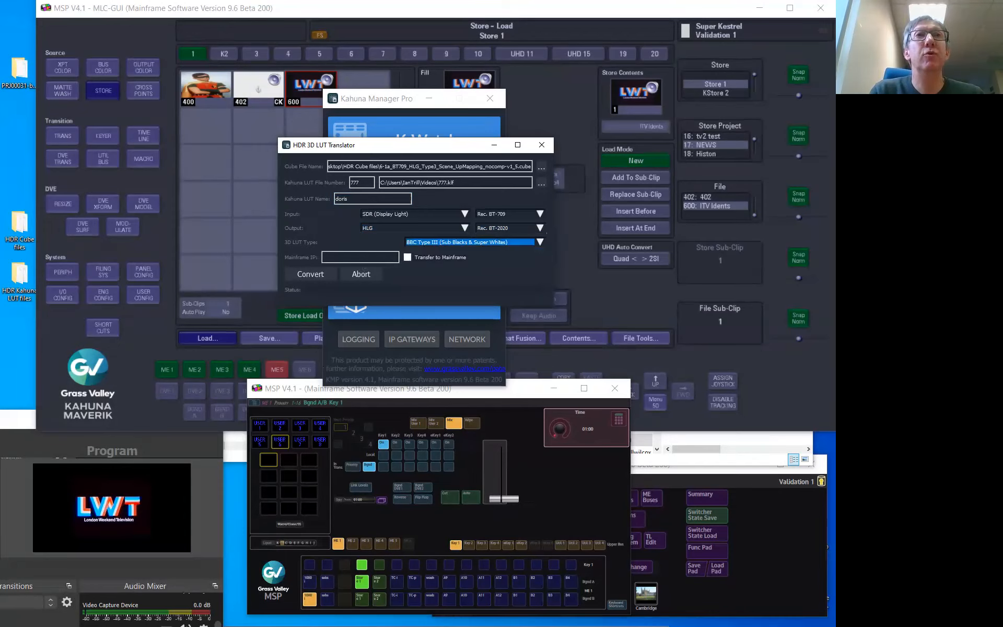
# Enable transfer to the mainframe at IP 10.127.16.26 and convert the LUT.
pyautogui.click(408, 257)
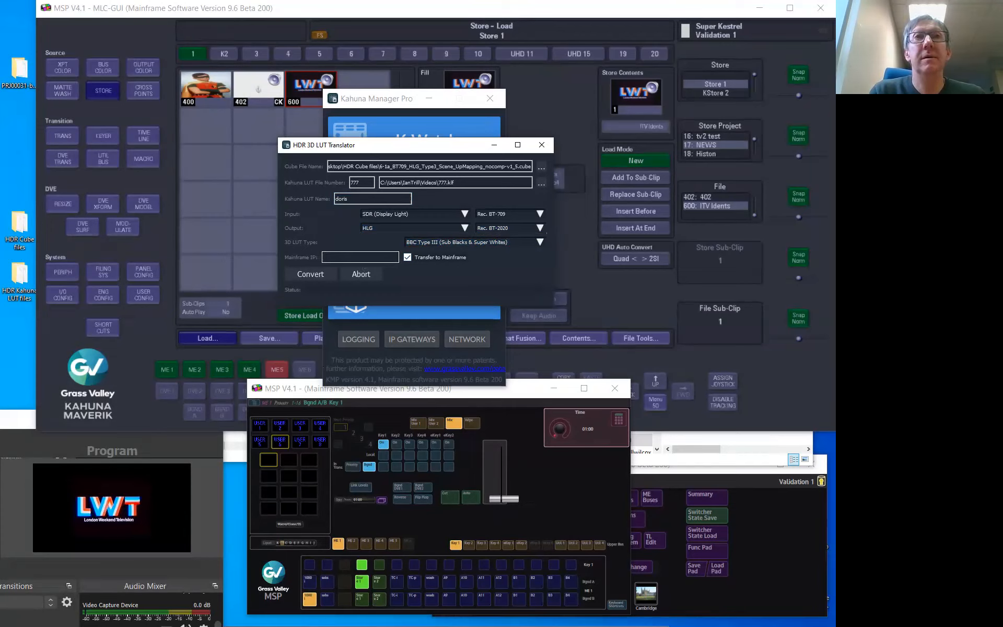
pyautogui.write('10.1')
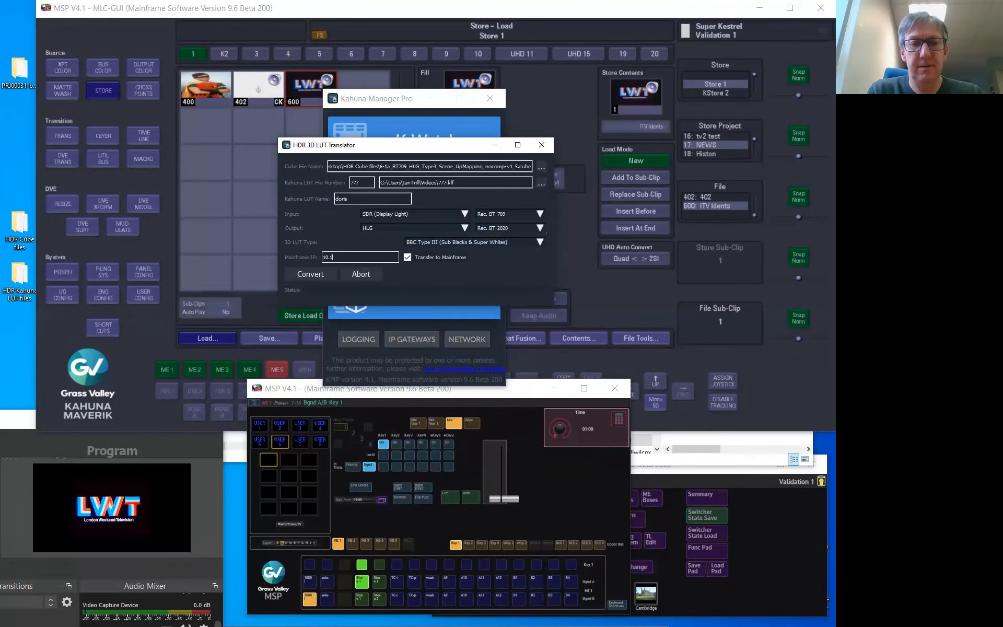
pyautogui.write('27.')
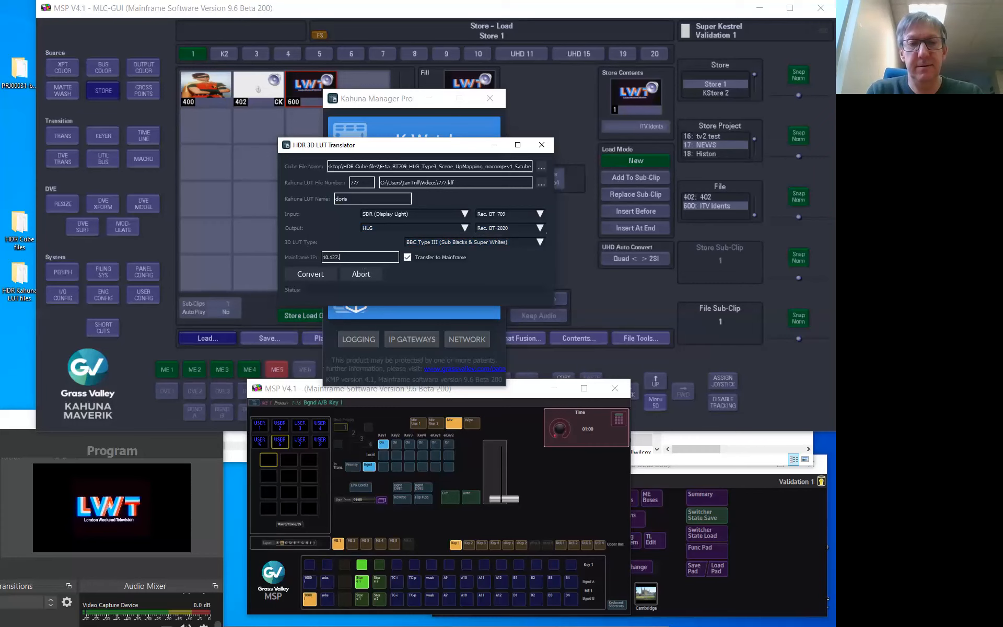
pyautogui.write('16.26')
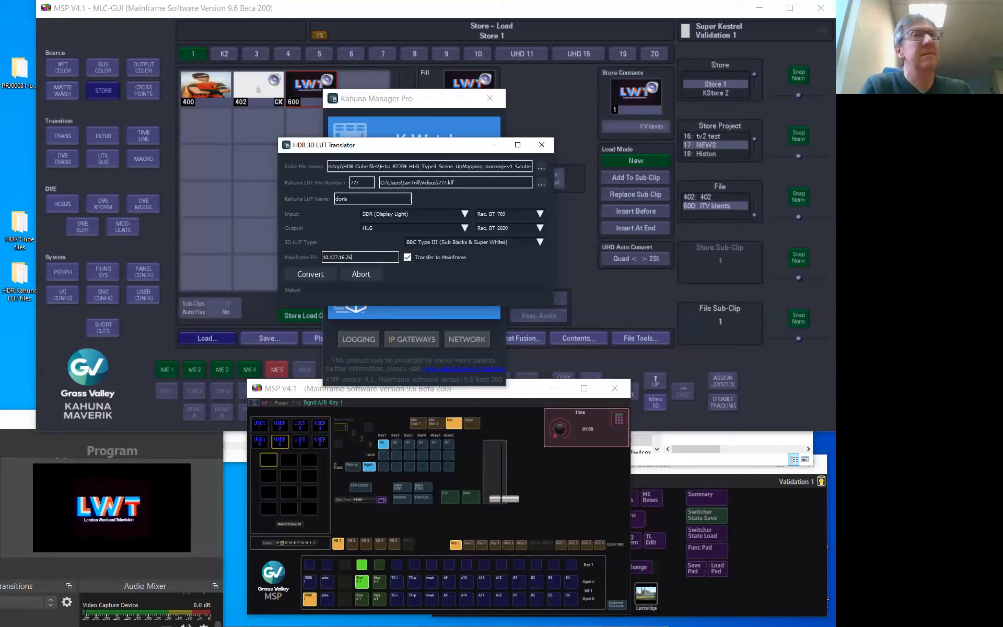
pyautogui.press('Return')
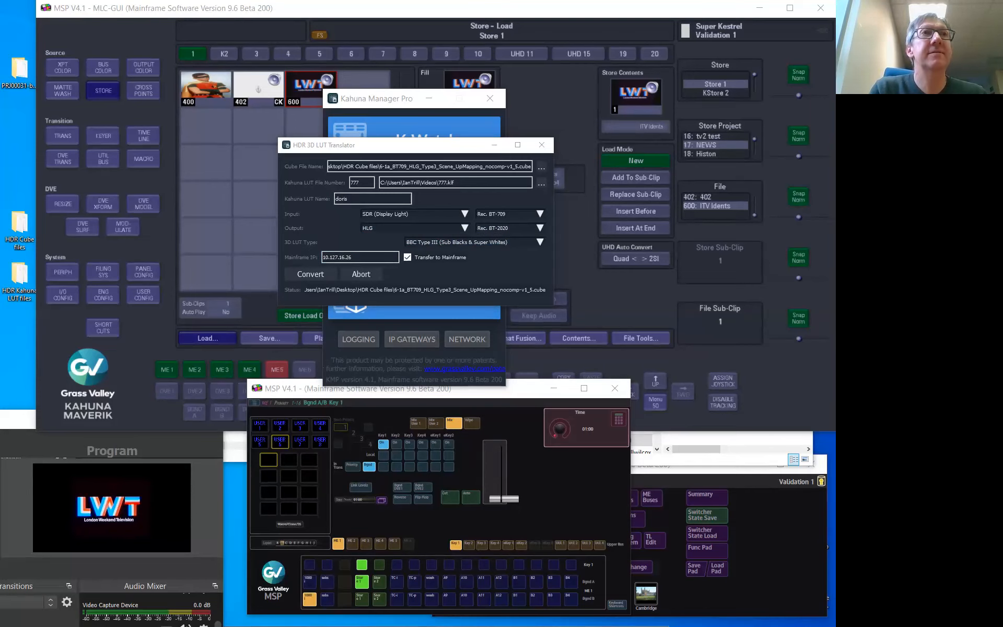
# Check the mainframe's HDR LUT configuration files and the fixed LUT settings for system SDR to HDR conversion.
pyautogui.click(103, 272)
pyautogui.click(644, 338)
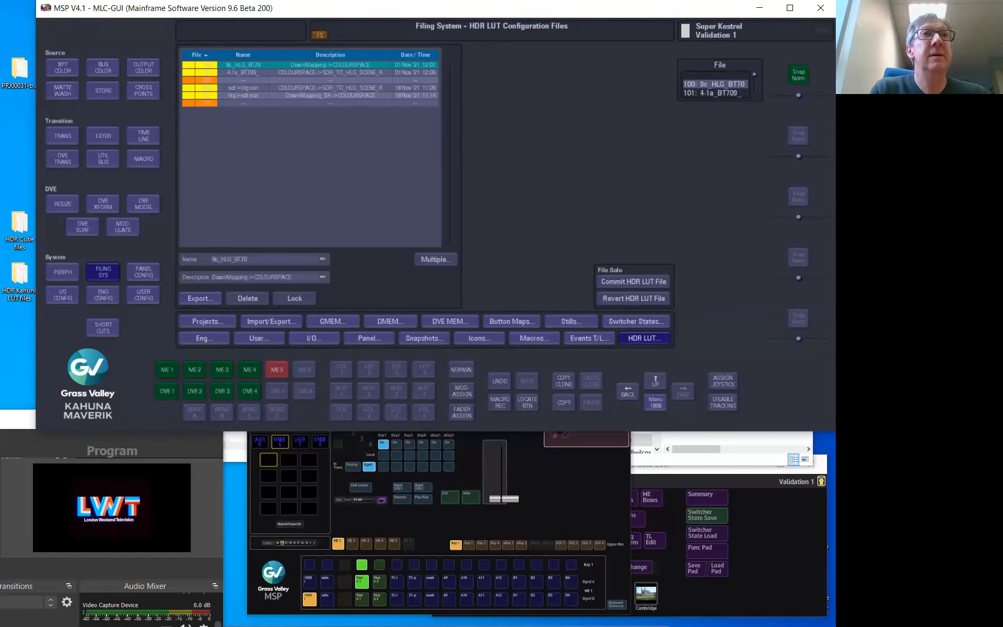
pyautogui.click(103, 295)
pyautogui.click(277, 338)
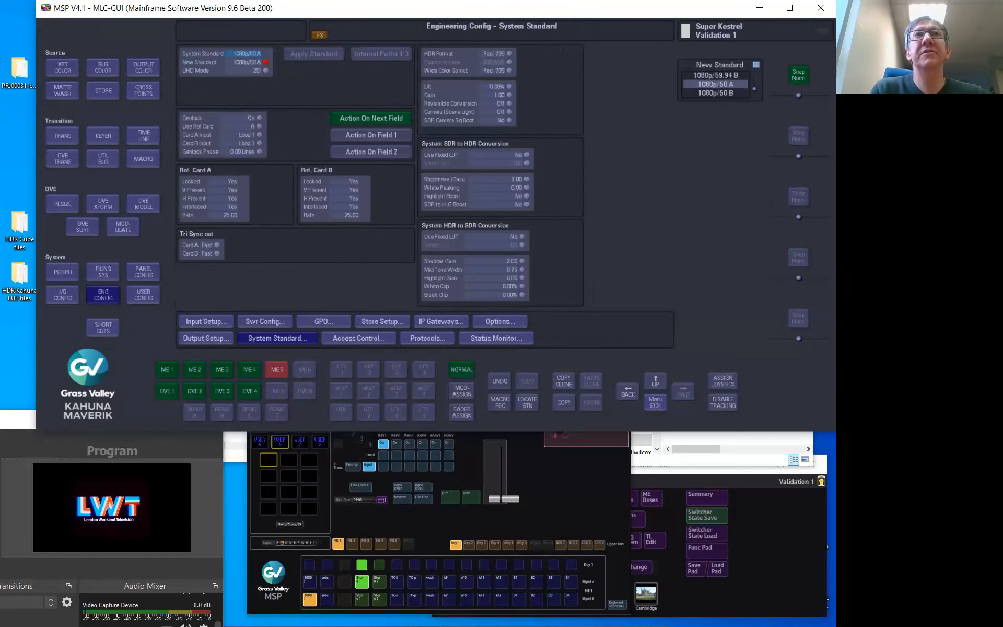
pyautogui.click(478, 159)
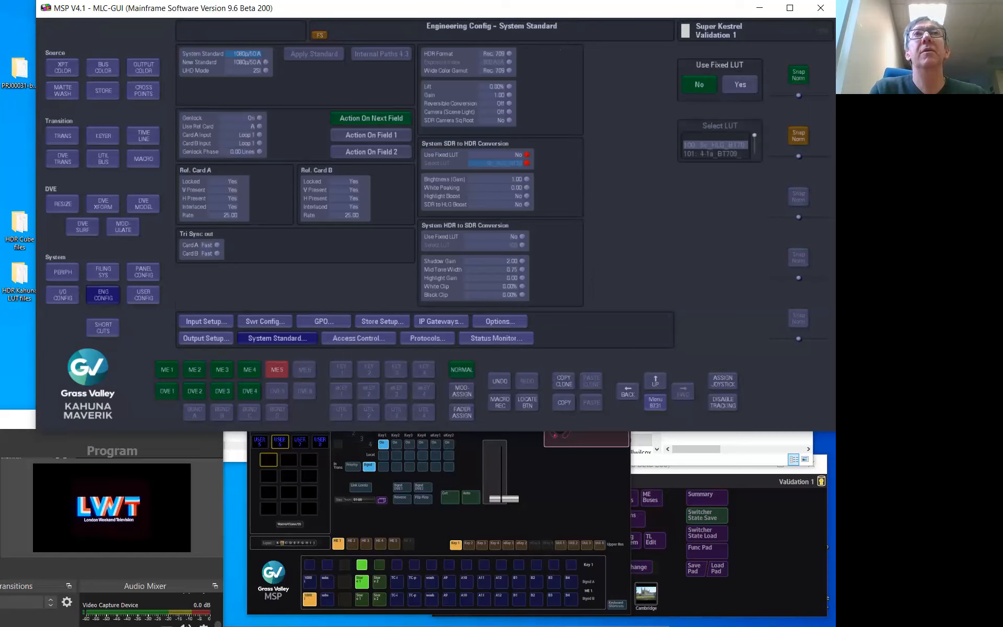
# Set the system standard's HDR format to HLG and its wide color gamut to Rec. 2020.
pyautogui.click(468, 62)
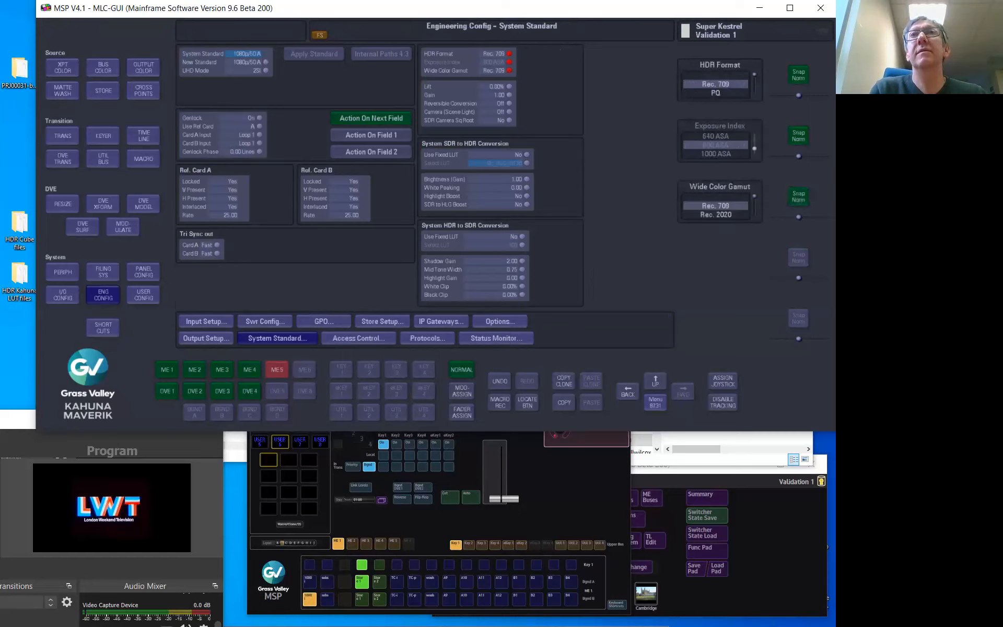
pyautogui.click(715, 84)
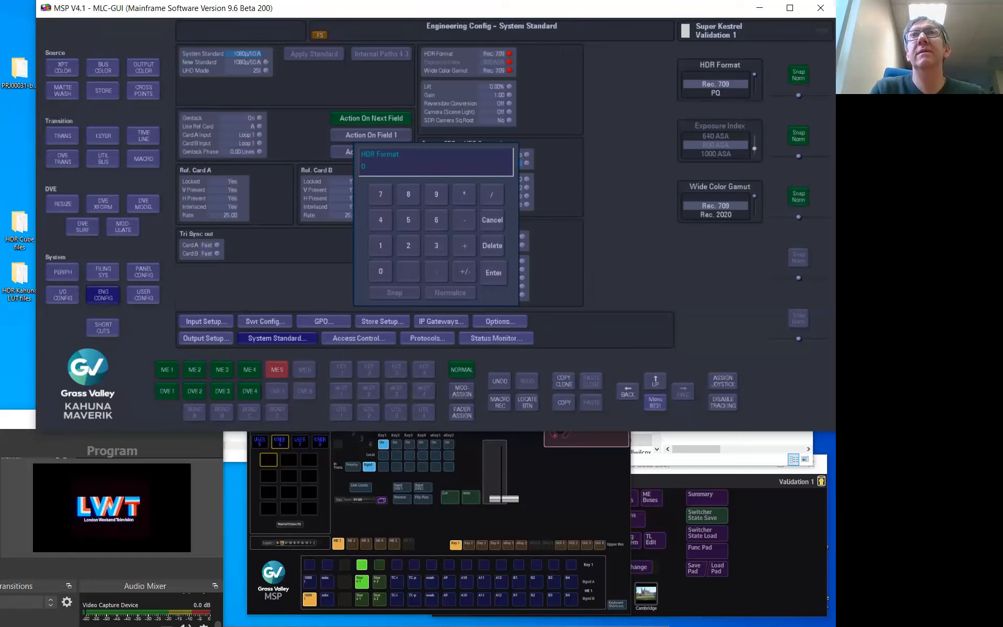
pyautogui.write('7')
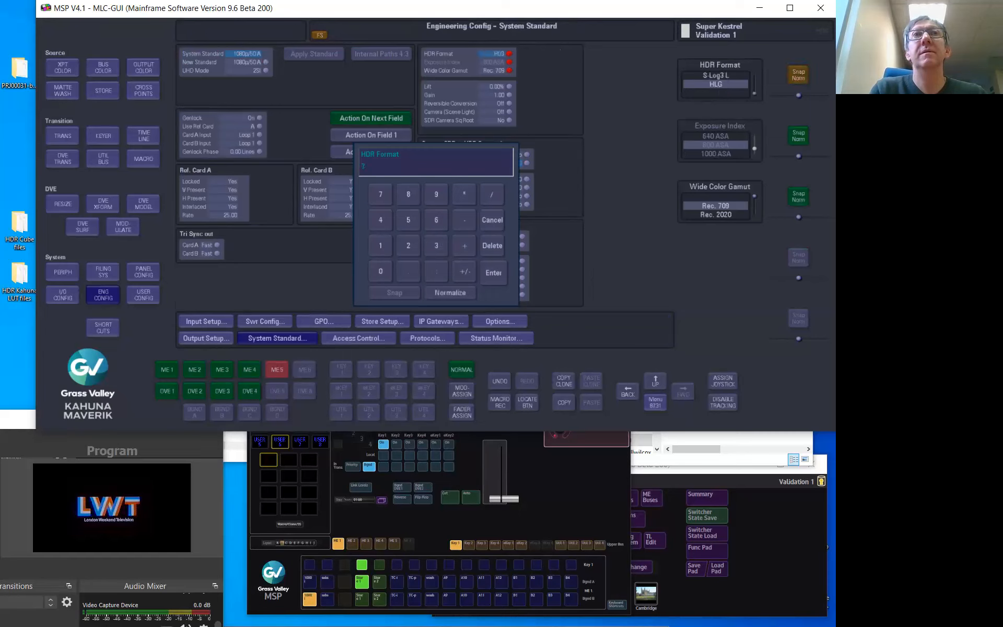
pyautogui.press('Return')
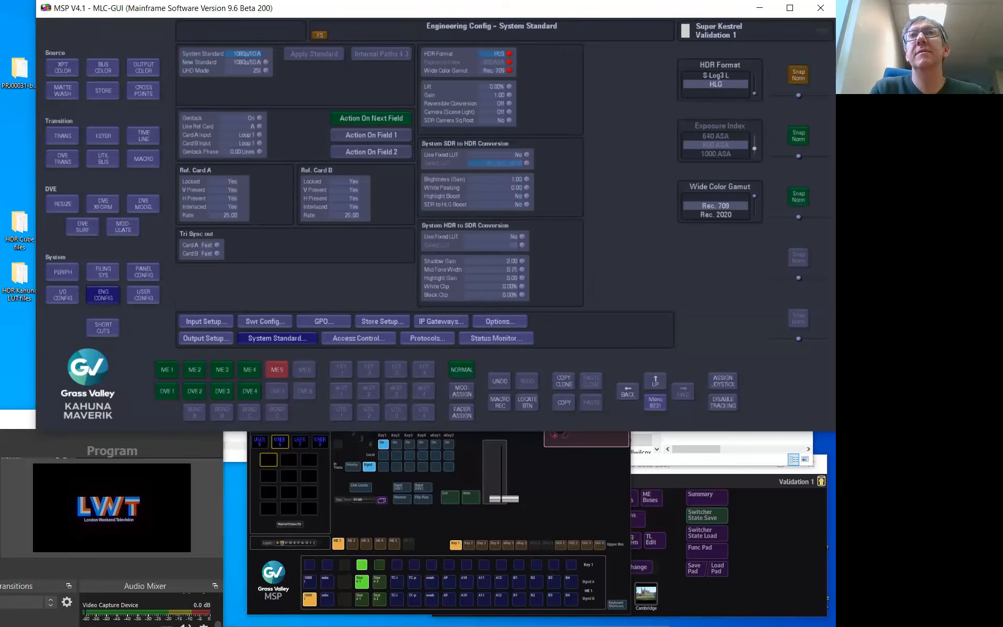
pyautogui.click(716, 214)
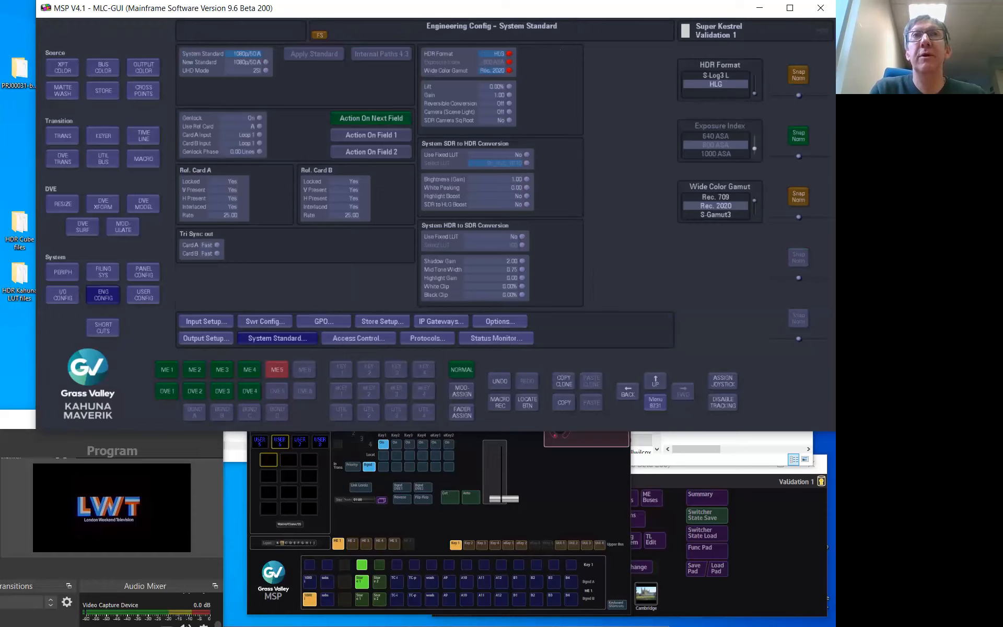
# Enable fixed LUTs for the system's SDR to HDR and HDR to SDR conversions, selecting LUT 777 for HDR to SDR.
pyautogui.click(491, 159)
pyautogui.click(740, 84)
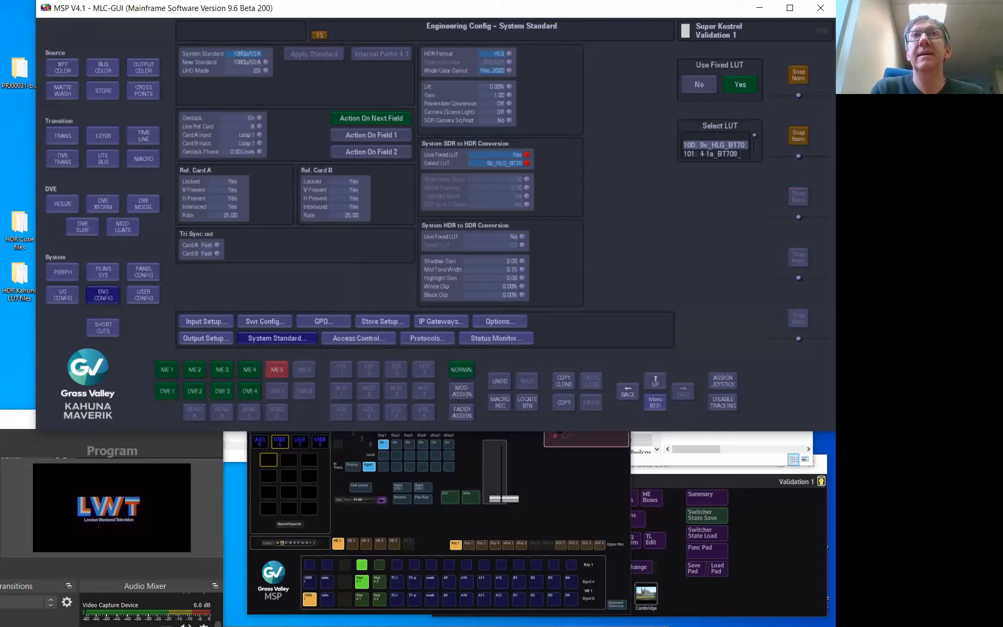
pyautogui.click(491, 241)
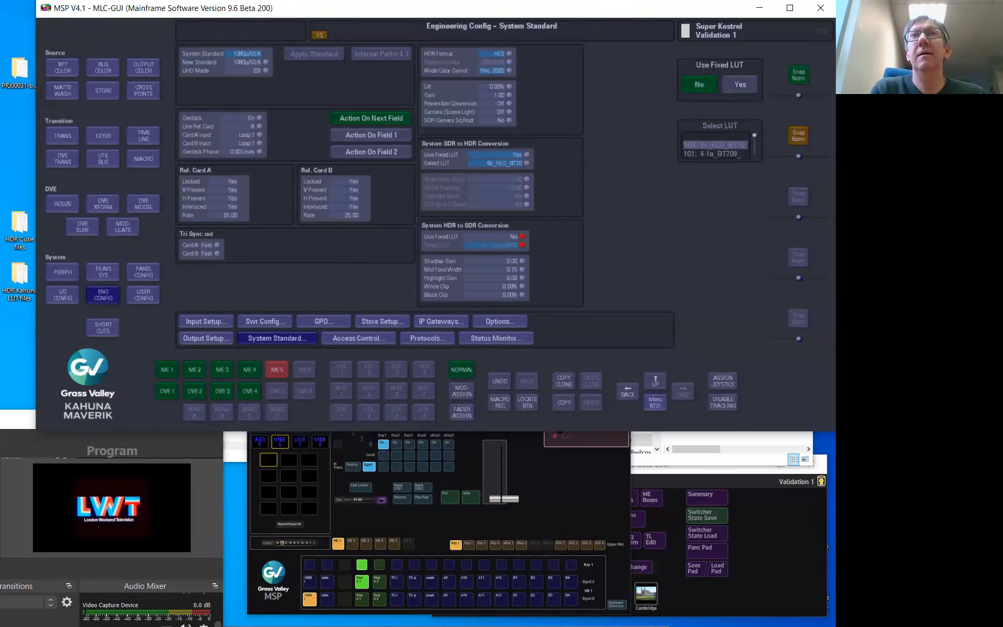
pyautogui.click(740, 85)
pyautogui.scroll(-6, 716, 146)
pyautogui.scroll(1, 716, 145)
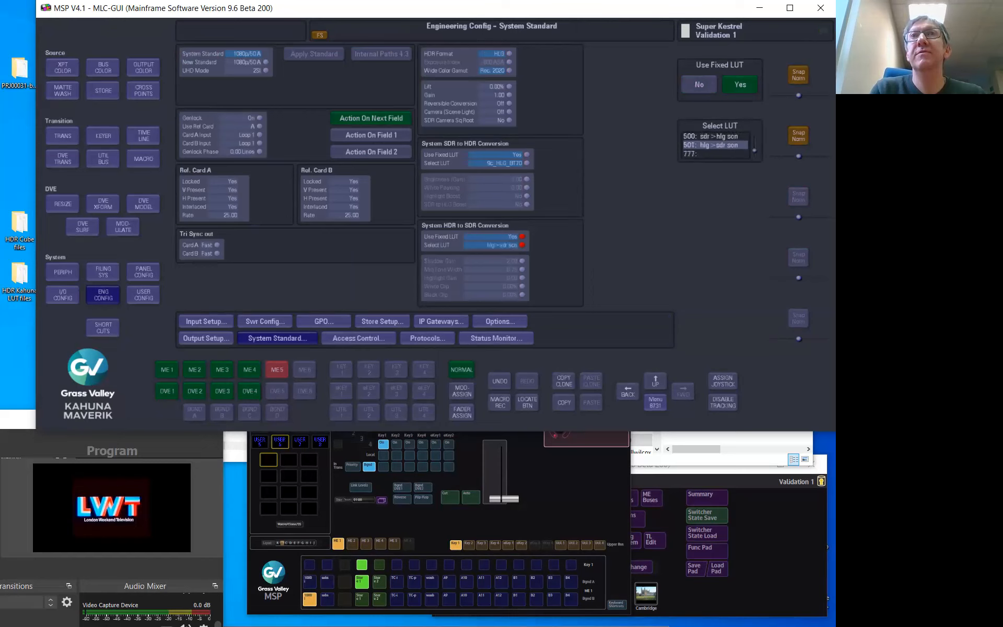
pyautogui.scroll(-1, 716, 145)
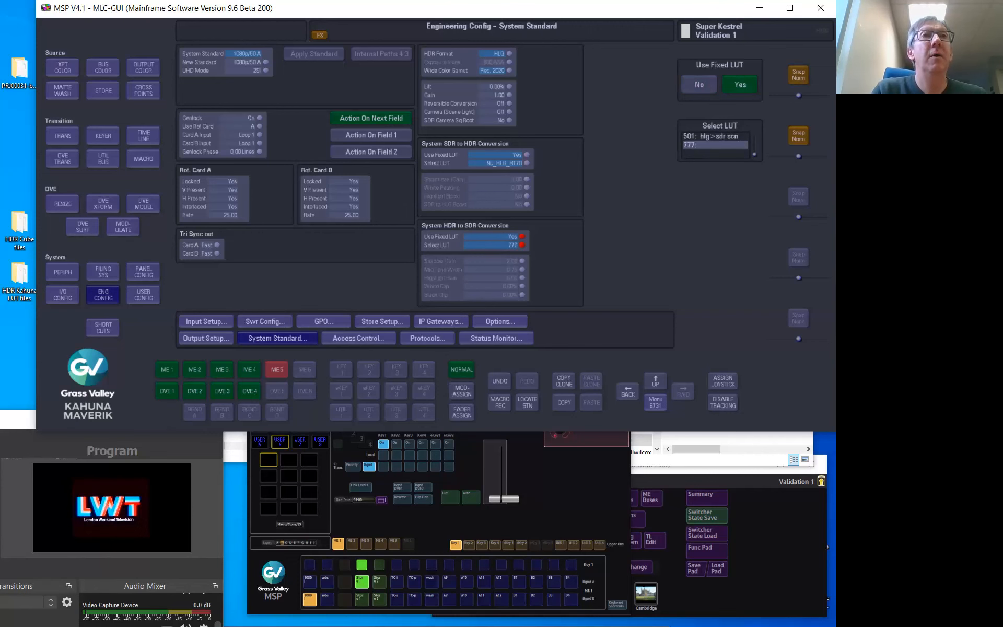
# In the input HDR settings, make Input A1 follow the system with SDR as its system format.
pyautogui.click(206, 321)
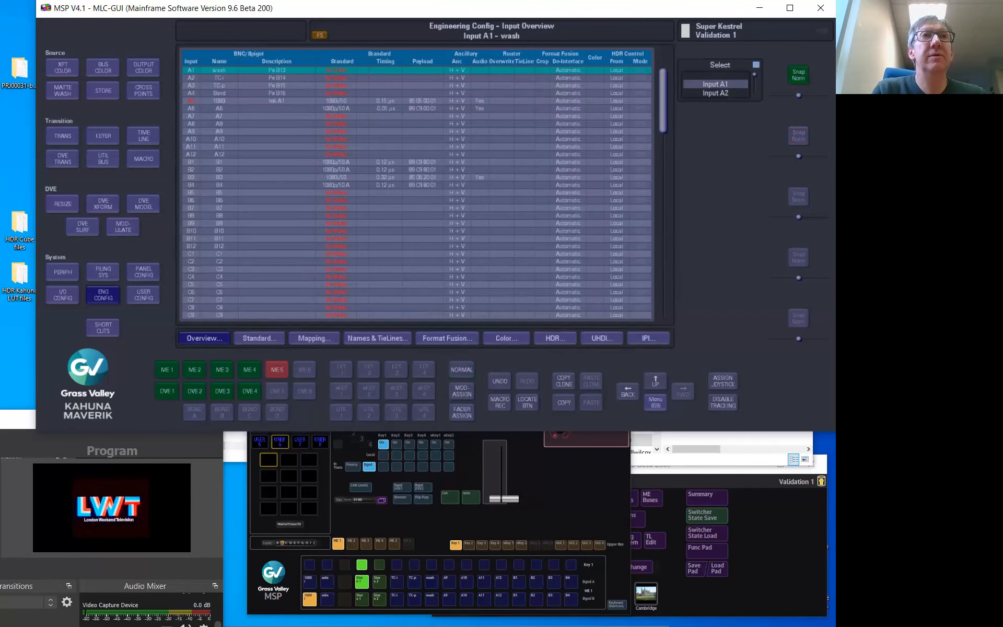
pyautogui.click(556, 338)
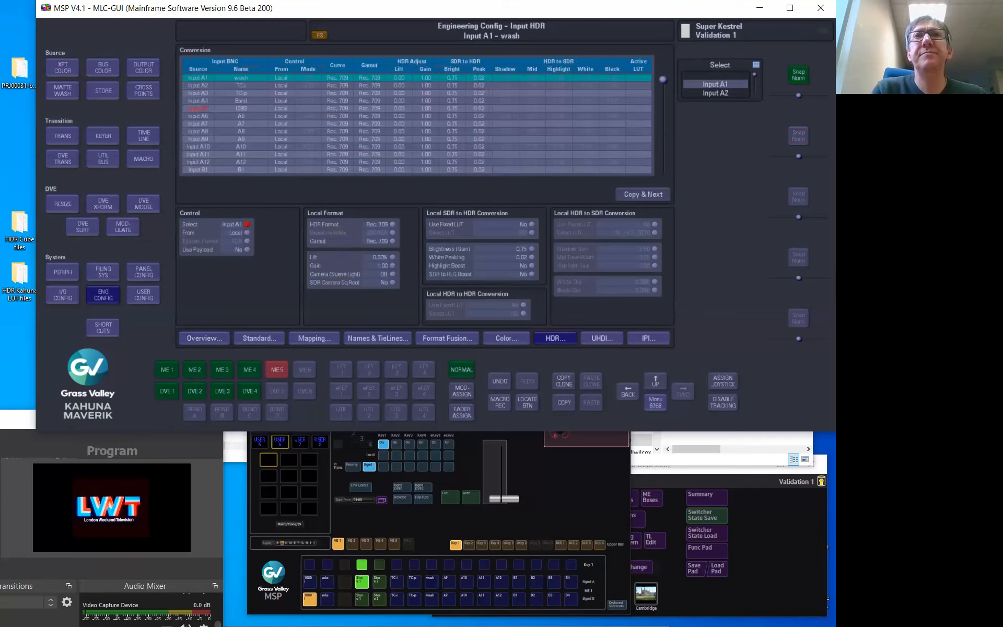
pyautogui.click(216, 237)
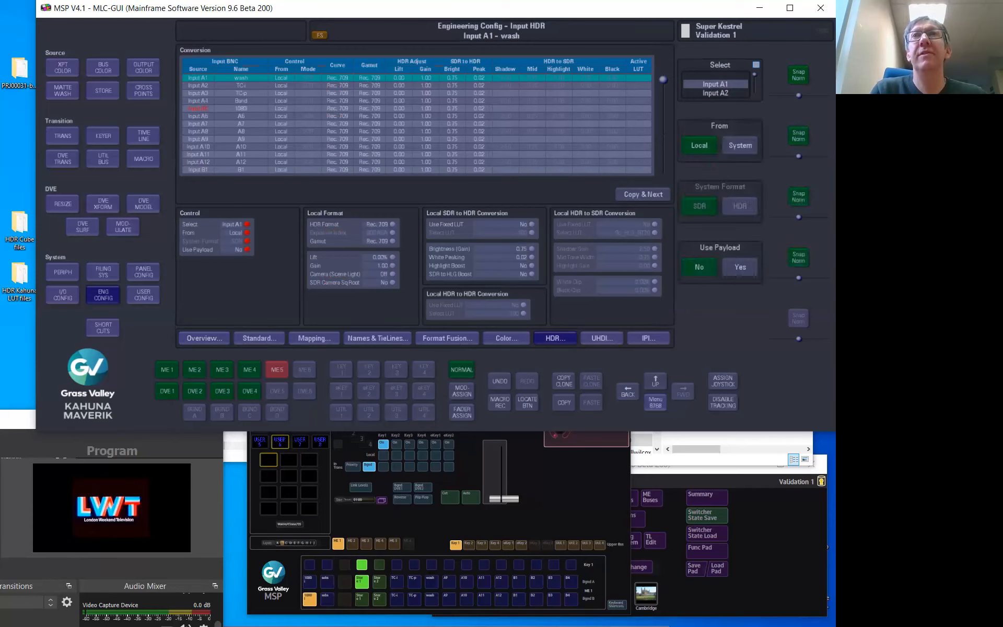
pyautogui.click(740, 146)
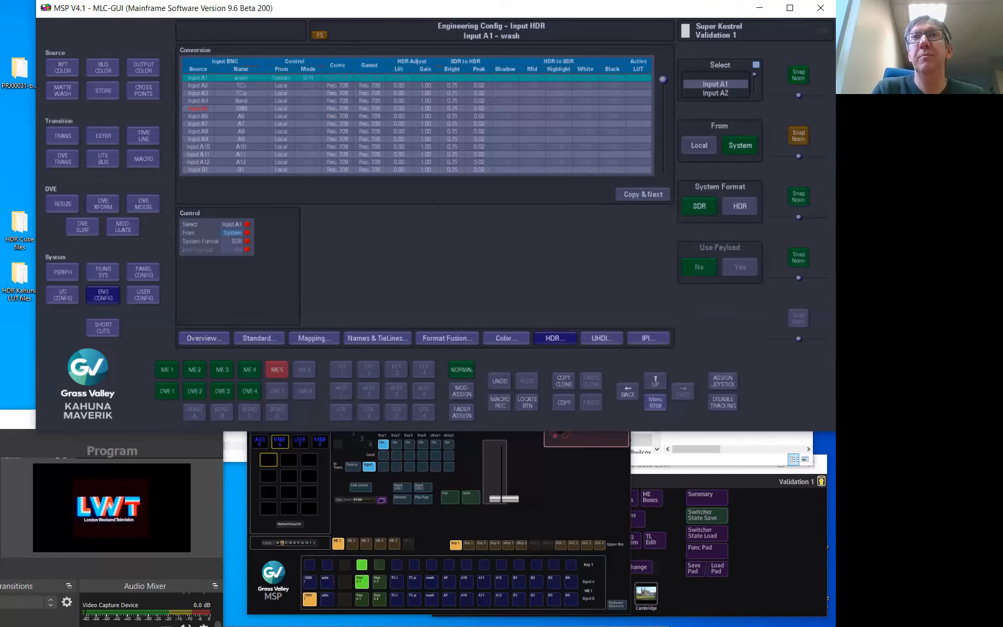
pyautogui.click(739, 206)
pyautogui.click(699, 206)
pyautogui.click(740, 206)
pyautogui.click(699, 207)
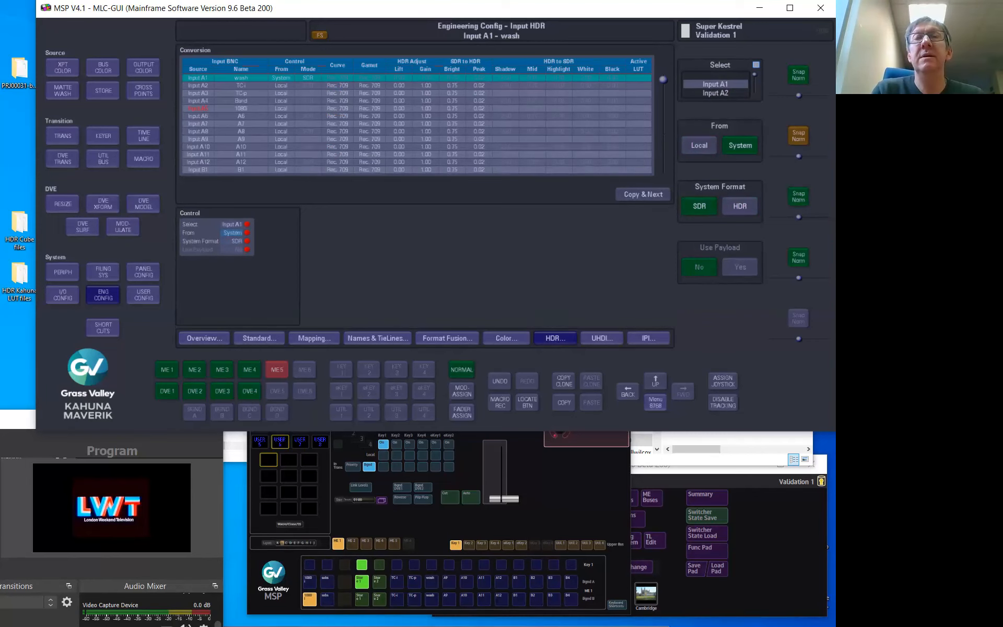
# Return Input A1's HDR control to Local and try enabling a fixed LUT for its local SDR to HDR conversion.
pyautogui.click(699, 146)
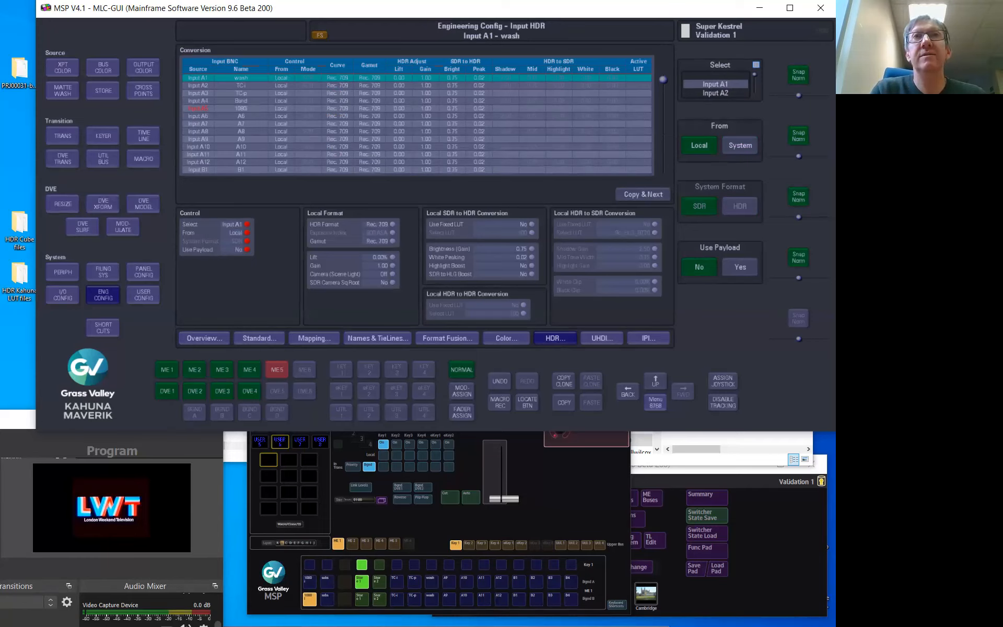
pyautogui.click(503, 232)
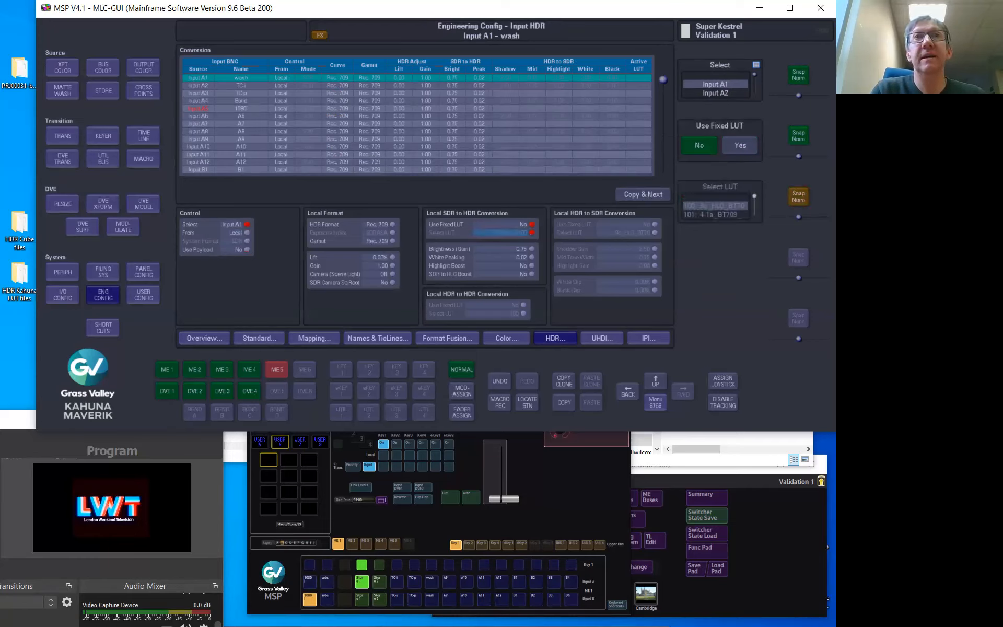
pyautogui.click(740, 145)
pyautogui.click(699, 146)
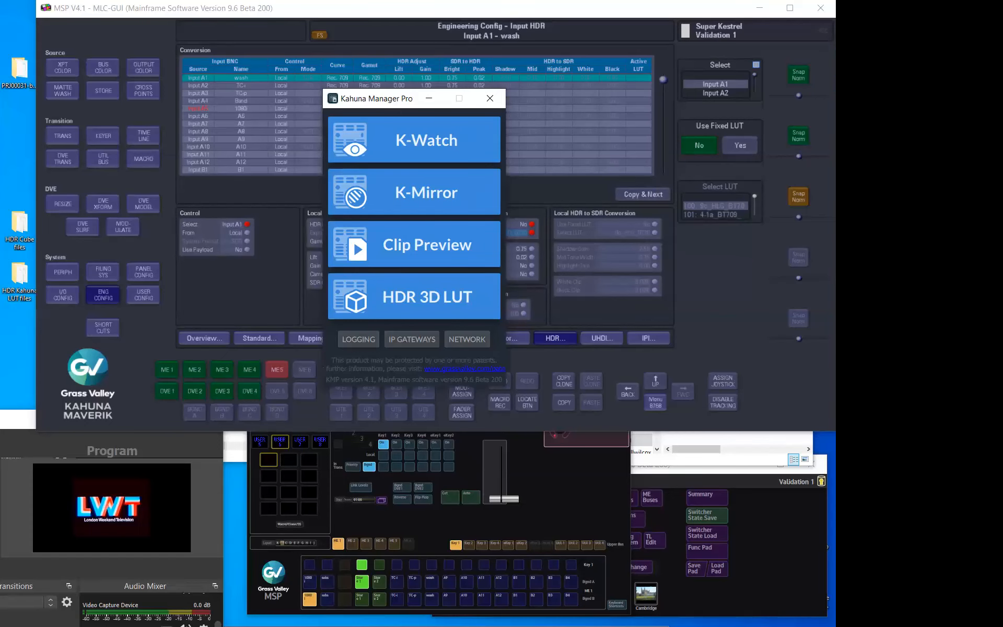
# Switch to the out folder and check the converted files 400.SWS, 402.SWS and 600.SWS.
pyautogui.hotkey('alt', 'Tab')
pyautogui.hotkey('alt', 'Tab')
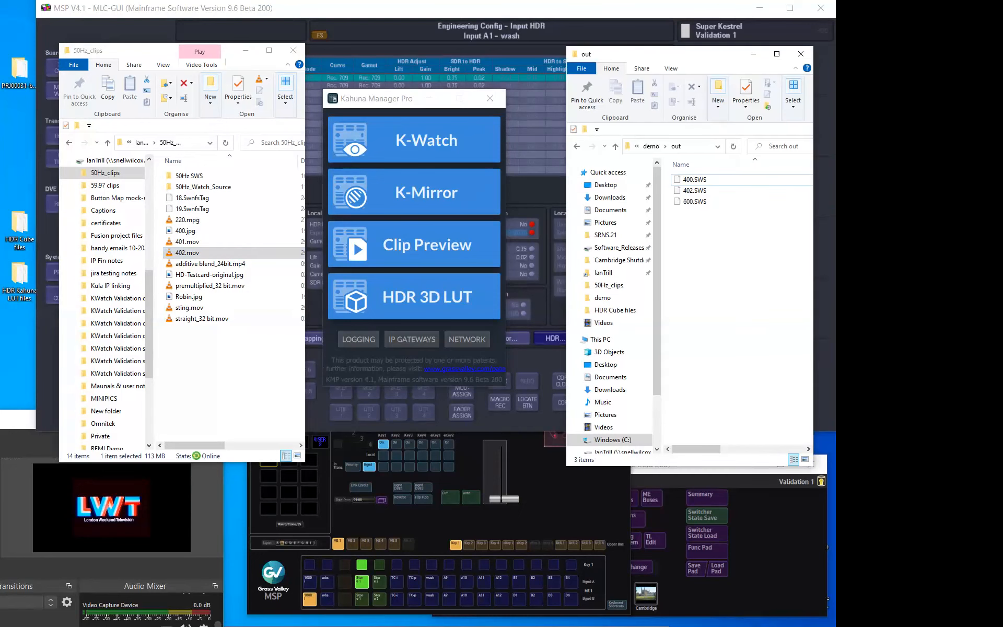
pyautogui.click(695, 180)
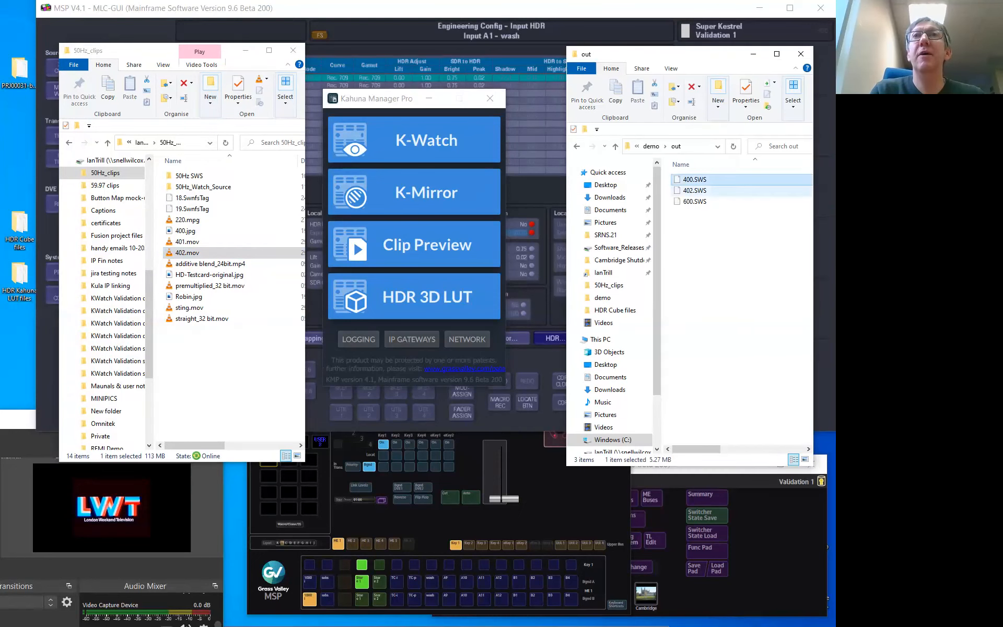
pyautogui.click(694, 190)
pyautogui.click(695, 202)
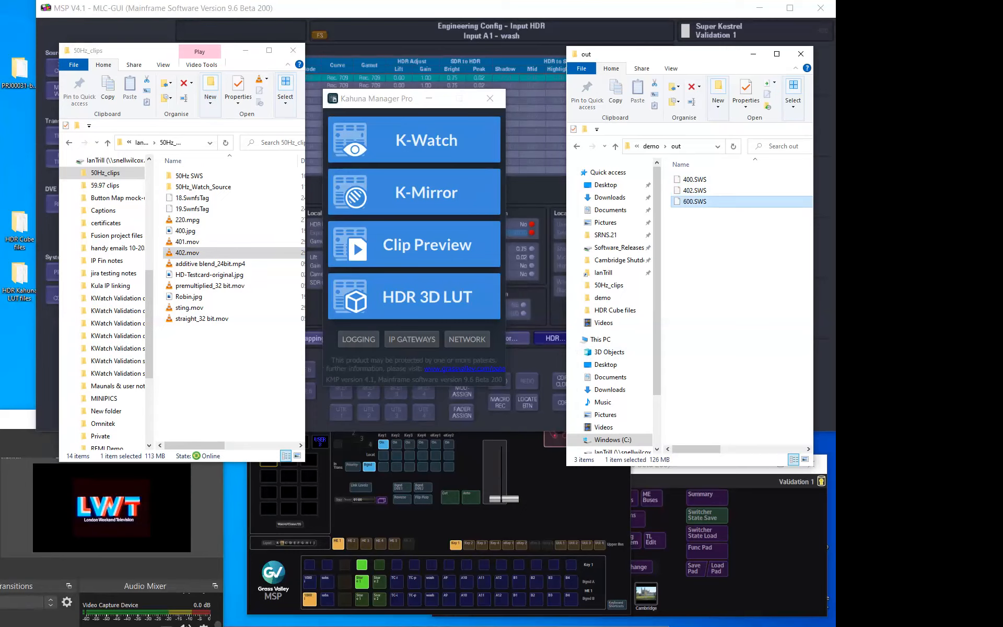
# Switch to the MLC-GUI and load clip 402 from the NEWS store project into Store 1.
pyautogui.hotkey('alt', 'Tab')
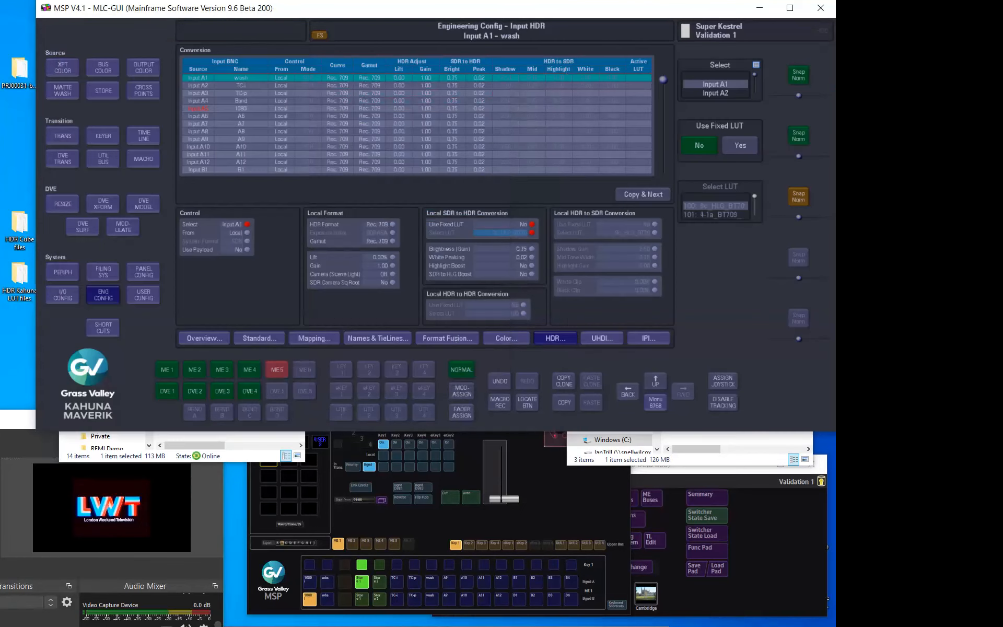
pyautogui.click(103, 91)
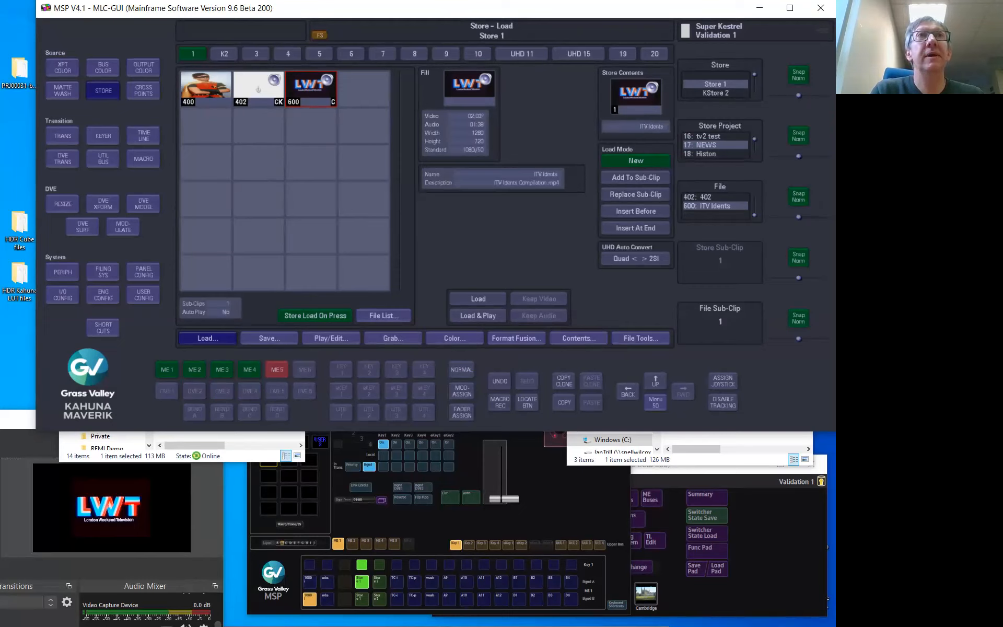
pyautogui.click(258, 89)
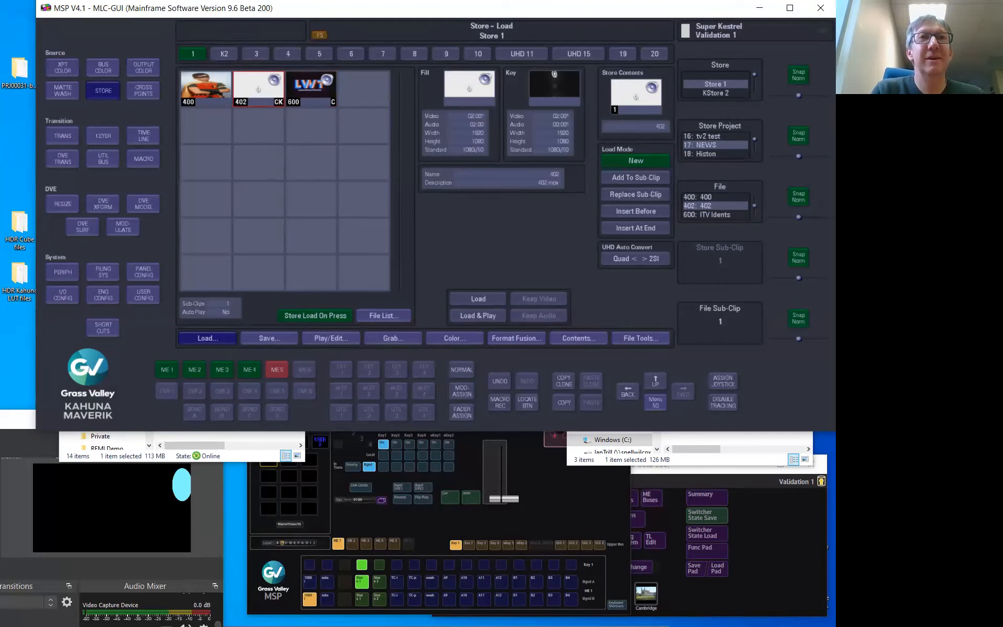
# Put the 1080i source on ME 1's background A bus, and load still 400 followed by clip 402 into Store 1.
pyautogui.click(310, 582)
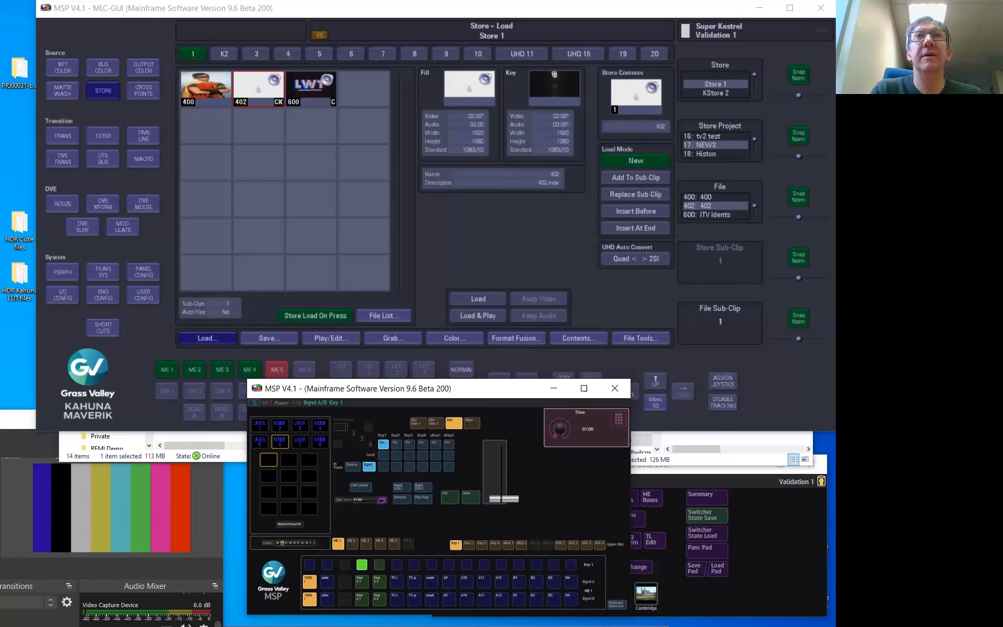
pyautogui.click(206, 88)
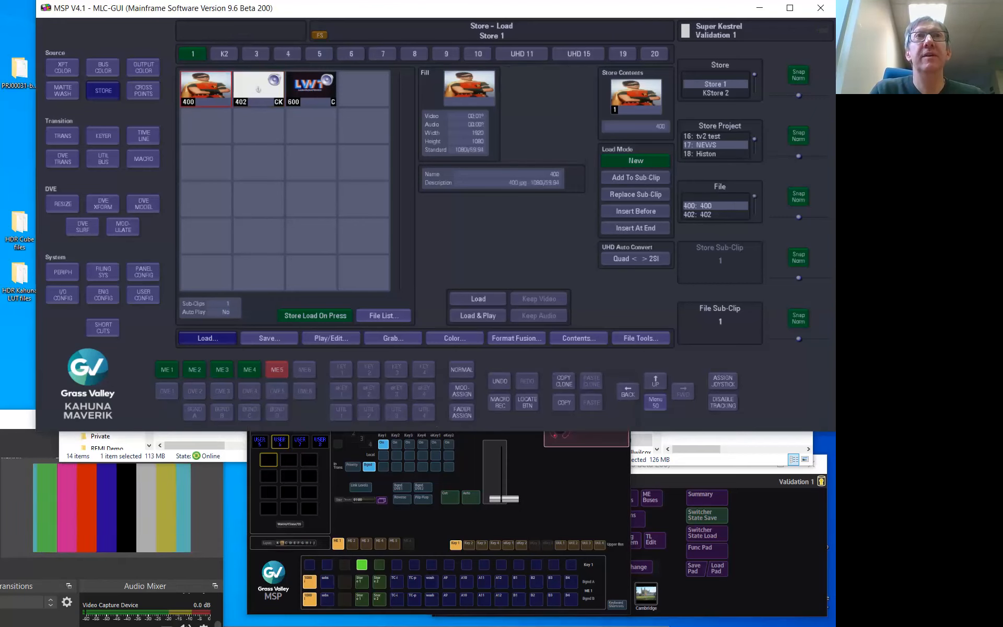
pyautogui.click(258, 89)
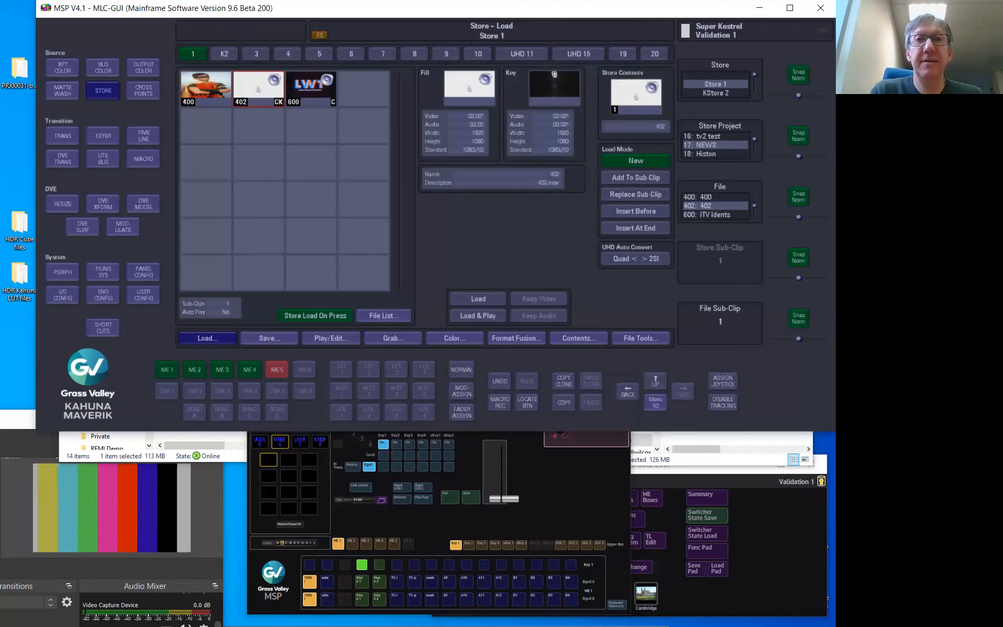
# Close the Preview Player and the program video preview window.
pyautogui.moveTo(274, 626); pyautogui.dragTo(345, 159)
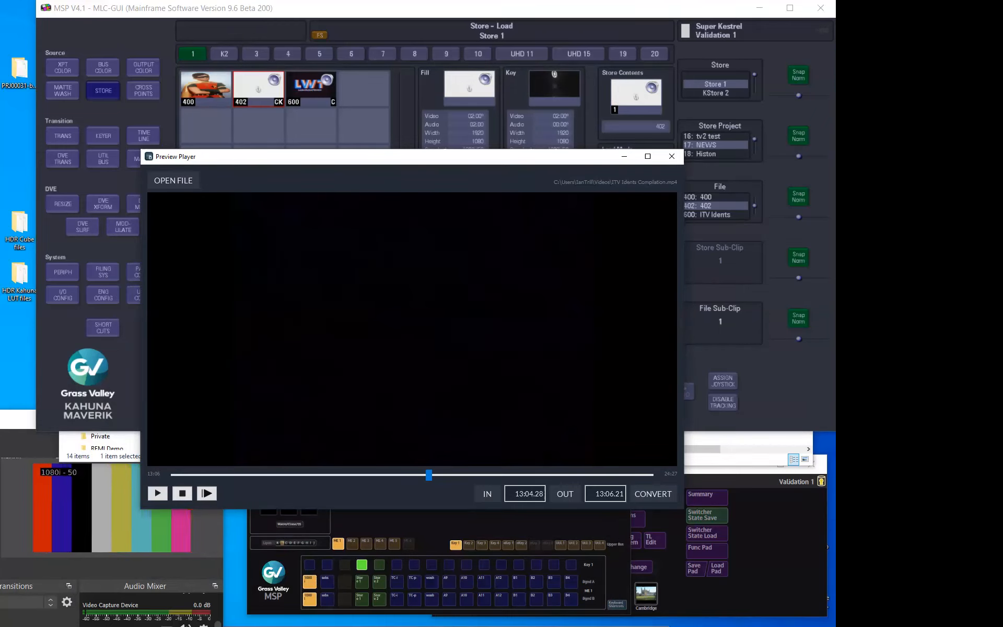
pyautogui.moveTo(354, 159); pyautogui.dragTo(305, 85)
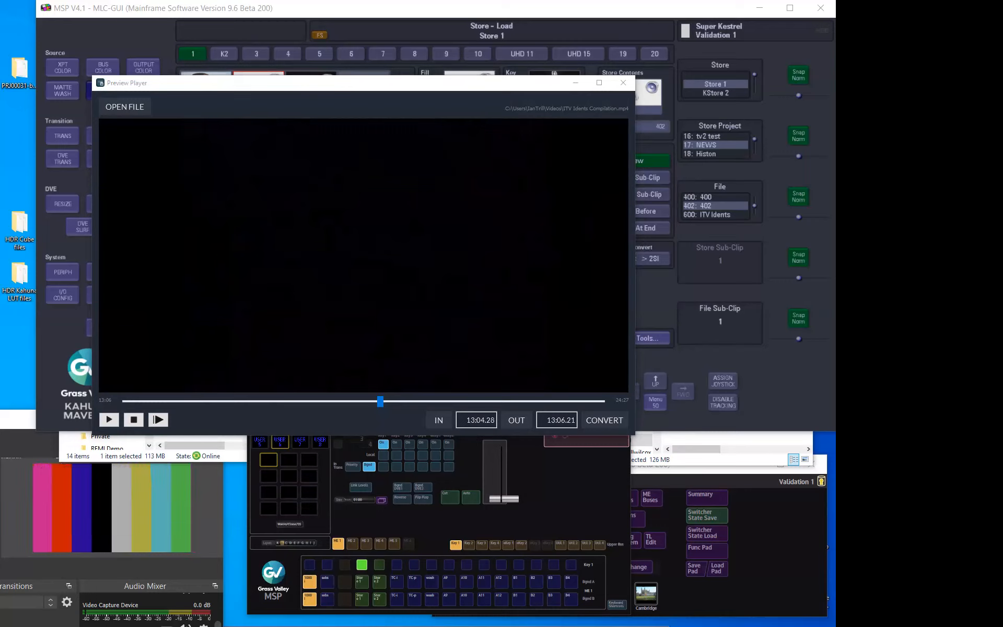
pyautogui.click(623, 83)
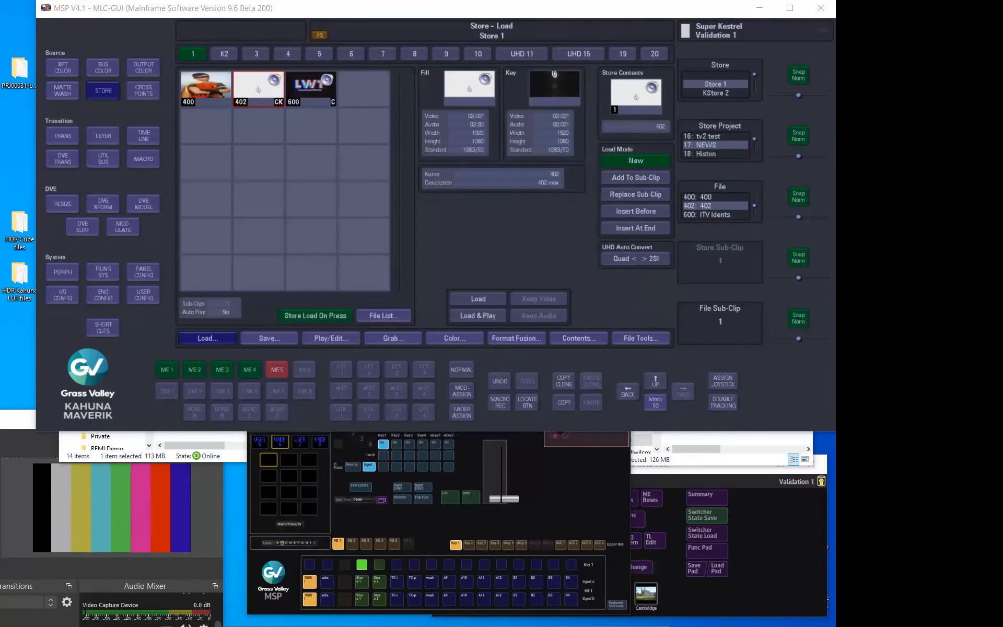
pyautogui.hotkey('alt', 'Tab')
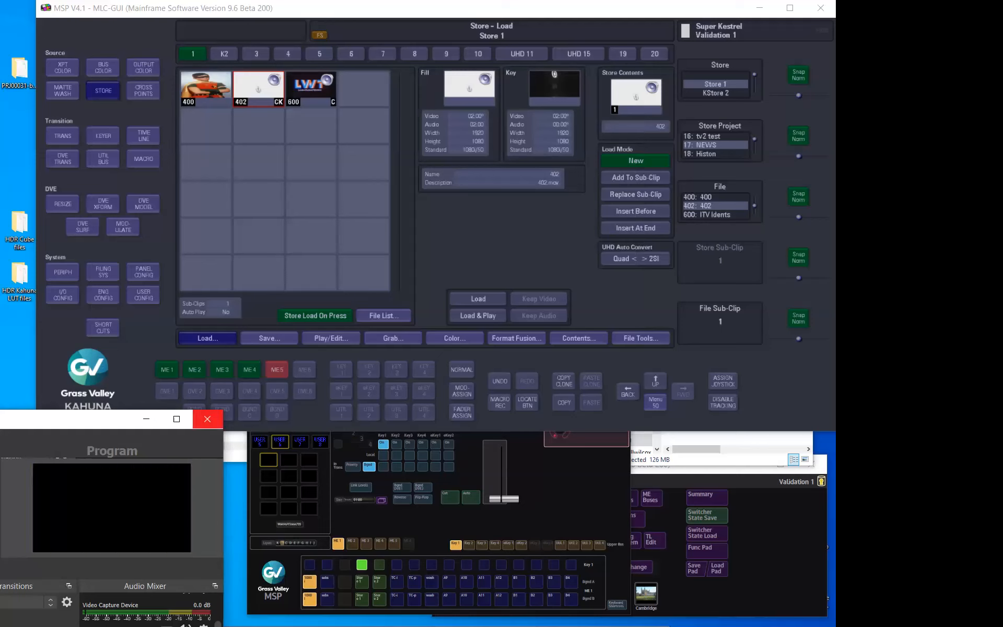
pyautogui.click(207, 419)
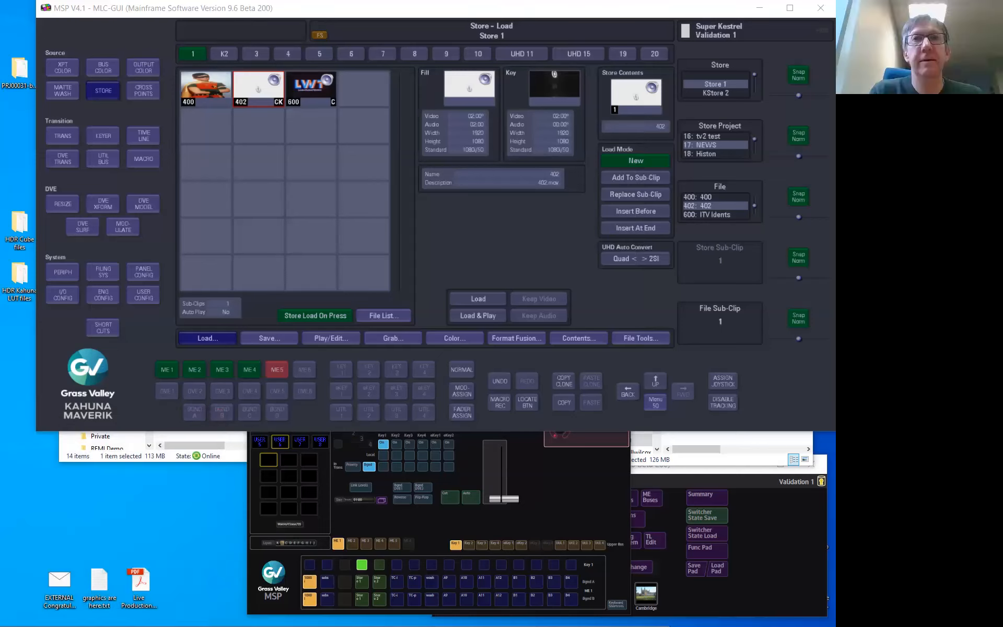
# Move the MSP panel window to the desktop's lower-left corner and bring the MLC-GUI to the front.
pyautogui.hotkey('alt', 'Tab')
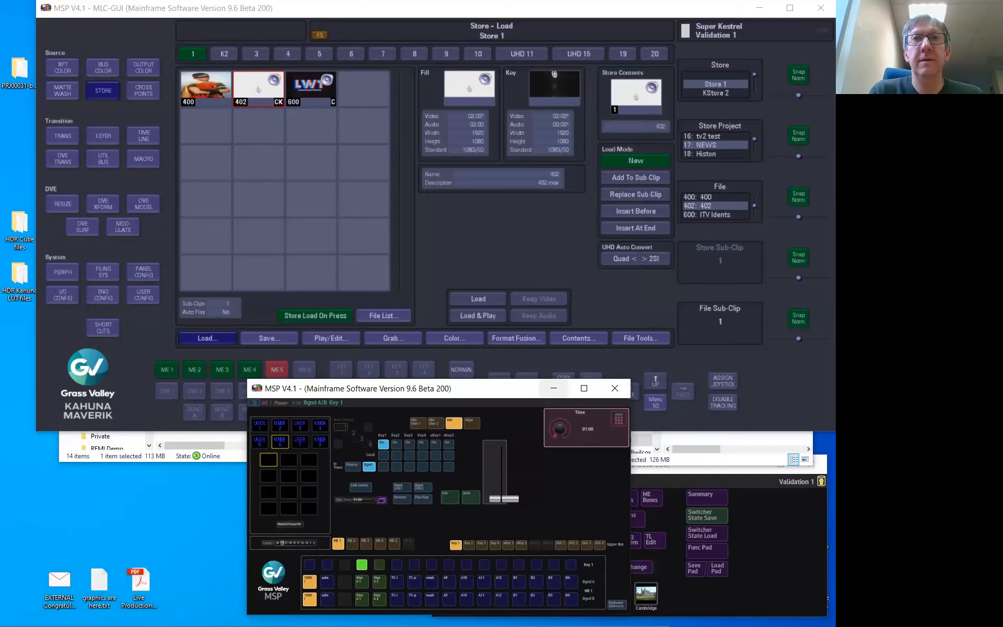
pyautogui.moveTo(518, 390); pyautogui.dragTo(297, 384)
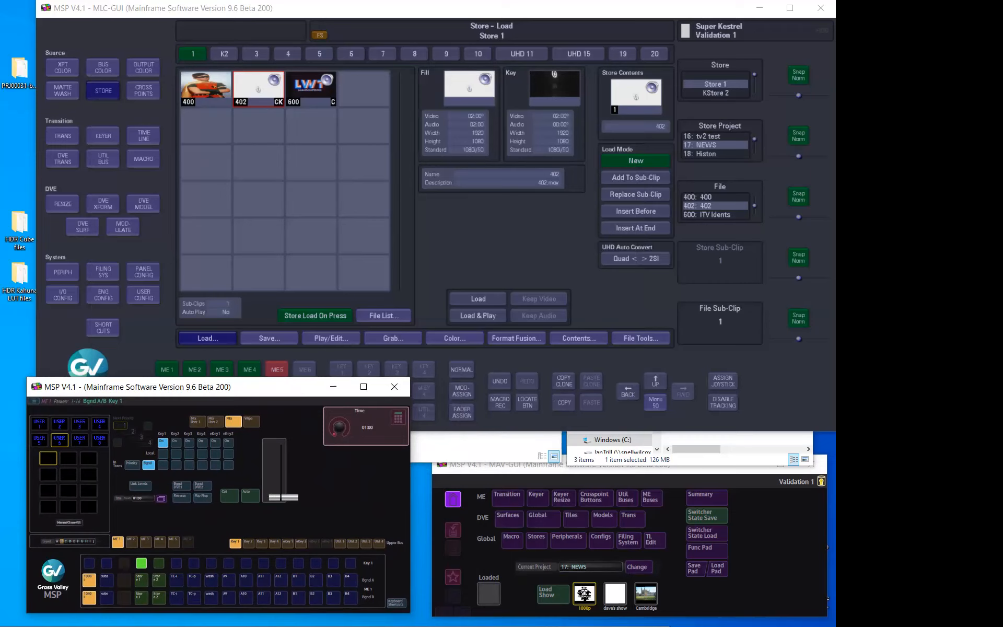
pyautogui.moveTo(291, 389); pyautogui.dragTo(272, 396)
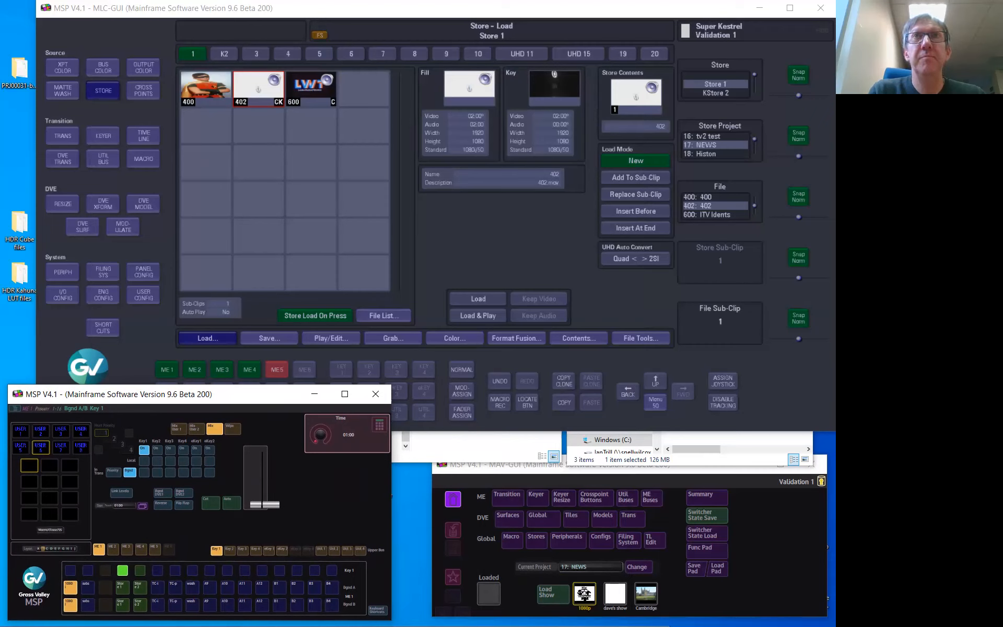
pyautogui.click(418, 8)
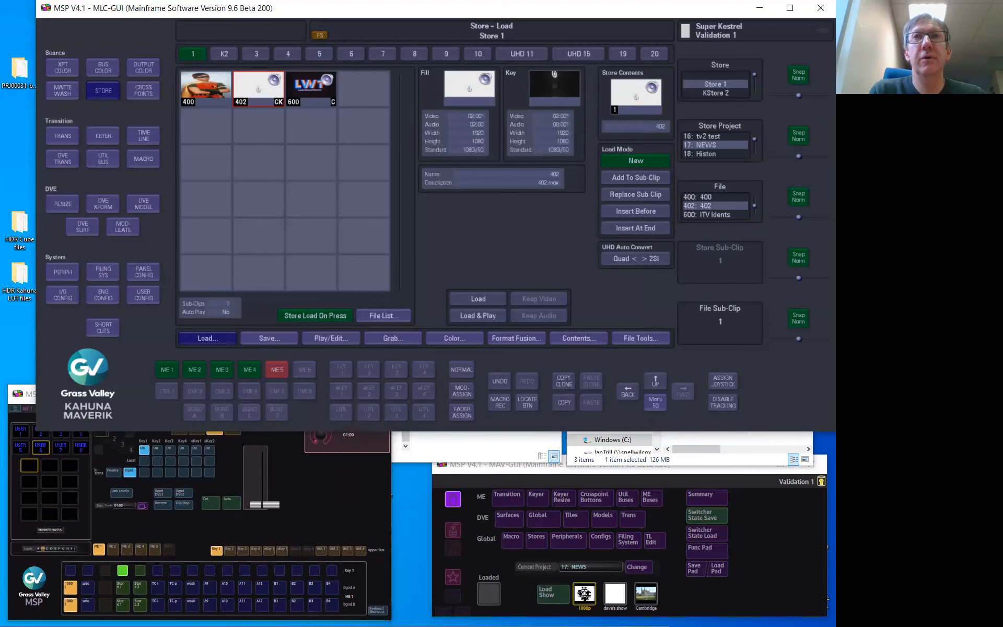
# Check the Status page's connected panels and mainframe configuration, return to the home page, and move the MLC-GUI window lower.
pyautogui.click(655, 381)
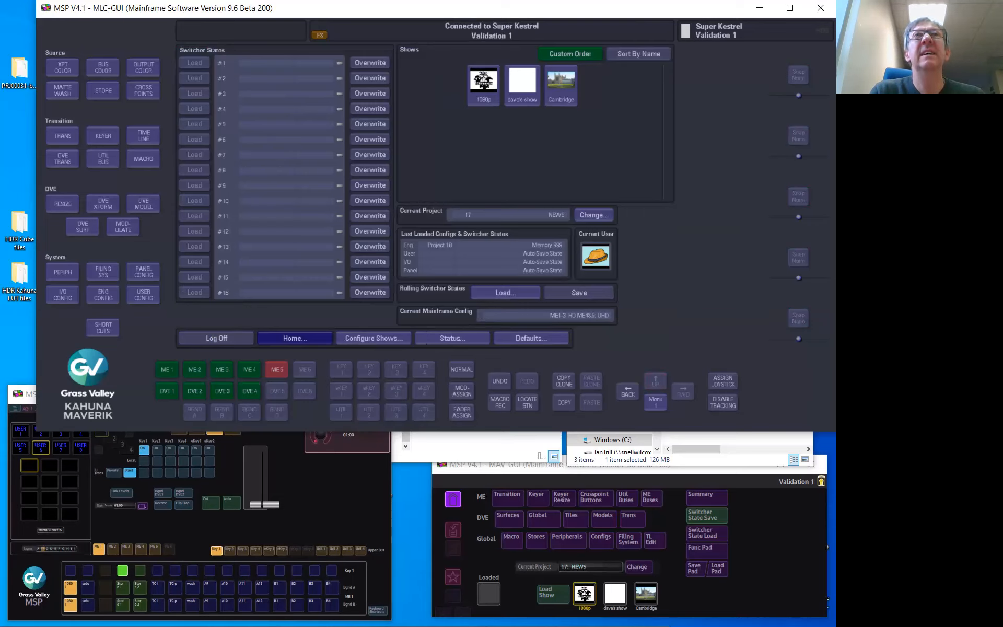
pyautogui.click(452, 337)
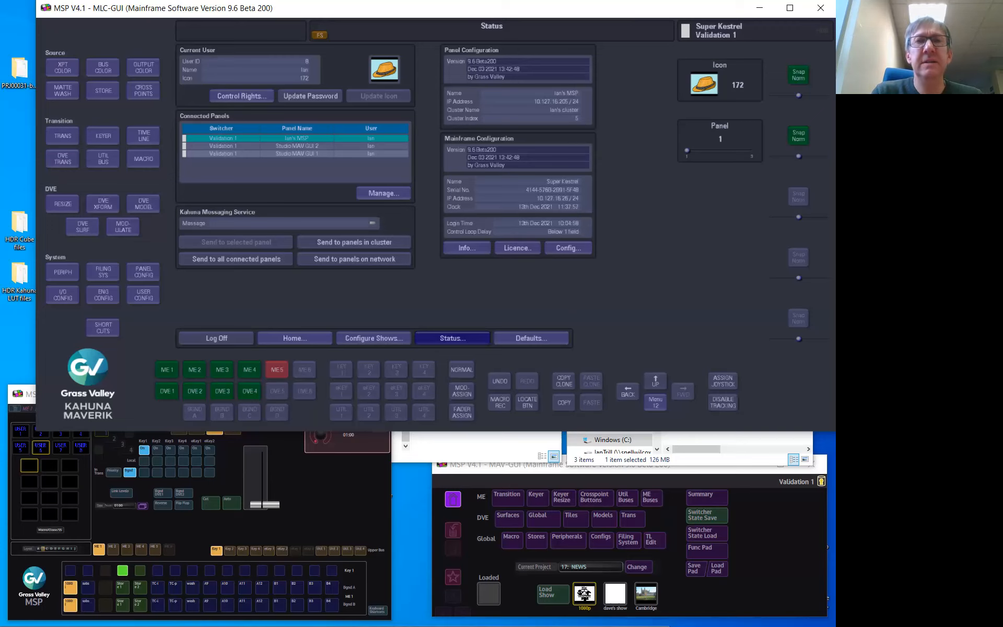
pyautogui.click(655, 381)
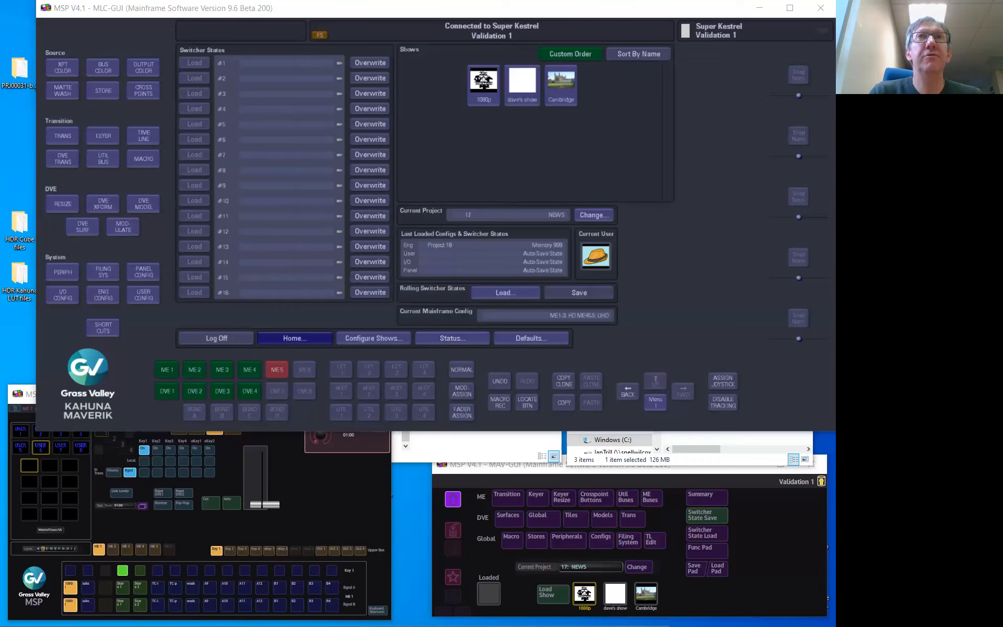
pyautogui.moveTo(519, 11)
pyautogui.mouseDown()
pyautogui.moveTo(513, 35)
pyautogui.moveTo(506, 15)
pyautogui.mouseUp()
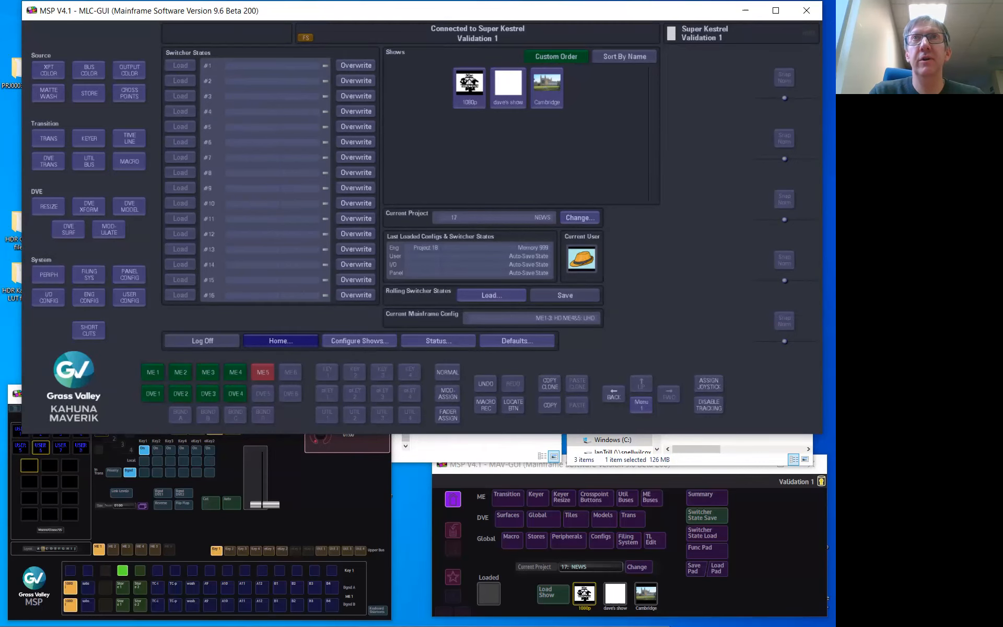
pyautogui.moveTo(506, 14); pyautogui.dragTo(506, 45)
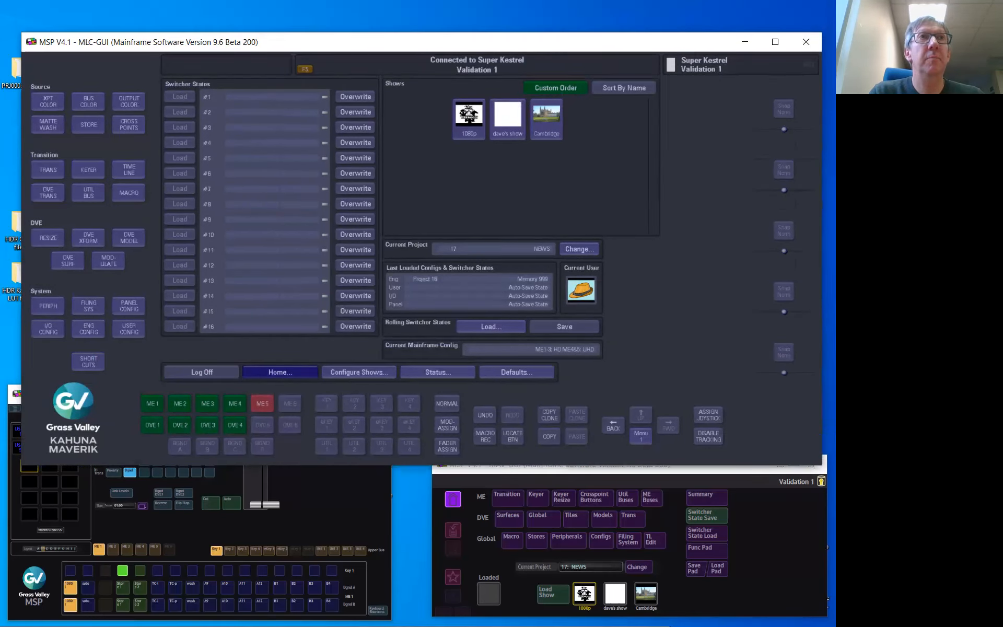
# View the Store 1 load page and the ME 1 Key 1 keyer page in the MLC-GUI, returning to the Store page.
pyautogui.click(89, 124)
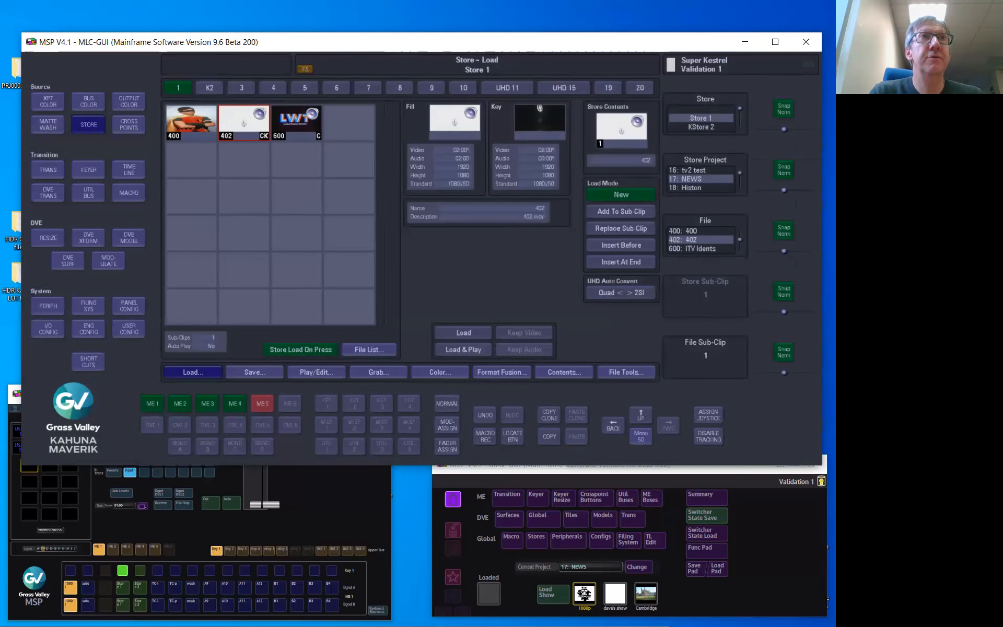
pyautogui.click(88, 170)
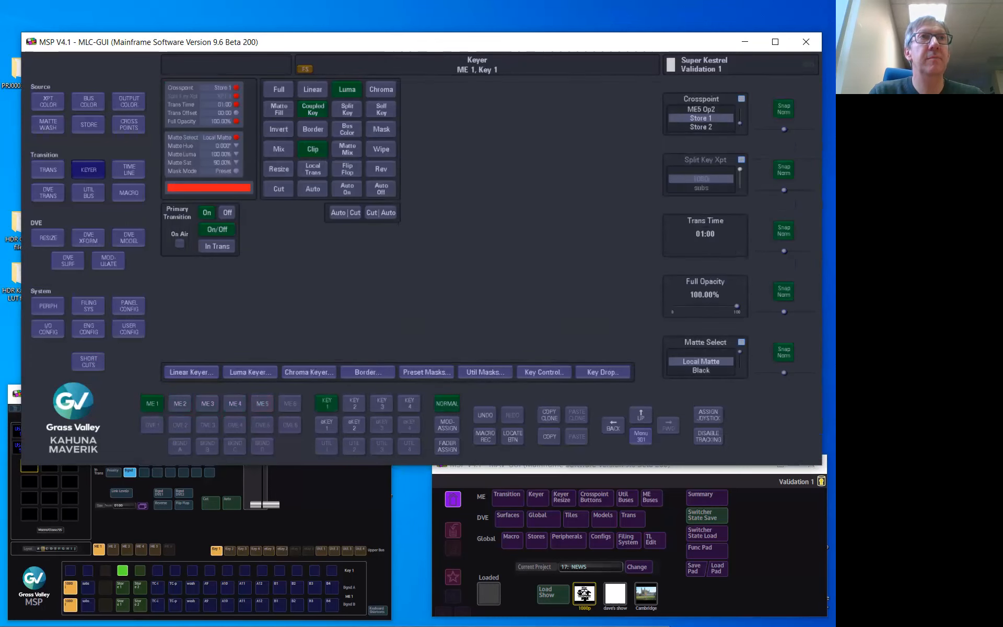
pyautogui.click(88, 124)
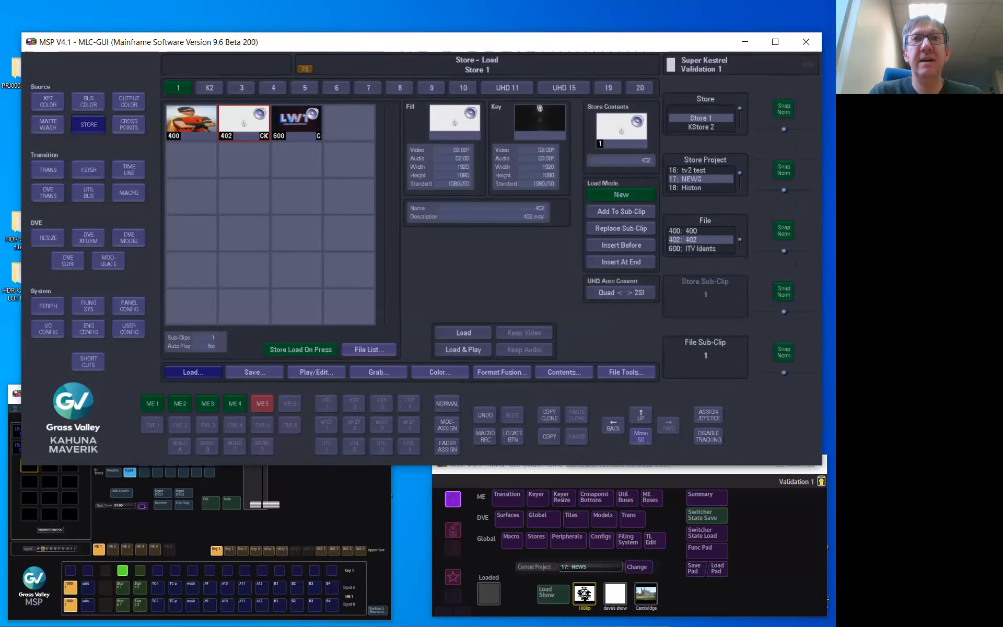
# Move the MLC-GUI to the top of the desktop and open the Store 1 load page in the MAV-GUI placed below it.
pyautogui.moveTo(443, 44); pyautogui.dragTo(442, 12)
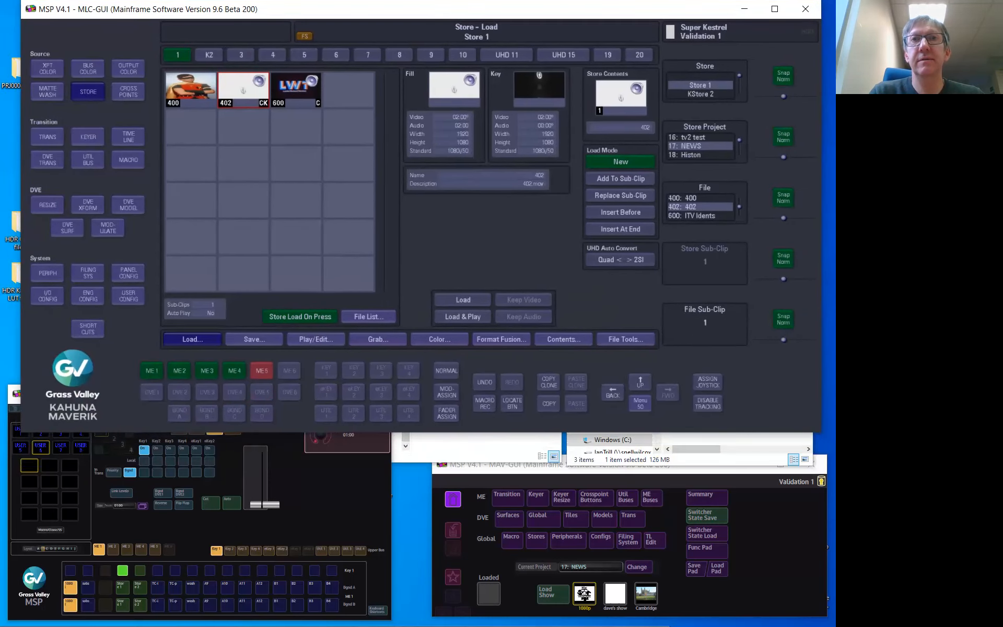
pyautogui.moveTo(697, 467); pyautogui.dragTo(654, 442)
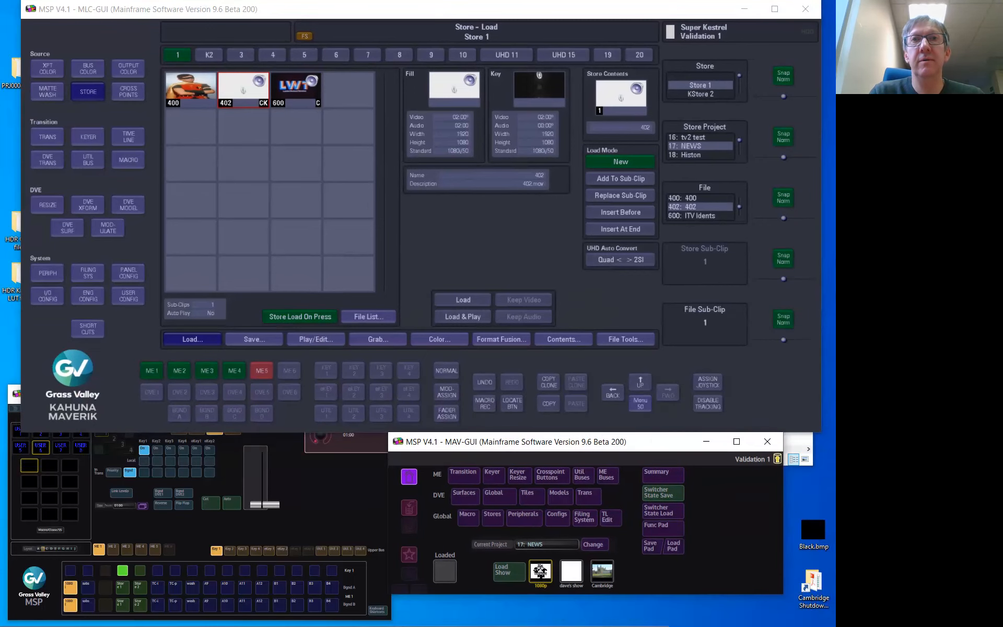
pyautogui.click(409, 477)
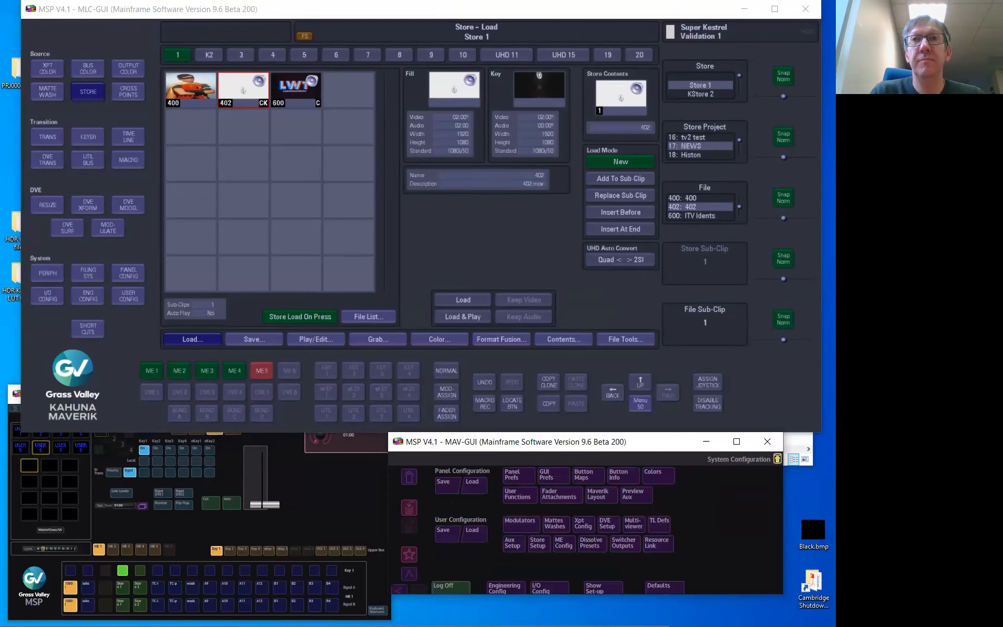
pyautogui.click(409, 476)
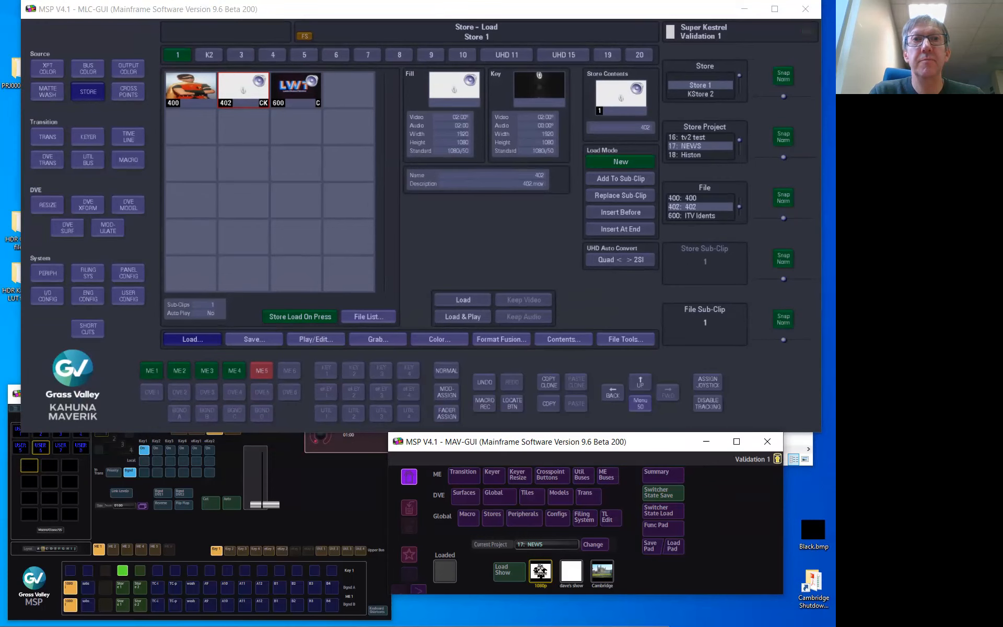
pyautogui.click(492, 517)
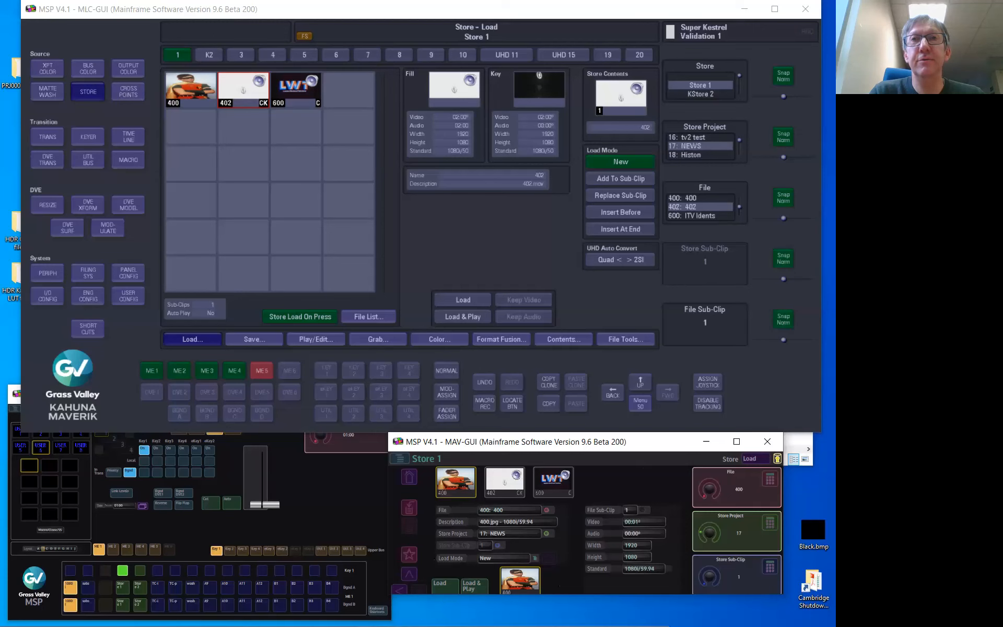
pyautogui.moveTo(633, 433); pyautogui.dragTo(636, 456)
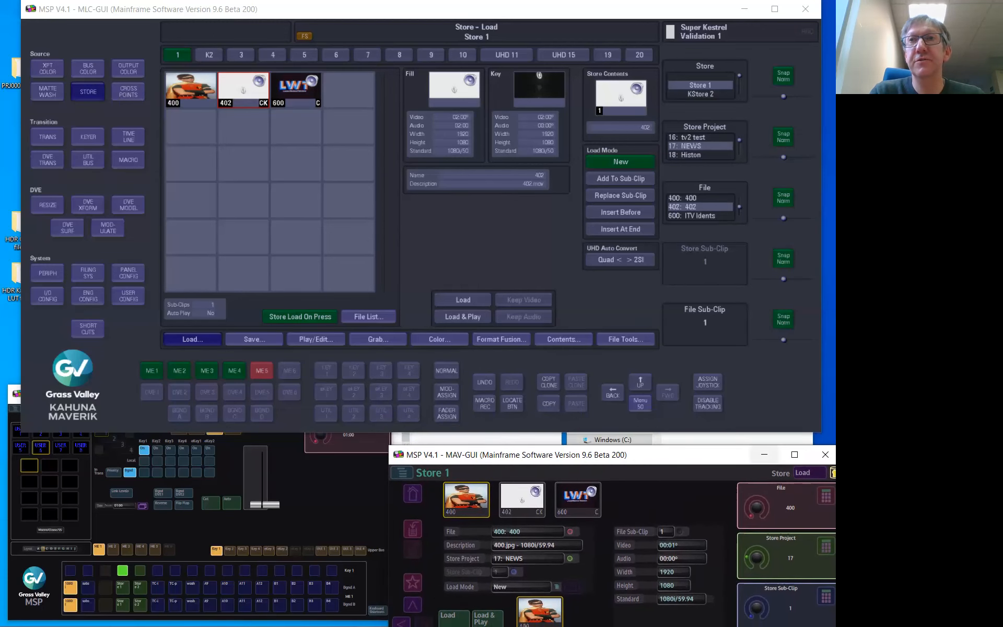
# Show the Store Contents & Details page in the MAV-GUI and step through Stores 4, 3 and 2, finishing on Store 4.
pyautogui.click(809, 473)
pyautogui.click(698, 536)
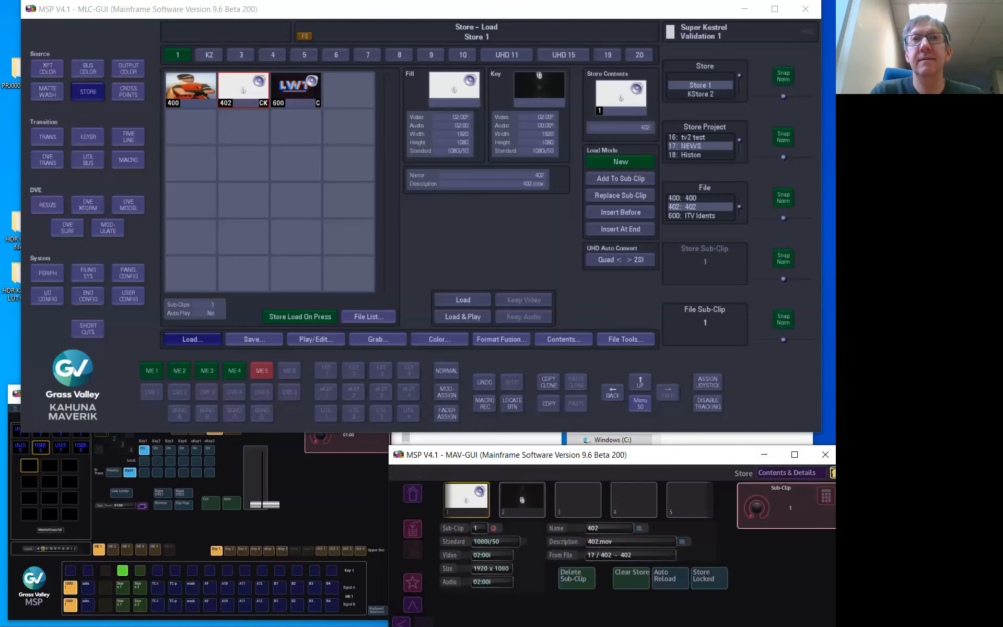
pyautogui.click(634, 500)
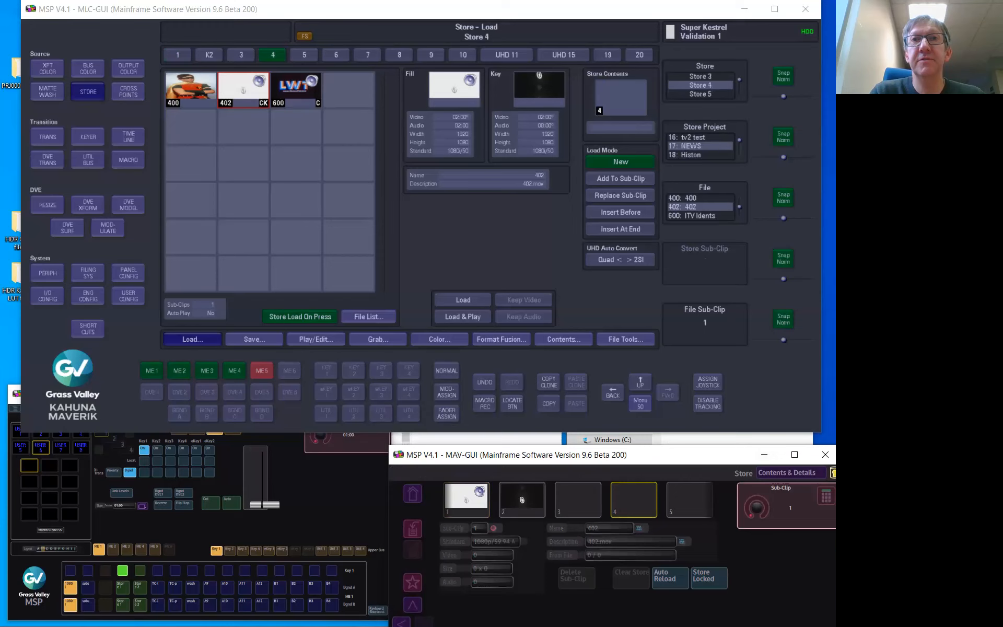
pyautogui.click(578, 500)
pyautogui.click(522, 500)
pyautogui.click(578, 500)
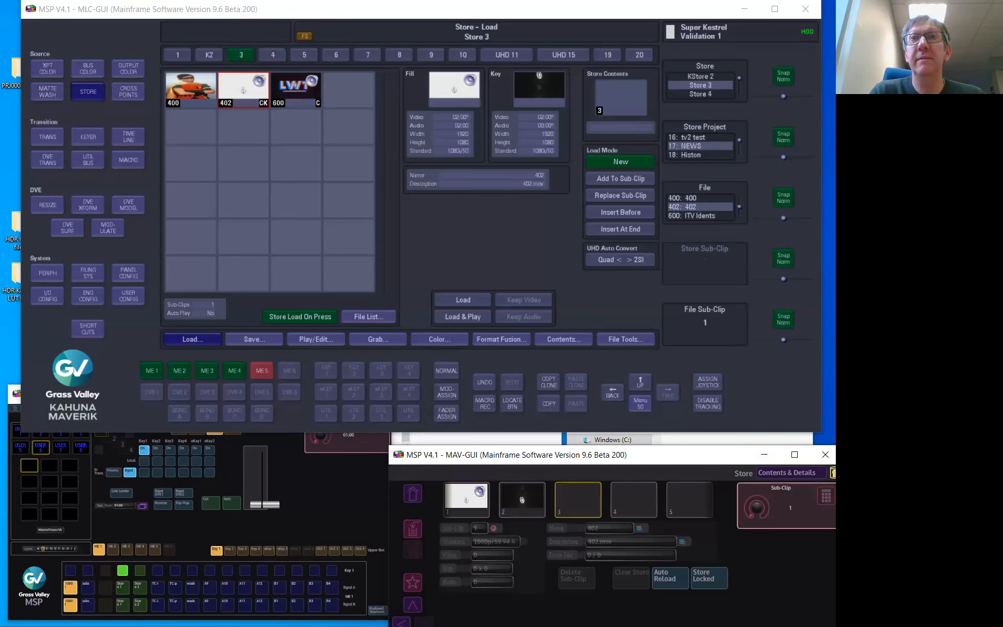
pyautogui.click(633, 500)
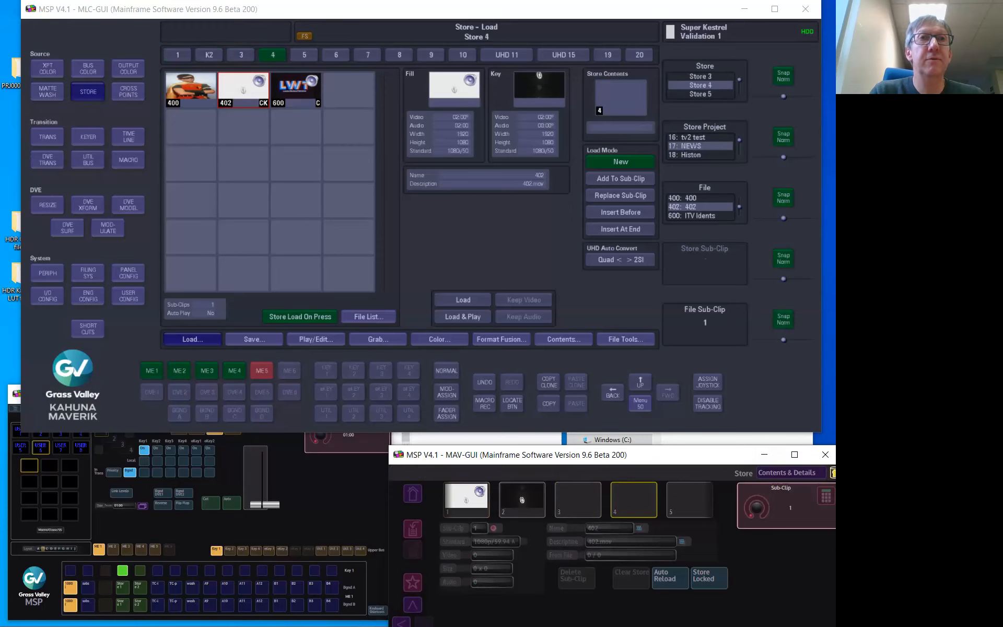
# Enlarge the MSP panel and switch ME 1's background A bus through Store 1, Store 2 and TC-i, returning it to 1080i.
pyautogui.click(329, 478)
pyautogui.moveTo(313, 385); pyautogui.dragTo(317, 170)
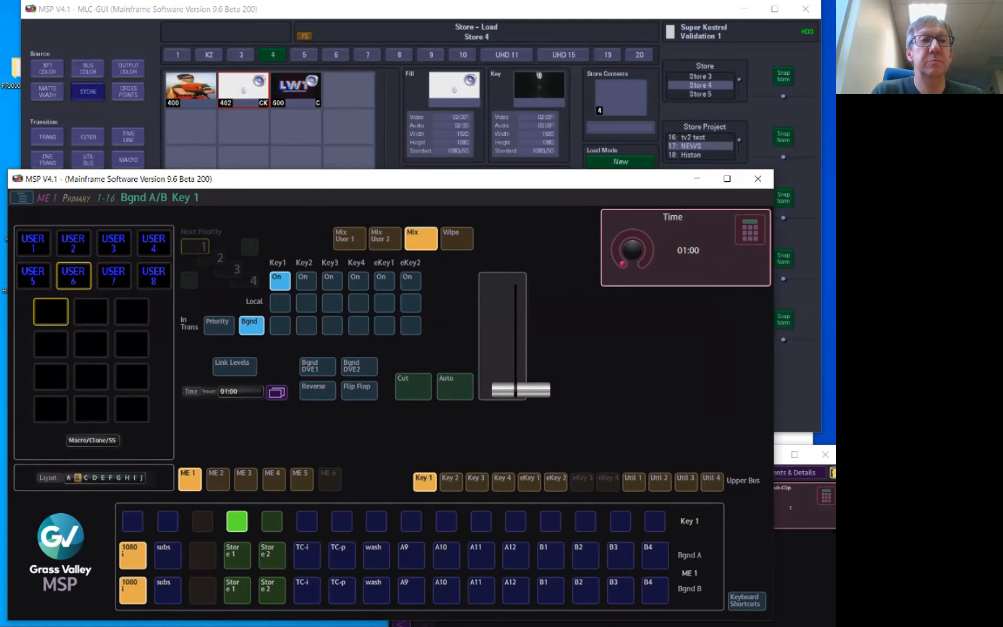
pyautogui.click(238, 555)
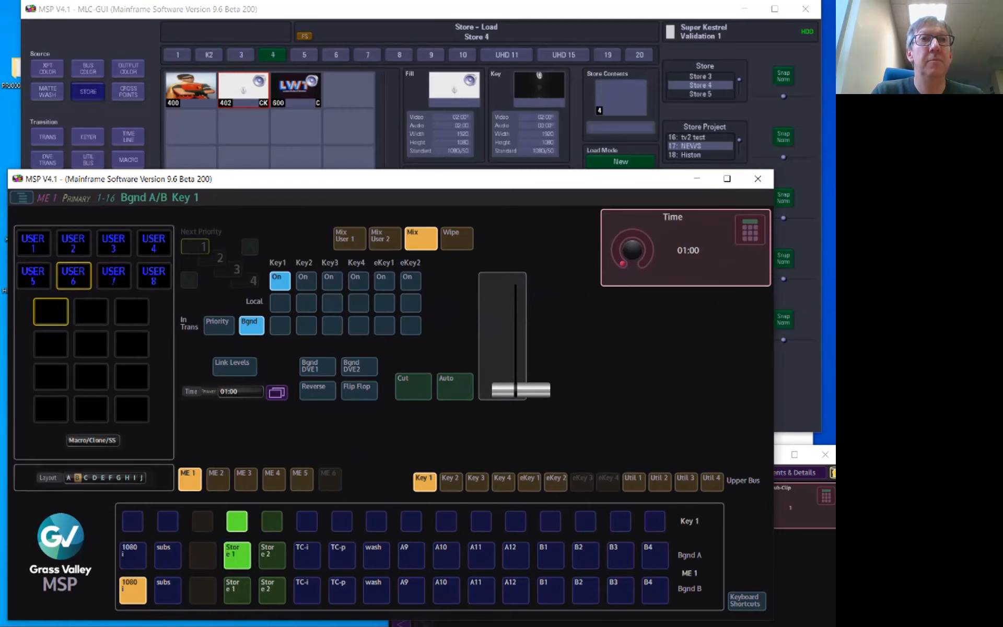
pyautogui.click(272, 556)
pyautogui.click(307, 556)
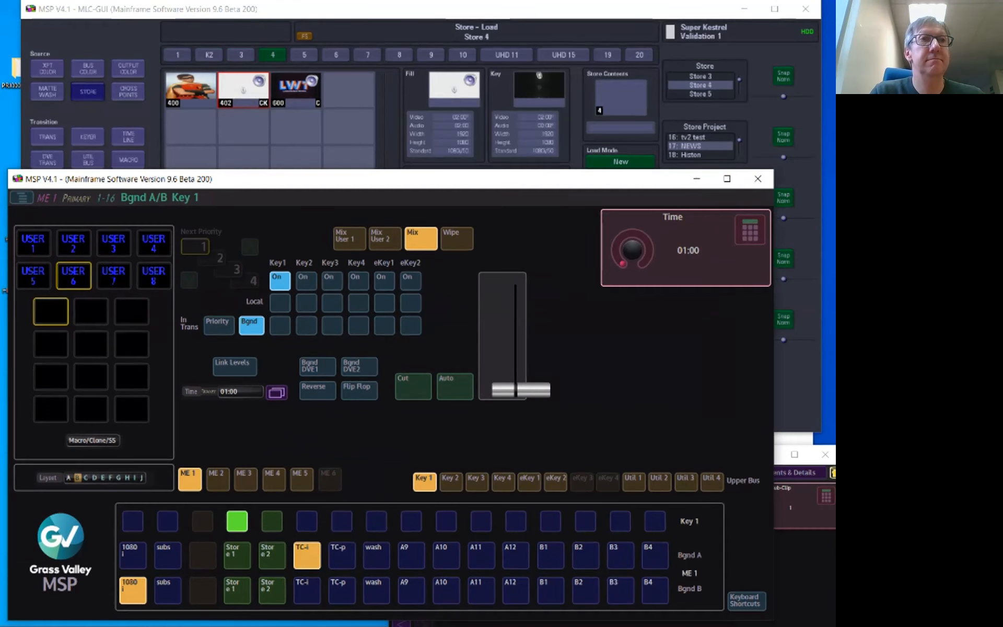
pyautogui.click(132, 555)
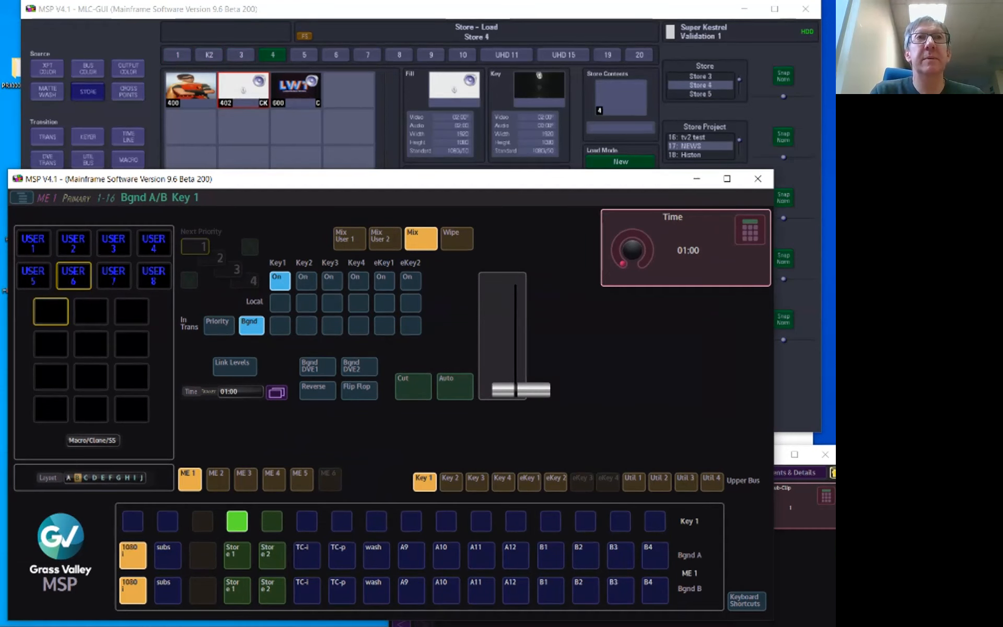
# Toggle ME 1's Key 1 off and on twice and try the transition fader.
pyautogui.click(280, 281)
pyautogui.click(280, 281)
pyautogui.click(280, 281)
pyautogui.click(280, 281)
pyautogui.moveTo(521, 390)
pyautogui.mouseDown()
pyautogui.moveTo(521, 285)
pyautogui.moveTo(521, 390)
pyautogui.mouseUp()
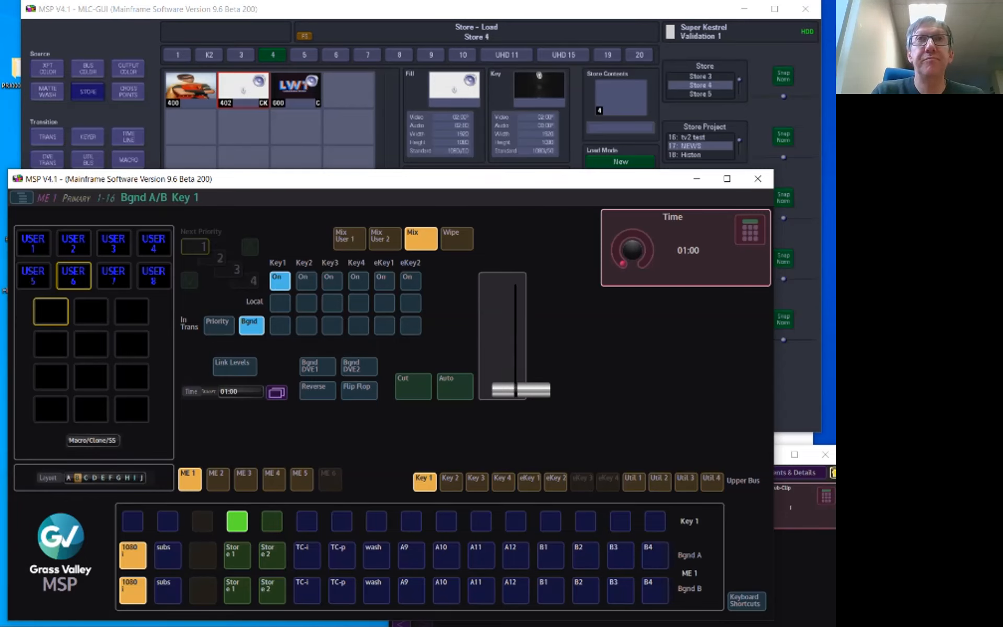
# Shrink the MSP panel window and place it in the desktop's lower-left corner.
pyautogui.moveTo(488, 170); pyautogui.dragTo(313, 386)
pyautogui.moveTo(250, 397)
pyautogui.mouseDown()
pyautogui.moveTo(257, 360)
pyautogui.moveTo(250, 390)
pyautogui.mouseUp()
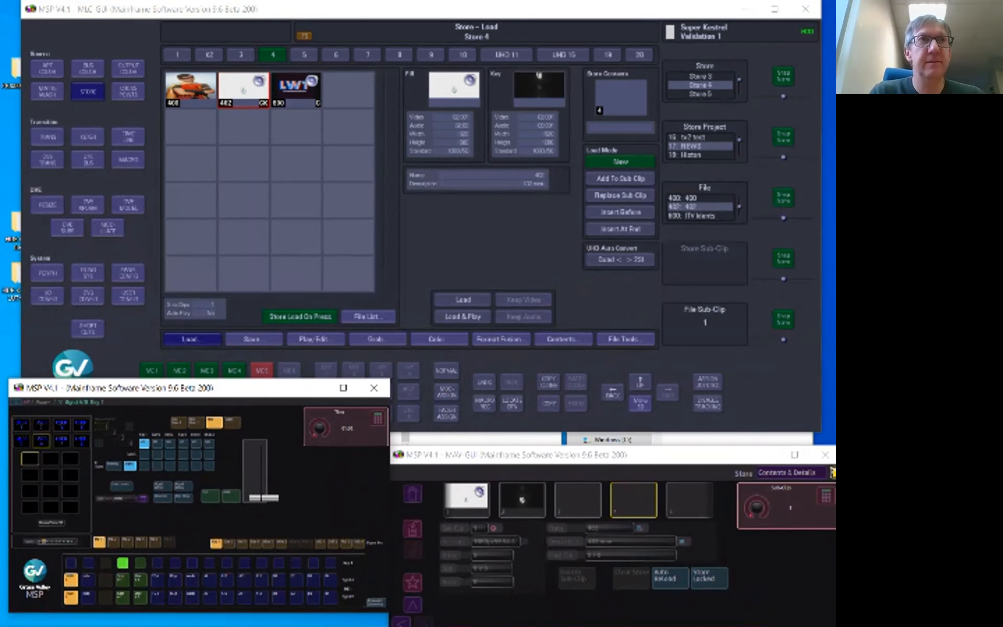
pyautogui.moveTo(263, 391)
pyautogui.mouseDown()
pyautogui.moveTo(296, 393)
pyautogui.moveTo(268, 394)
pyautogui.mouseUp()
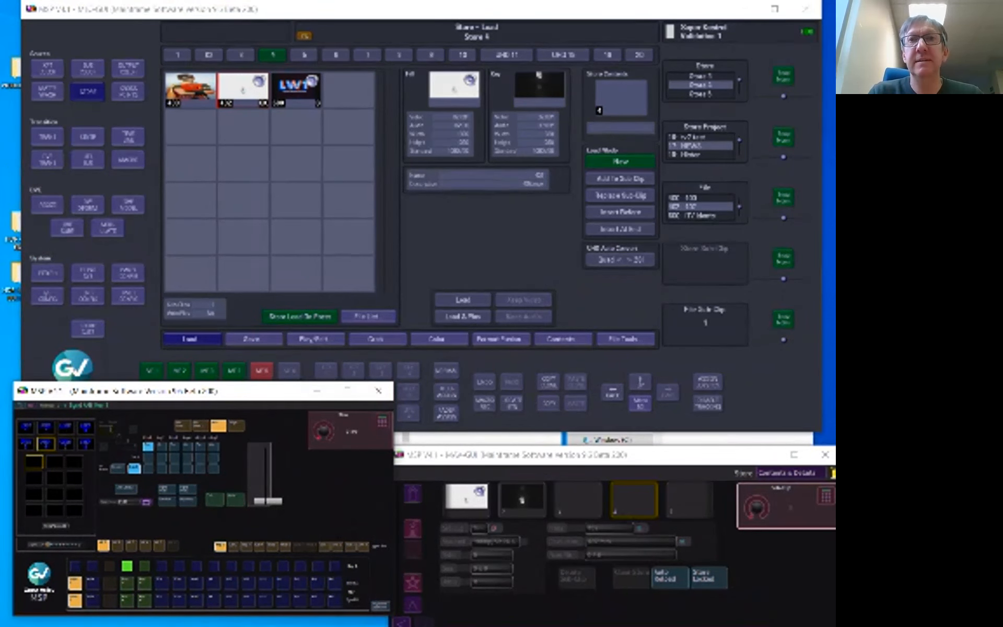
# Return the MAV-GUI to its home page and move its window up over the MLC-GUI's lower part.
pyautogui.click(674, 455)
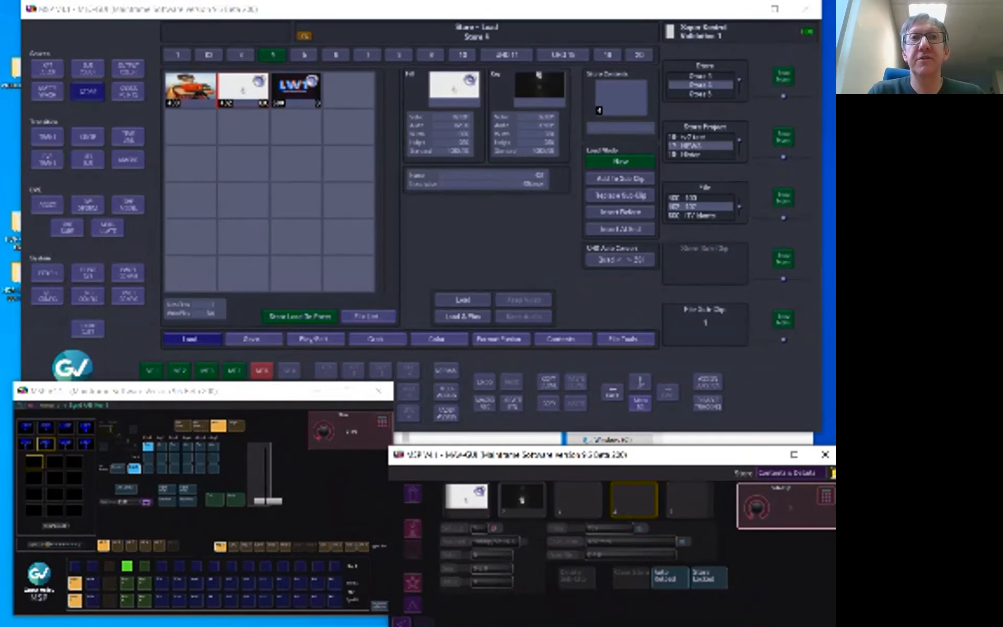
pyautogui.click(412, 493)
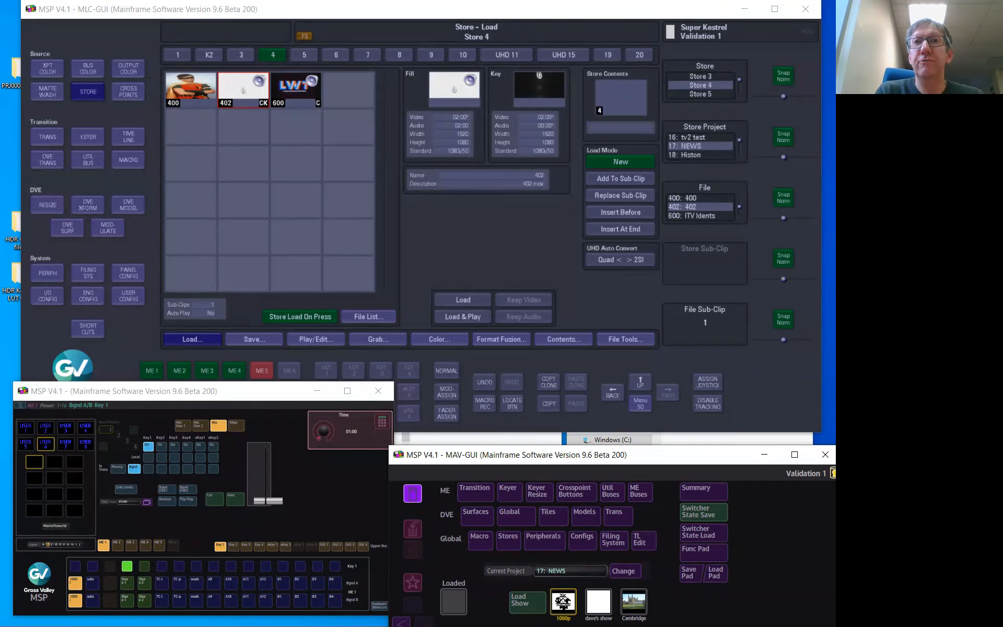
pyautogui.moveTo(643, 455); pyautogui.dragTo(593, 383)
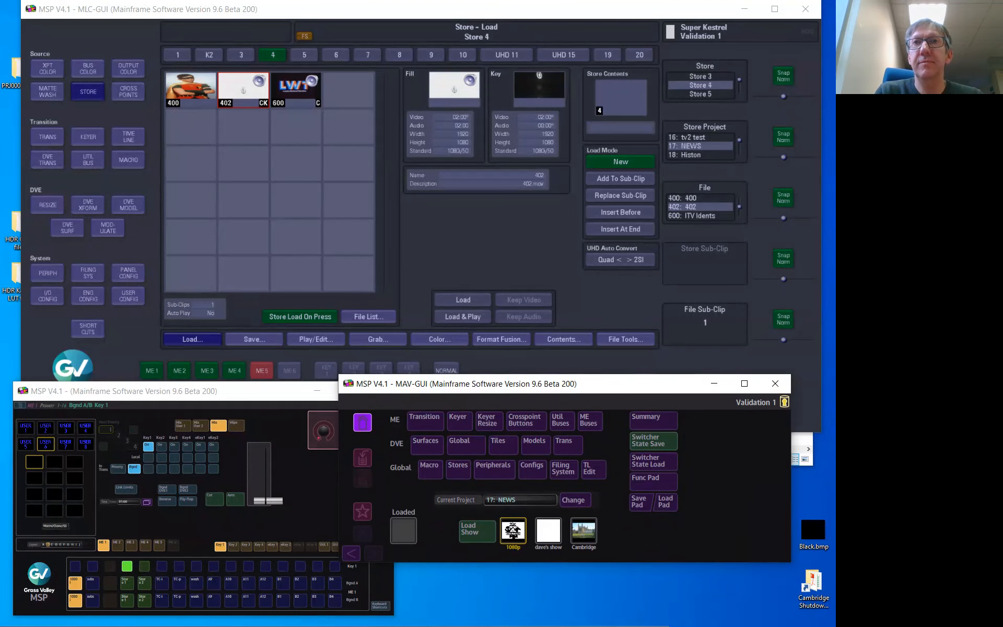
# Add a button to the Func Pad layout in the MAV-GUI, reposition it, and look at its settings.
pyautogui.click(653, 482)
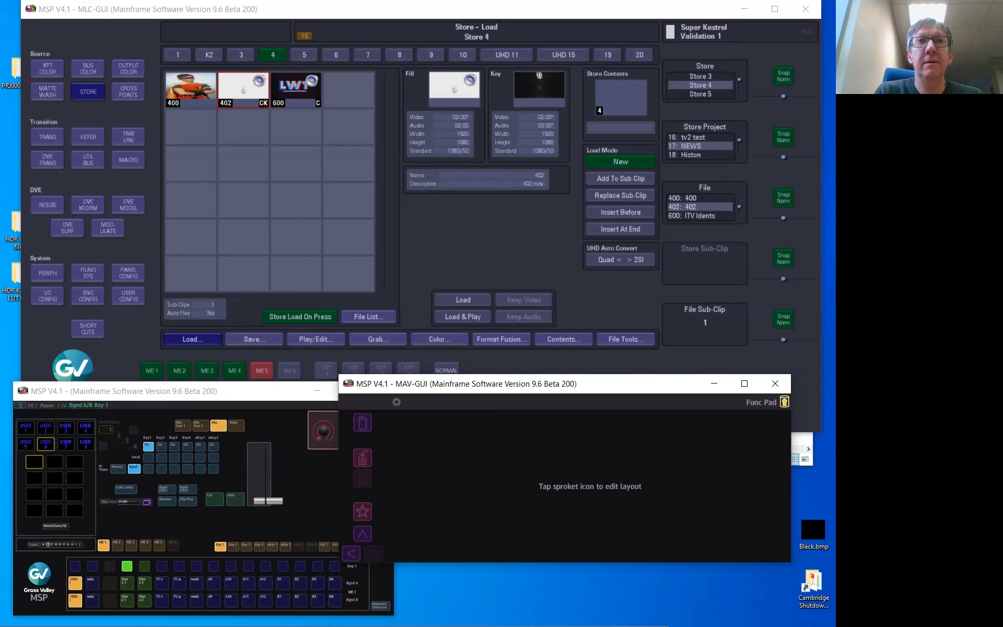
pyautogui.click(397, 402)
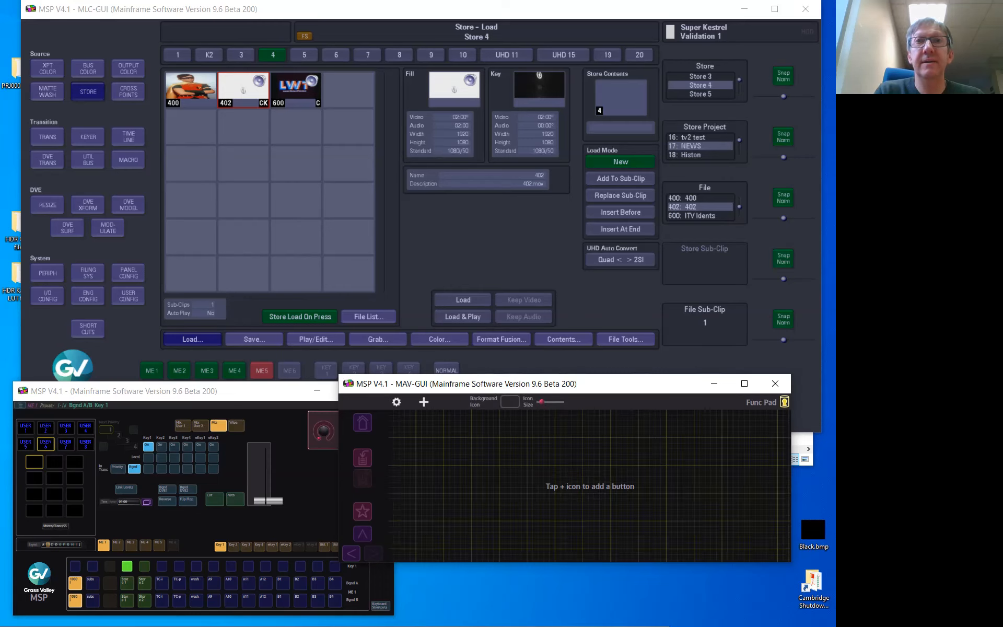
pyautogui.click(423, 401)
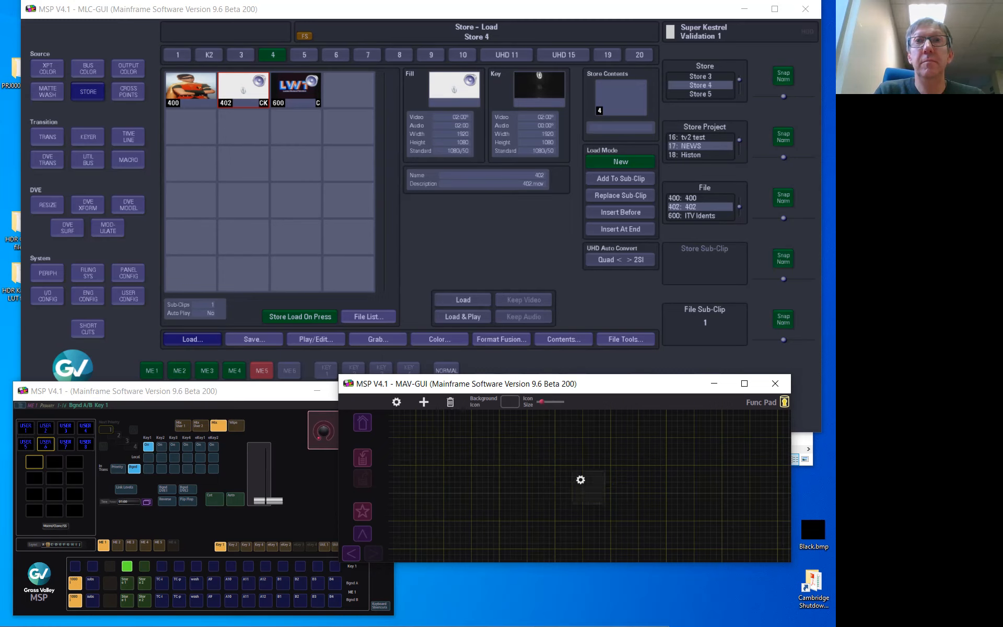
pyautogui.moveTo(589, 488); pyautogui.dragTo(578, 489)
pyautogui.click(570, 480)
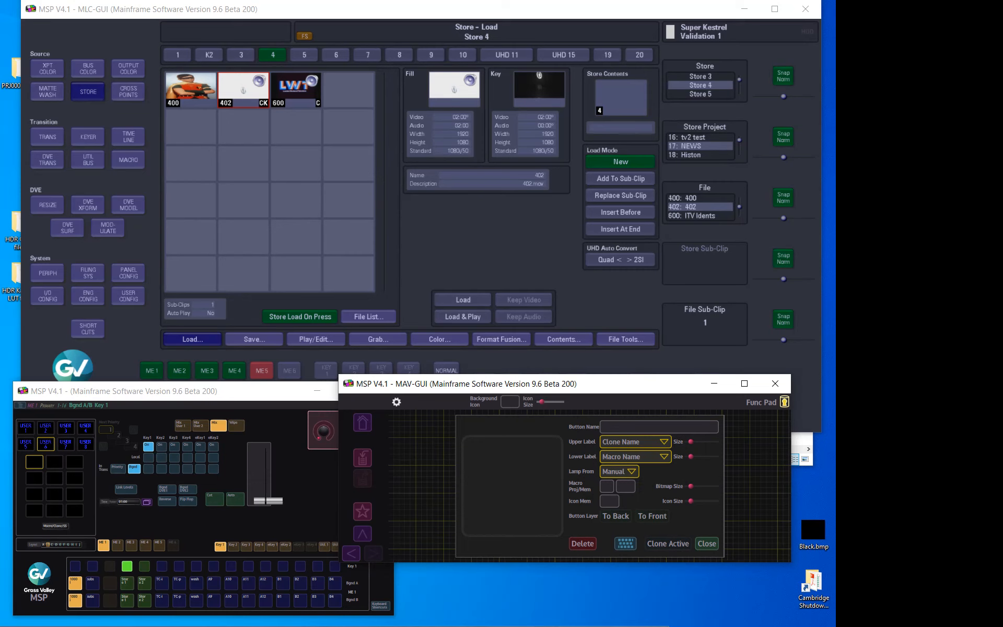
pyautogui.click(706, 543)
# Keep the MSP application open, move the MAV-GUI to the desktop's lower-right area, and return it to the home page.
pyautogui.click(775, 383)
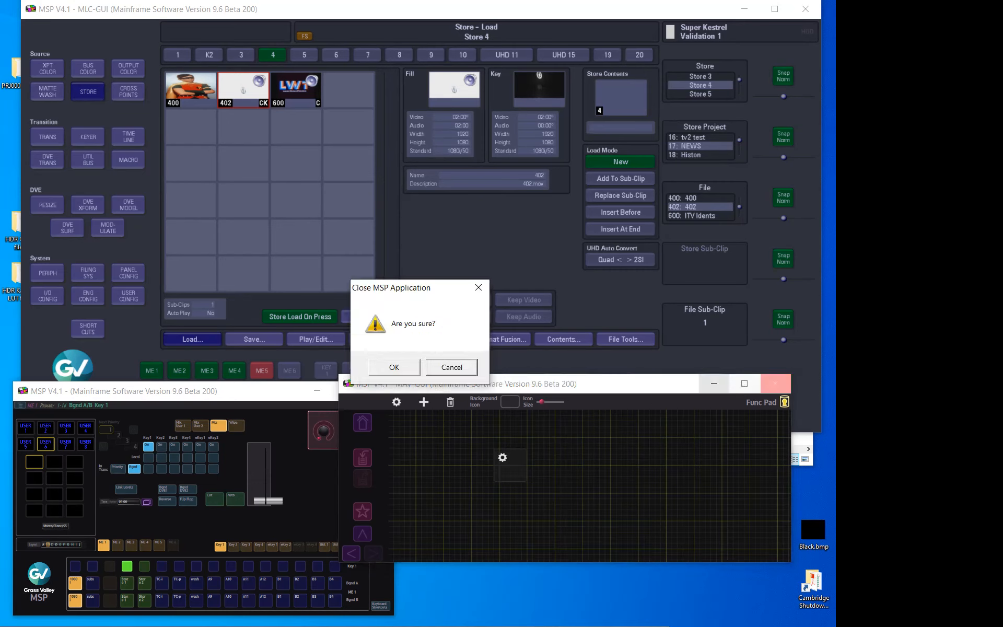
pyautogui.click(452, 367)
pyautogui.moveTo(604, 386); pyautogui.dragTo(640, 449)
pyautogui.click(398, 485)
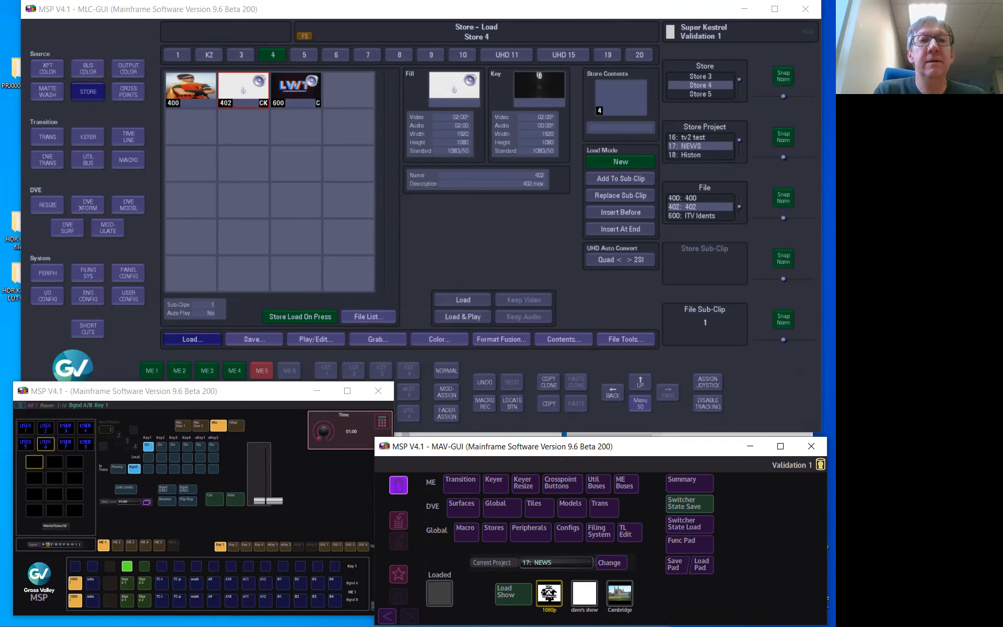
# View effects dissolve presets 8 and 2 in the MLC-GUI's User Config and open the Multiviewer Tiles page.
pyautogui.click(421, 9)
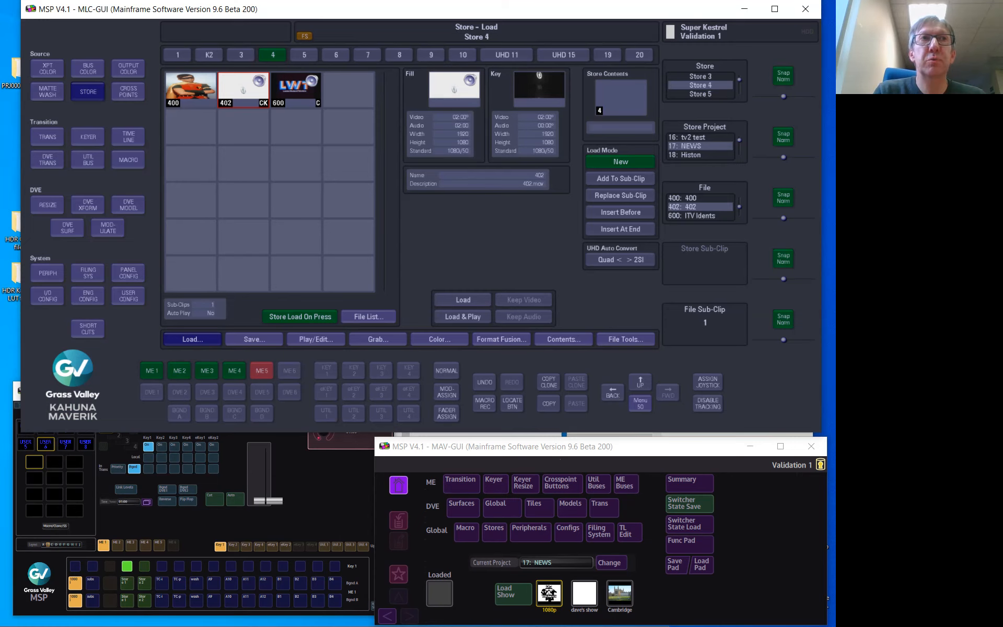
pyautogui.click(128, 296)
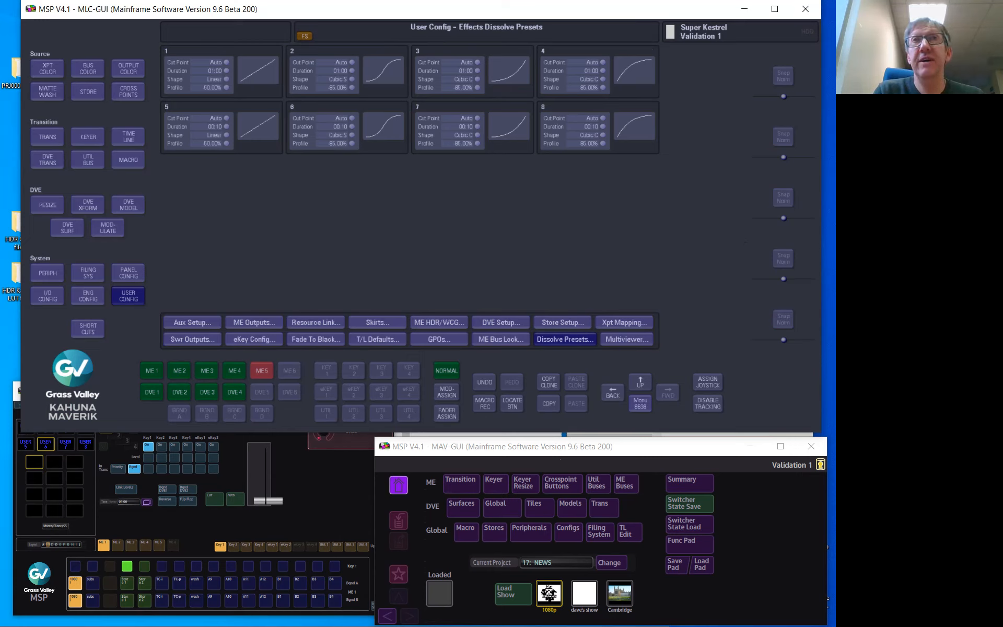
pyautogui.click(583, 131)
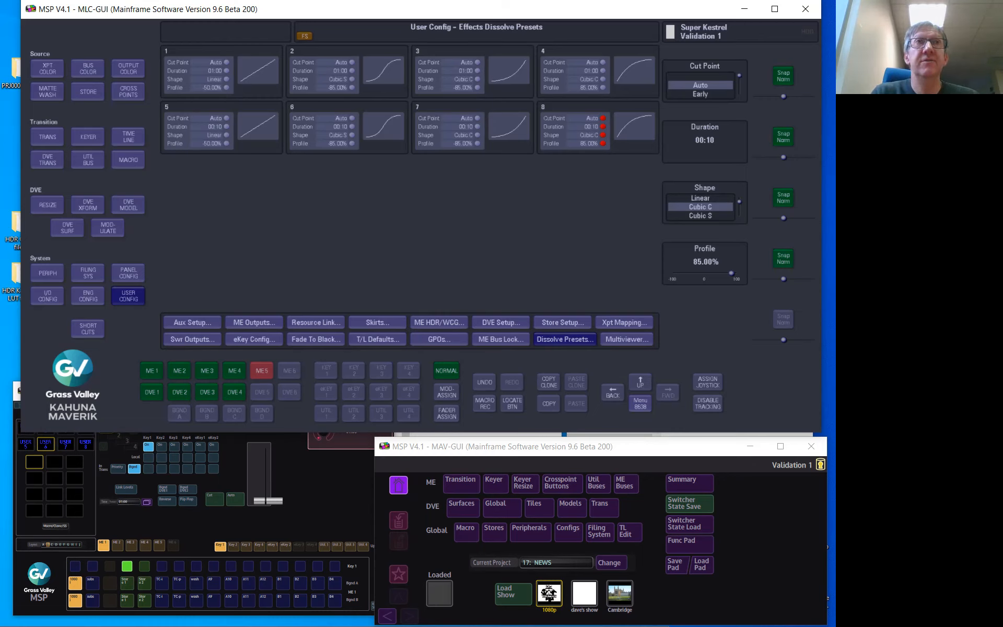
pyautogui.click(334, 75)
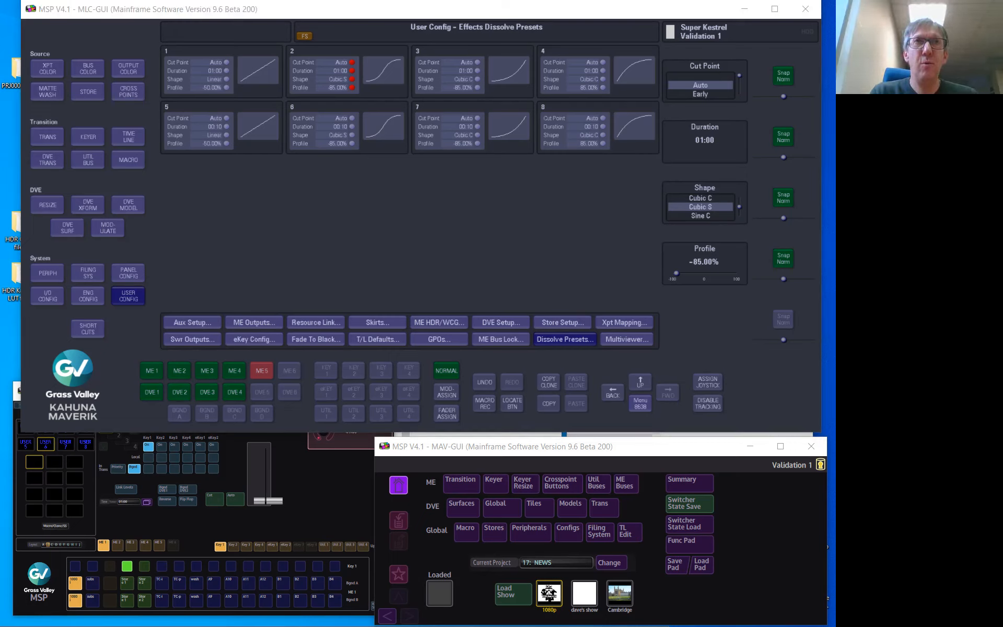
pyautogui.click(128, 296)
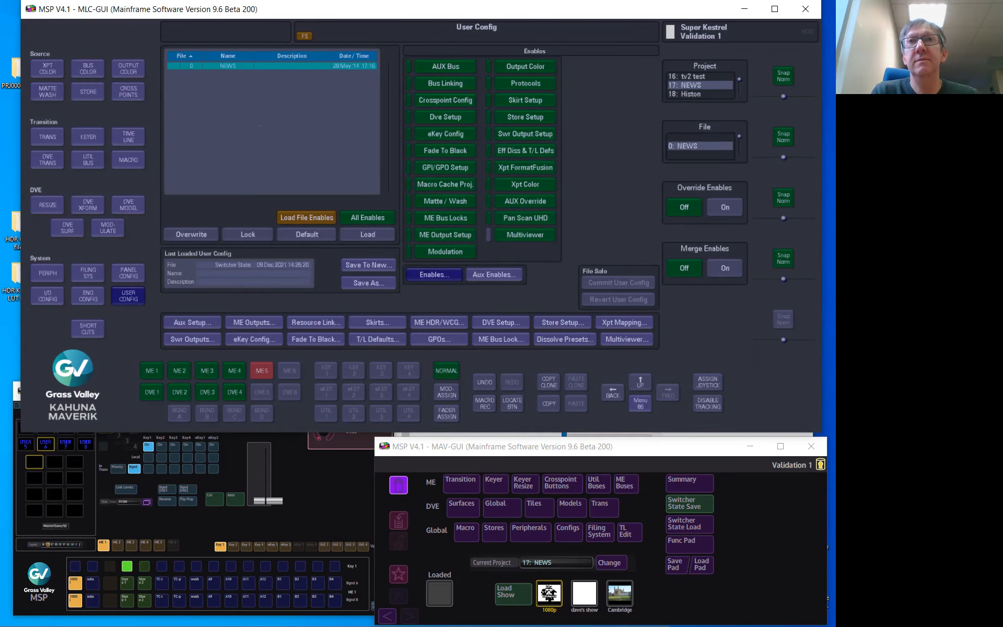
pyautogui.click(627, 339)
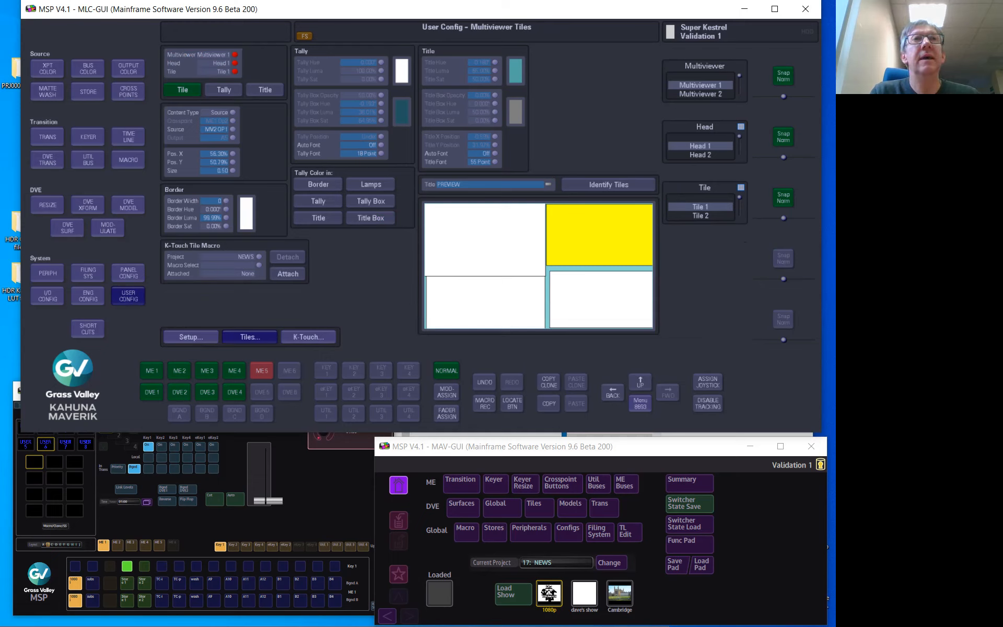
# Select tile 3 of Head 1 on Multiviewer 1, turn its title on, and open the title text for editing.
pyautogui.click(484, 240)
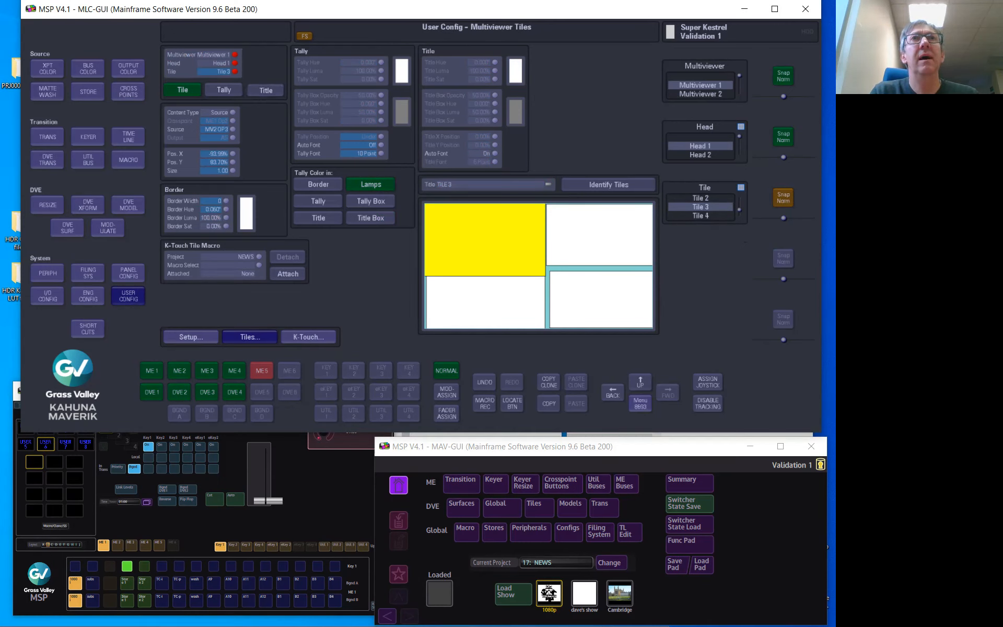
pyautogui.click(265, 90)
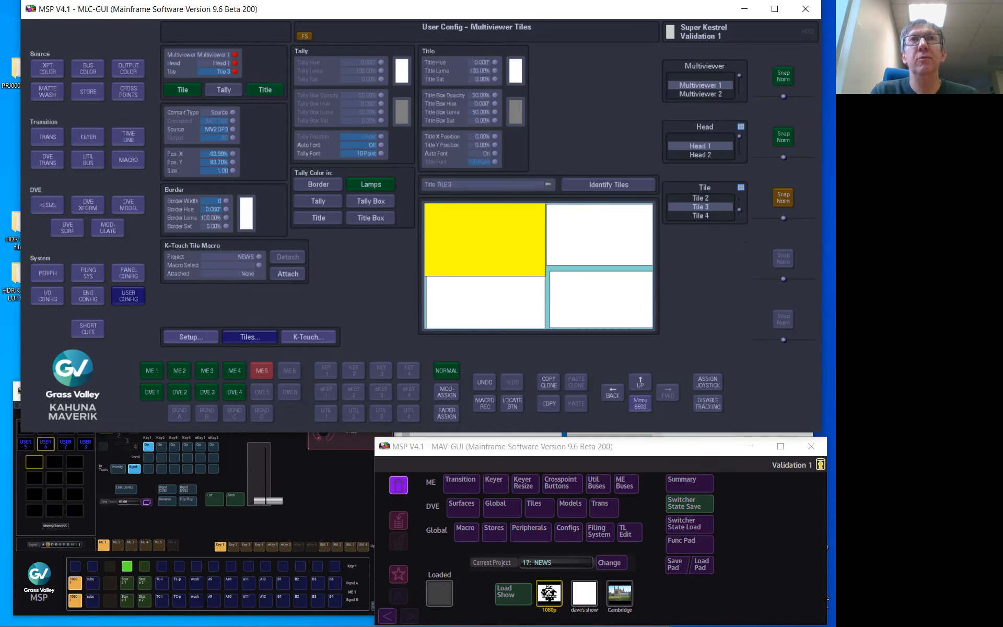
pyautogui.click(477, 184)
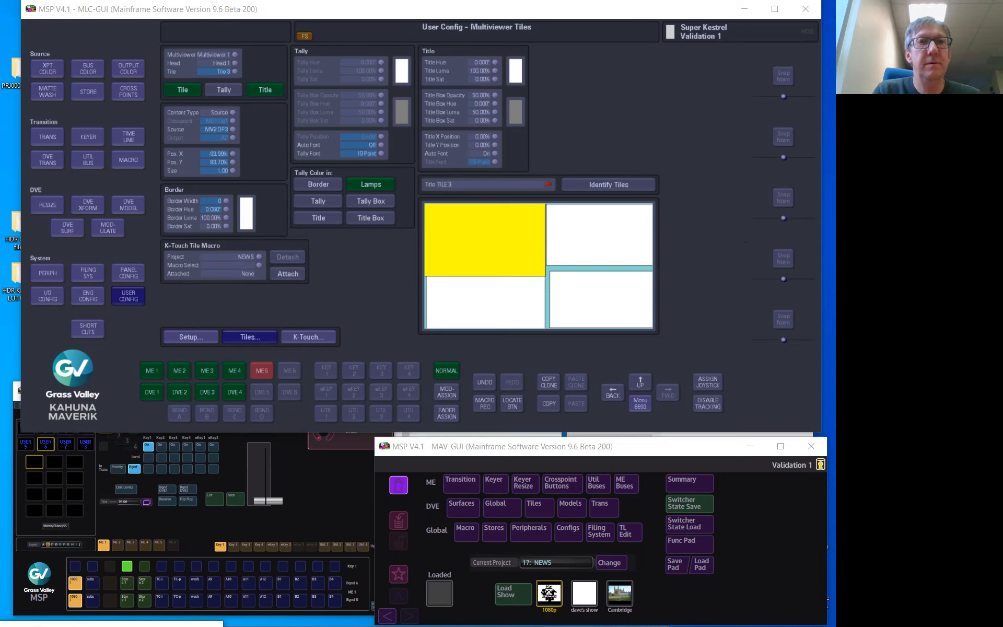
# Bring the Program window into view beside the MAV-GUI and set the source of switcher output 50 to MV1 Op1.
pyautogui.moveTo(32, 625); pyautogui.dragTo(69, 454)
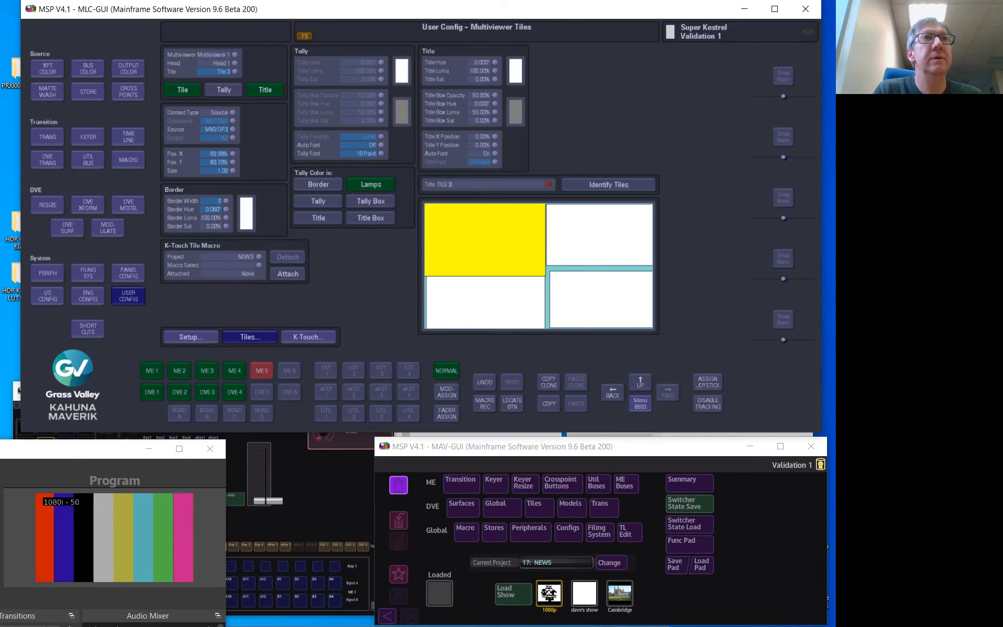
pyautogui.click(128, 296)
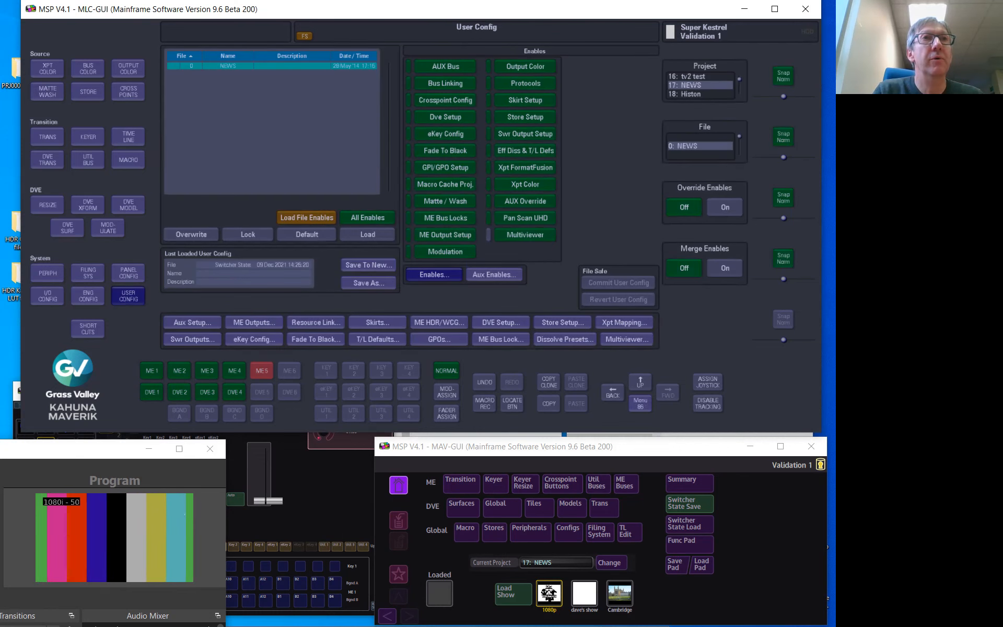
pyautogui.click(192, 339)
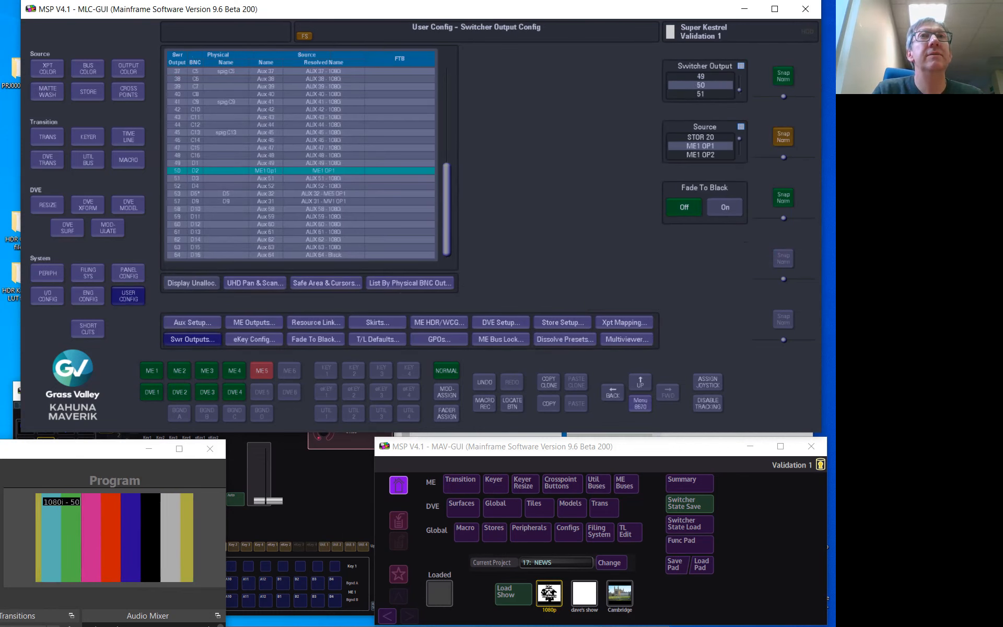
pyautogui.click(741, 127)
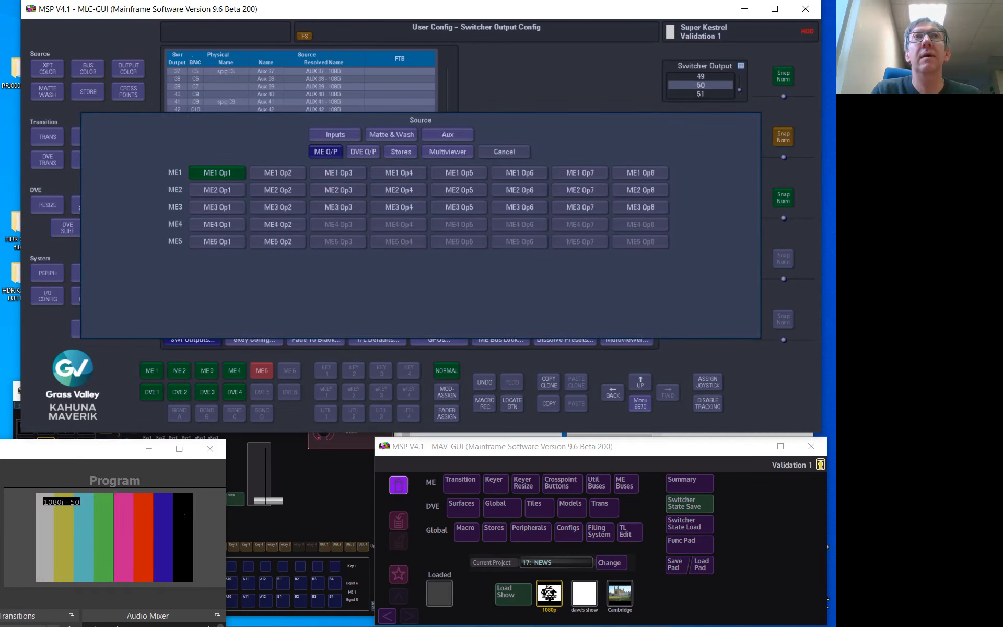
pyautogui.click(448, 152)
pyautogui.click(335, 172)
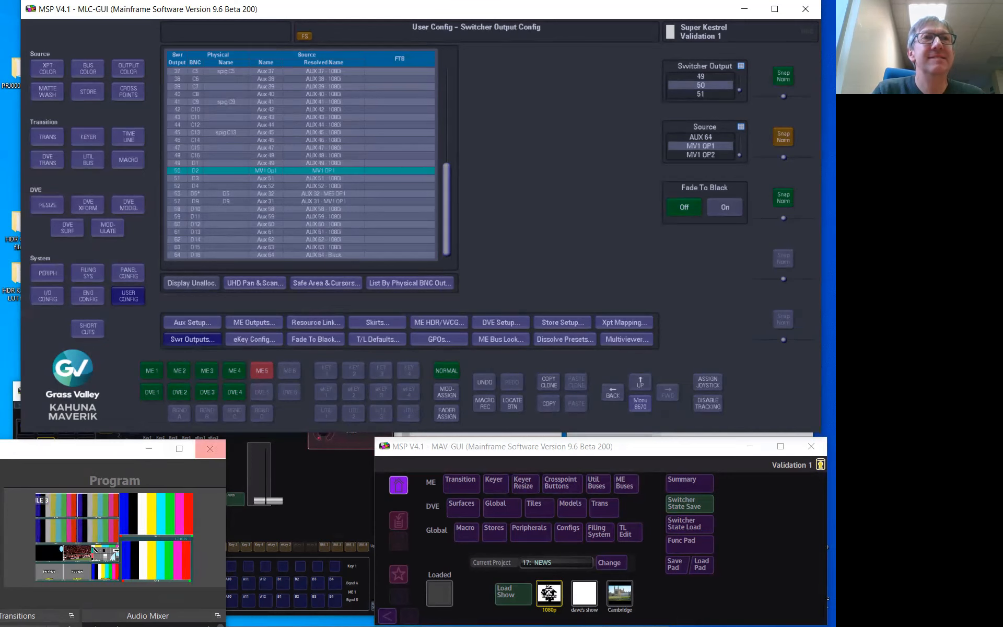
pyautogui.click(179, 449)
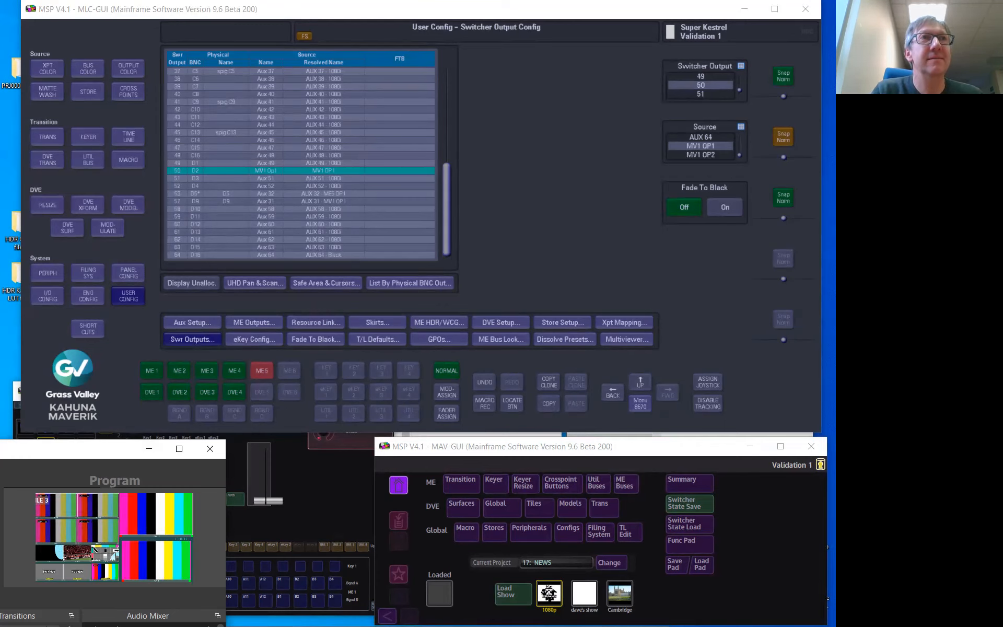
# Return to the User Config Multiviewer Tiles page and select tile 2 of Head 1.
pyautogui.click(128, 296)
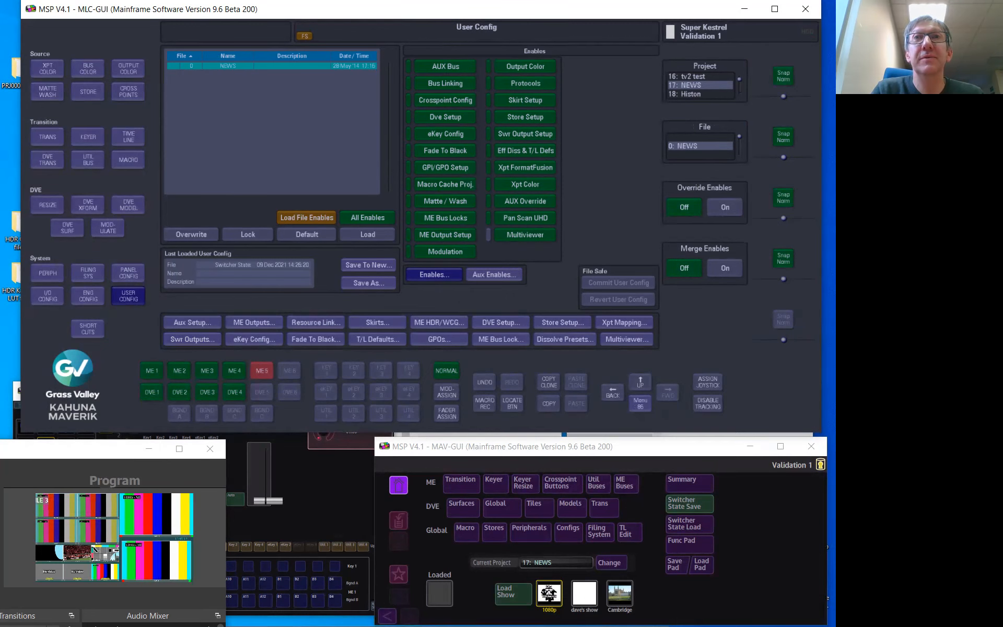
pyautogui.click(626, 339)
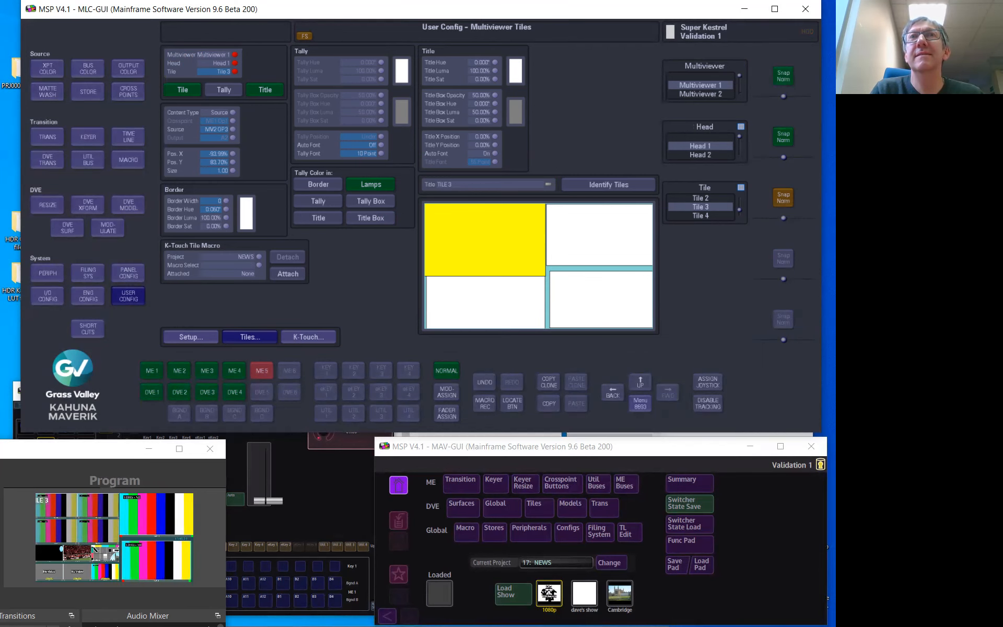
pyautogui.scroll(2, 700, 207)
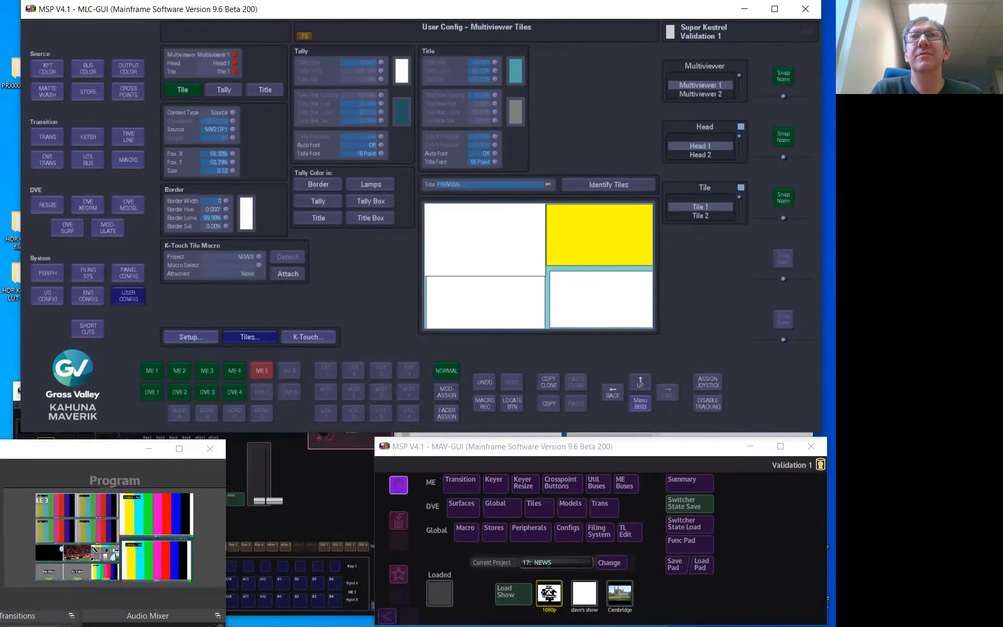
pyautogui.scroll(-1, 700, 207)
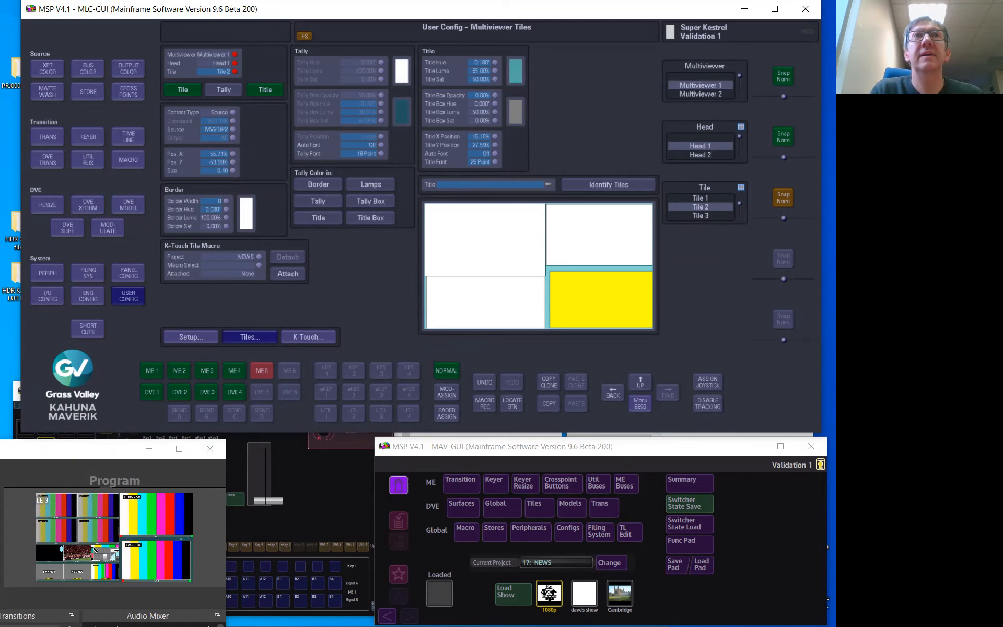
# Set tile 2's title font to 88 Point and its title X position to about -11.46%.
pyautogui.click(485, 184)
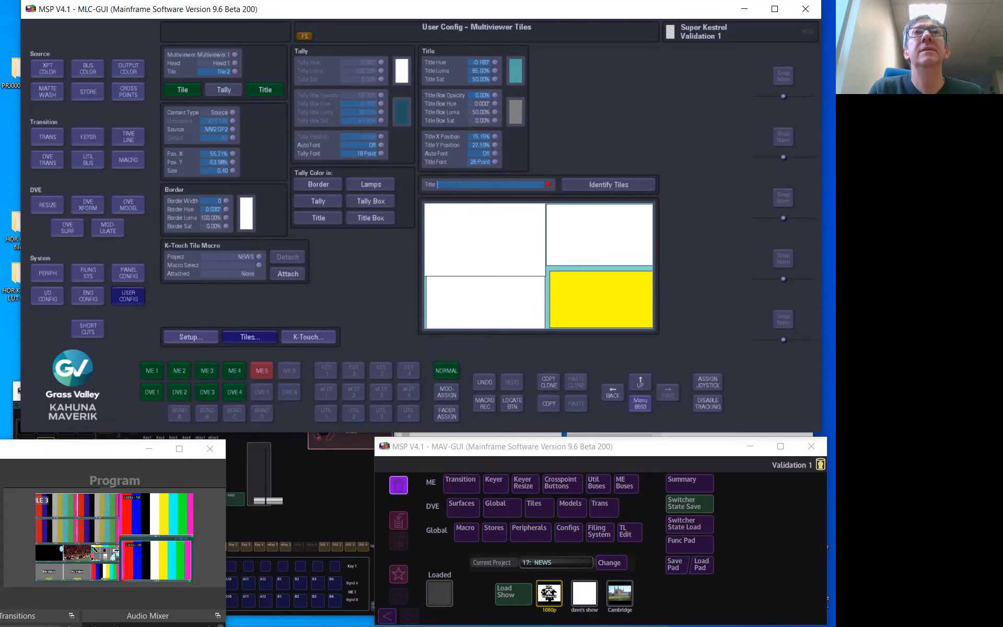
pyautogui.click(463, 149)
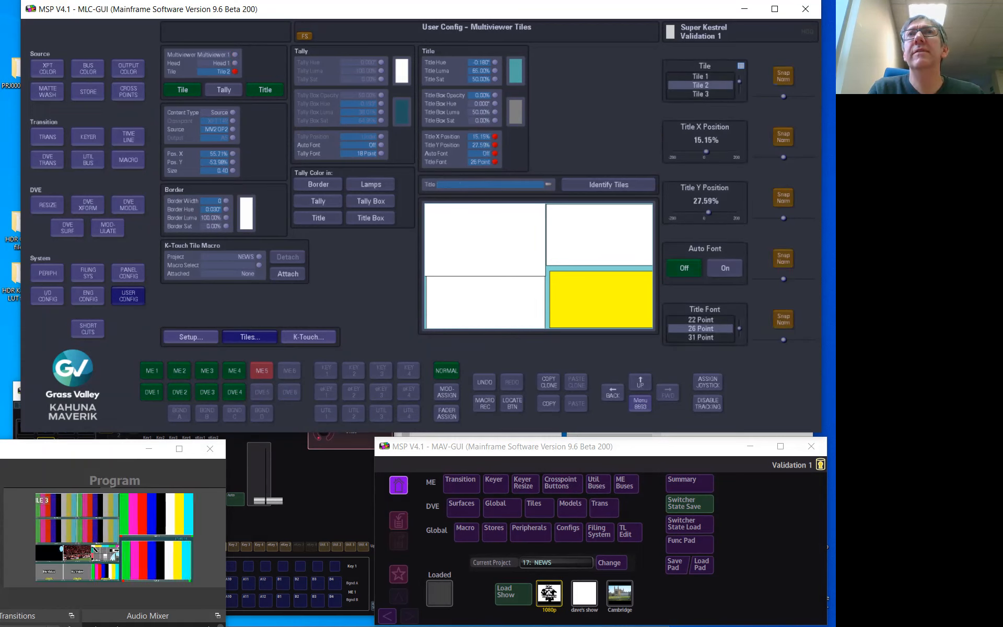
pyautogui.scroll(8, 700, 328)
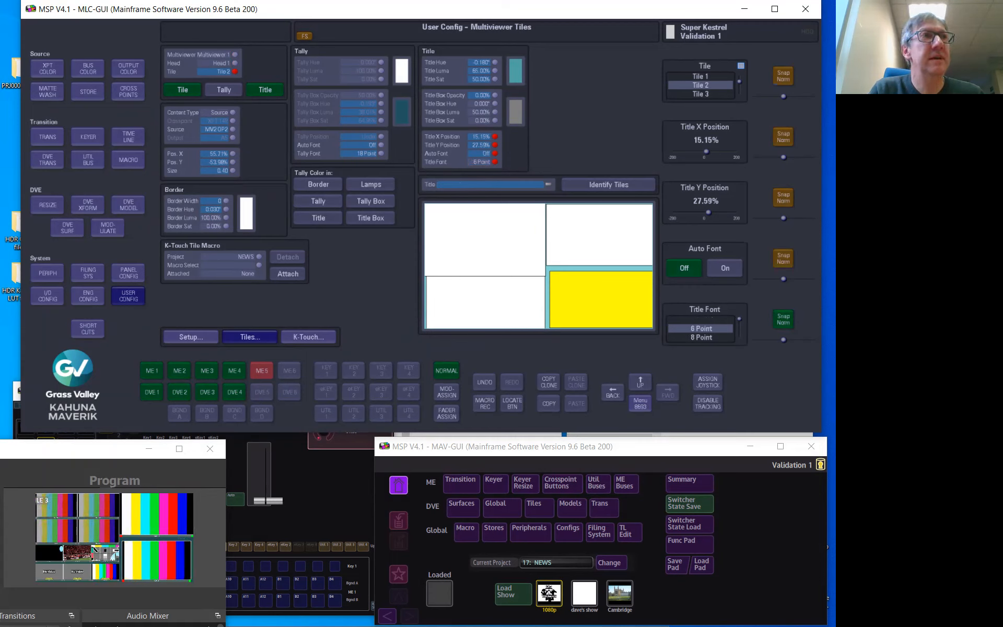
pyautogui.moveTo(739, 320); pyautogui.dragTo(739, 338)
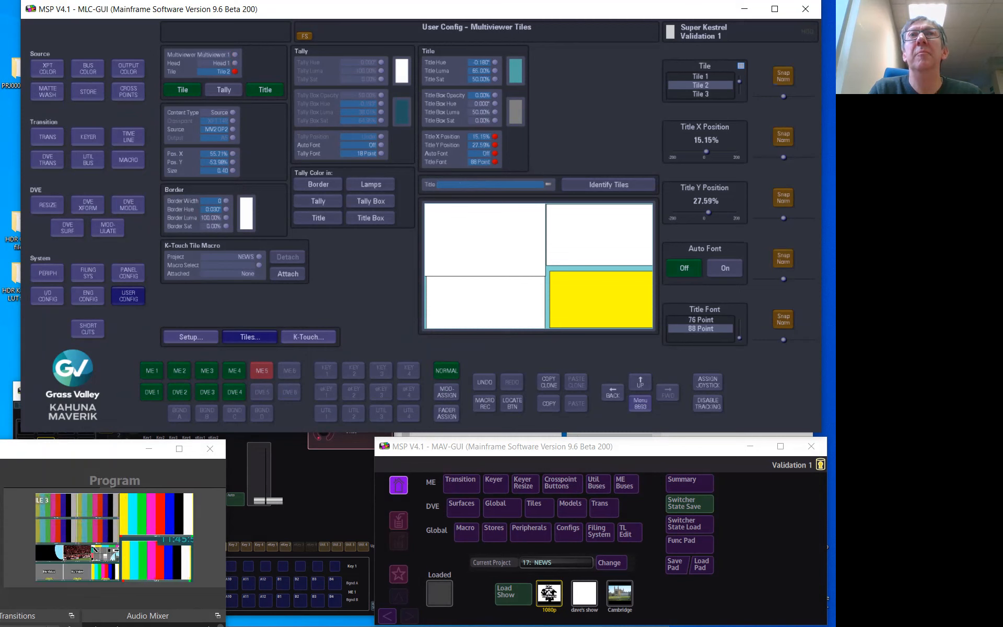
pyautogui.moveTo(706, 151); pyautogui.dragTo(702, 151)
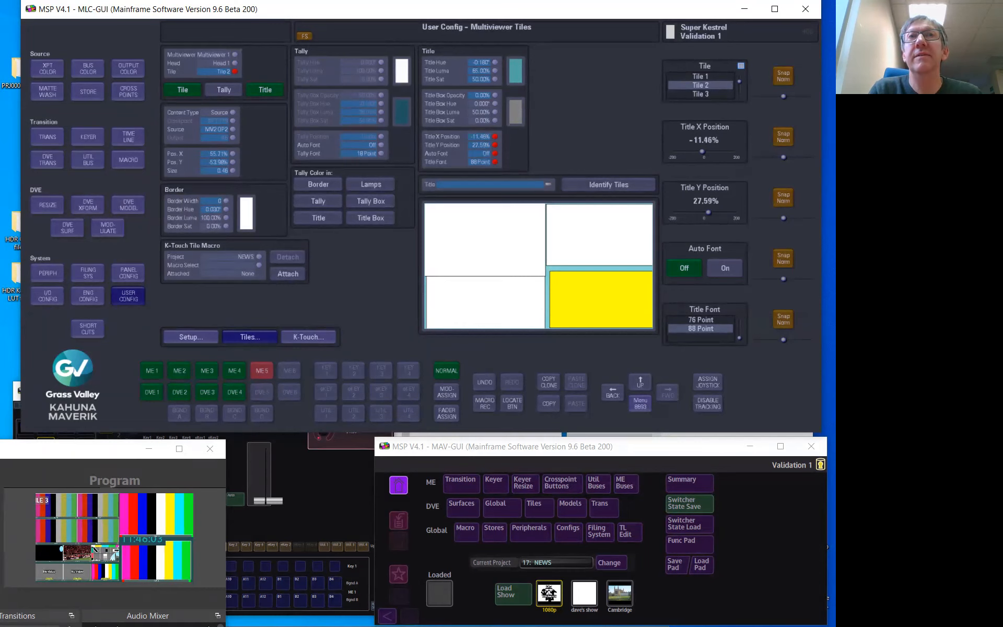
# Select tile 1, turn the tile off, and move its title X position to about 85.35%.
pyautogui.click(599, 235)
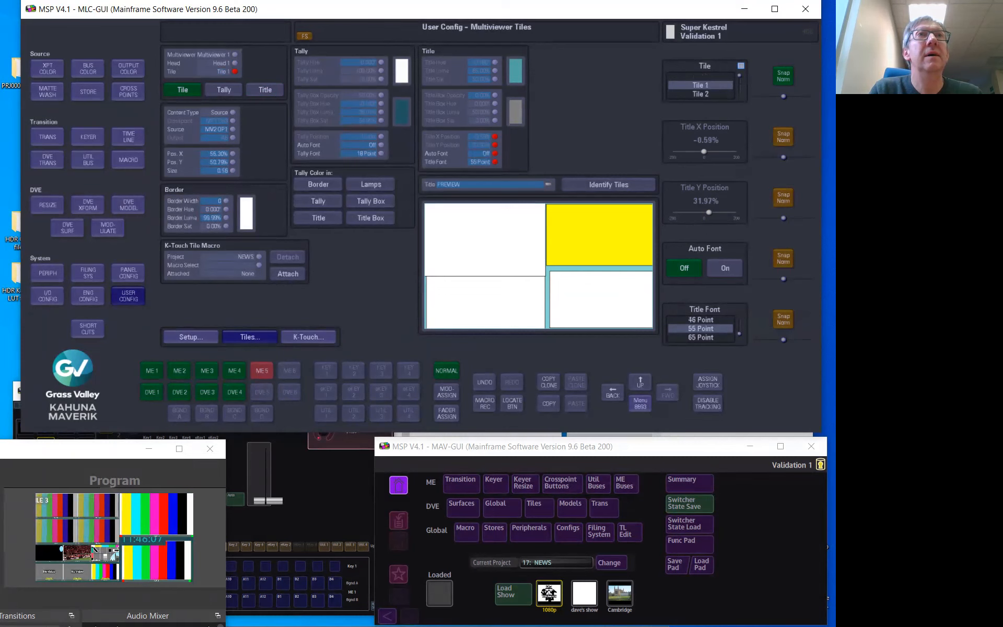
pyautogui.click(182, 90)
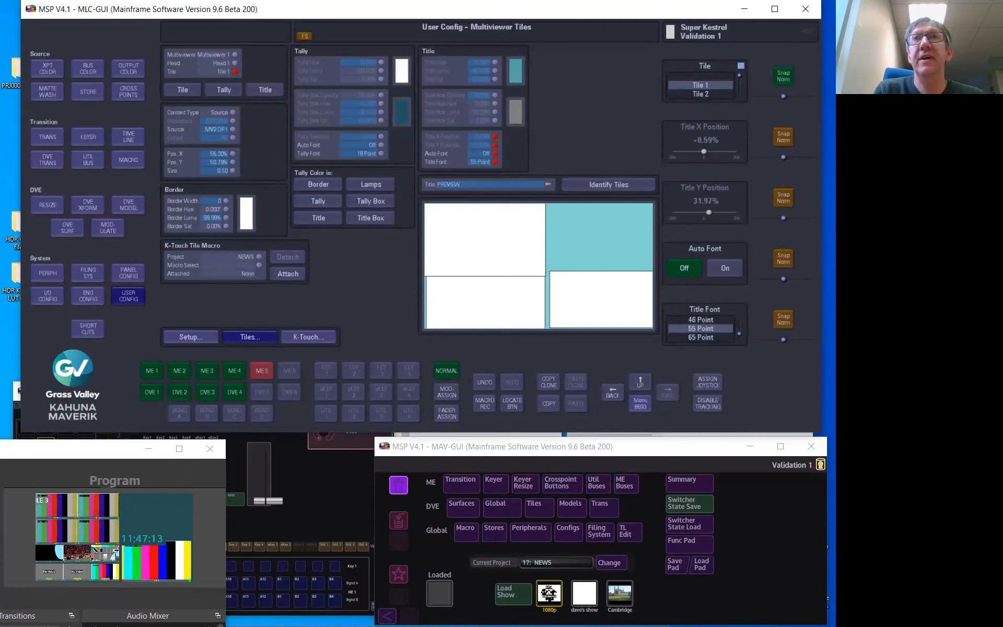
pyautogui.moveTo(704, 152)
pyautogui.mouseDown()
pyautogui.moveTo(690, 151)
pyautogui.moveTo(717, 151)
pyautogui.mouseUp()
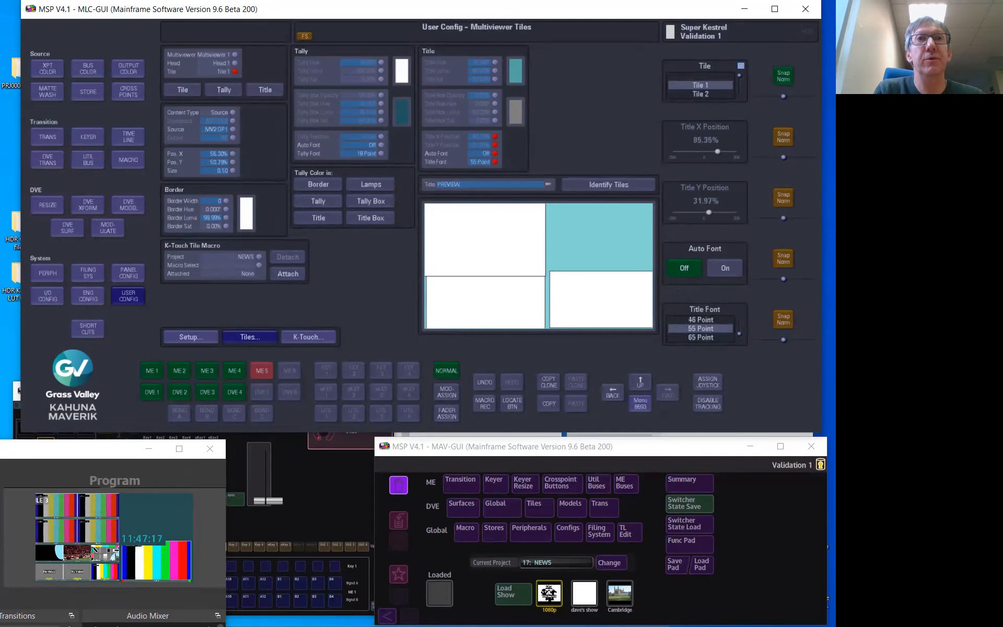
# Enter fader assignment on the Multiviewer Tiles page and close the Assign Faders dialog.
pyautogui.click(446, 413)
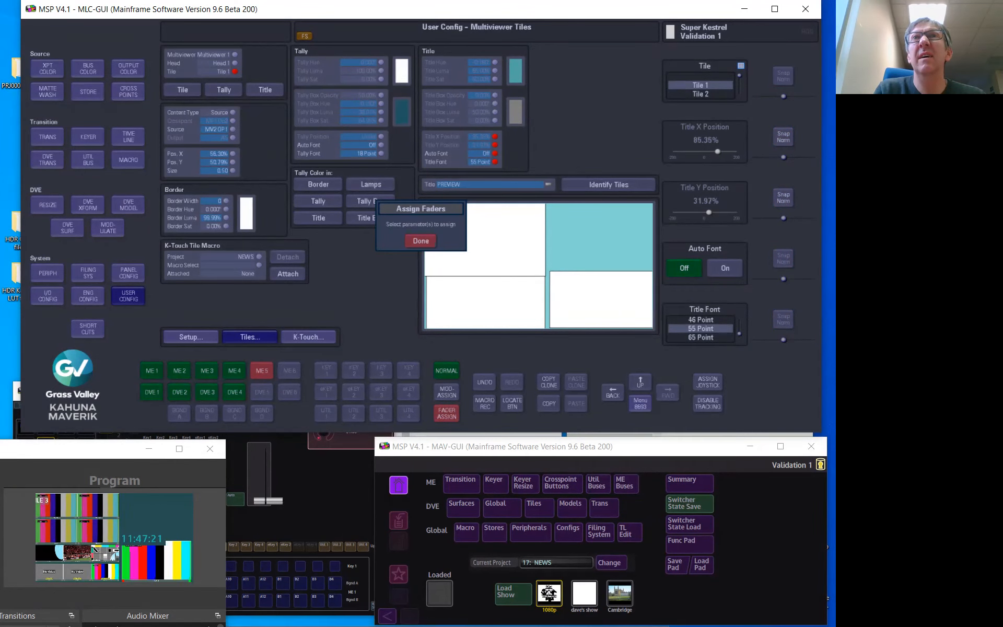
pyautogui.click(783, 137)
pyautogui.click(783, 76)
pyautogui.click(420, 241)
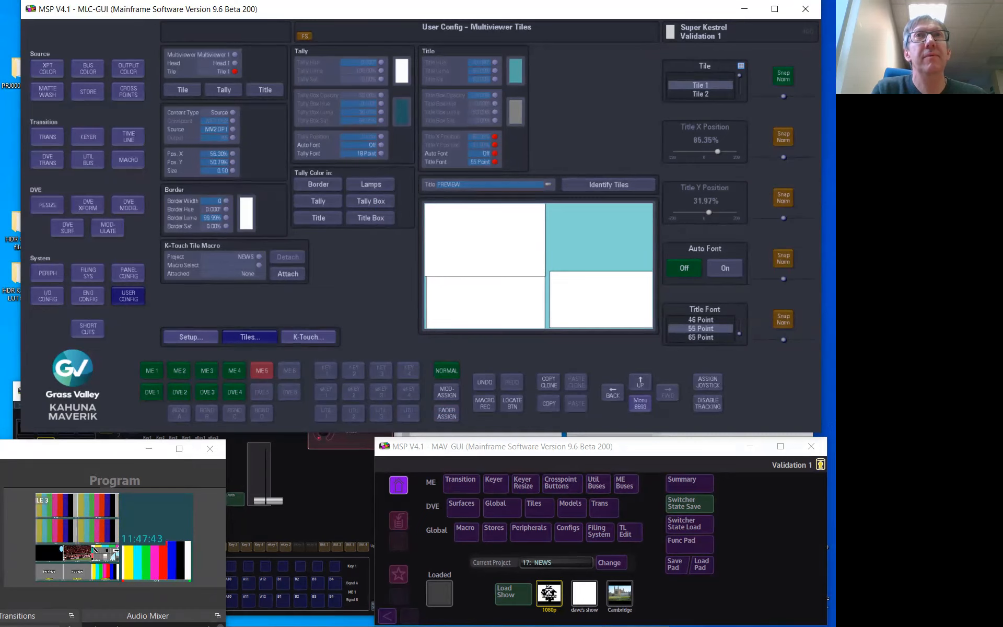
# View the MLC-GUI's Shortcuts Load/Save Pad and open the Transition & Key Control page.
pyautogui.click(88, 328)
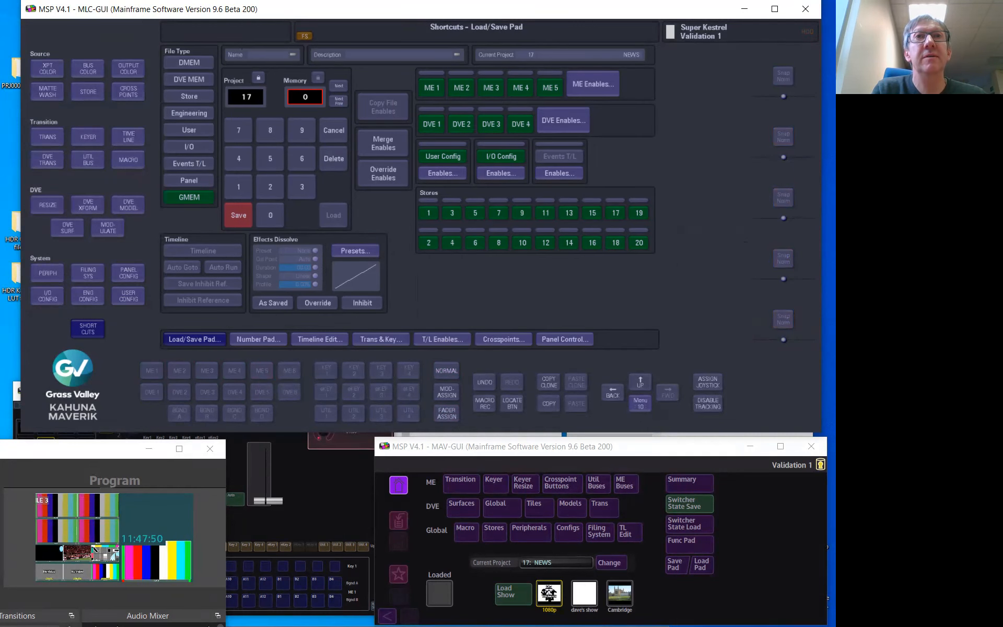
pyautogui.click(381, 339)
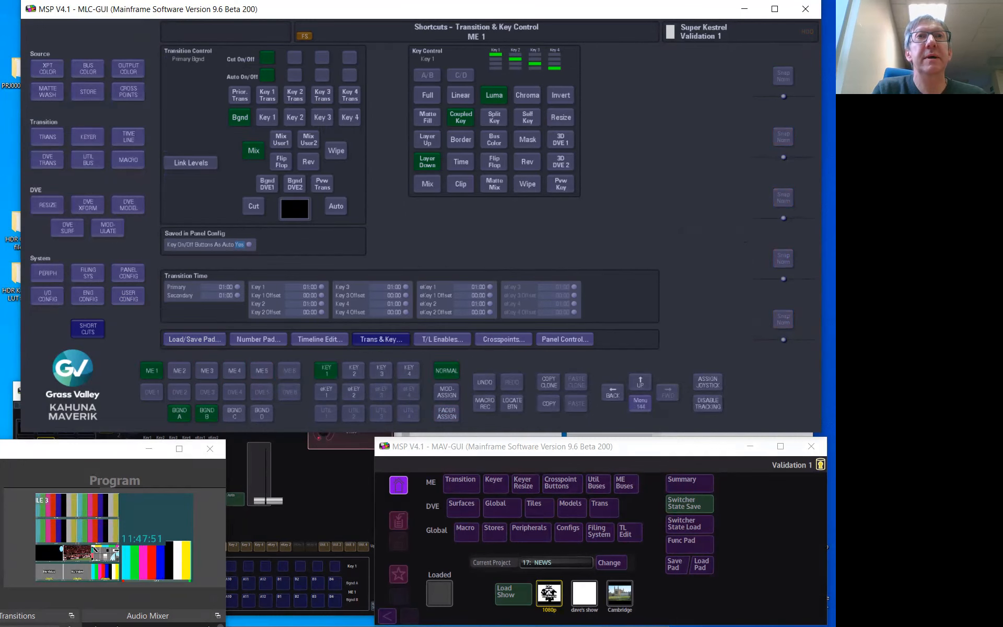
pyautogui.click(195, 339)
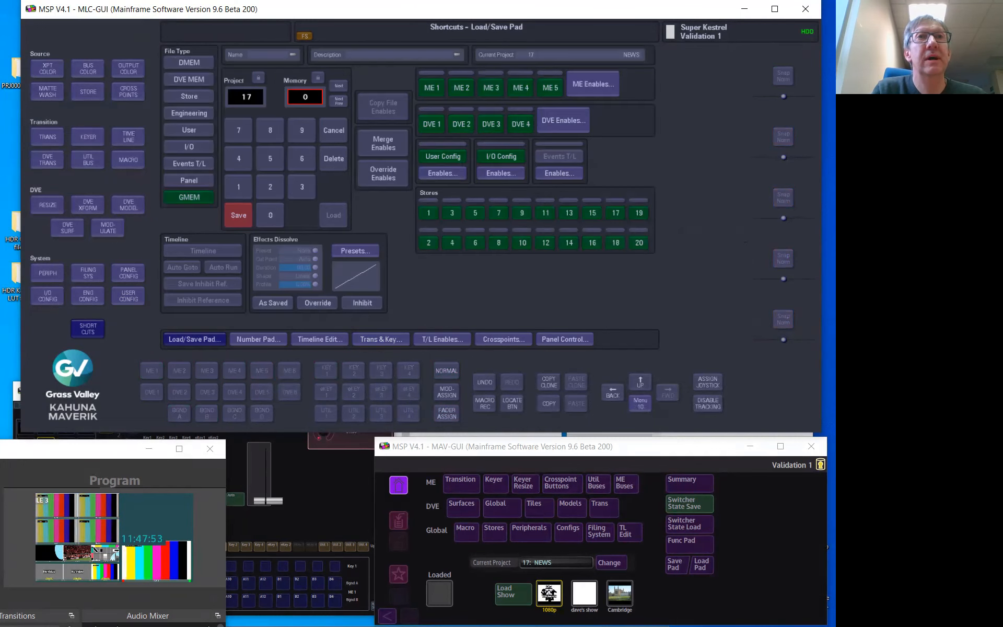
pyautogui.click(381, 339)
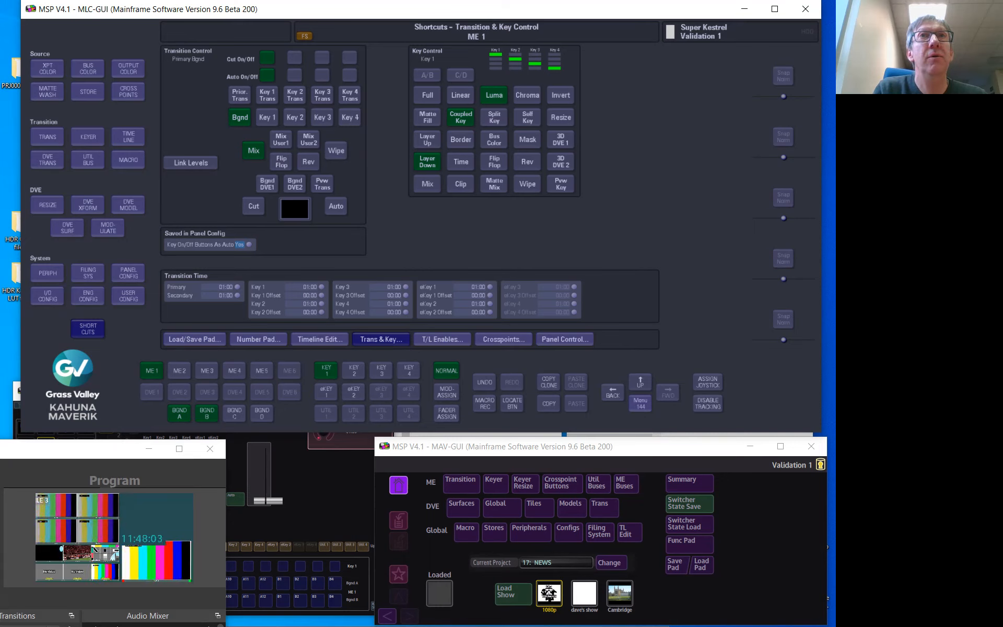
# Step through the transition and key controls of ME 2 to ME 5 and return to ME 1.
pyautogui.click(179, 371)
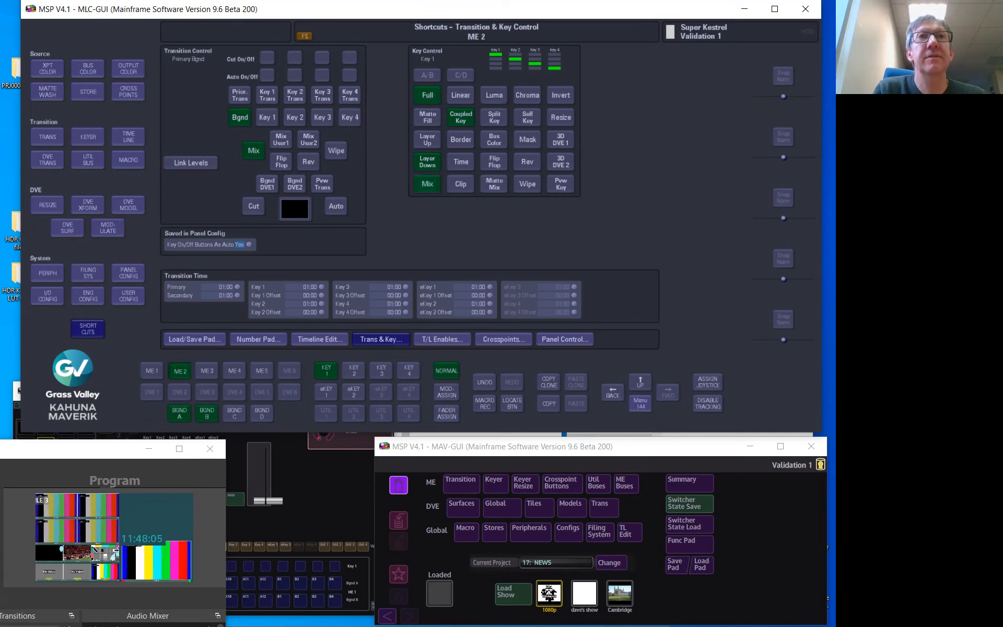
pyautogui.click(207, 371)
pyautogui.click(234, 370)
pyautogui.click(262, 370)
pyautogui.click(235, 370)
pyautogui.click(207, 371)
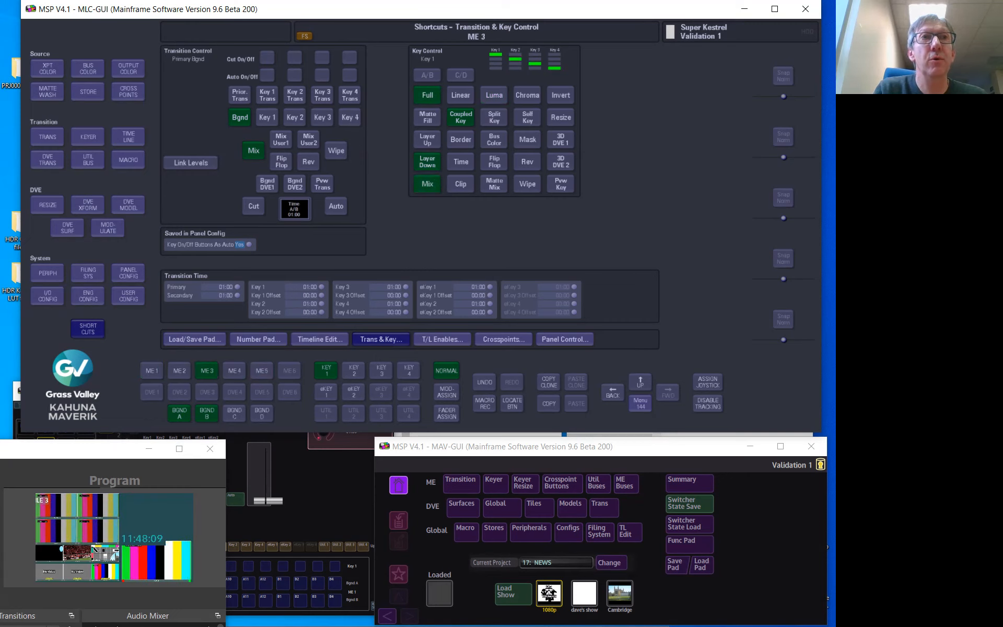
pyautogui.click(179, 370)
pyautogui.click(152, 371)
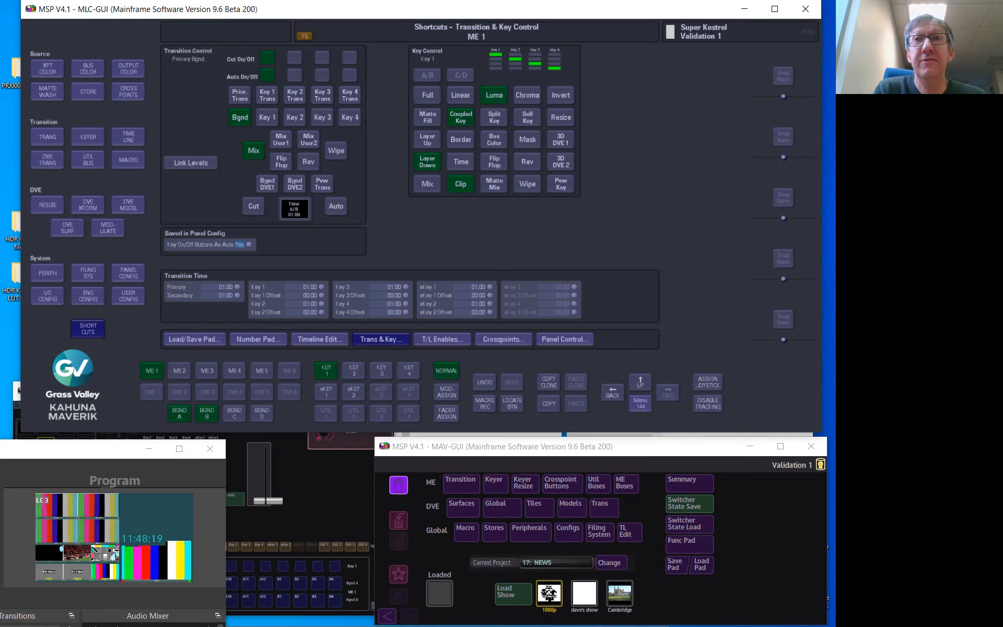
# Move the MAV-GUI up over the MLC-GUI's lower part and view its Direct Menu Jump overlay and DVE Trans page, ending on the home page.
pyautogui.moveTo(656, 447); pyautogui.dragTo(601, 357)
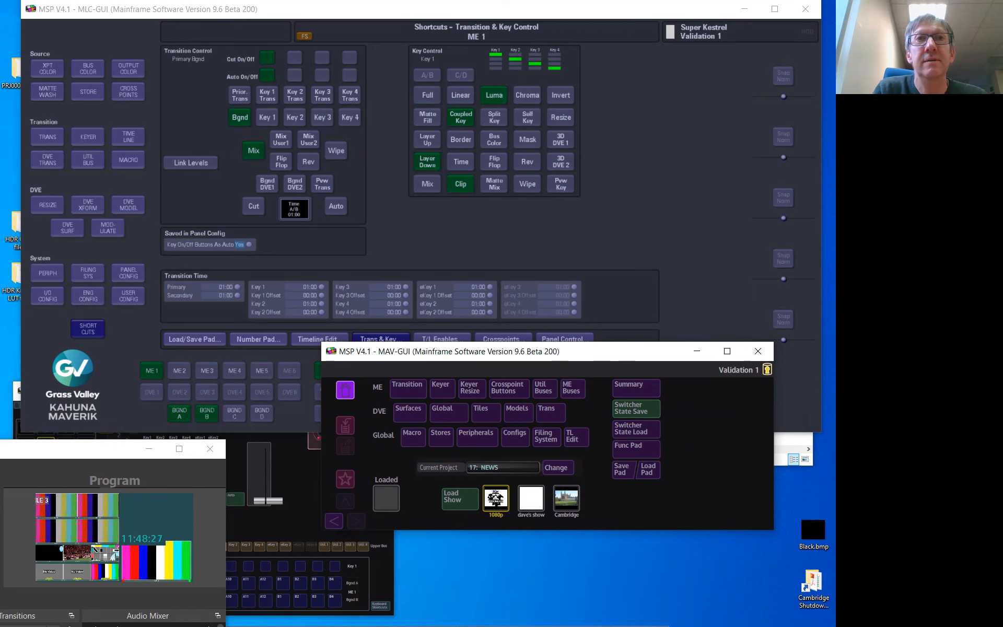
pyautogui.click(345, 479)
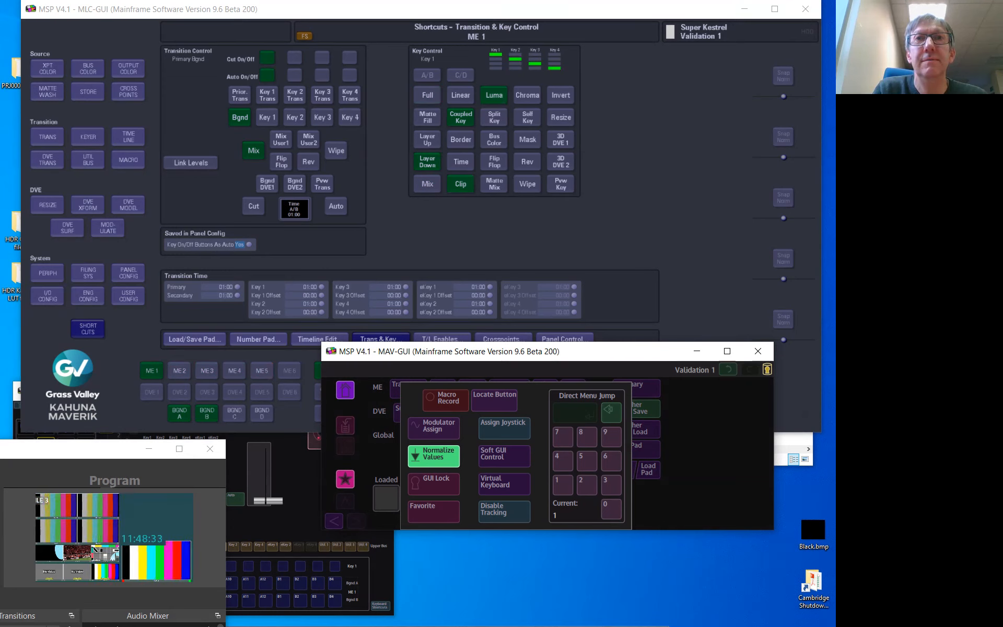
pyautogui.click(345, 479)
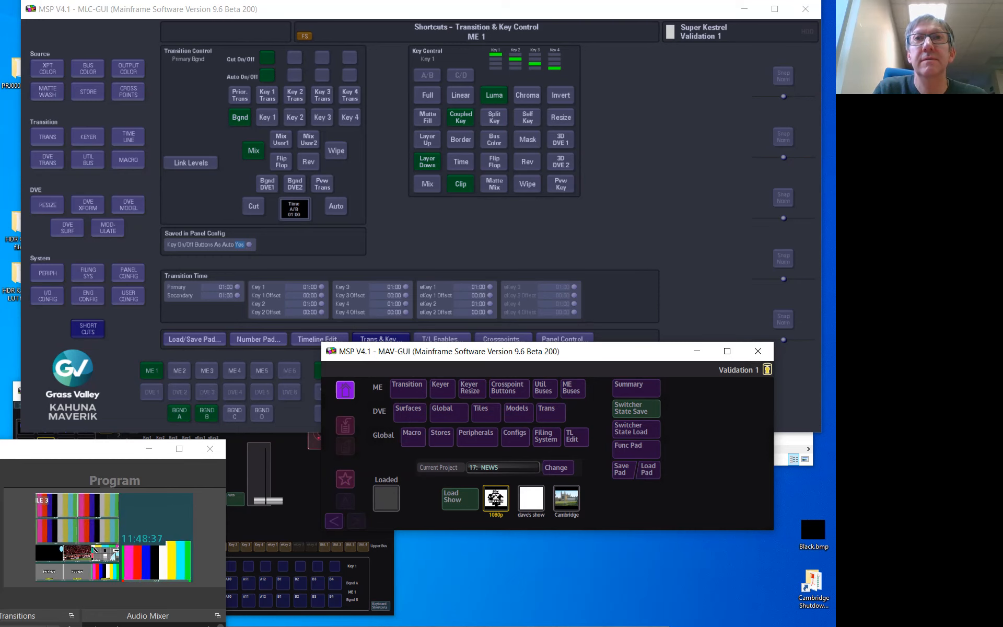
pyautogui.click(551, 412)
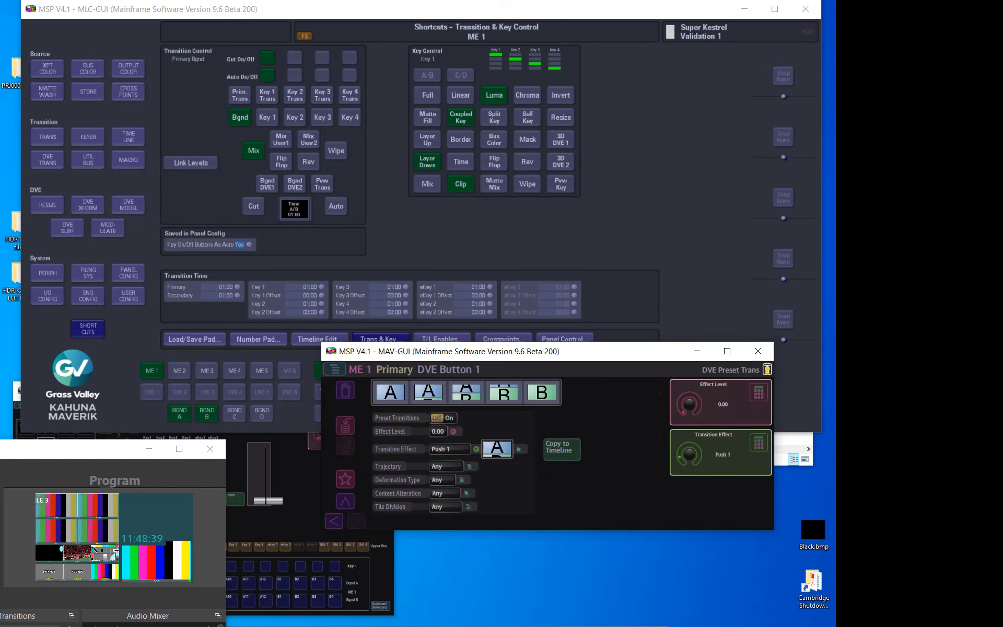
pyautogui.click(345, 390)
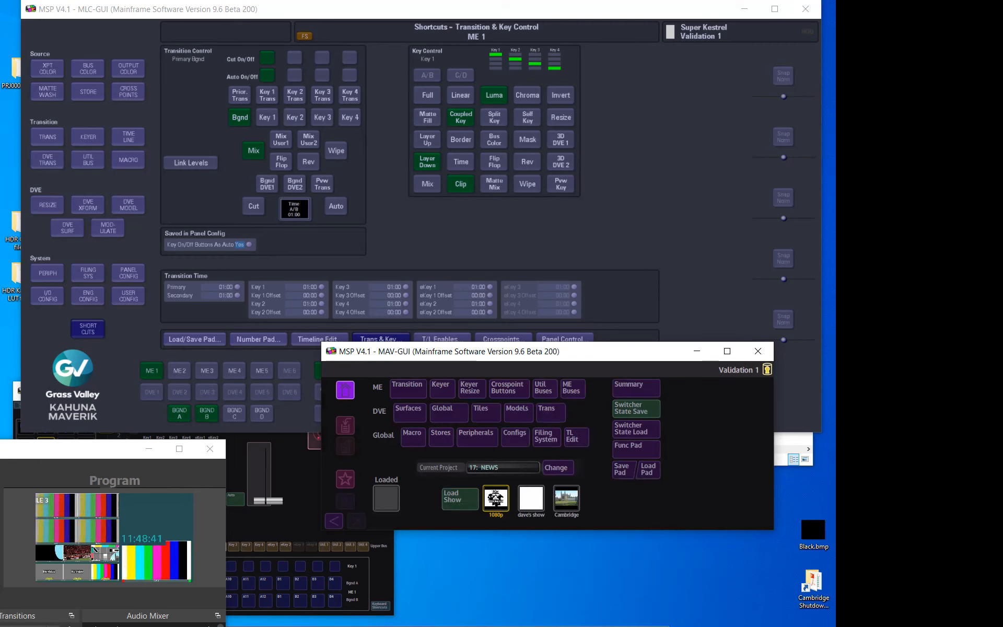
# Move the MAV-GUI down off the MLC-GUI's menus and switch Key On/Off Buttons As Auto to No and back to Yes.
pyautogui.moveTo(476, 357); pyautogui.dragTo(452, 473)
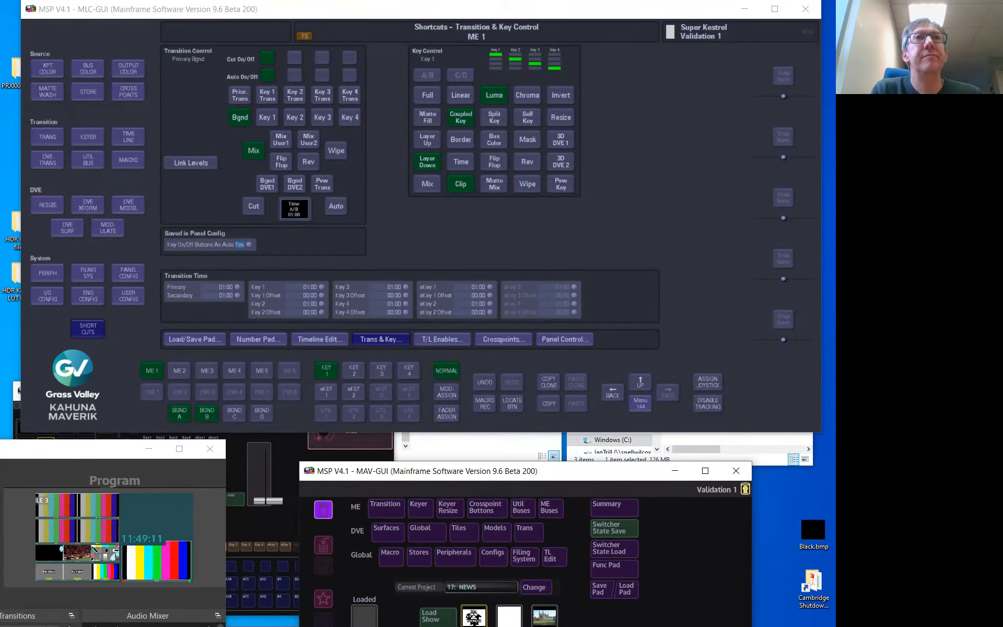
pyautogui.click(244, 245)
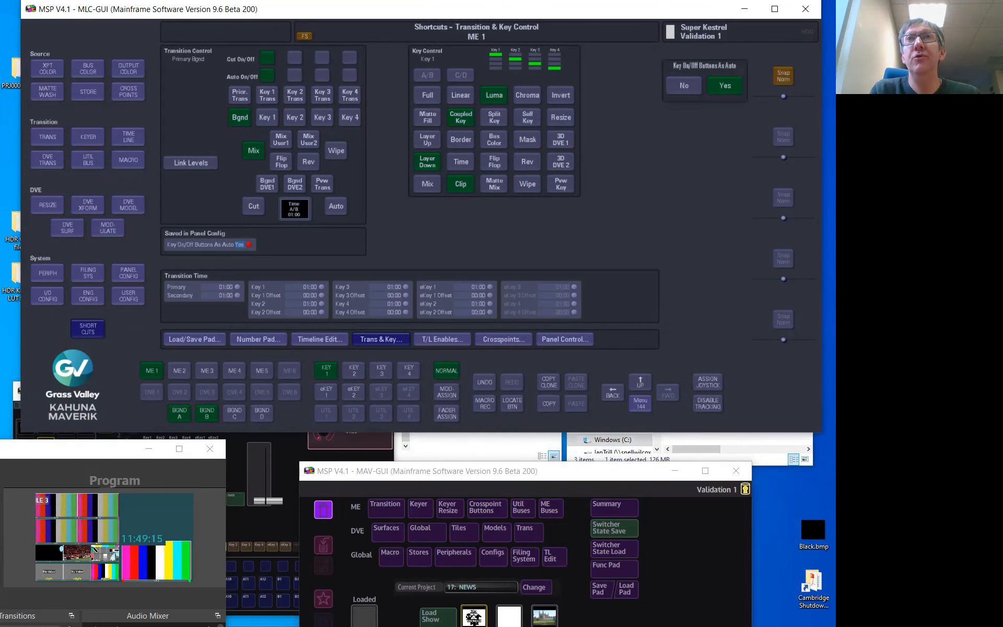
pyautogui.click(684, 86)
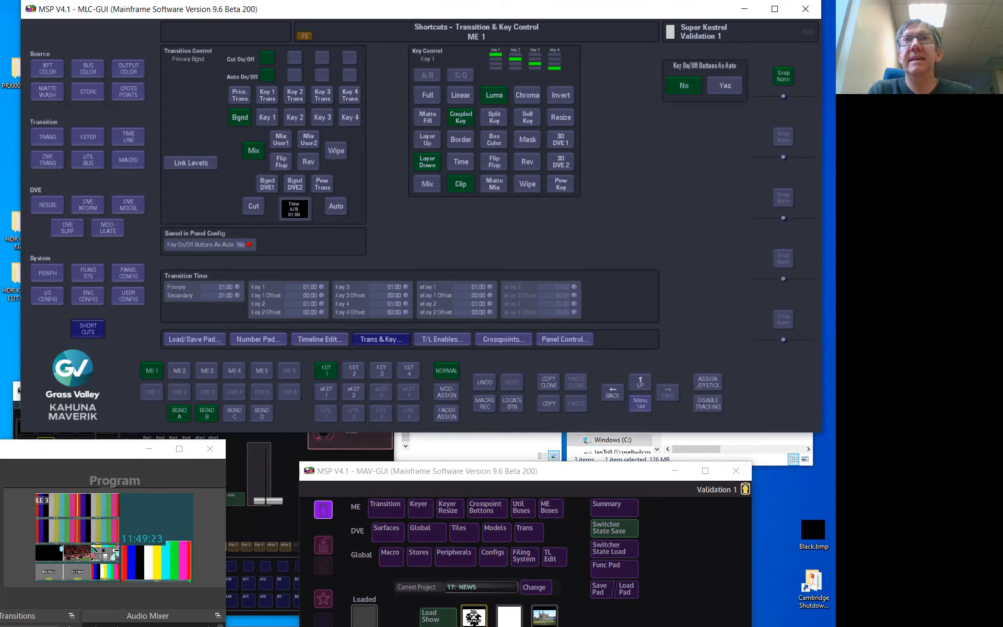
pyautogui.click(724, 86)
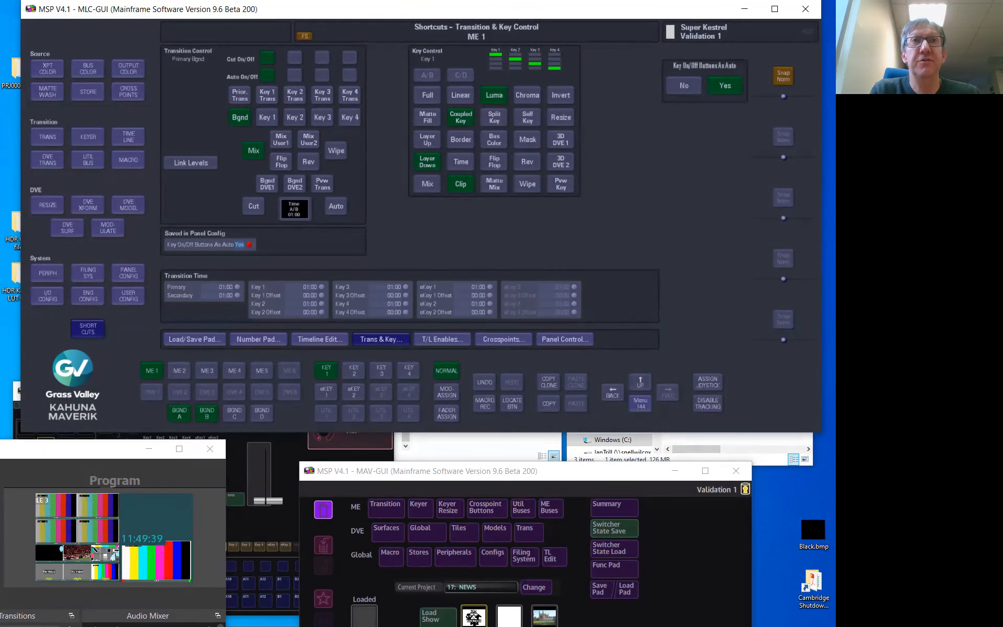
# Set the Key 3 transition time of ME 1 to 00:00 and open the Key 1 and Key 2 transition times.
pyautogui.click(372, 300)
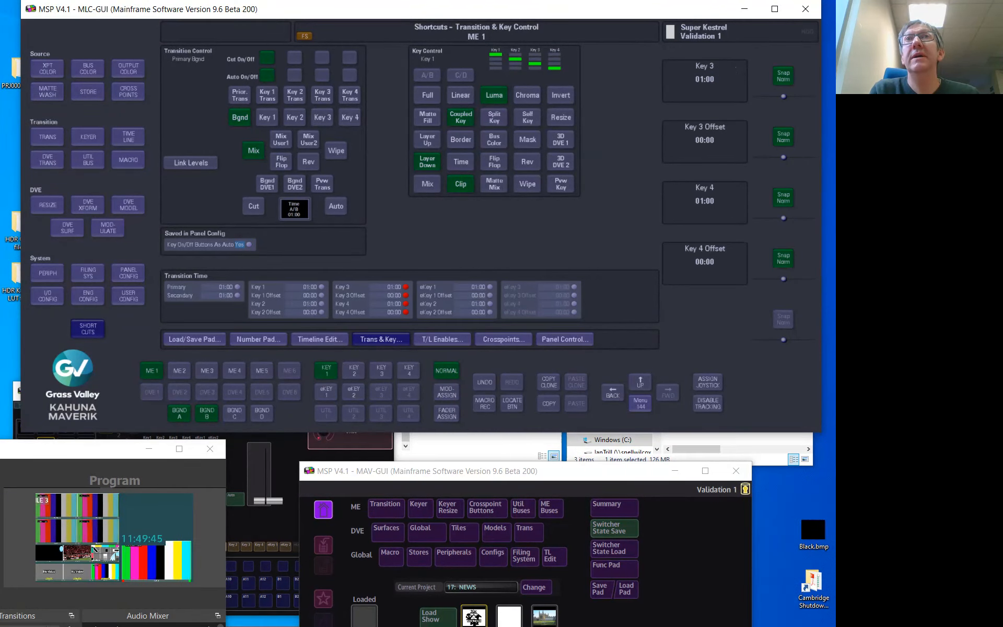
pyautogui.click(736, 67)
pyautogui.write('00')
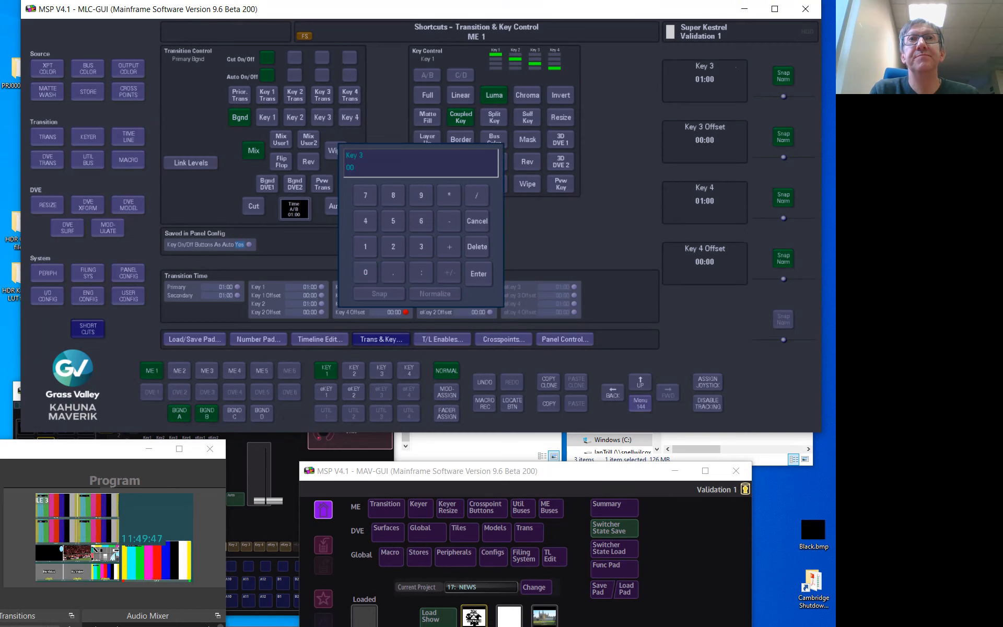
pyautogui.press('Return')
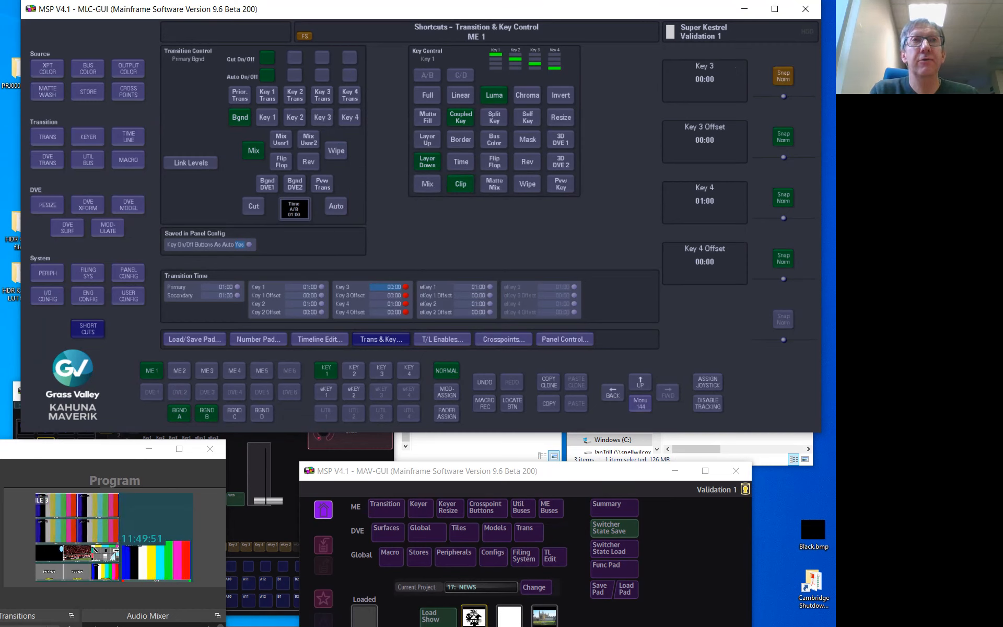
pyautogui.click(289, 297)
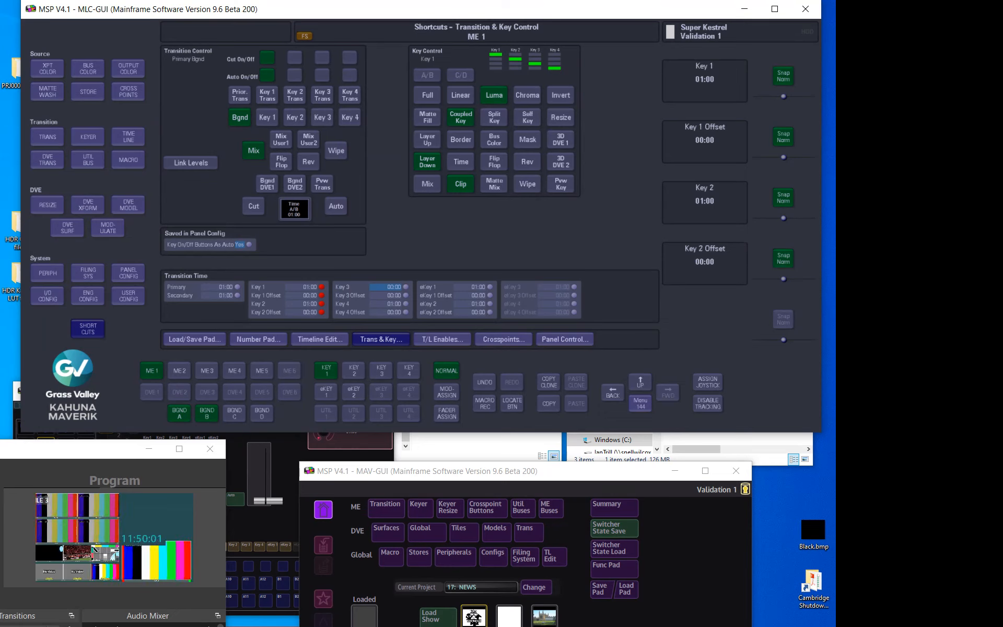
# Examine the Keyer pages of ME 1 and ME 2, switching between their keys and ending on Key 1 of ME 2.
pyautogui.click(179, 370)
pyautogui.click(151, 370)
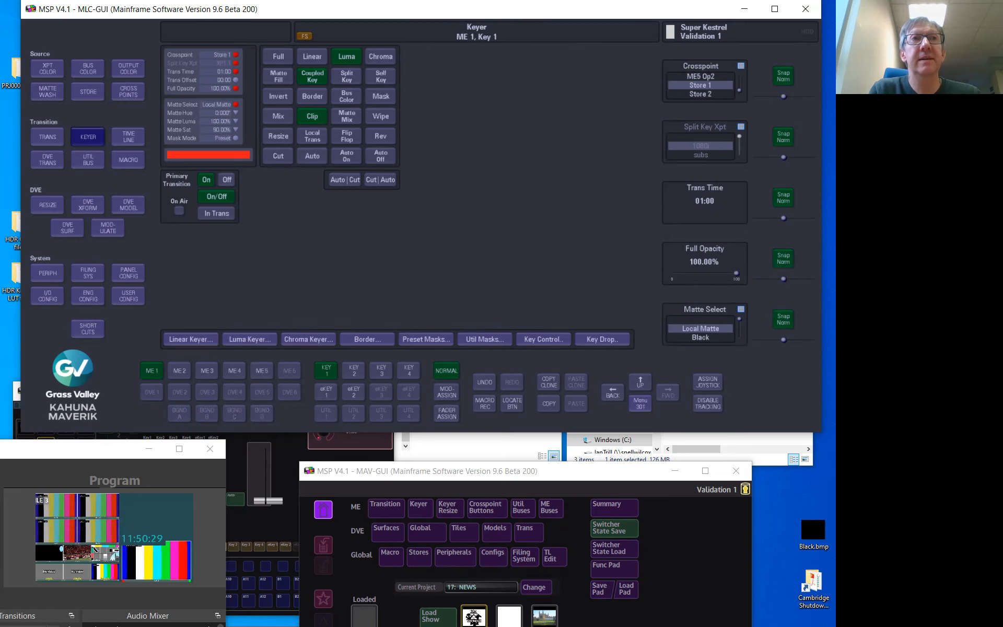
pyautogui.click(354, 370)
pyautogui.click(380, 370)
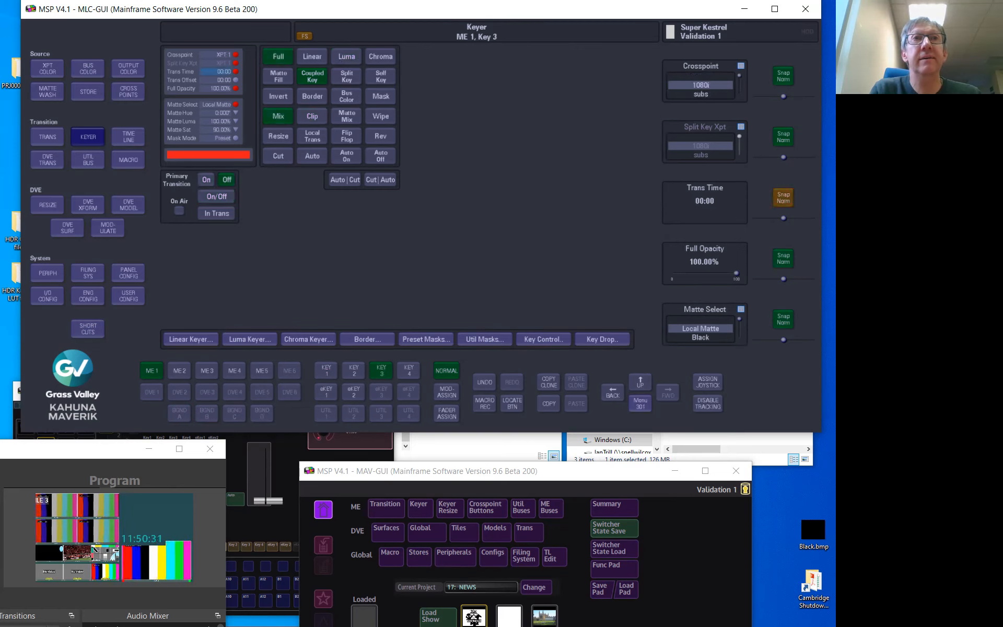
pyautogui.click(408, 371)
pyautogui.click(179, 370)
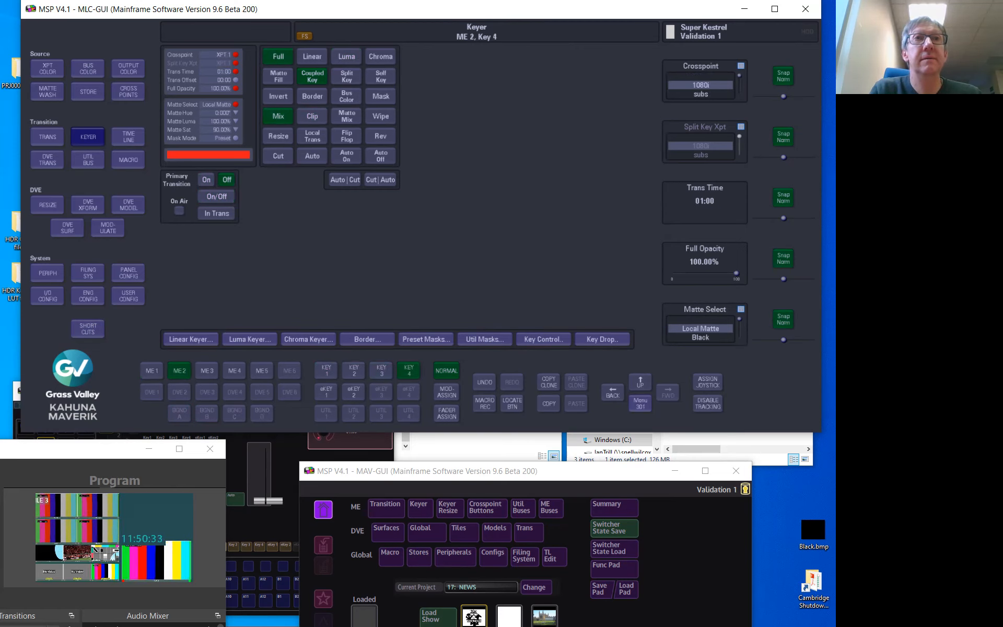
pyautogui.click(326, 370)
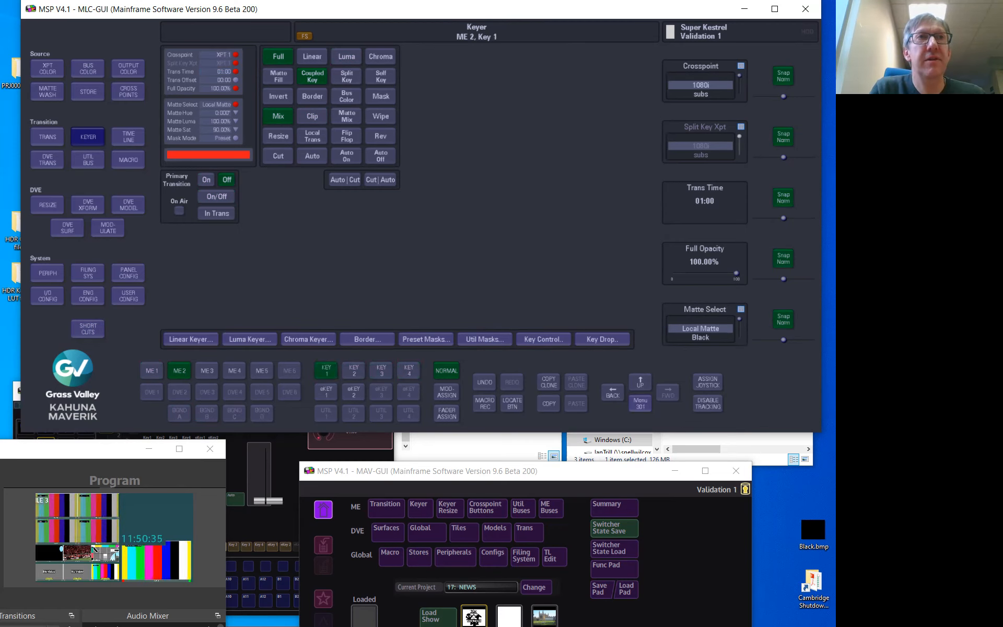
pyautogui.click(151, 370)
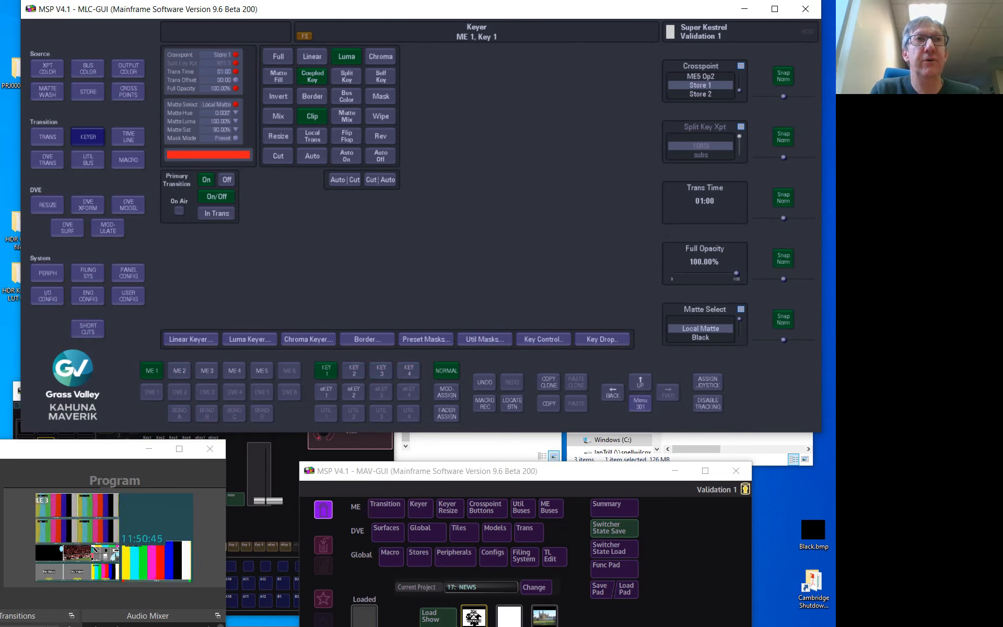
pyautogui.click(179, 371)
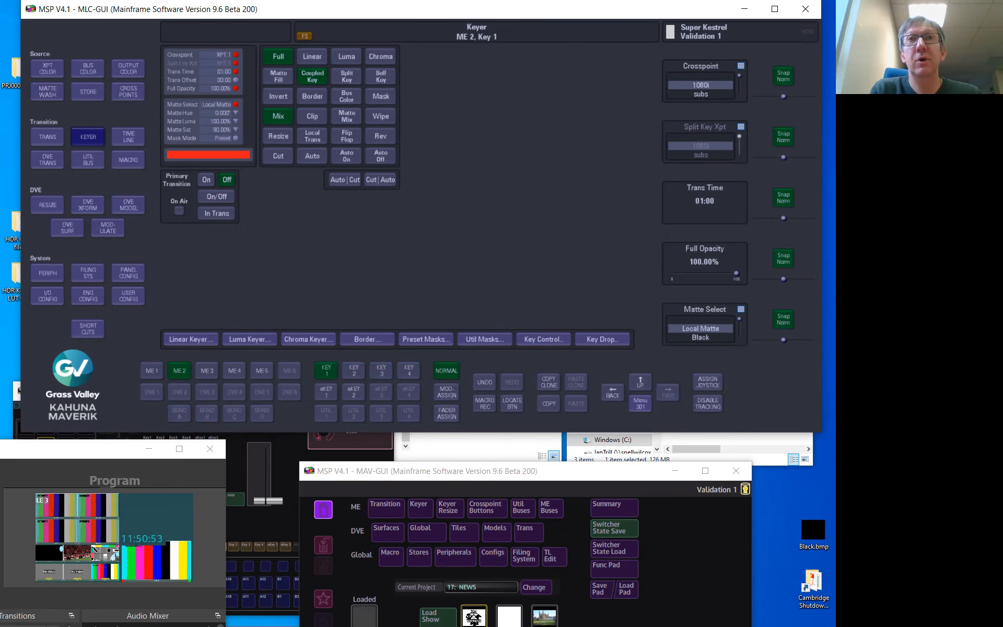
# Copy the whole ME 3 module and replace it with a copy of ME 3's Key 3 layer.
pyautogui.click(548, 403)
pyautogui.click(207, 371)
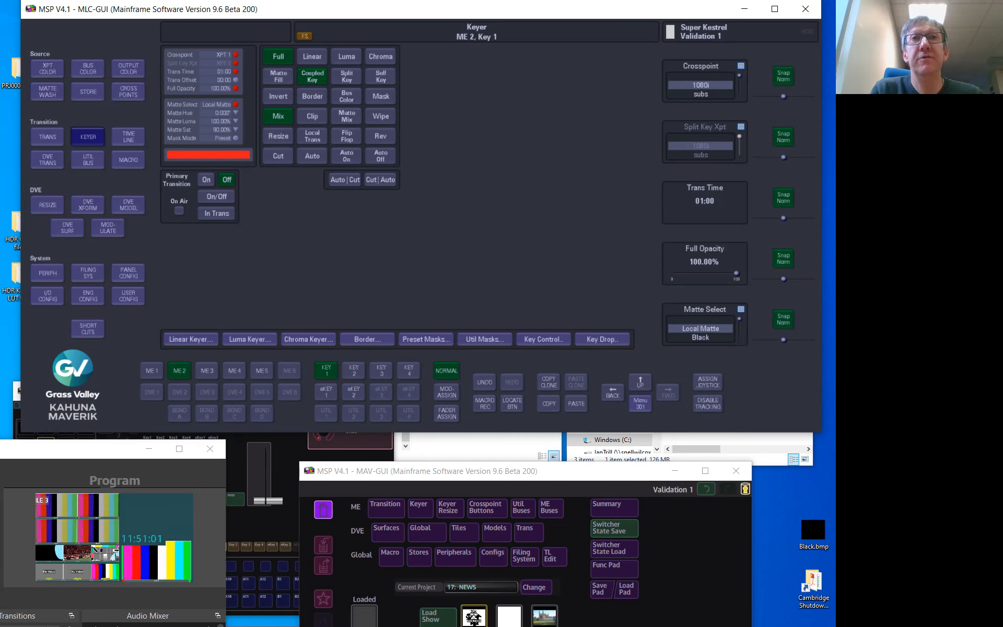
pyautogui.click(207, 371)
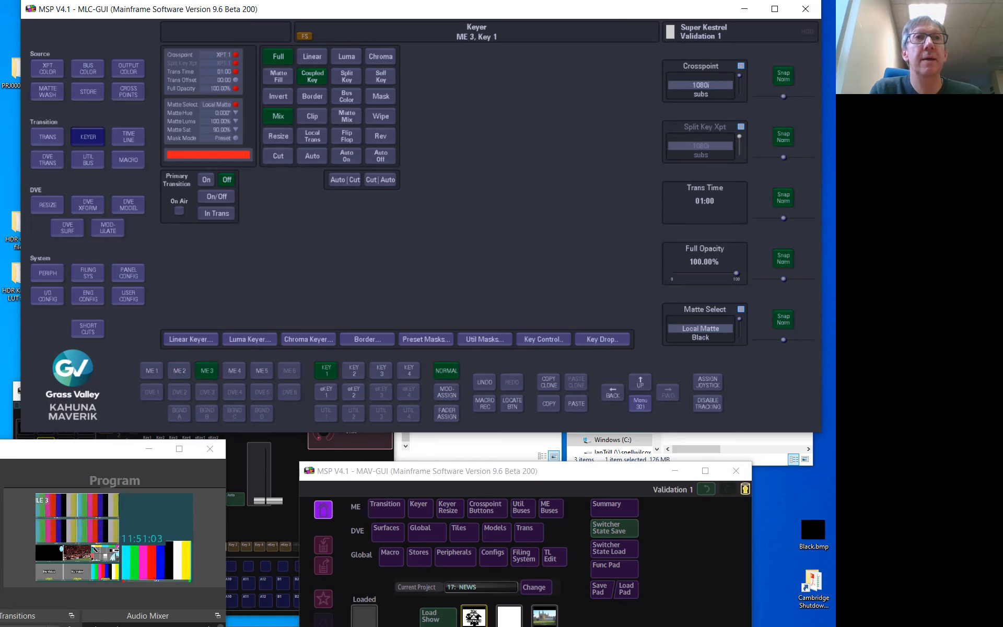
pyautogui.click(381, 371)
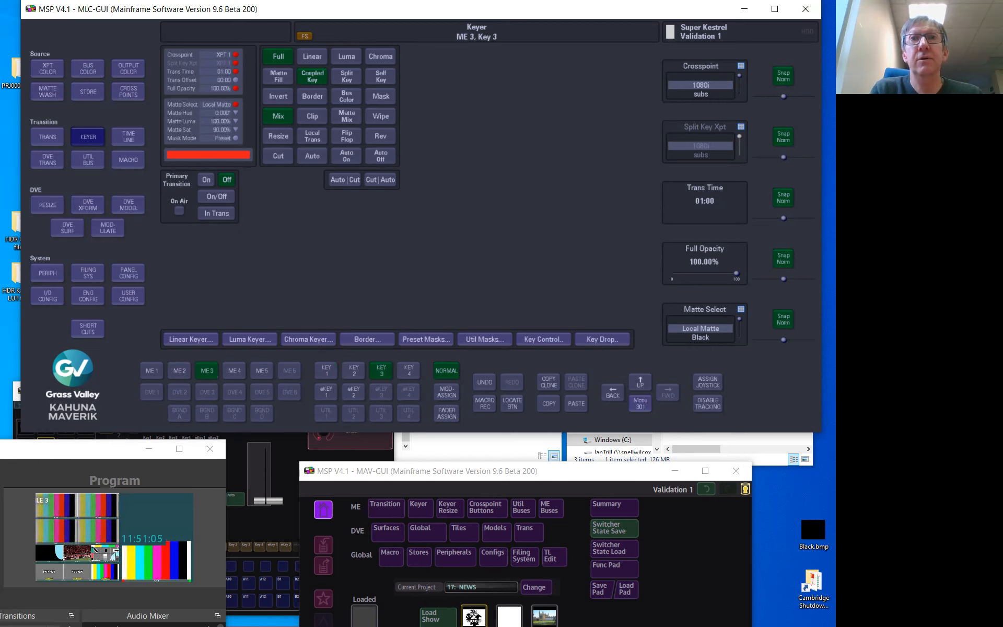
pyautogui.click(549, 404)
pyautogui.click(381, 371)
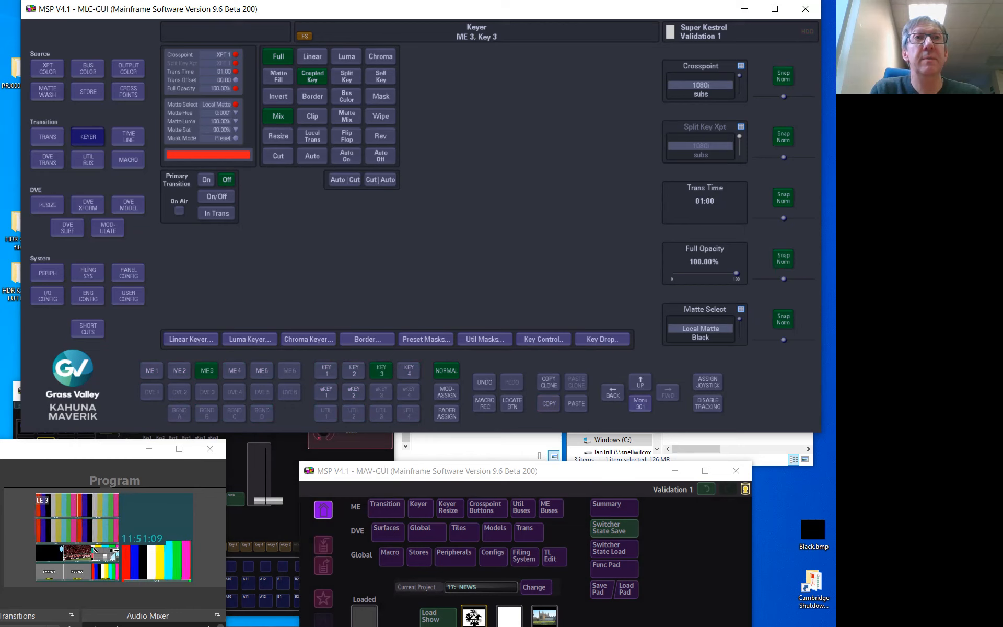
pyautogui.click(234, 371)
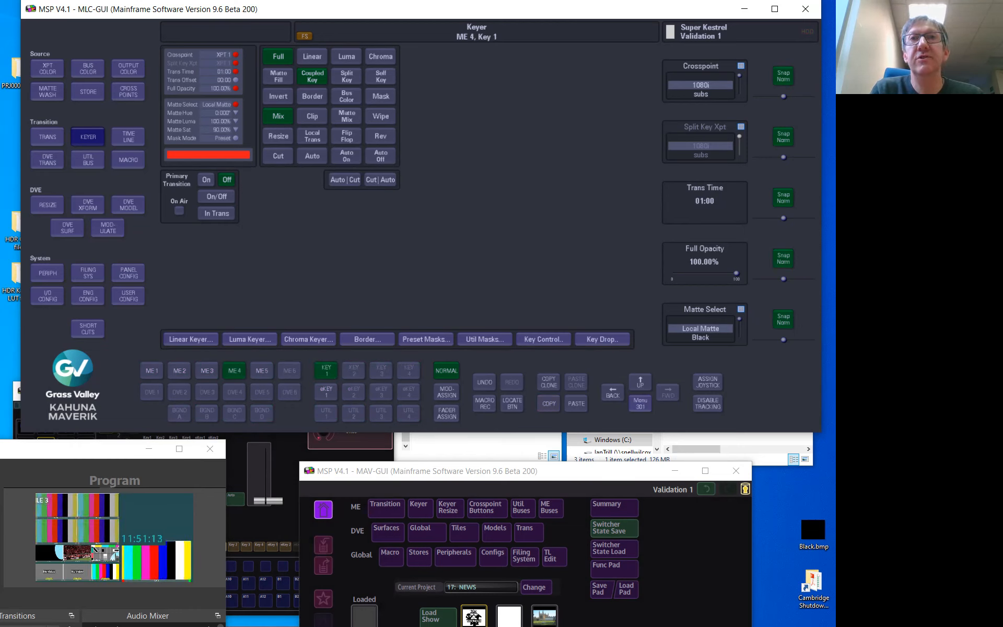
pyautogui.click(549, 403)
pyautogui.click(420, 246)
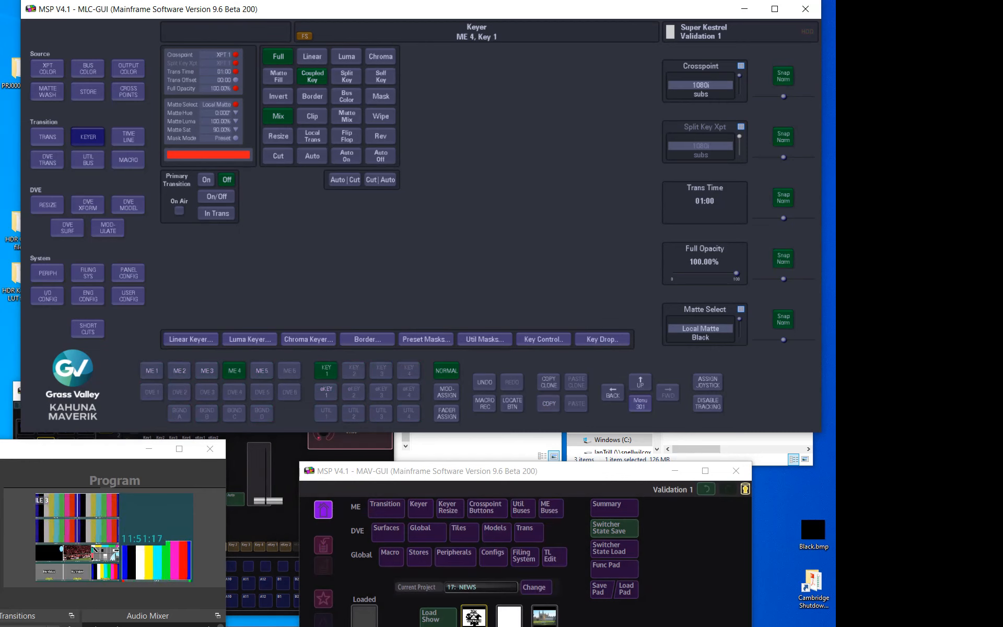
# Copy the Key 3 layer of ME 3, paste it onto Key 1 of ME 2, and cancel a further copy.
pyautogui.click(207, 370)
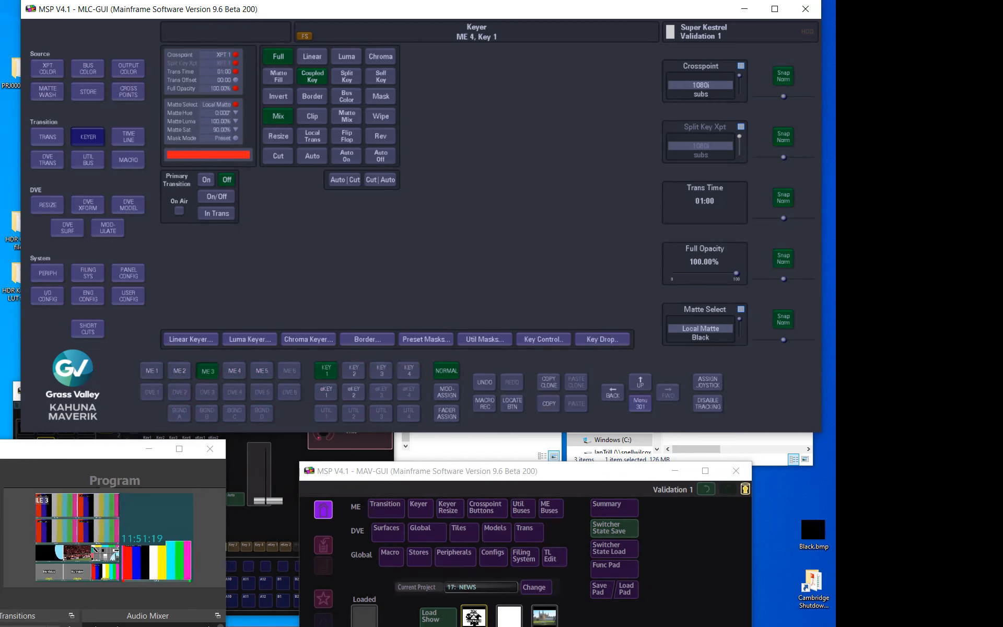
pyautogui.click(381, 370)
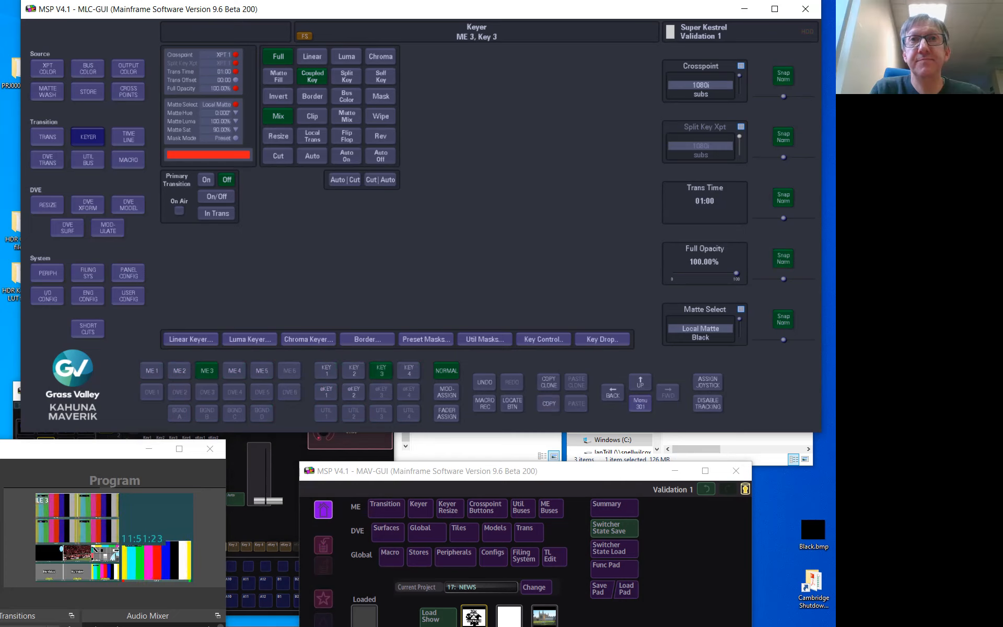
pyautogui.click(548, 403)
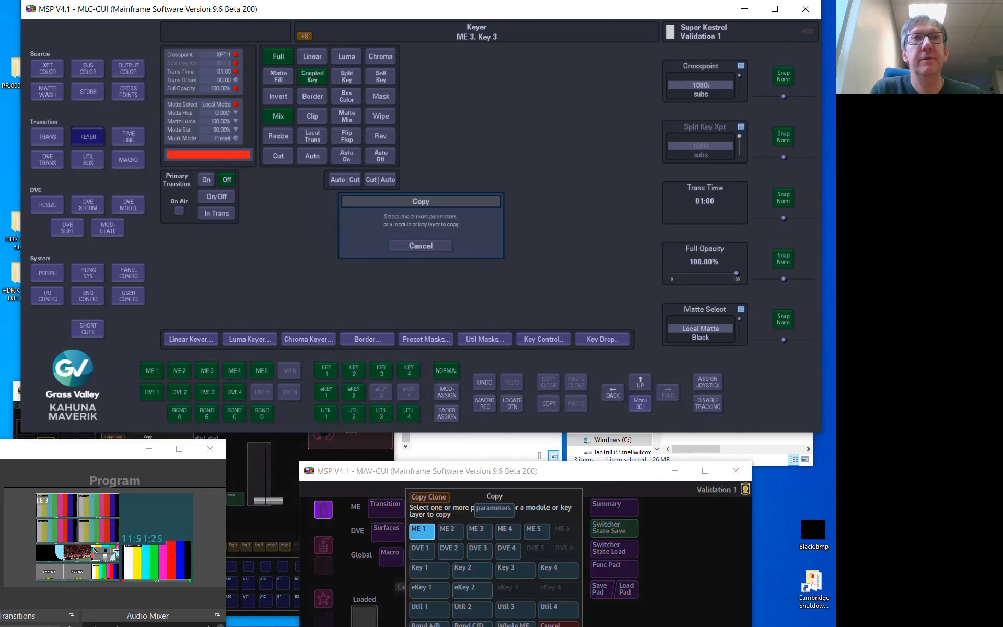
pyautogui.click(381, 371)
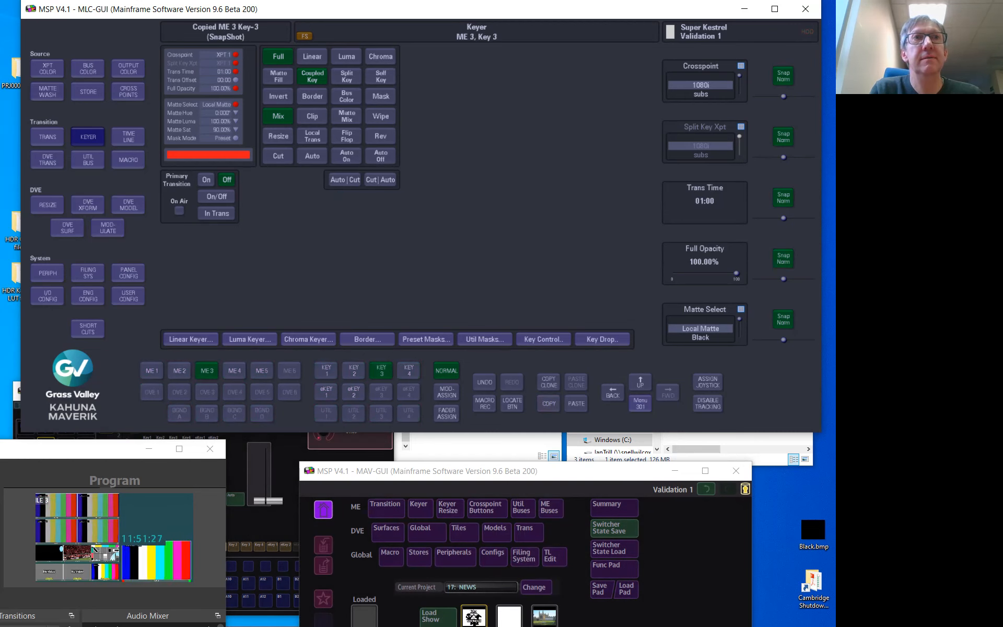
pyautogui.click(179, 371)
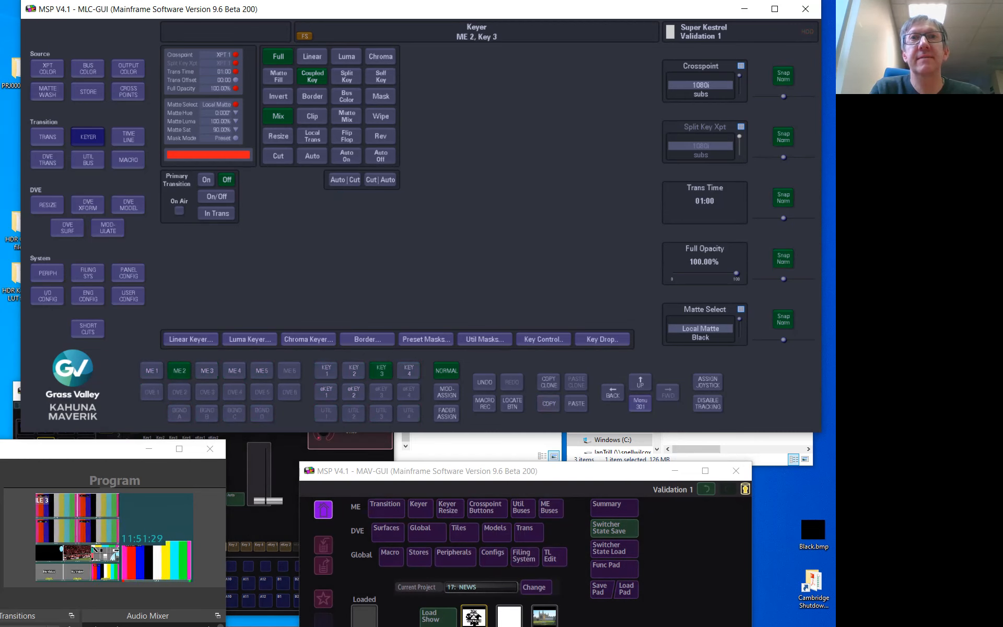
pyautogui.click(576, 403)
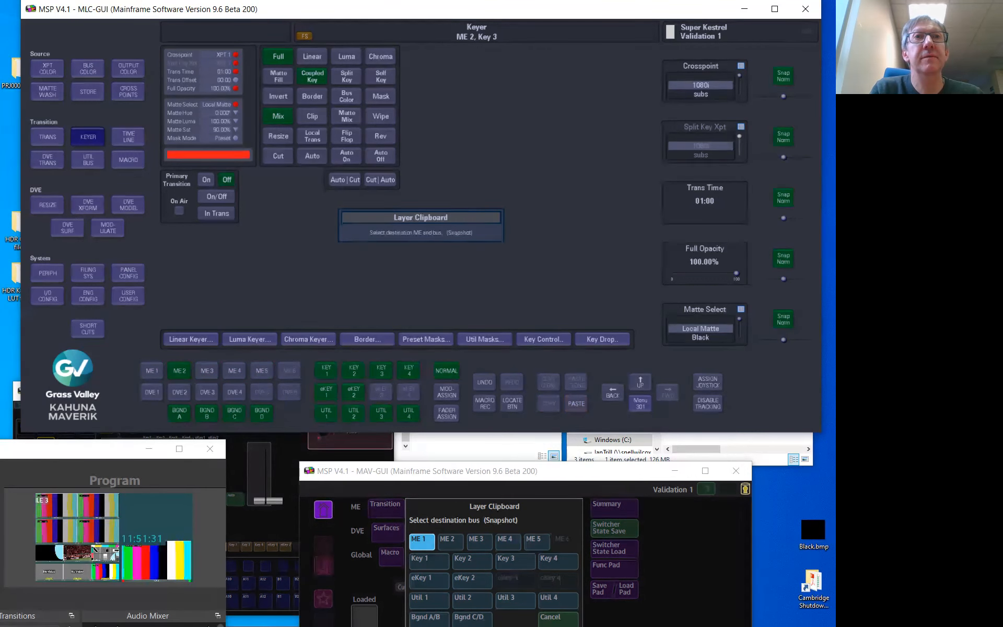
pyautogui.click(326, 370)
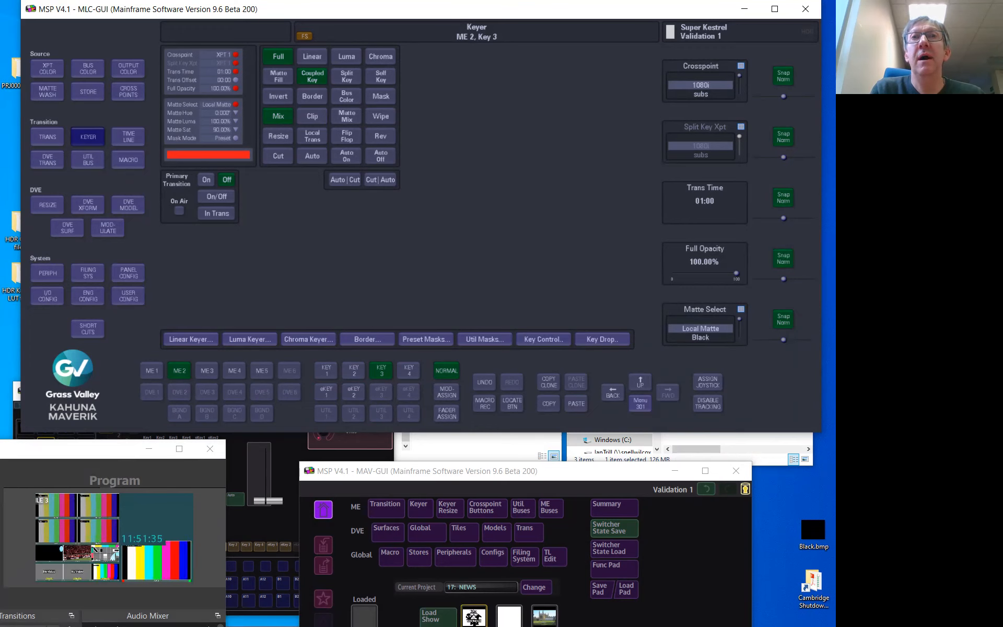
pyautogui.click(548, 403)
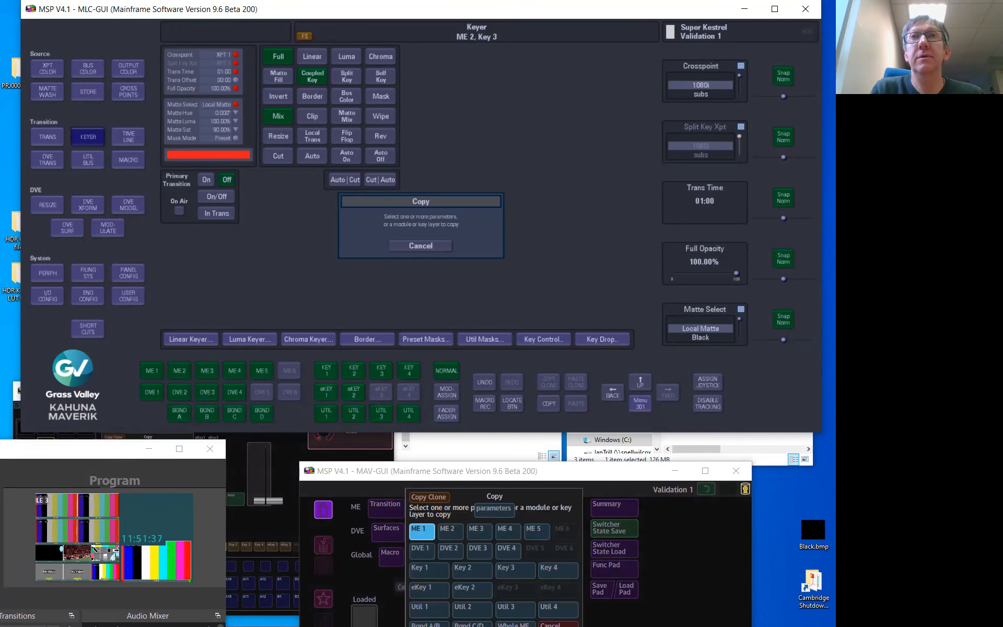
pyautogui.click(421, 247)
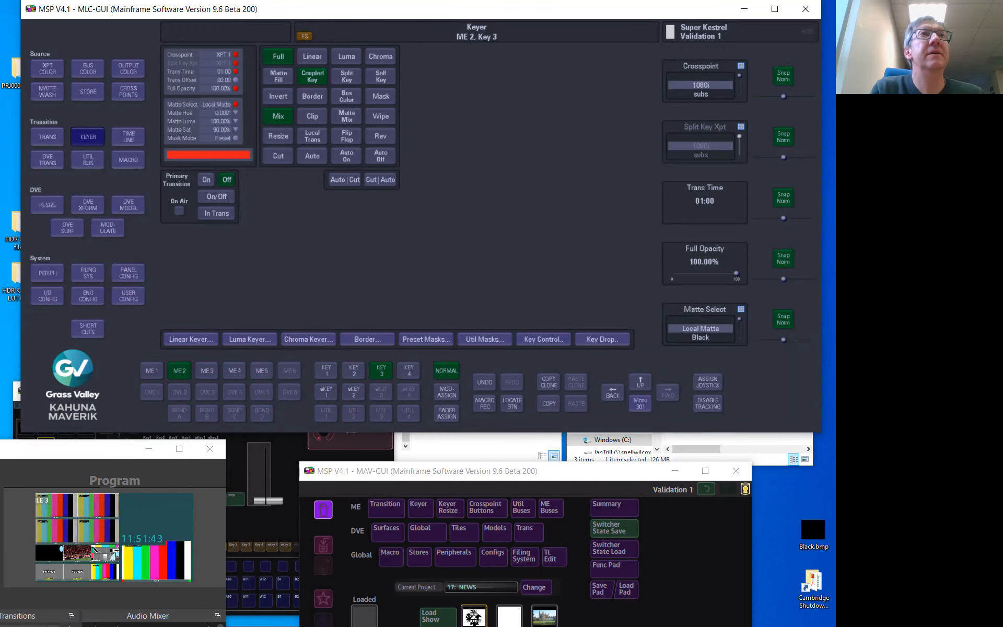
# Copy the Fill Resize X Position, Y Position and Zoom parameters of ME 2 Key 3 to the parameter clipboard.
pyautogui.click(47, 205)
pyautogui.click(201, 156)
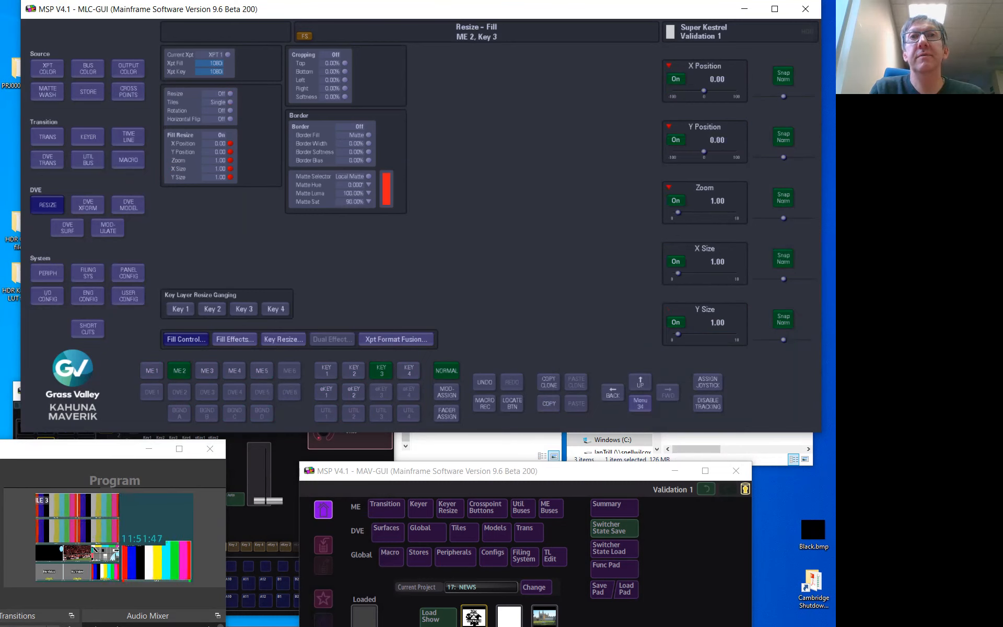
pyautogui.click(549, 403)
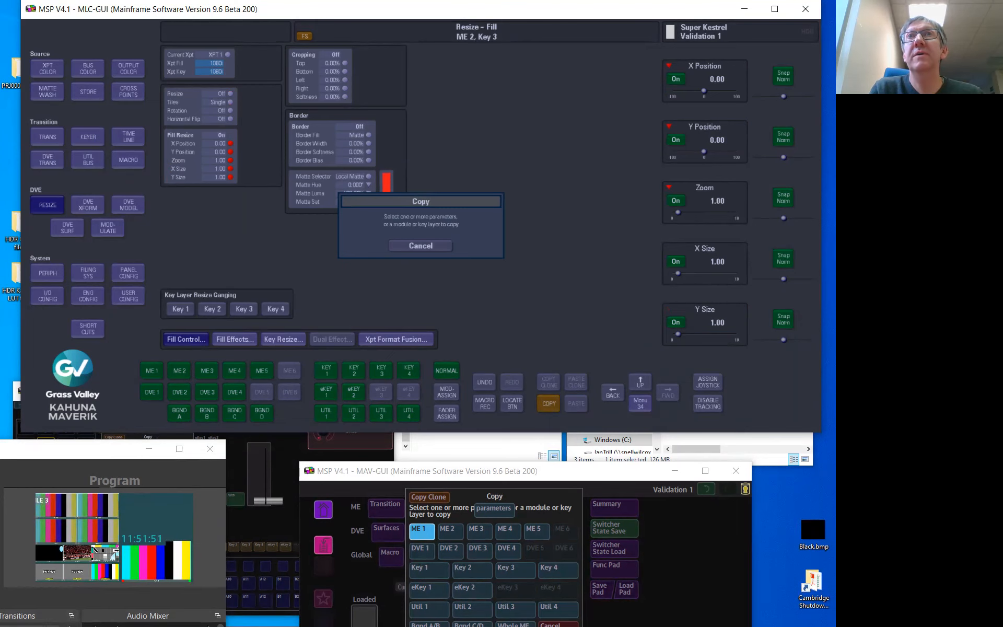
pyautogui.click(704, 73)
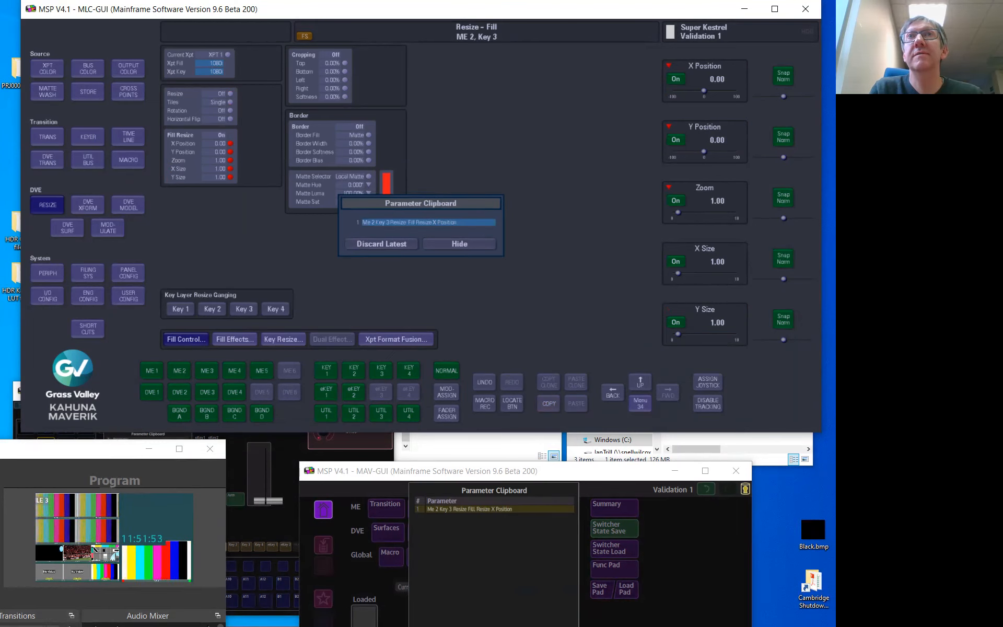
pyautogui.click(704, 133)
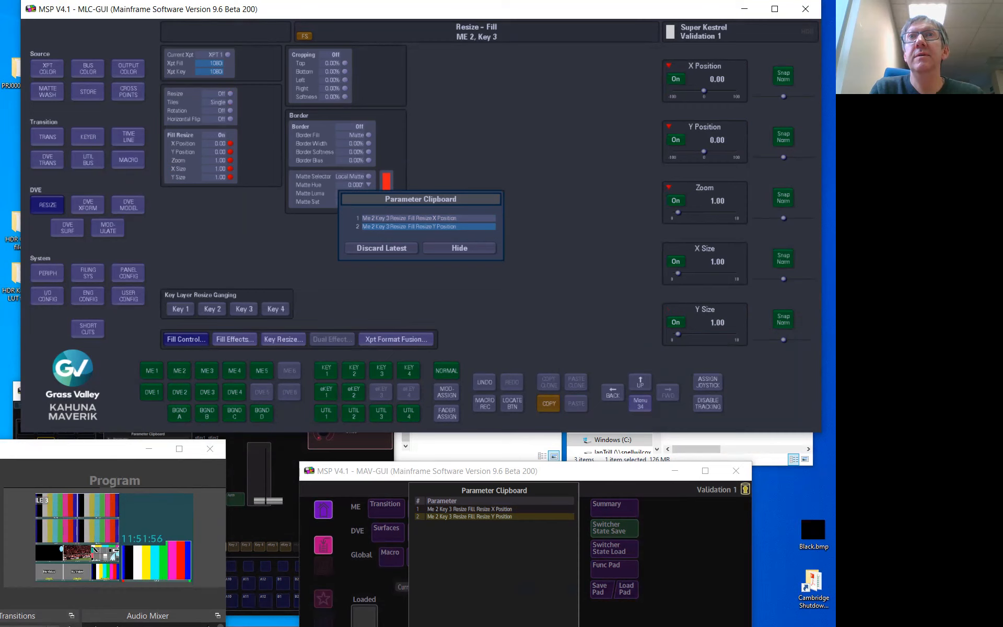
pyautogui.click(705, 187)
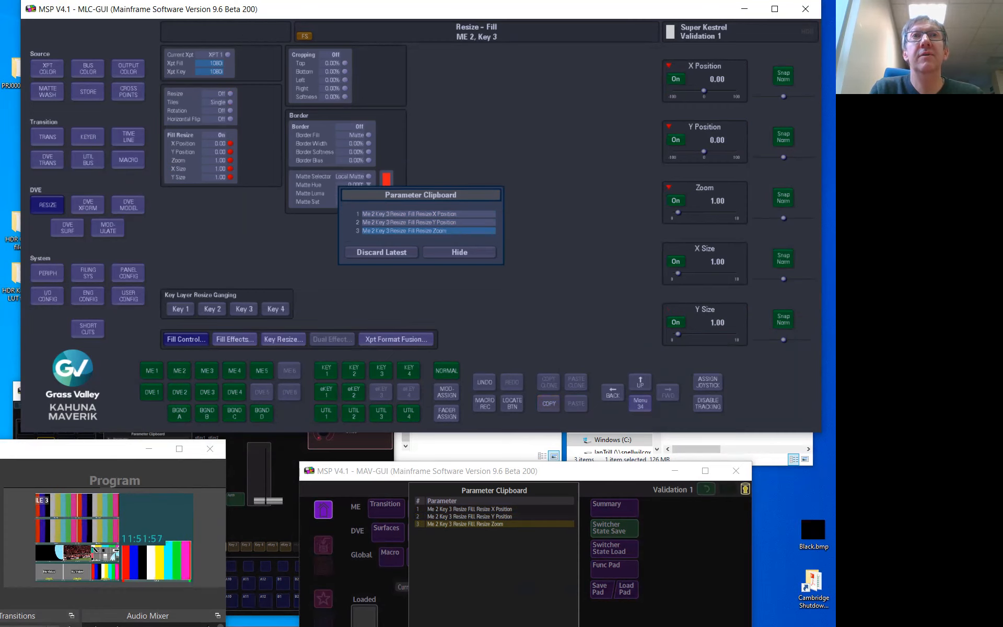
pyautogui.click(549, 403)
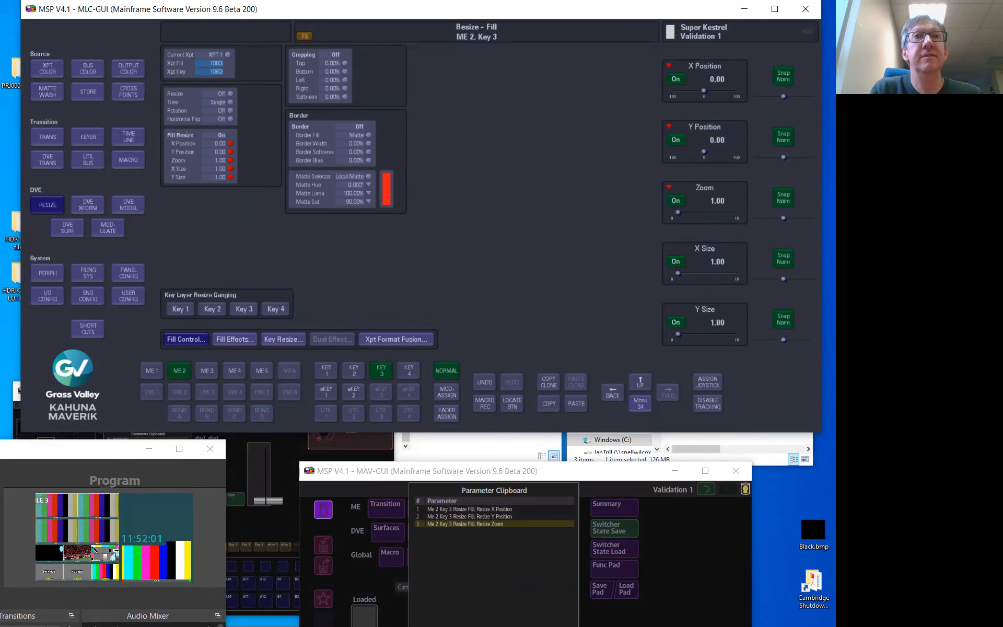
# Paste the copied X Position and Y Position parameters onto the fill resize of ME 2 Key 2 and end the paste.
pyautogui.click(354, 370)
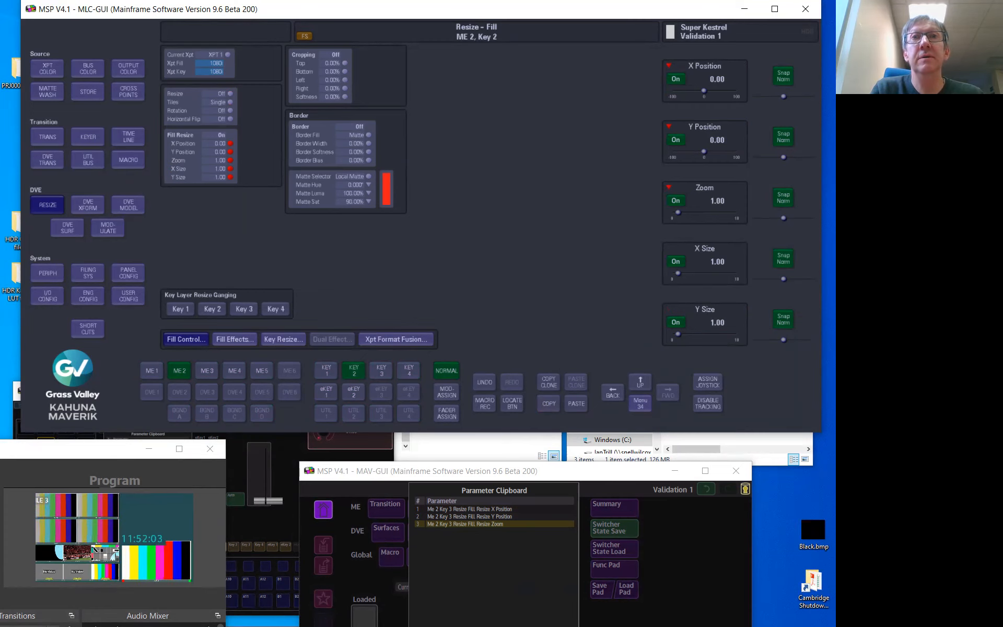
pyautogui.click(576, 404)
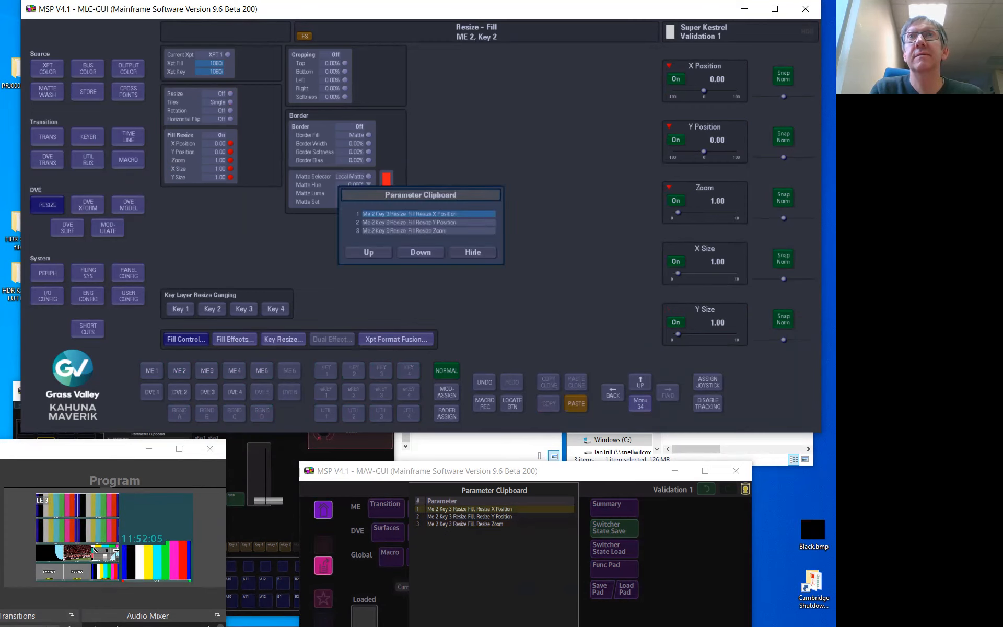
pyautogui.click(704, 79)
pyautogui.click(705, 140)
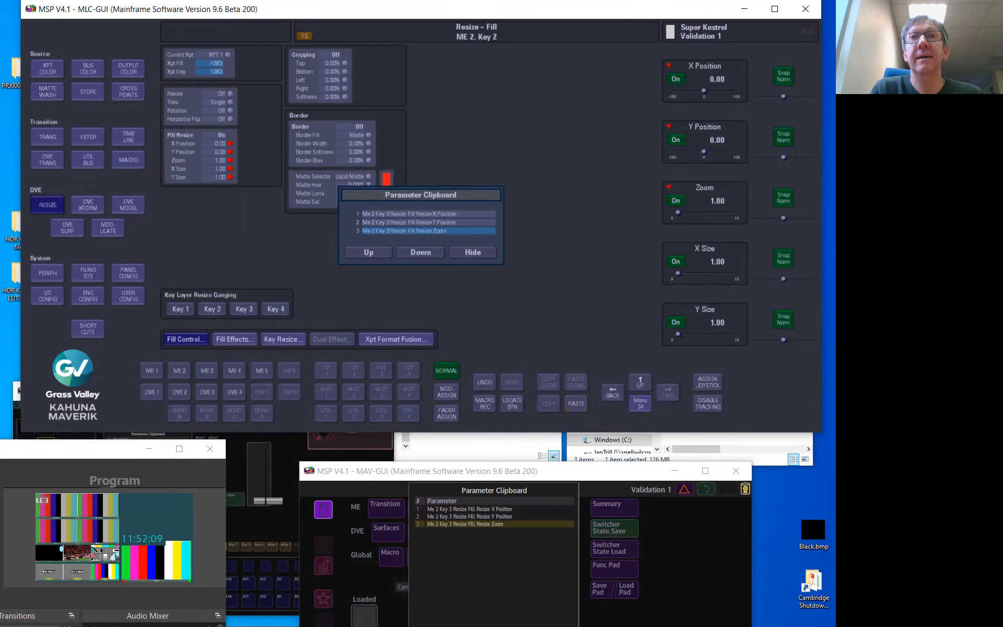
pyautogui.click(576, 404)
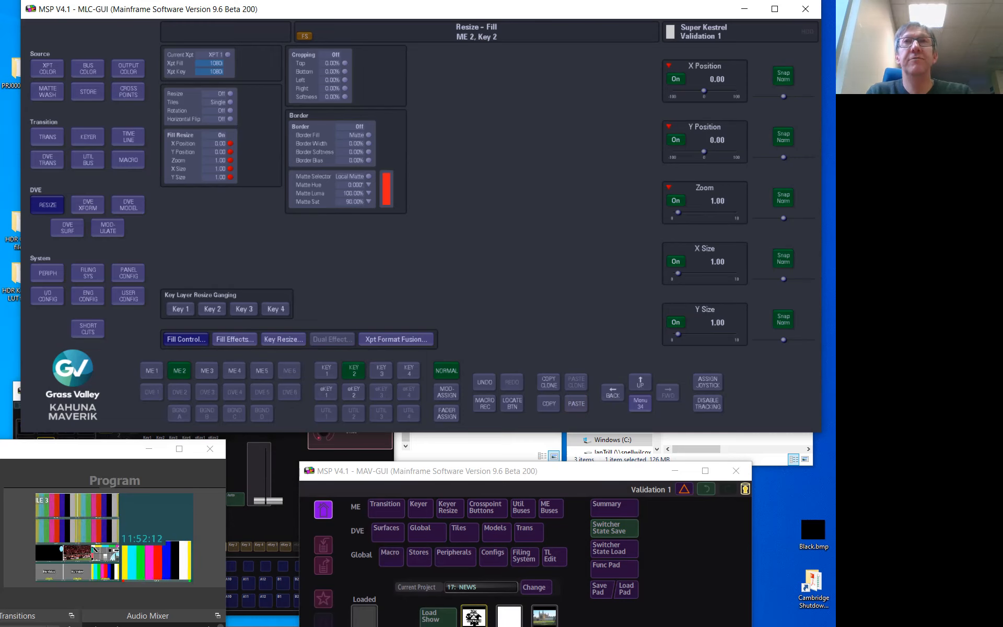